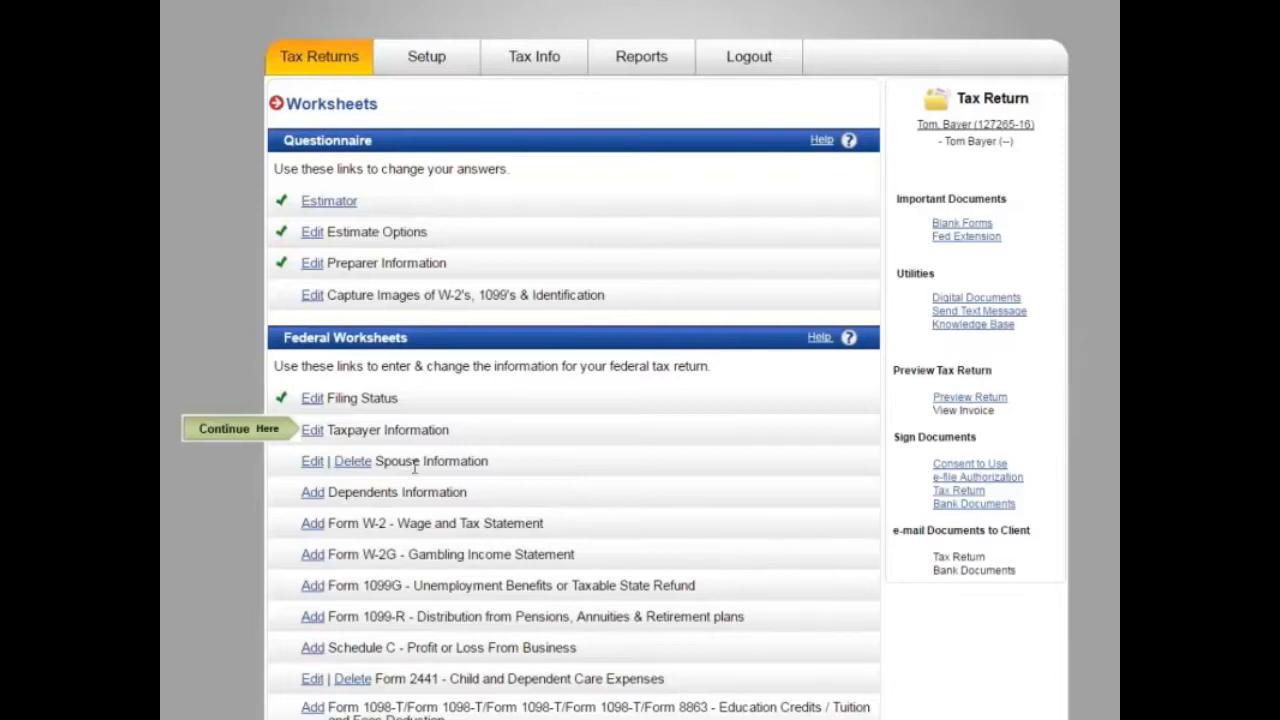
Step: Open the Refund Estimator for this return and scroll through its form
scroll(413, 464, down, 1)
scroll(413, 466, down, 1)
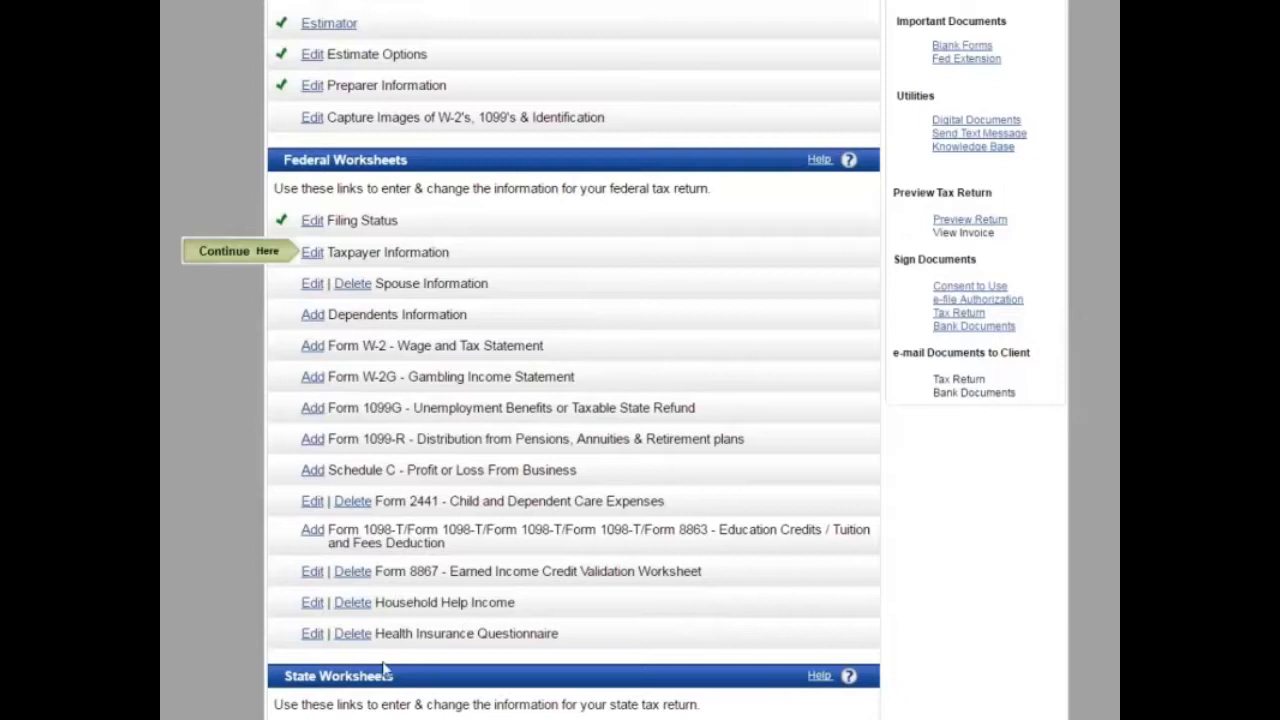
scroll(370, 663, up, 1)
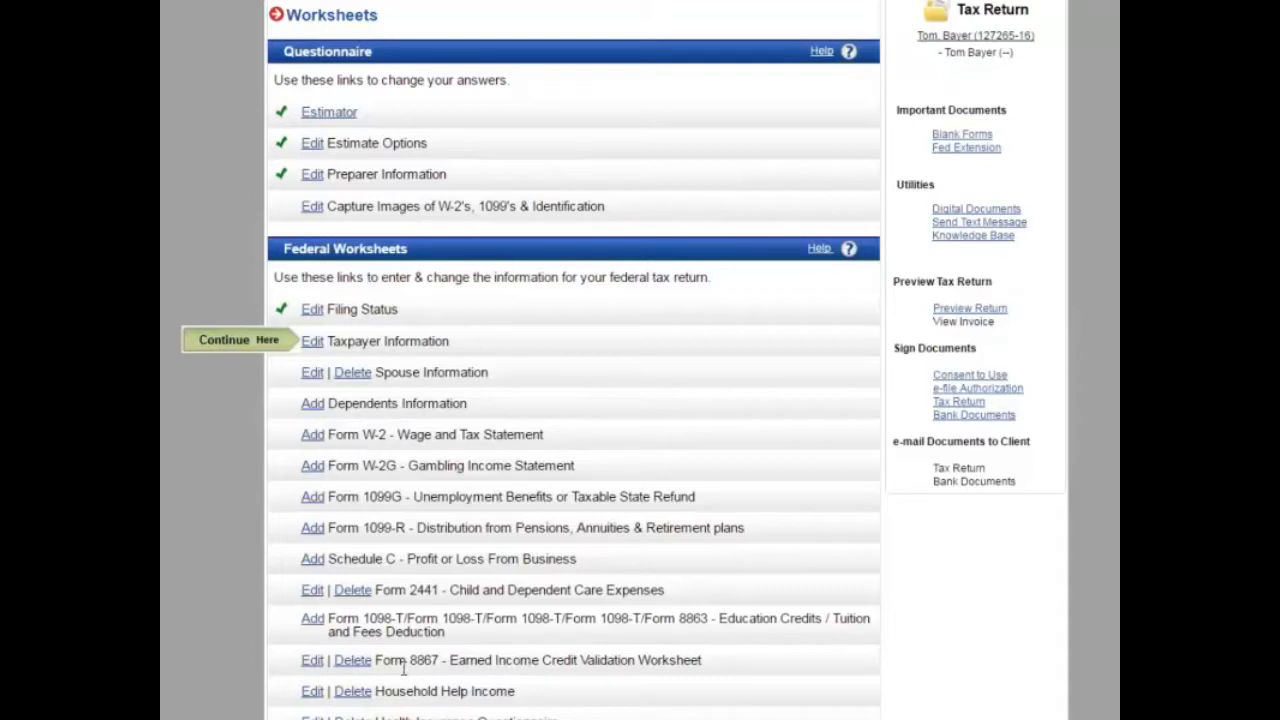
scroll(404, 670, up, 2)
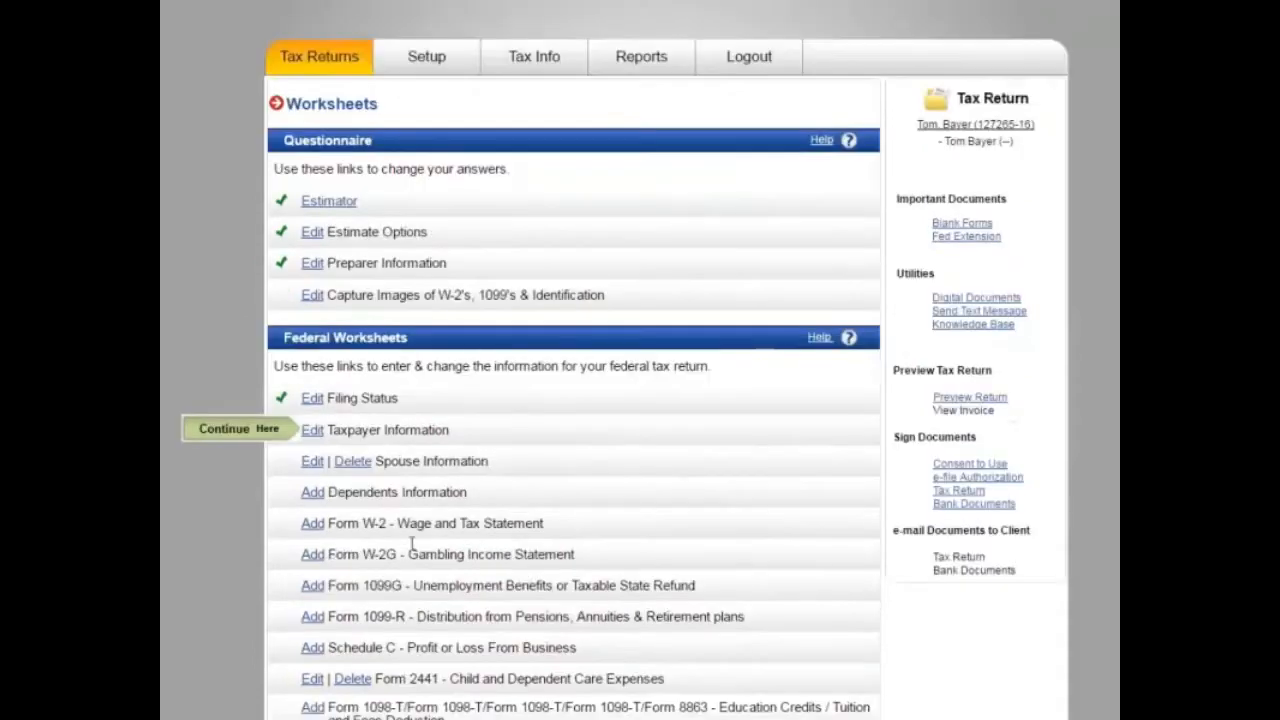
click(316, 205)
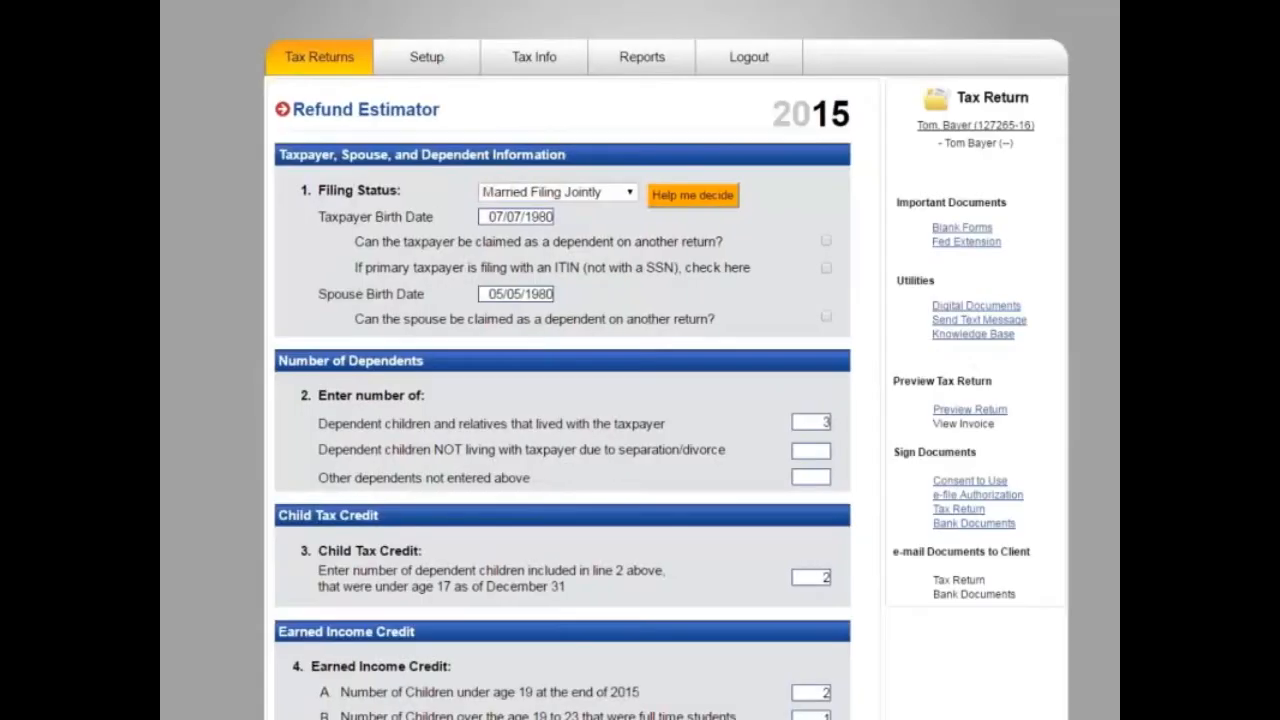
scroll(562, 400, down, 5)
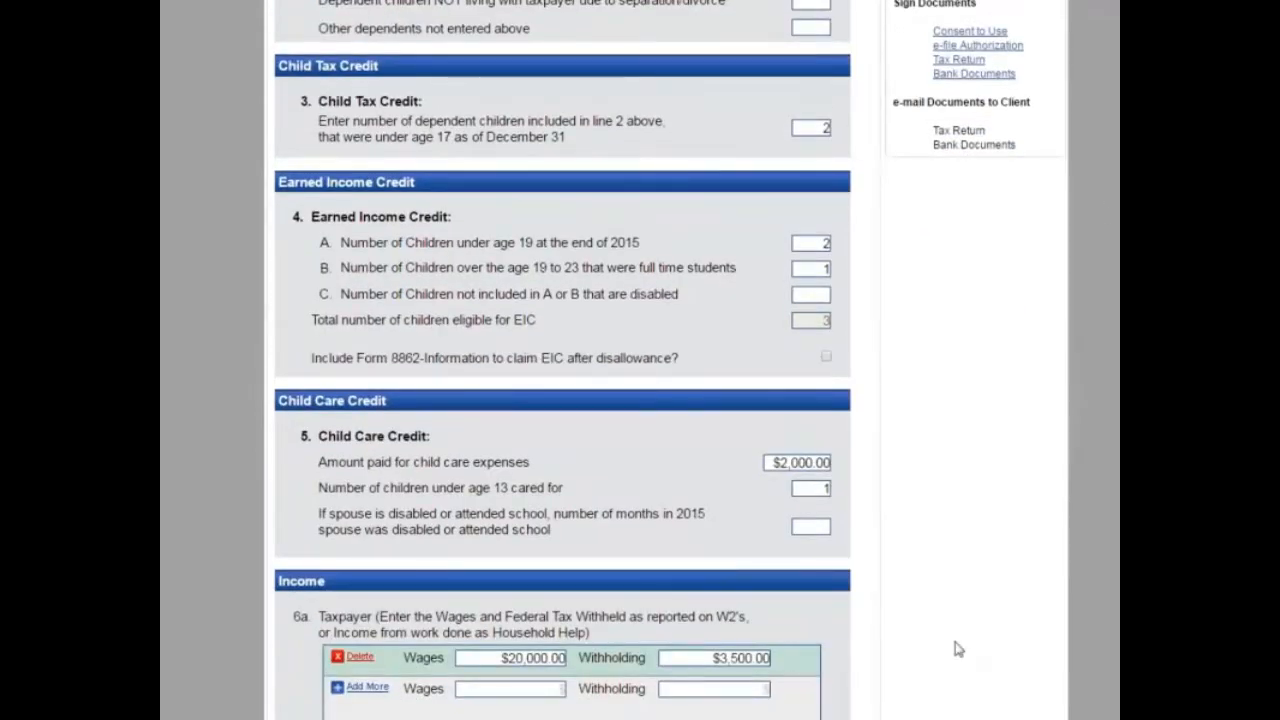
scroll(957, 650, down, 1)
scroll(562, 400, down, 10)
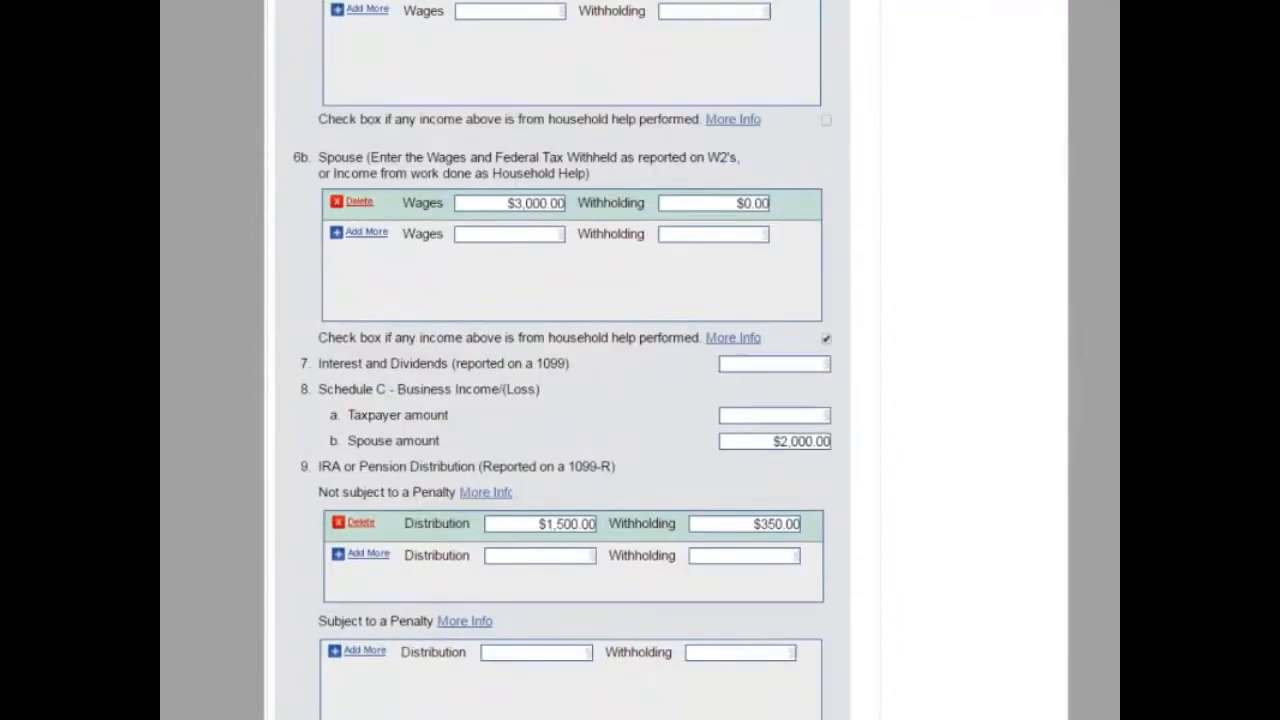
scroll(562, 400, down, 5)
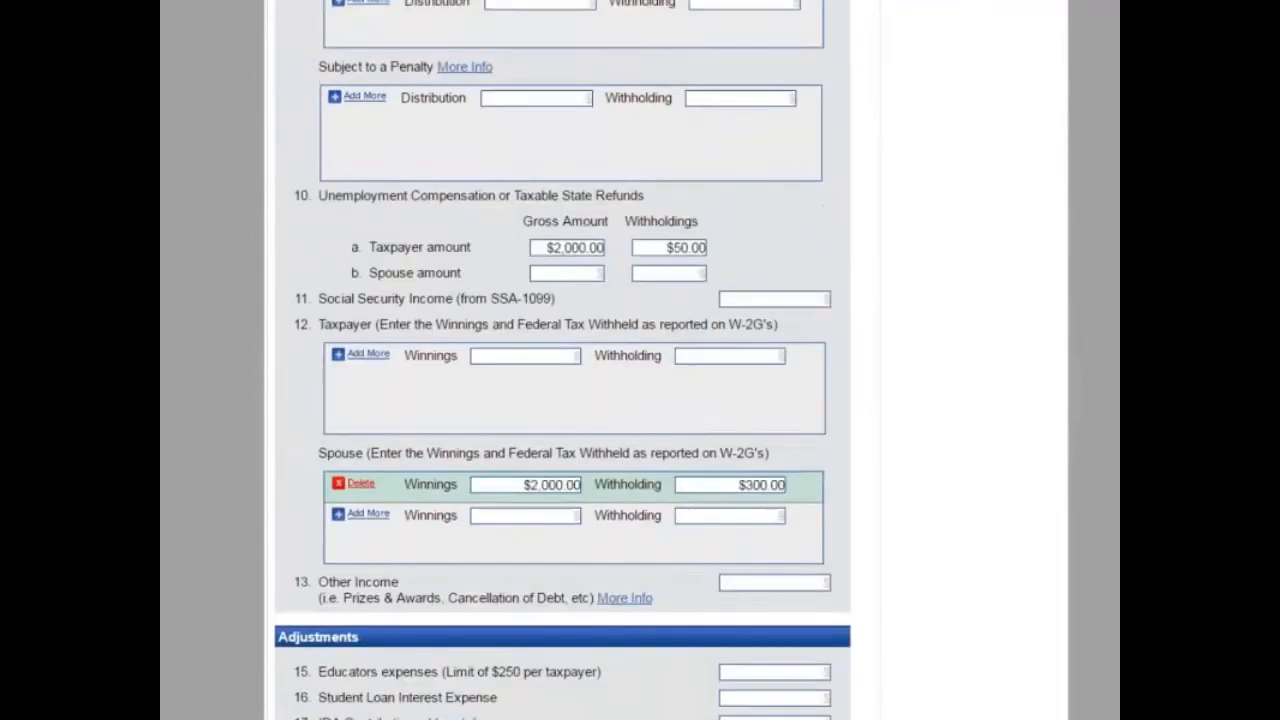
scroll(562, 400, down, 1)
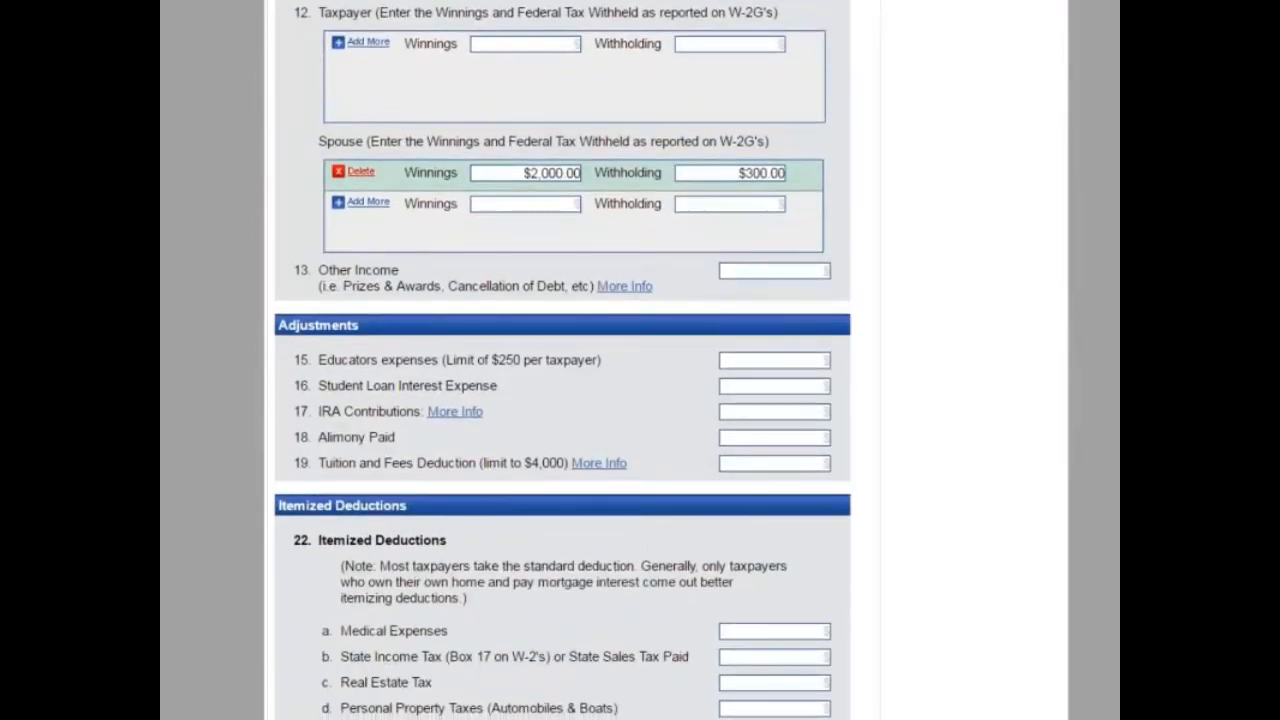
scroll(562, 400, down, 15)
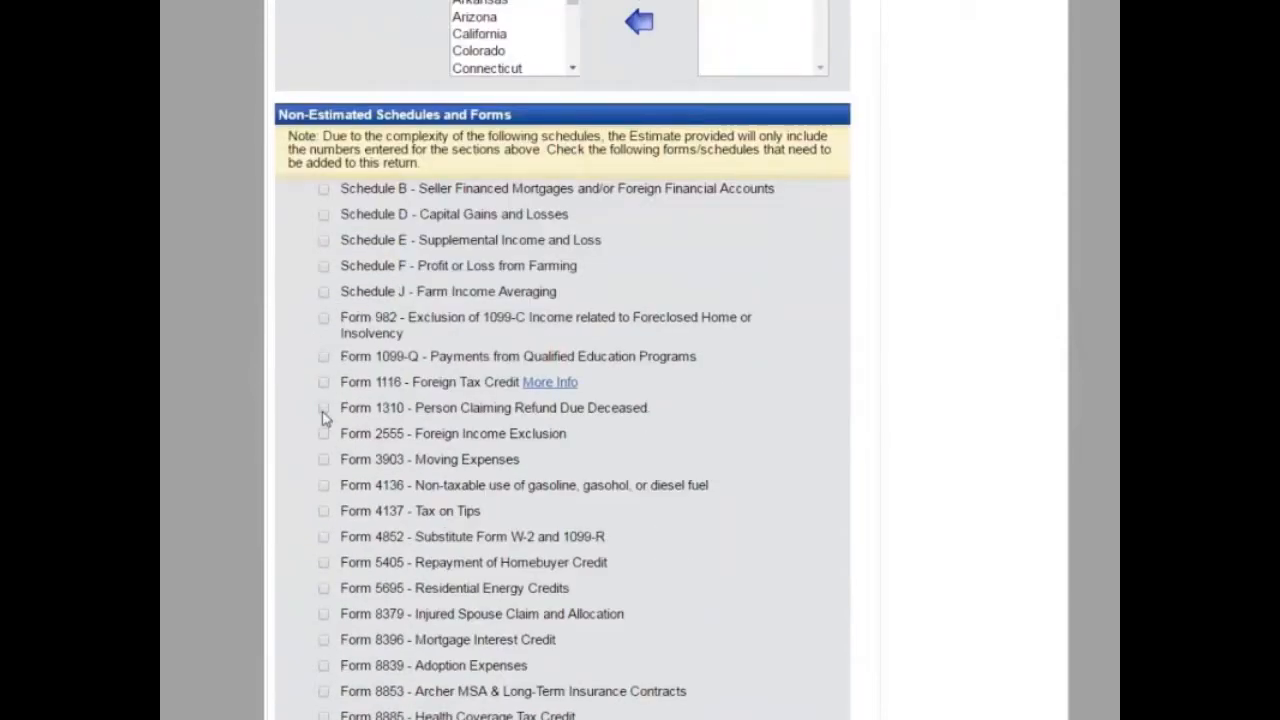
scroll(562, 400, down, 4)
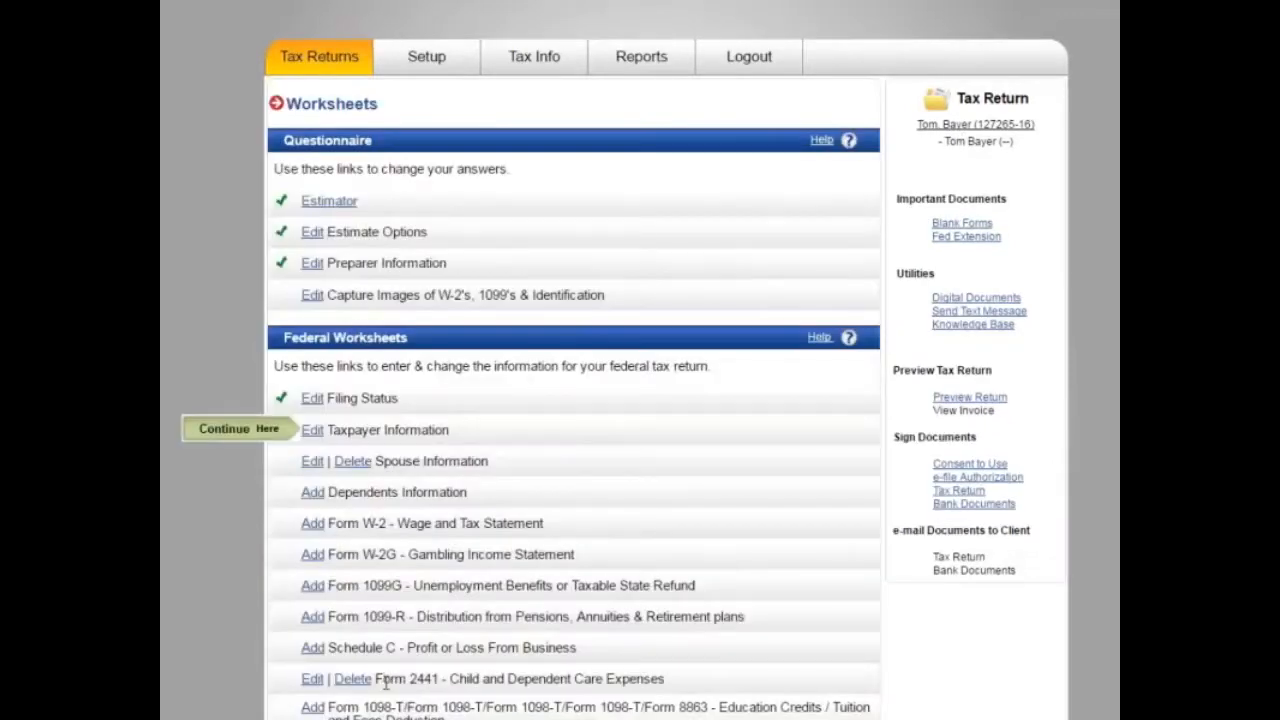
Step: Reopen the Refund Estimator and scroll down to the Tax Summary showing the $11,138.00 refund
scroll(392, 677, down, 3)
scroll(394, 677, up, 3)
click(330, 201)
scroll(338, 540, down, 1)
scroll(338, 540, down, 1)
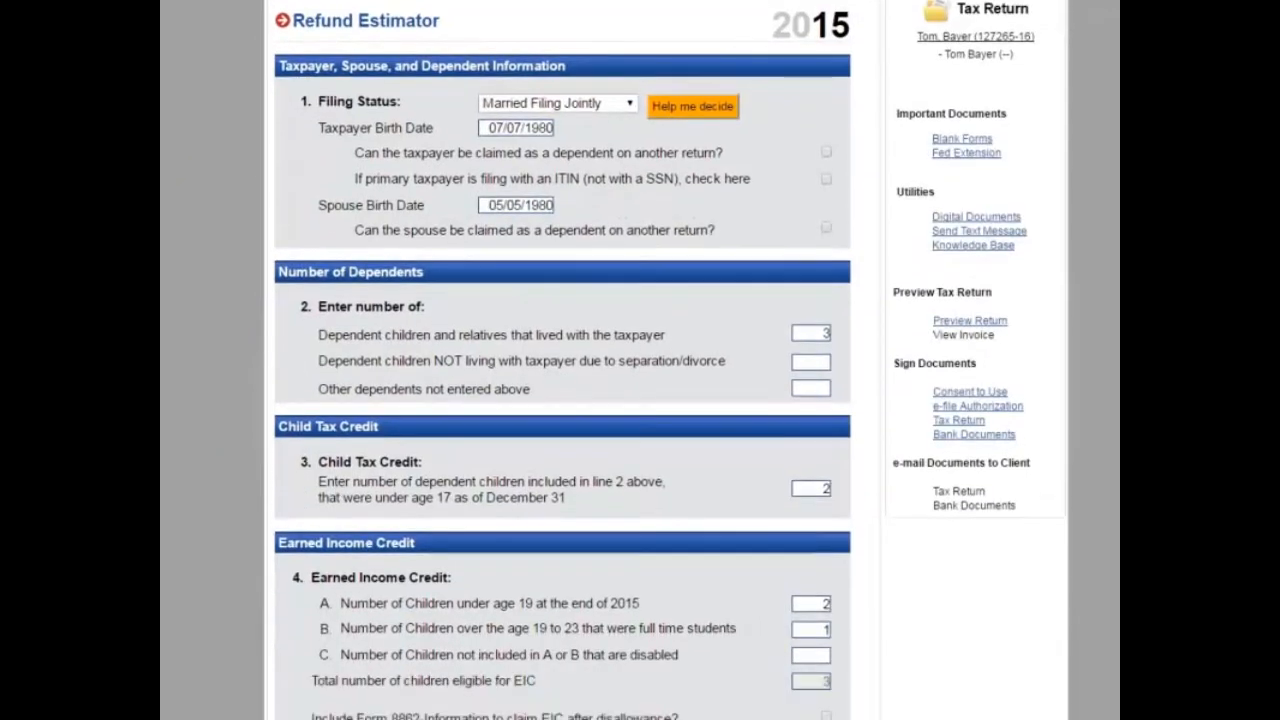
scroll(562, 360, down, 10)
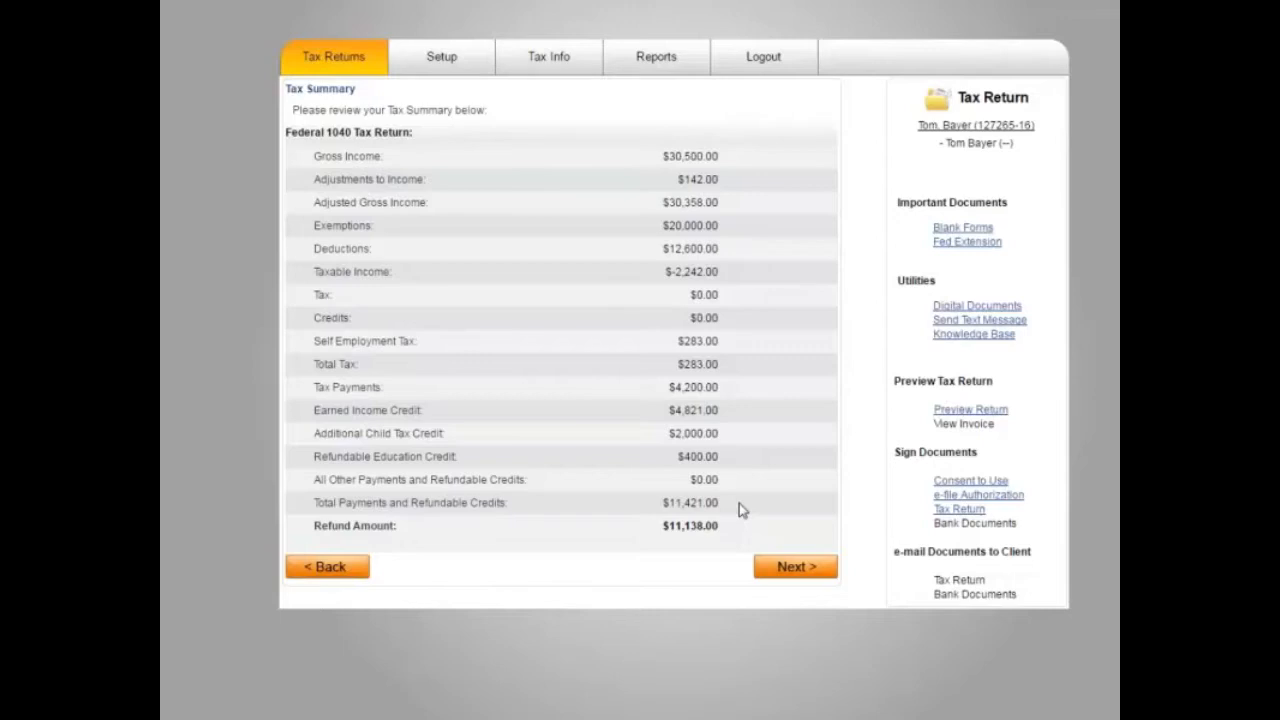
Step: Continue past the Tax Summary, then return to the Worksheets list from the taxpayer link
click(781, 568)
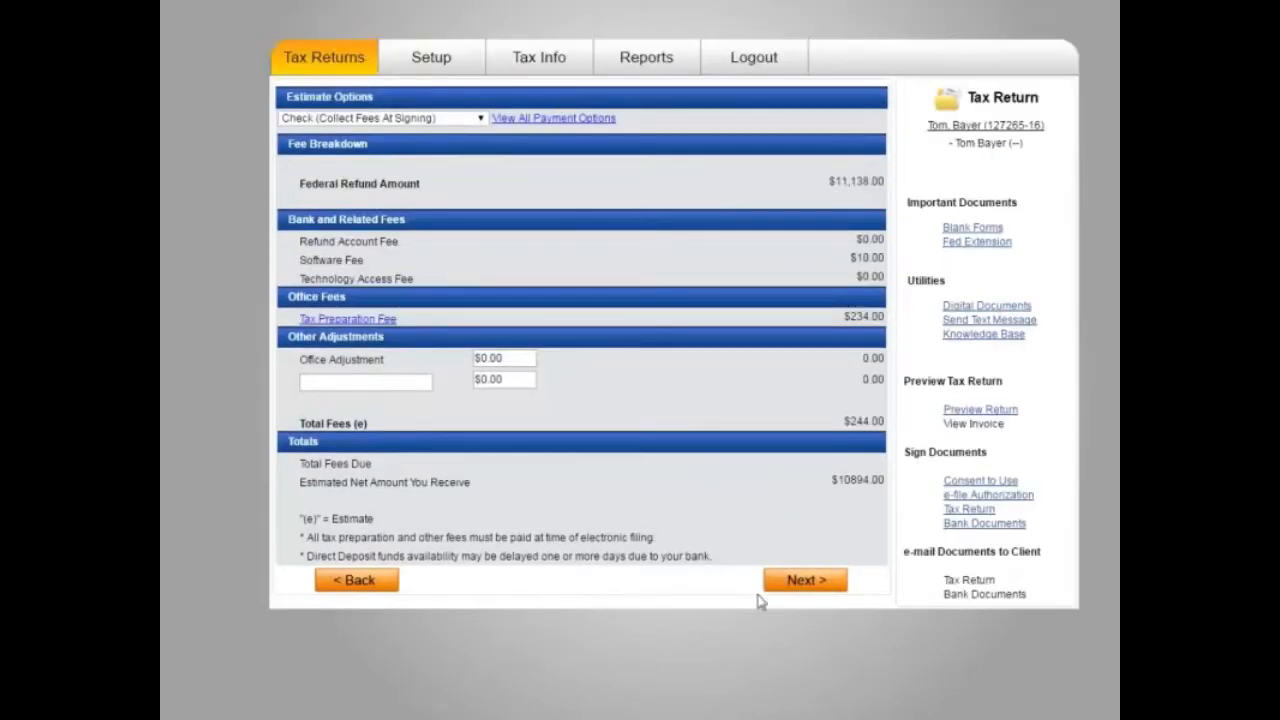
click(954, 130)
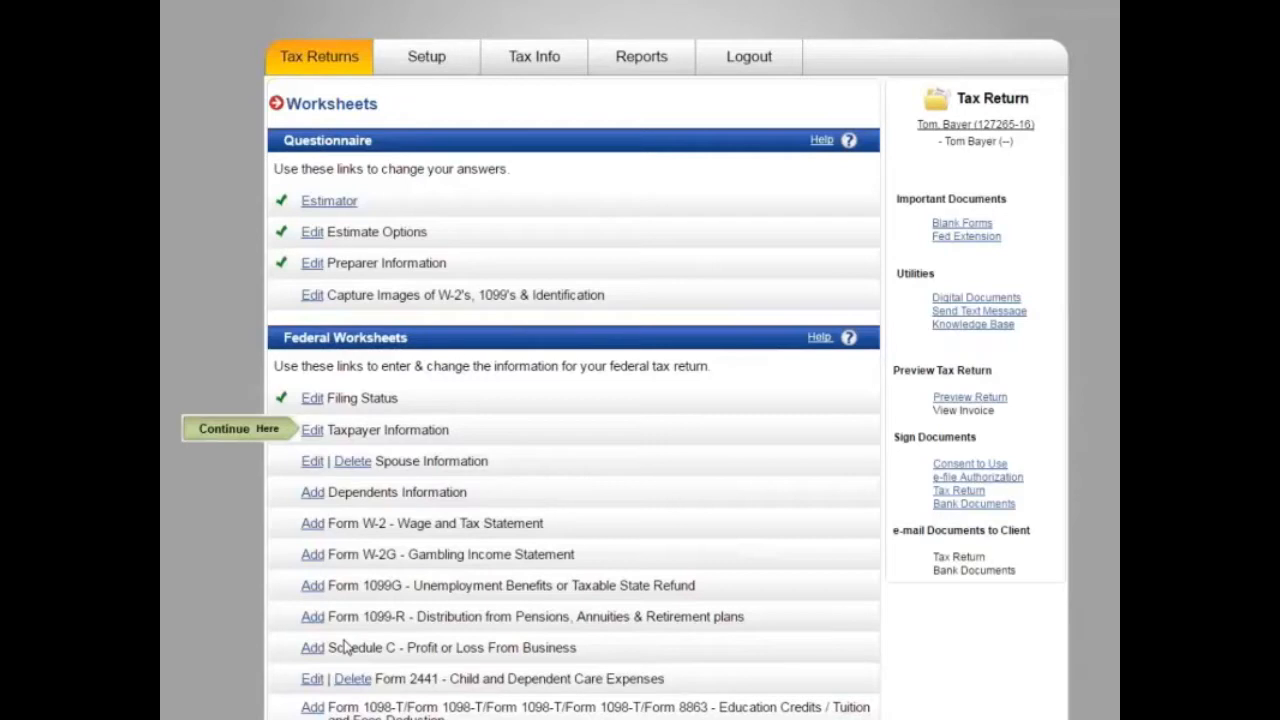
scroll(518, 572, down, 2)
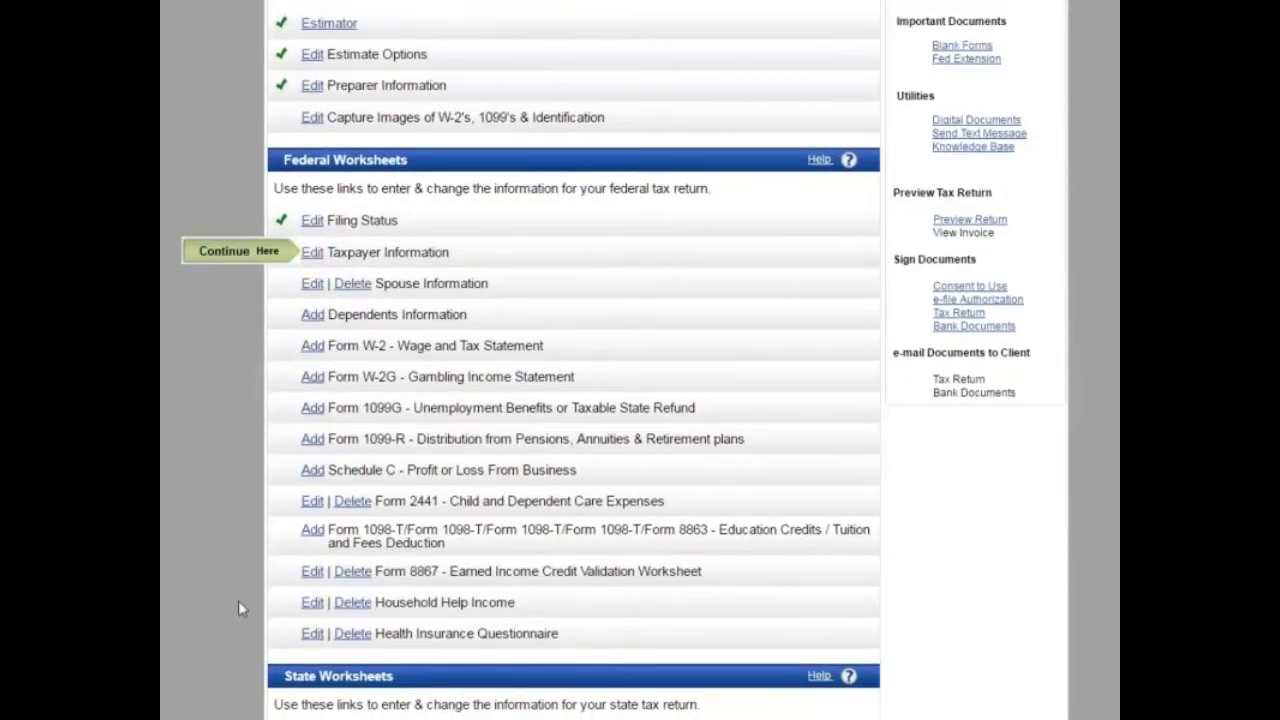
Step: In Taxpayer Information, enter the taxpayer's social security number and occupation Banker
click(311, 256)
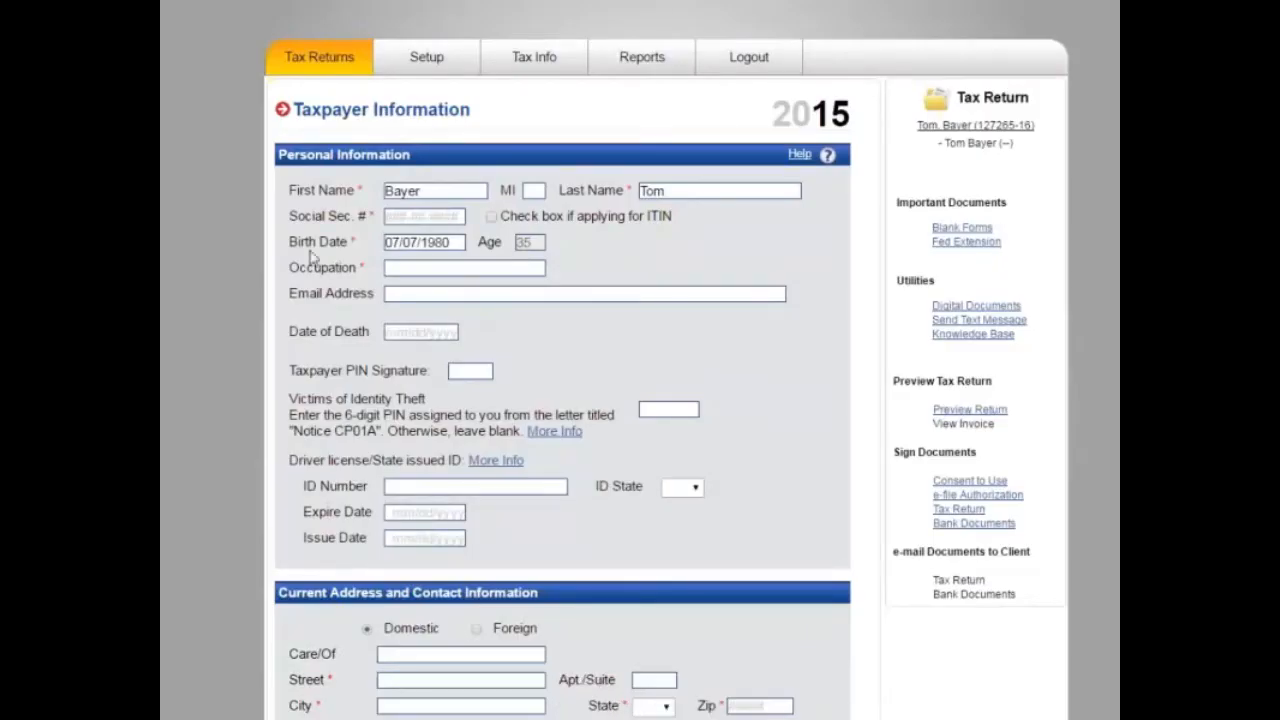
click(417, 218)
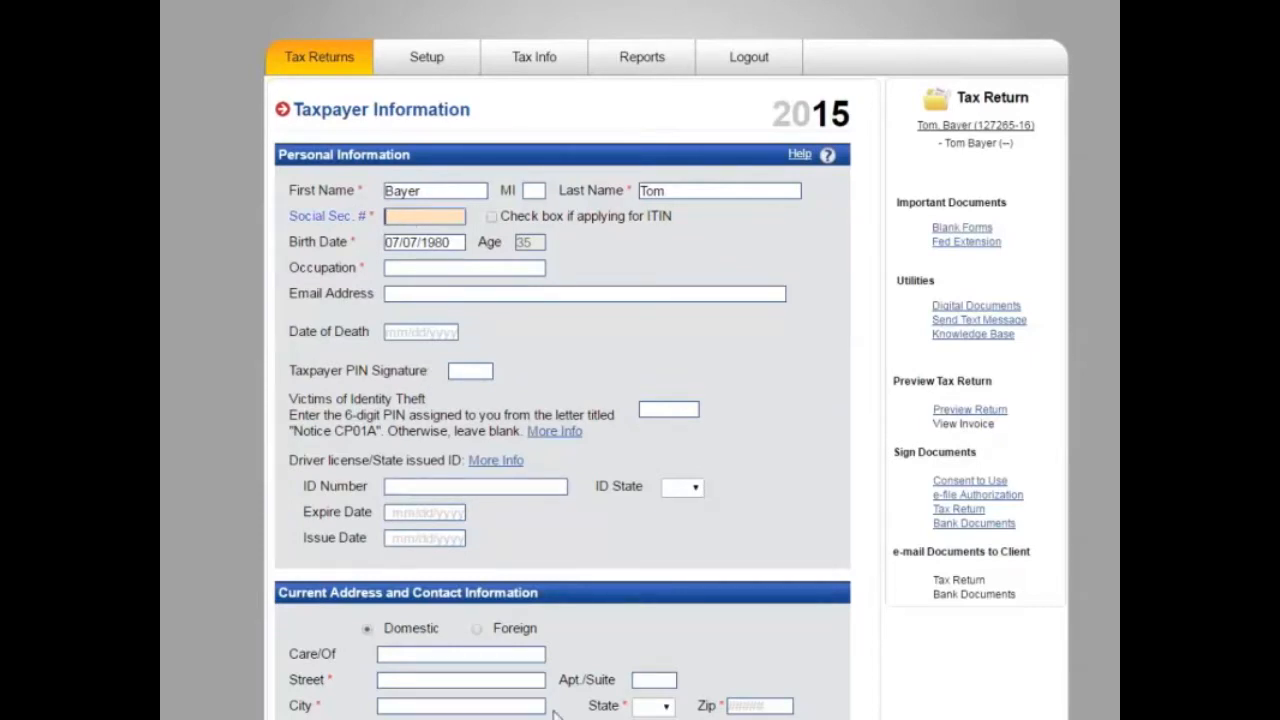
key(Tab)
key(Tab)
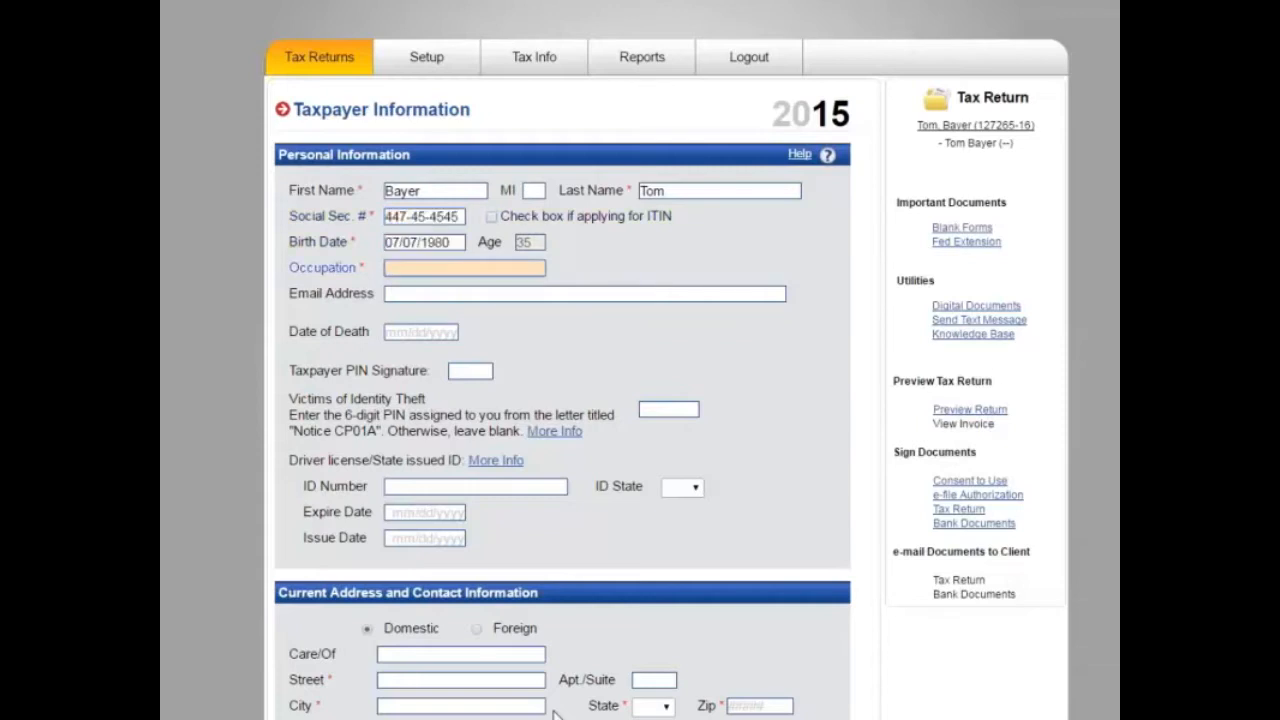
text(Yankees)
key(BackSpace)
key(BackSpace)
key(BackSpace)
key(BackSpace)
key(BackSpace)
key(BackSpace)
key(BackSpace)
text(Banker)
key(Tab)
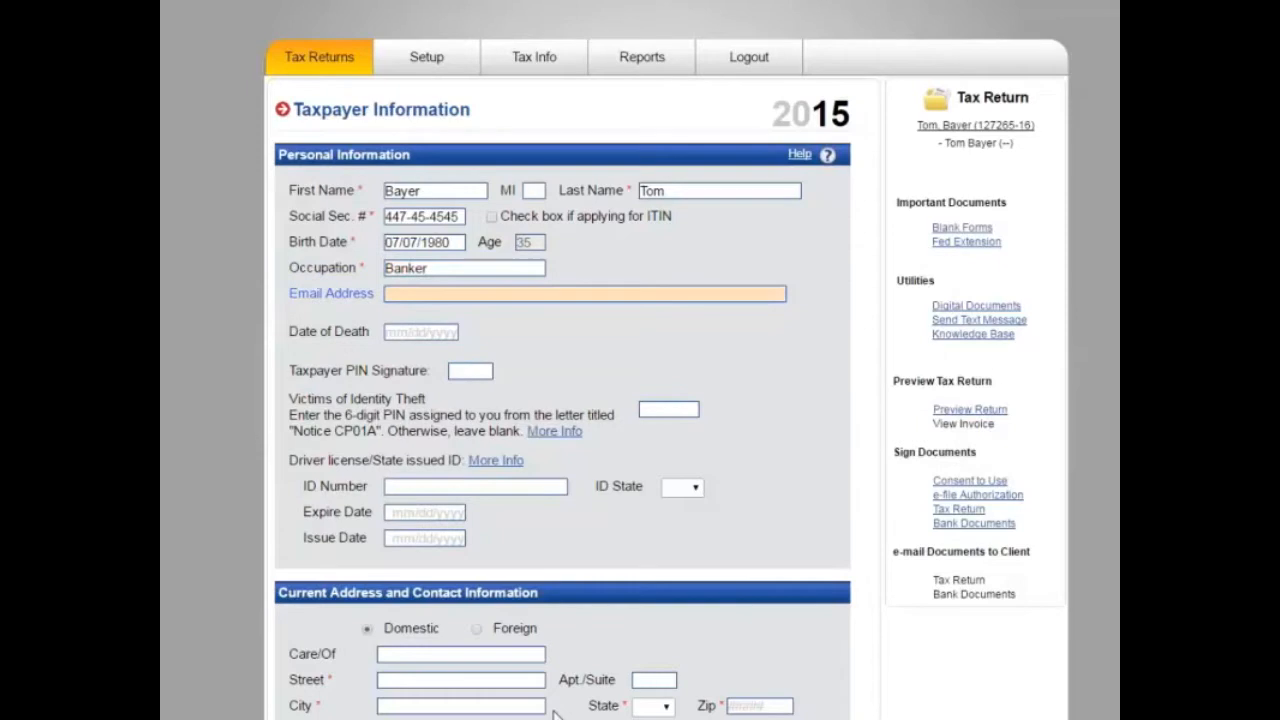
Step: Fill the e-mail and street address from saved autofill data, then correct the taxpayer's first and last name
text(email)
key(Down)
key(Return)
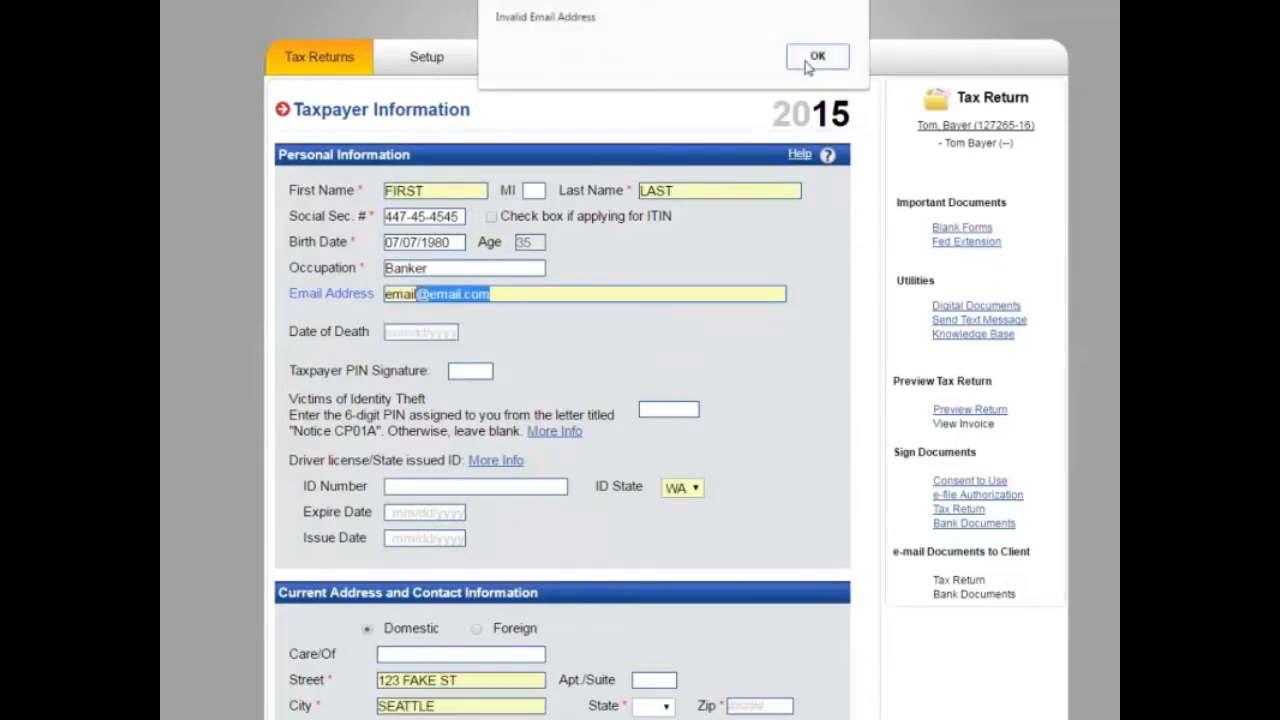
click(812, 60)
click(538, 293)
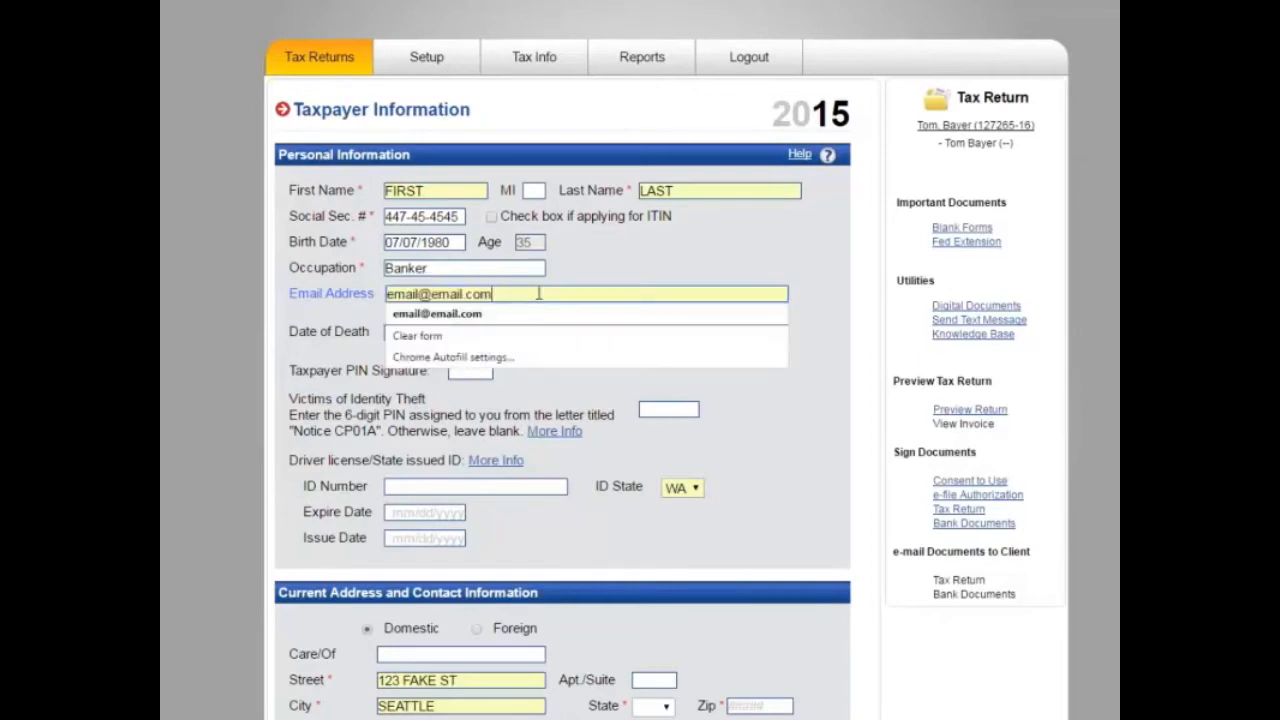
click(476, 190)
key(BackSpace)
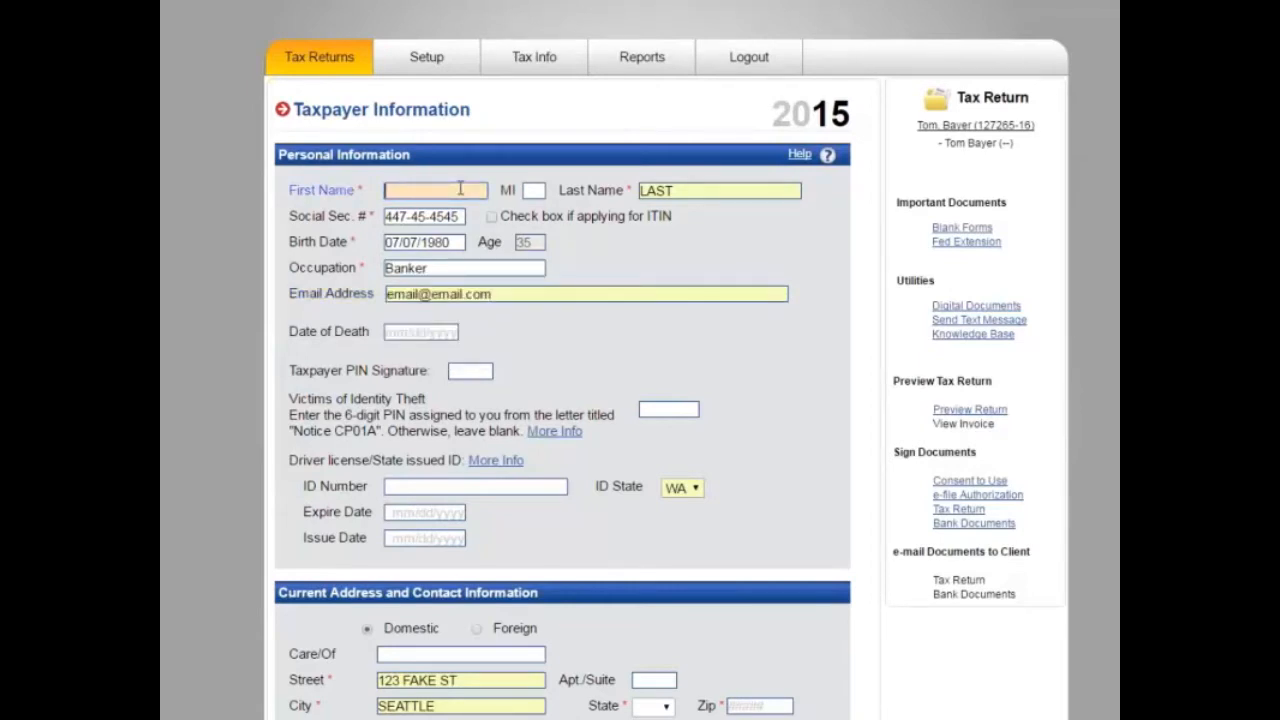
key(Tab)
key(Tab)
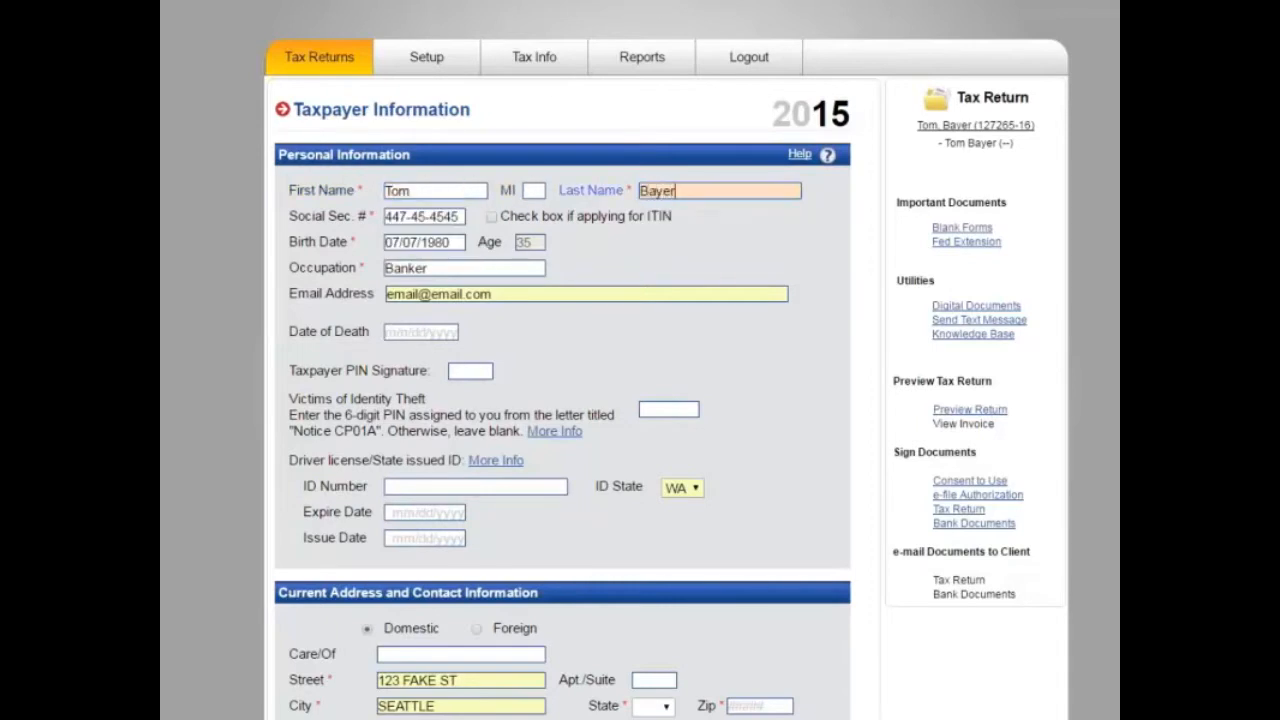
click(508, 294)
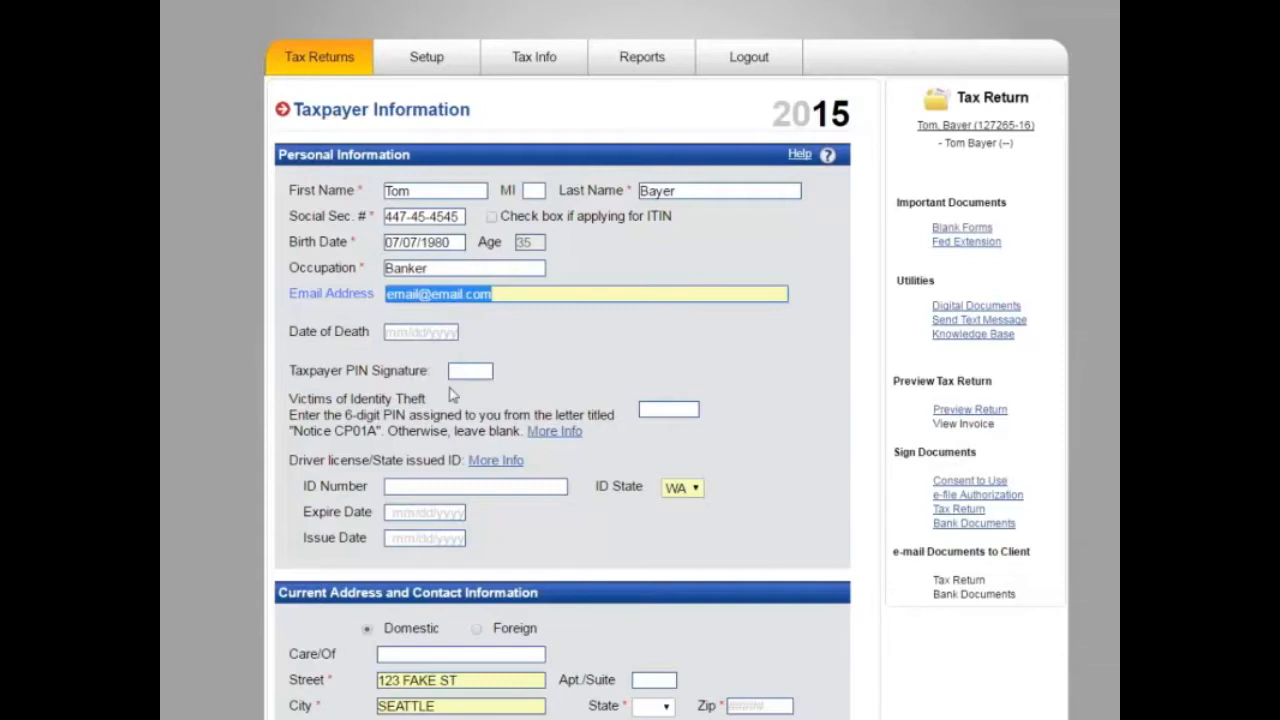
scroll(448, 432, down, 3)
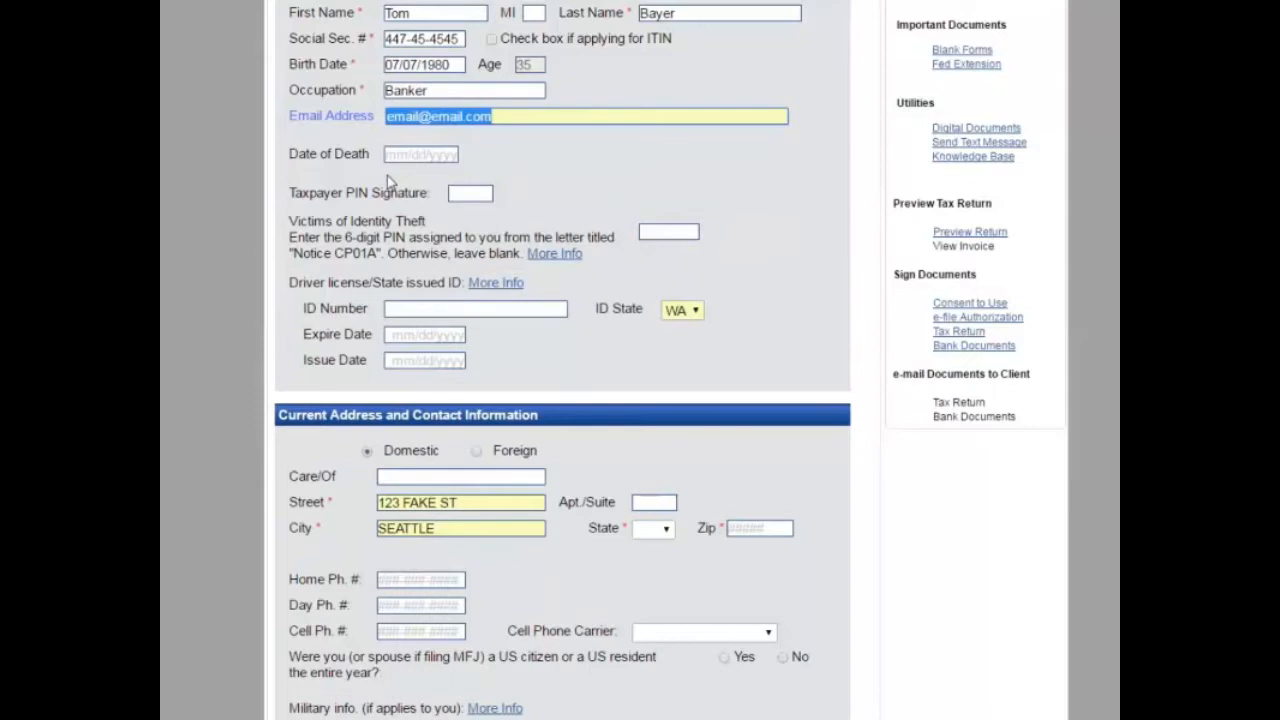
Step: Enter the taxpayer's signature PIN
scroll(369, 268, up, 1)
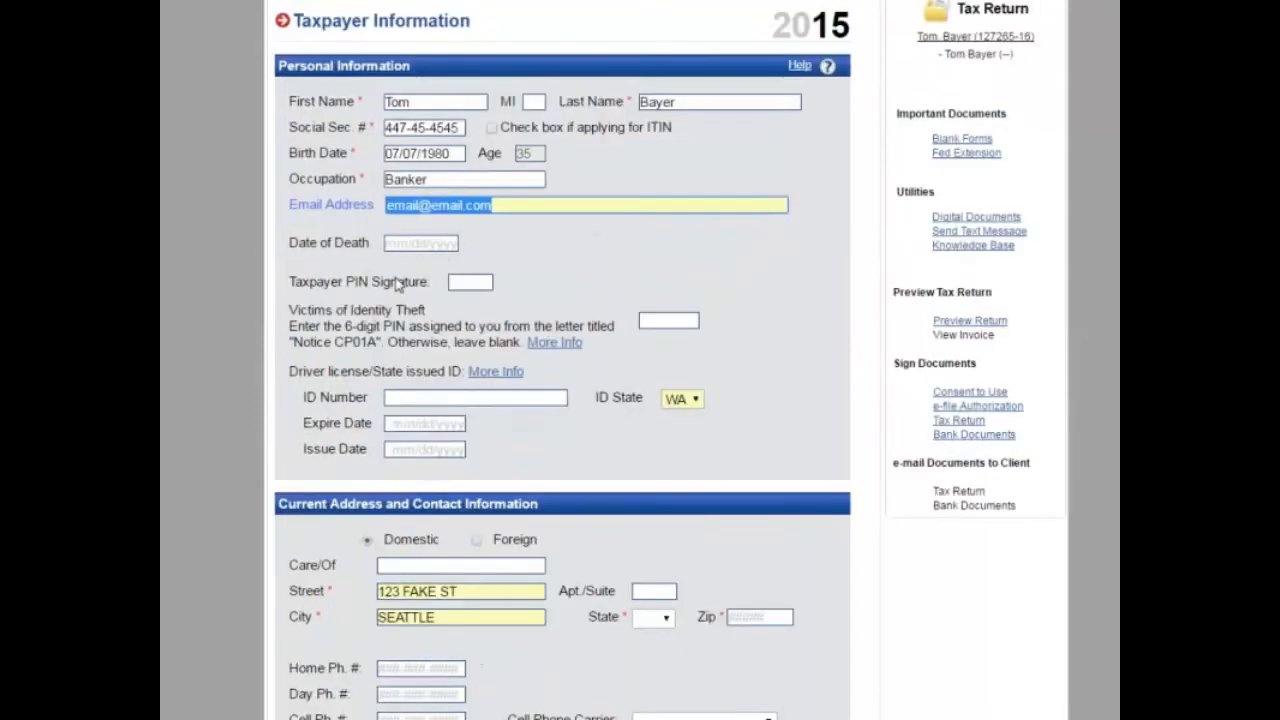
click(476, 282)
text(45142)
key(Tab)
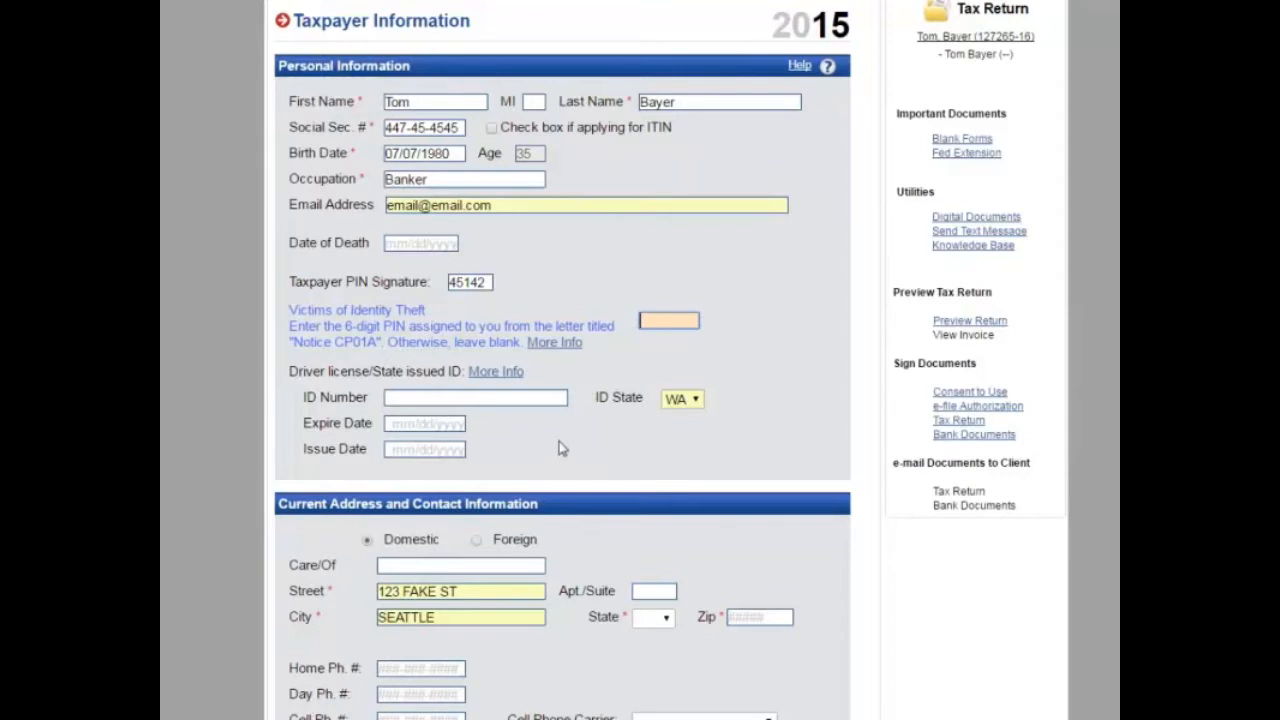
Step: Enter the driver's licence number, expiry 07/07/2017 and issue date 06/06/2013
scroll(559, 441, down, 1)
click(406, 312)
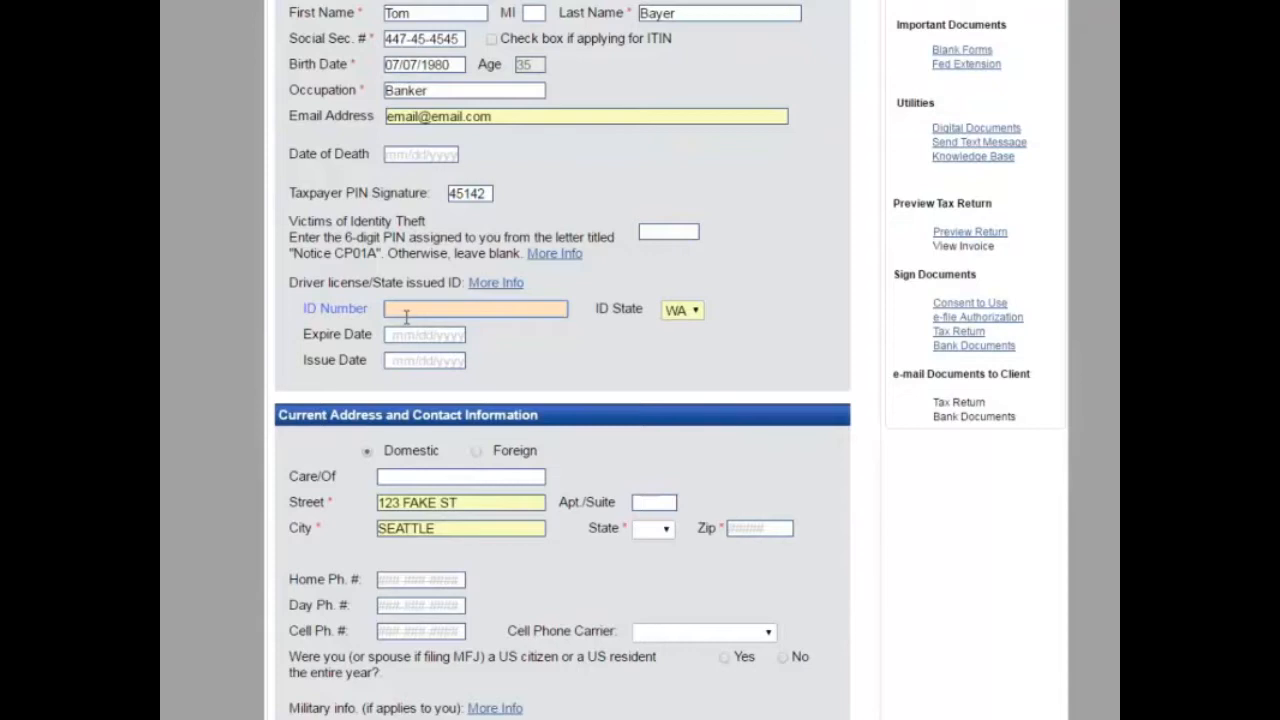
key(Tab)
key(Tab)
text(07401)
key(BackSpace)
key(BackSpace)
key(BackSpace)
text(072017)
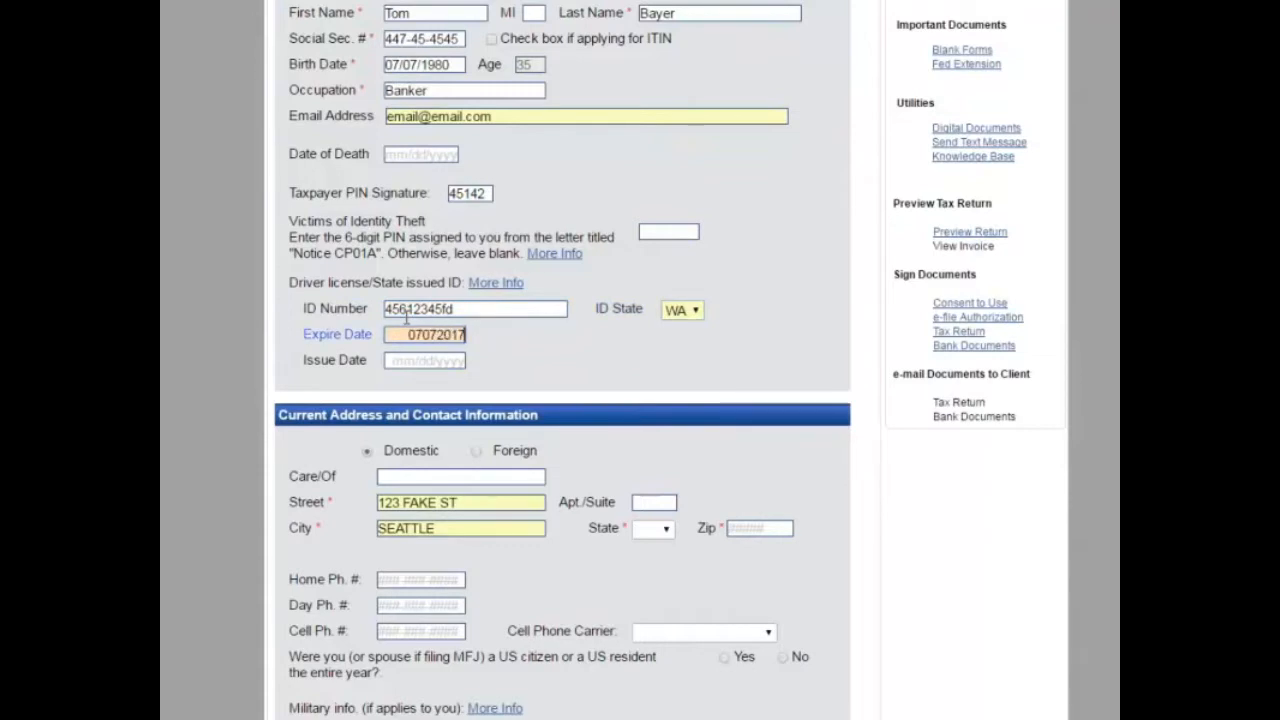
key(Tab)
text(06)
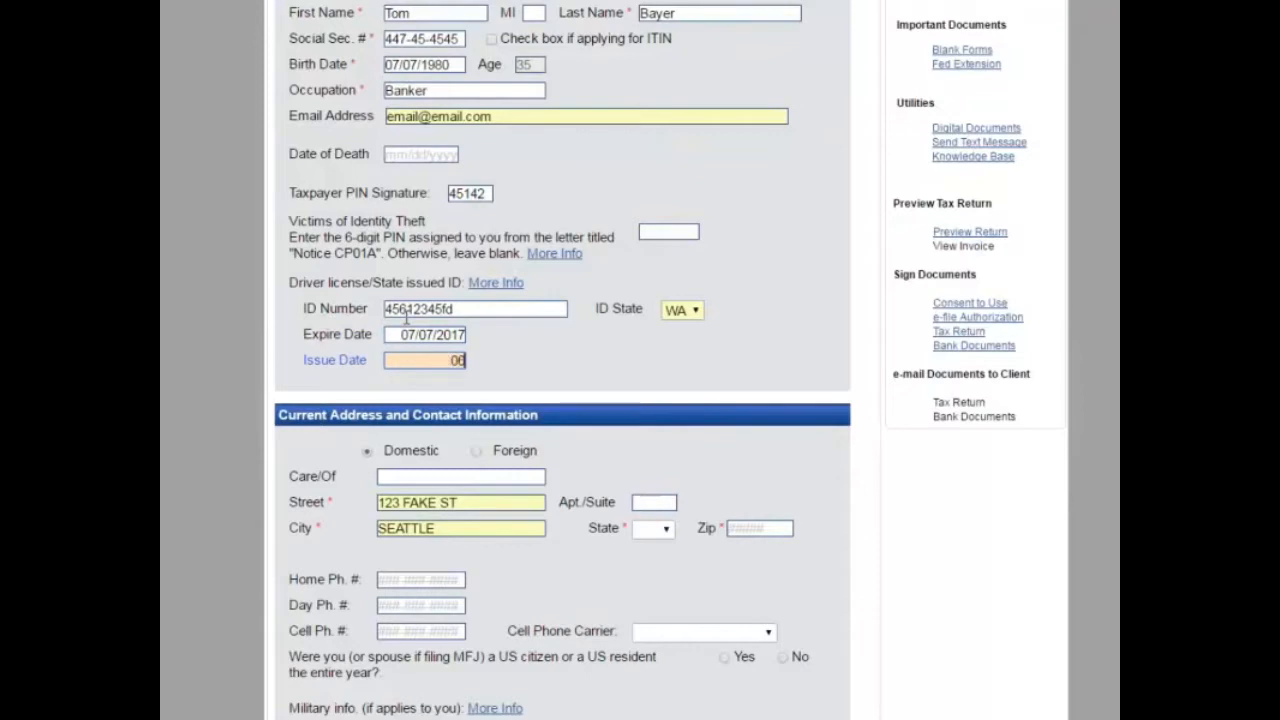
text(/06/2013)
key(Tab)
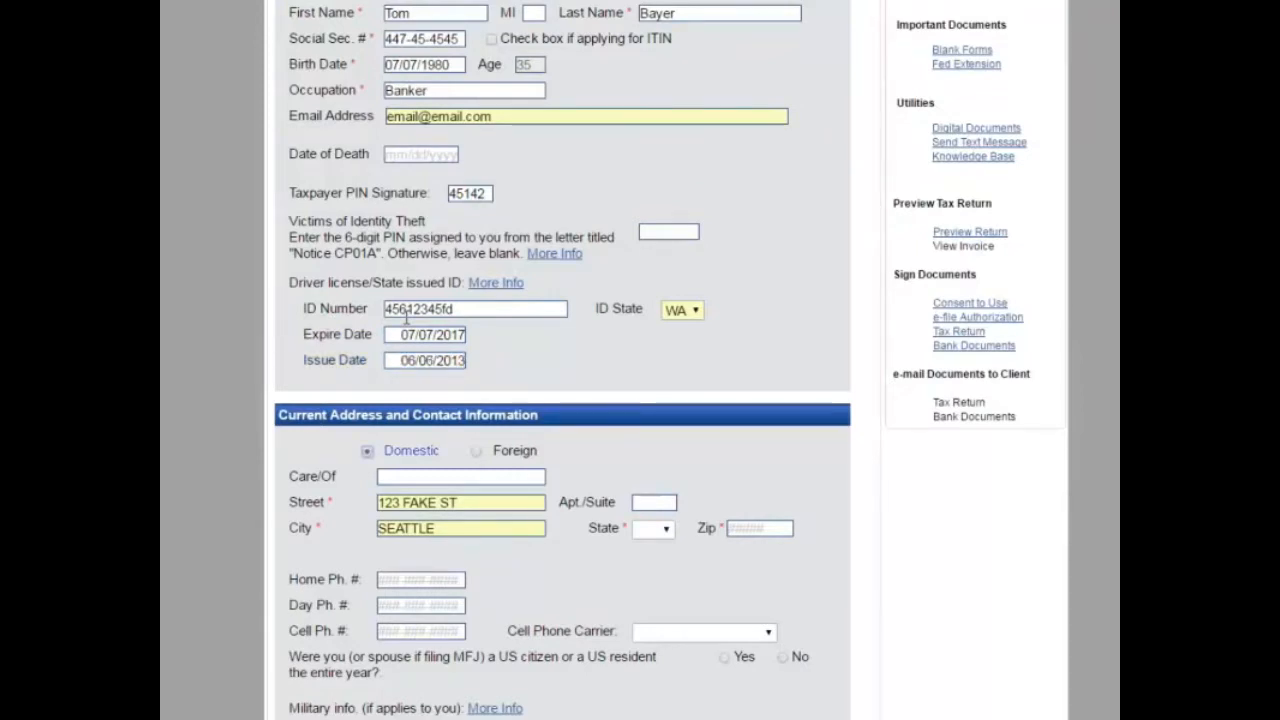
scroll(410, 320, down, 2)
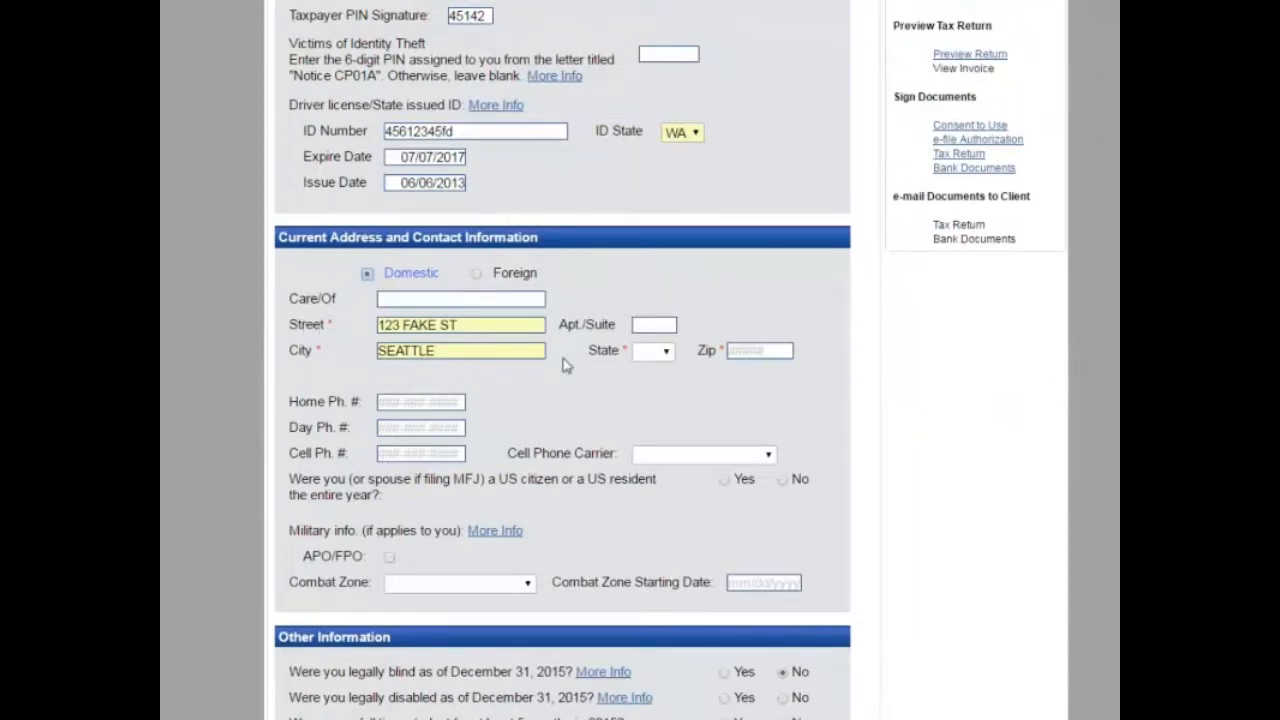
Step: Replace Seattle by entering the Atlanta, Georgia ZIP code so city and state fill in
double_click(450, 343)
key(BackSpace)
key(Tab)
key(Tab)
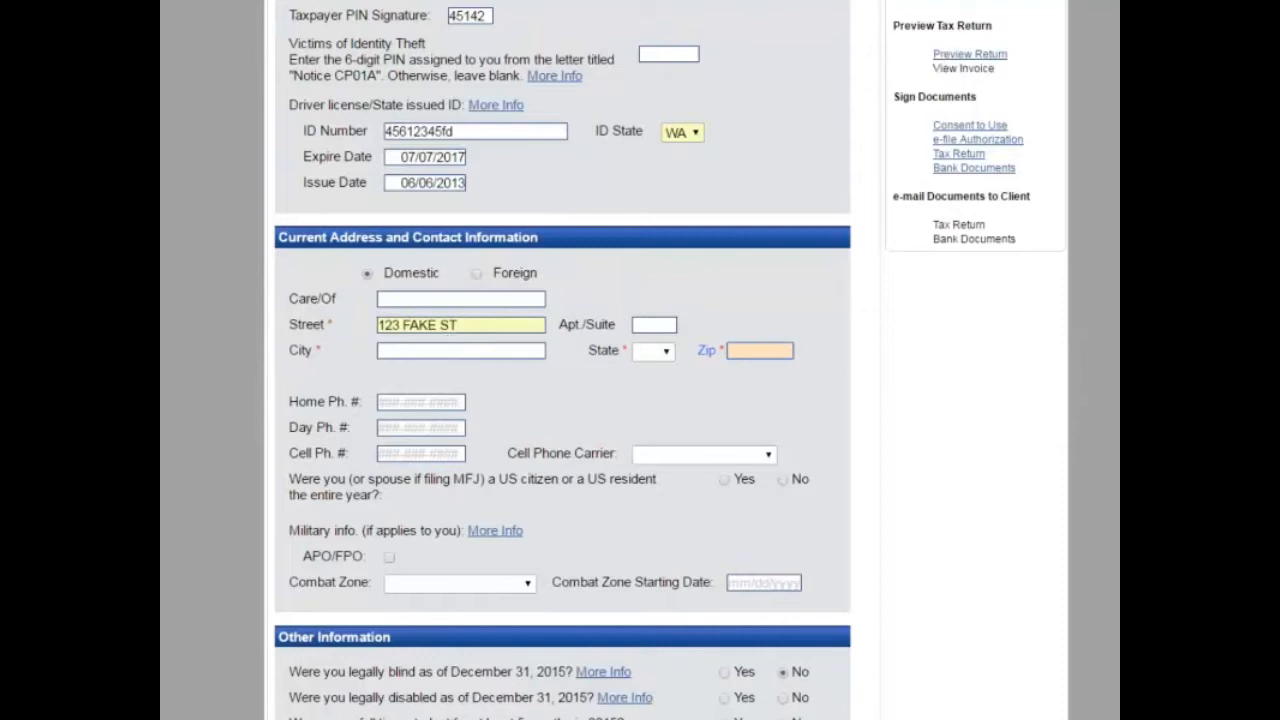
text(30301)
key(Tab)
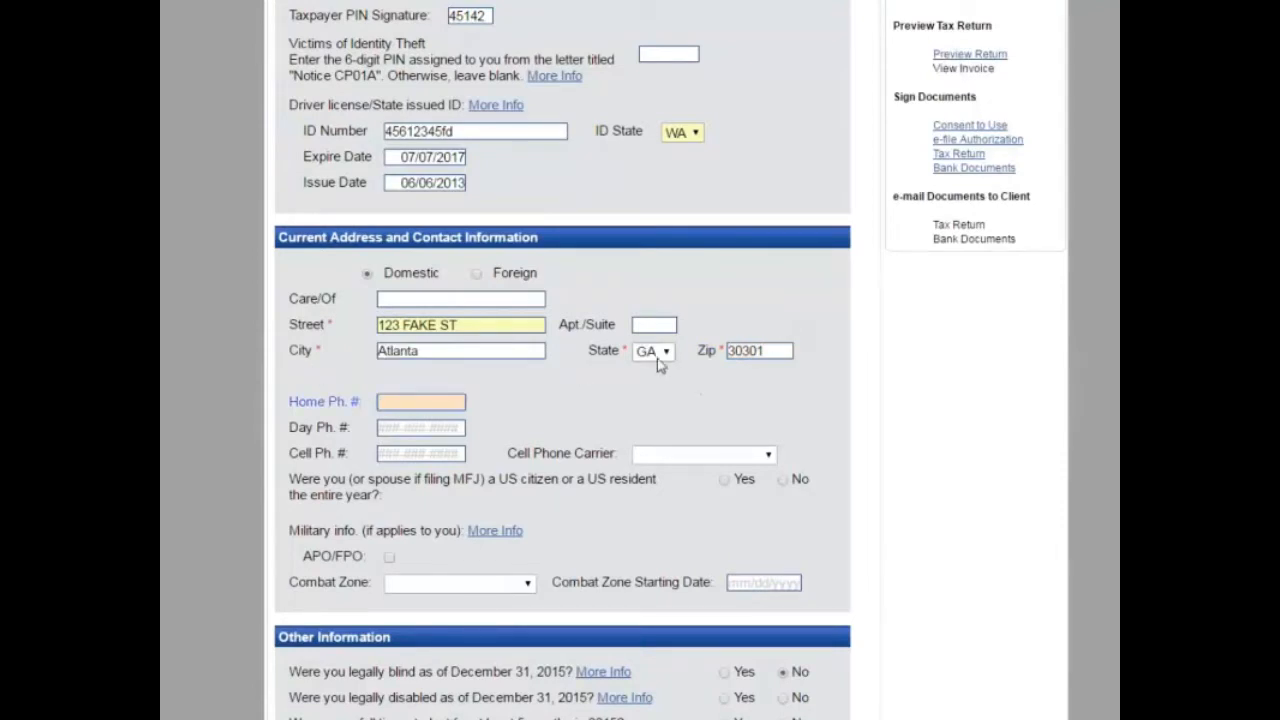
Step: Enter the taxpayer's home and cell phone numbers
scroll(610, 470, down, 1)
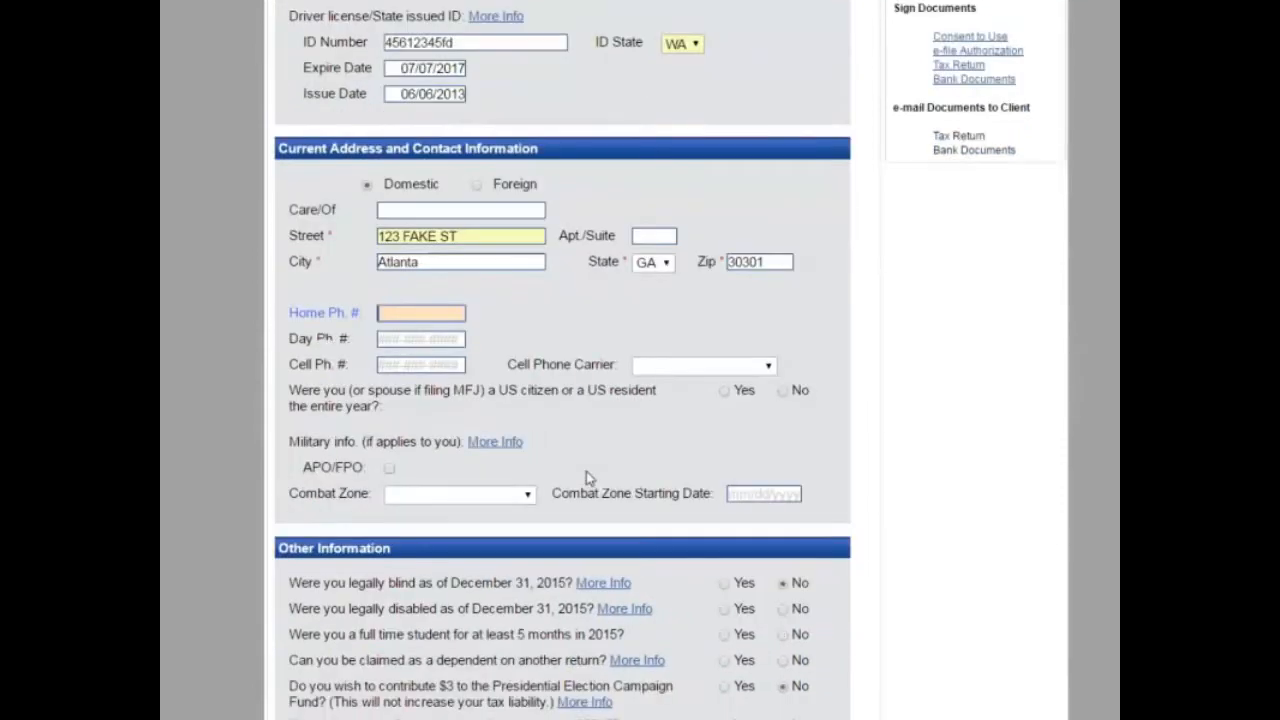
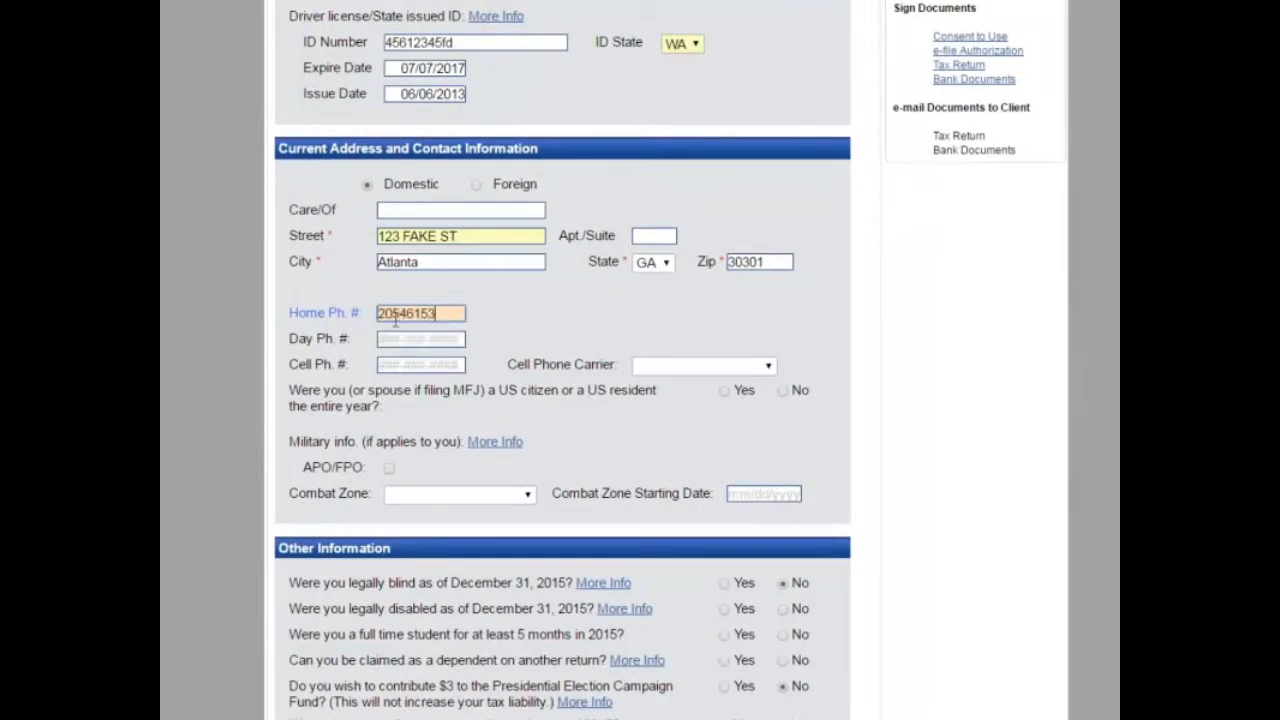
key(Tab)
key(Tab)
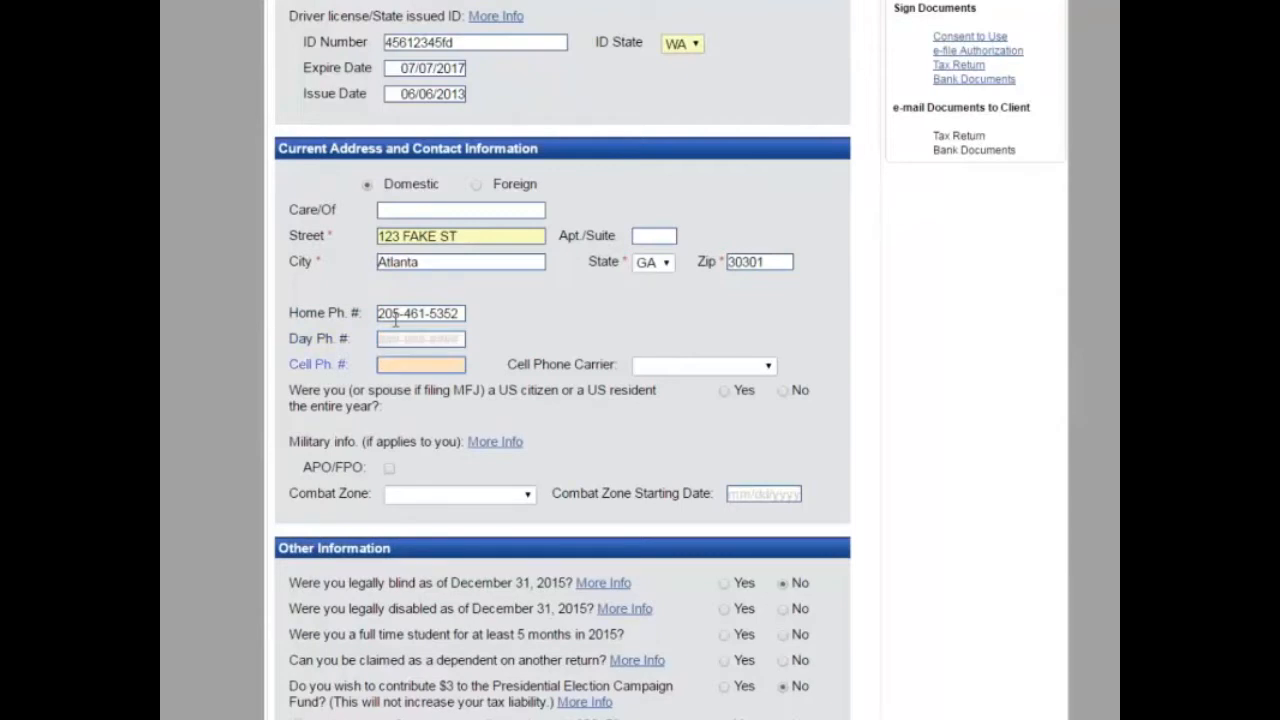
key(Tab)
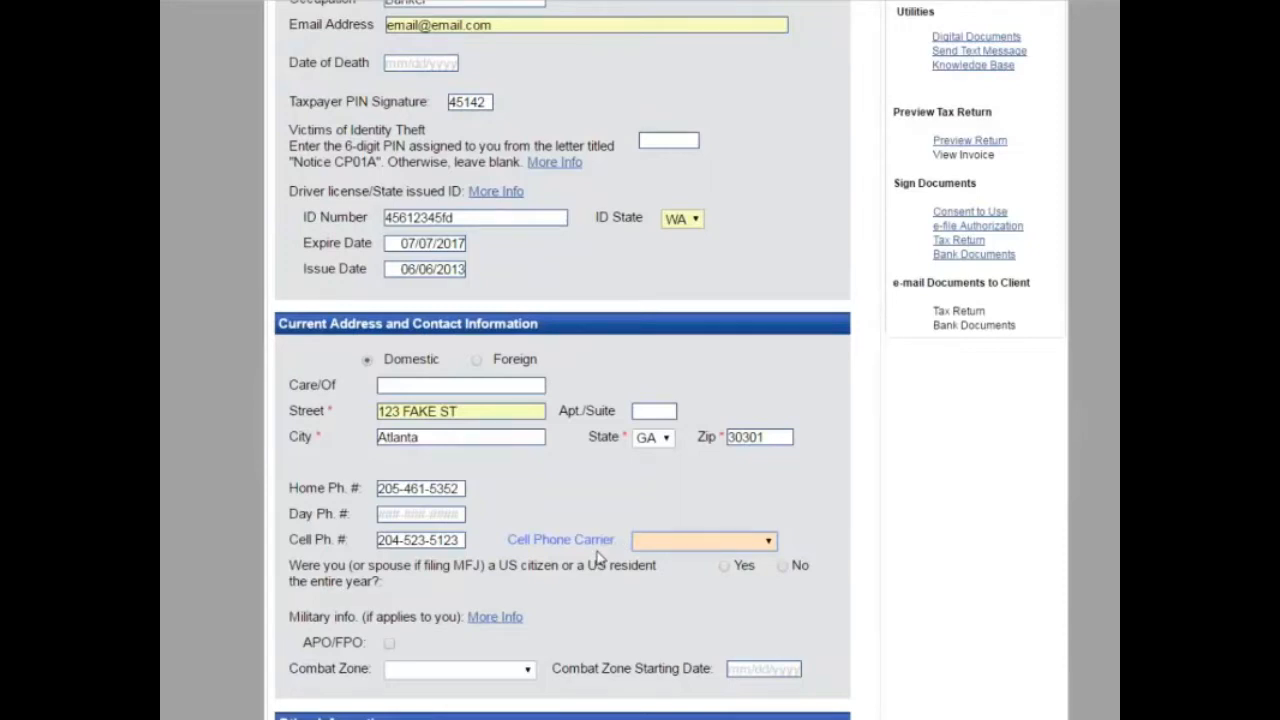
Step: Set the cell phone carrier to AT&T
click(747, 541)
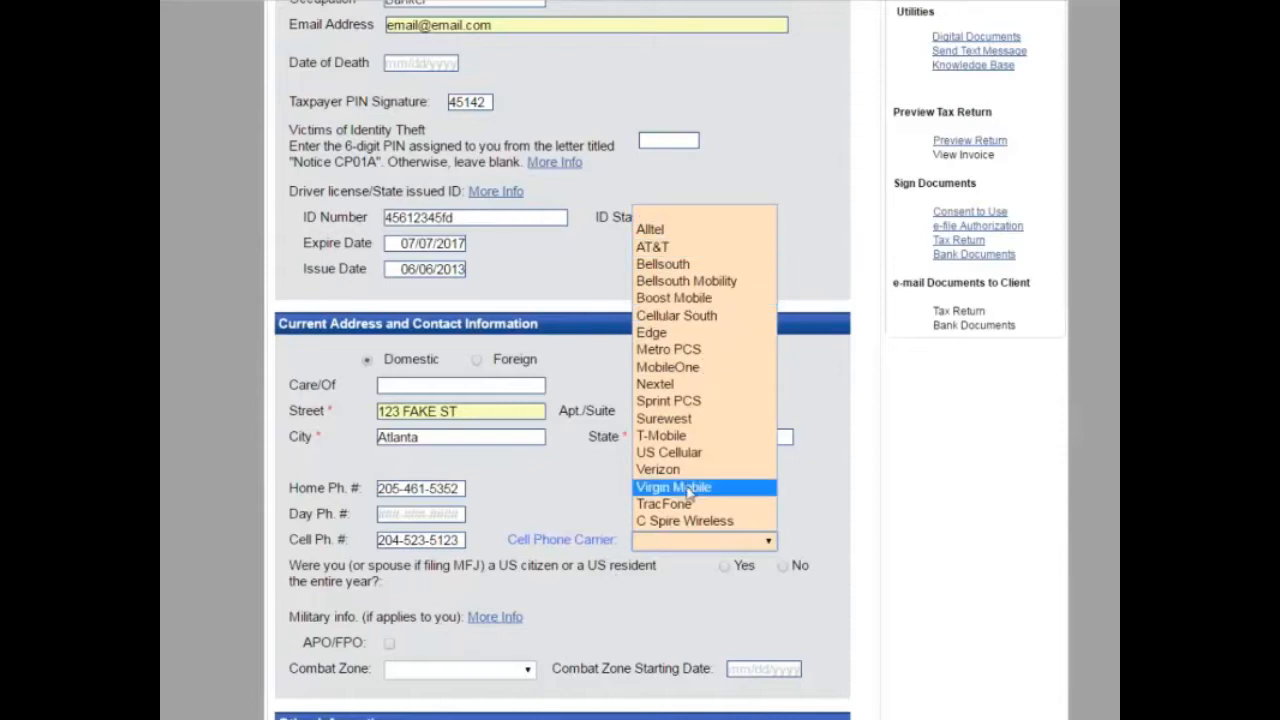
click(670, 540)
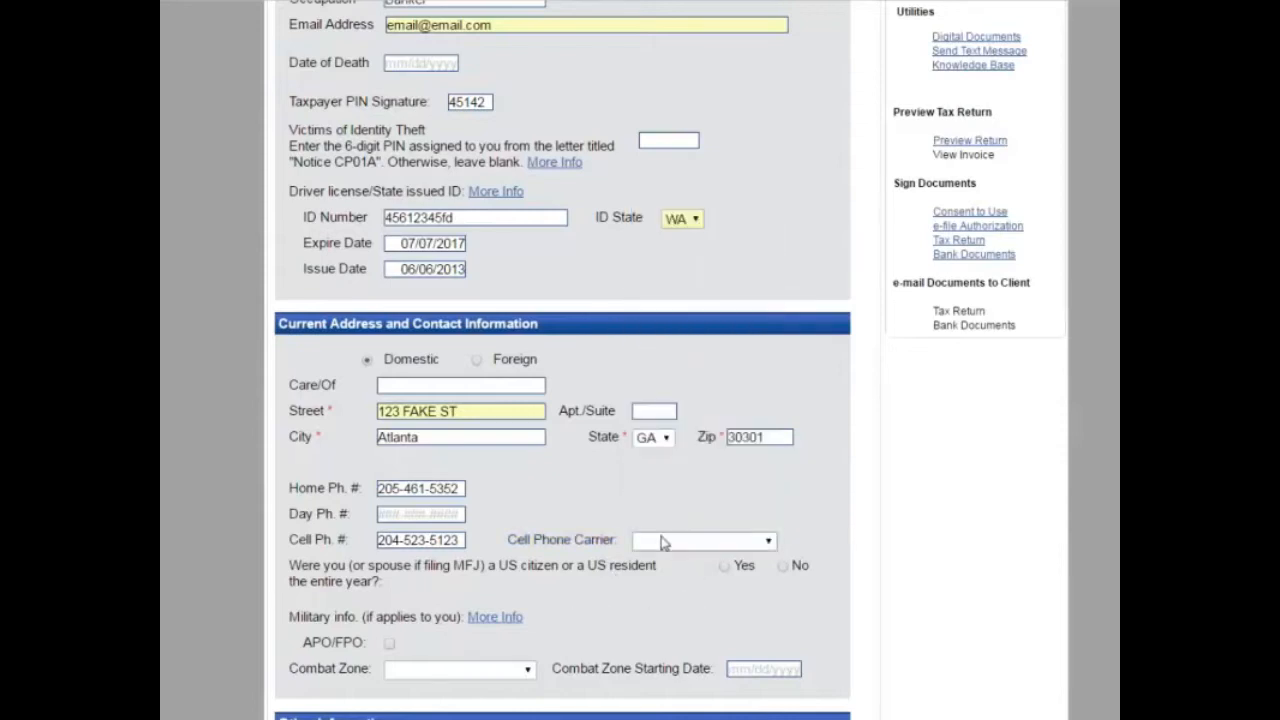
click(663, 541)
key(Down)
key(Down)
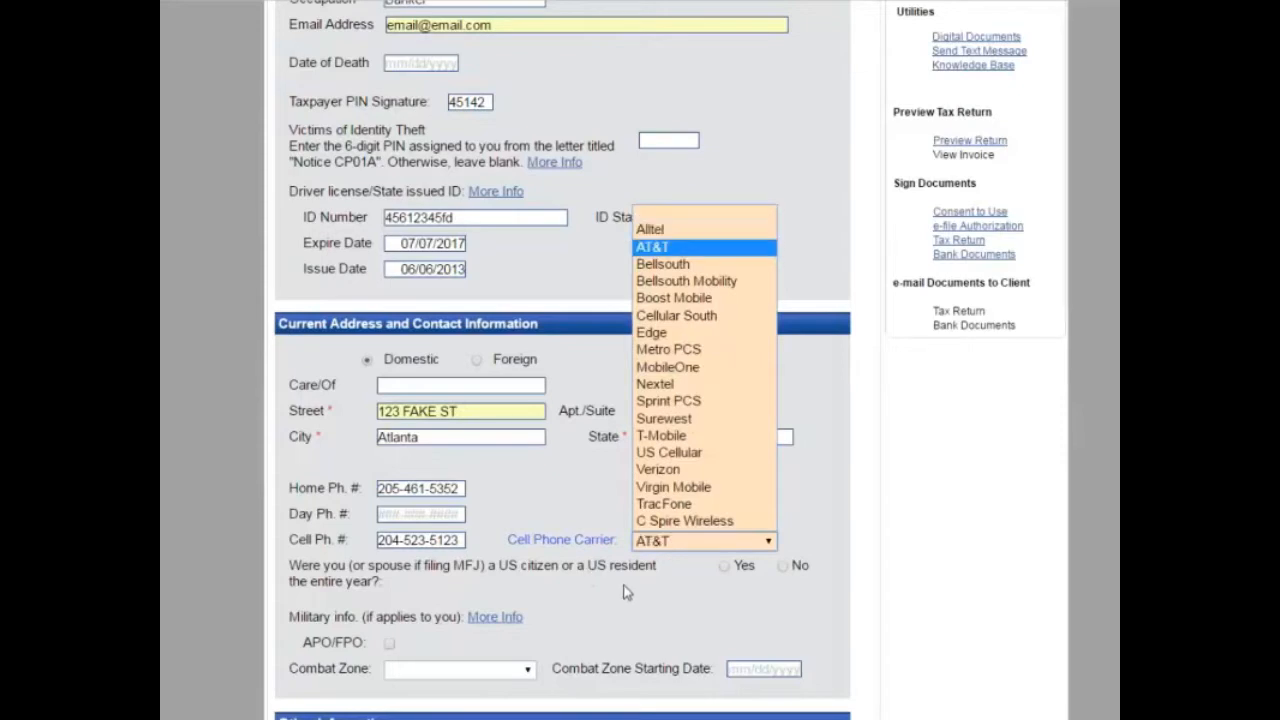
key(Return)
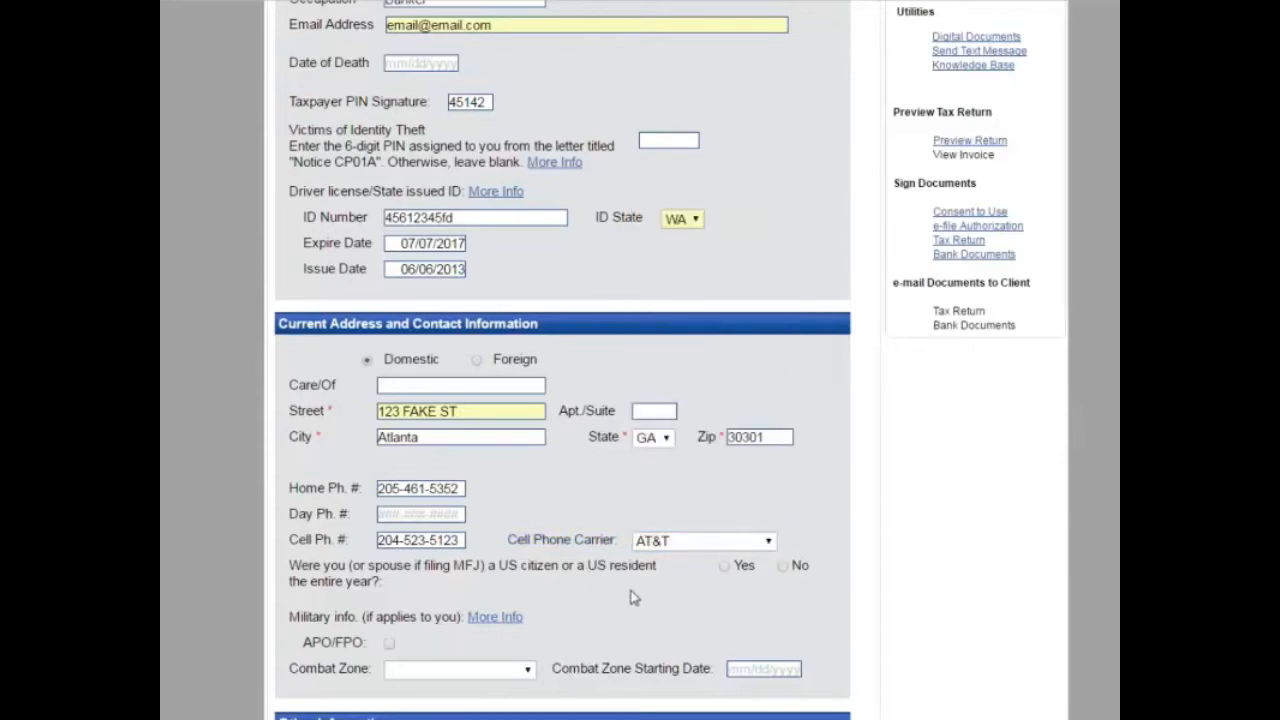
Step: Answer Yes to the US citizen/resident question and save the taxpayer information
scroll(630, 596, down, 2)
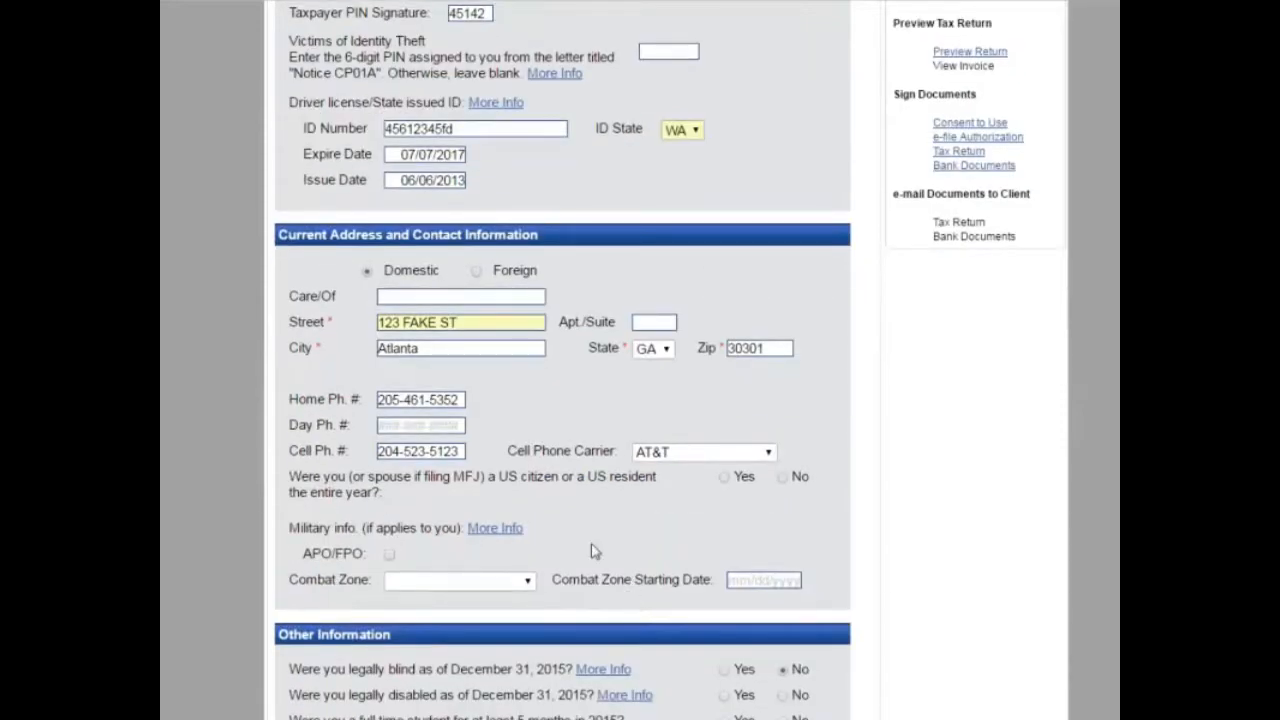
scroll(591, 551, down, 2)
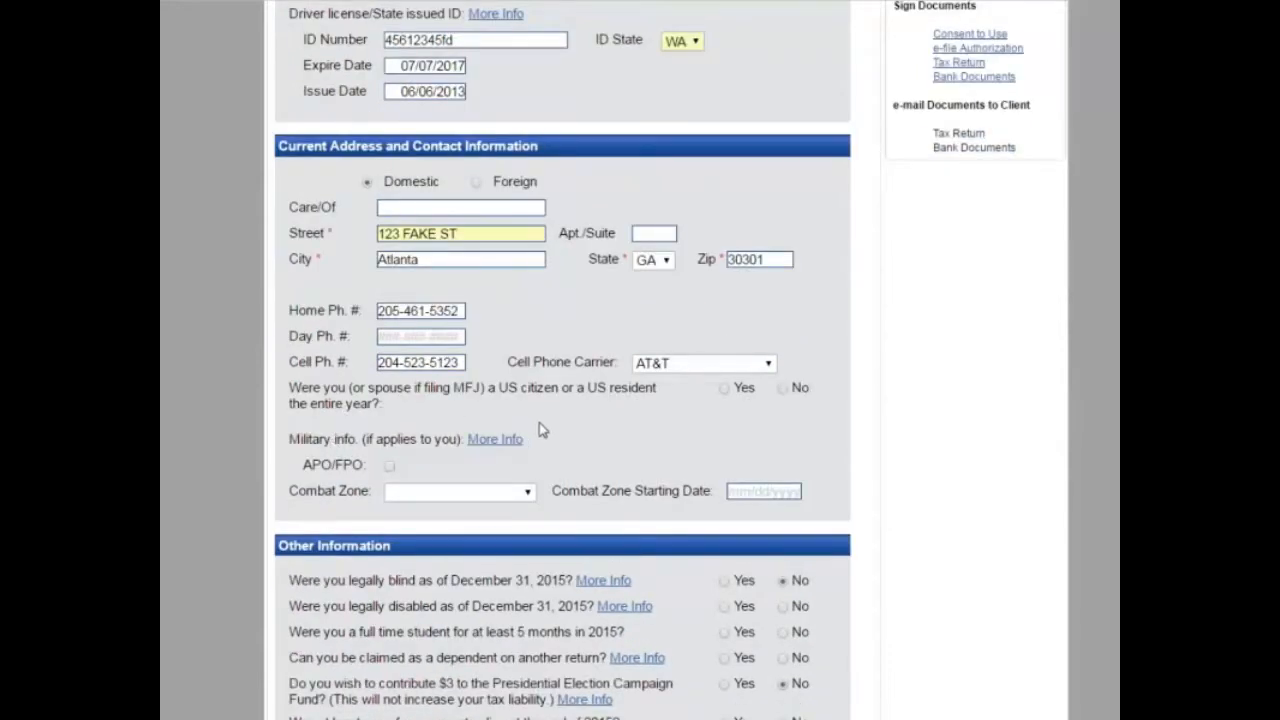
click(724, 390)
scroll(665, 555, down, 1)
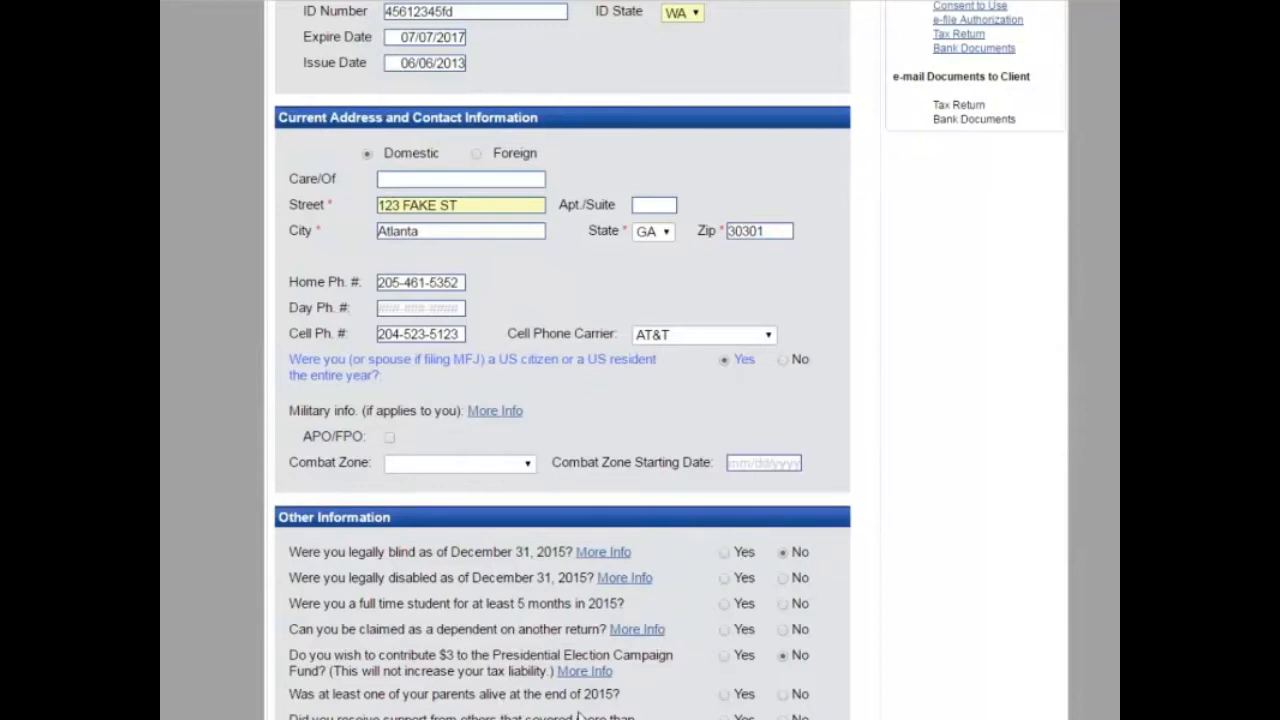
scroll(515, 670, down, 1)
scroll(508, 643, down, 1)
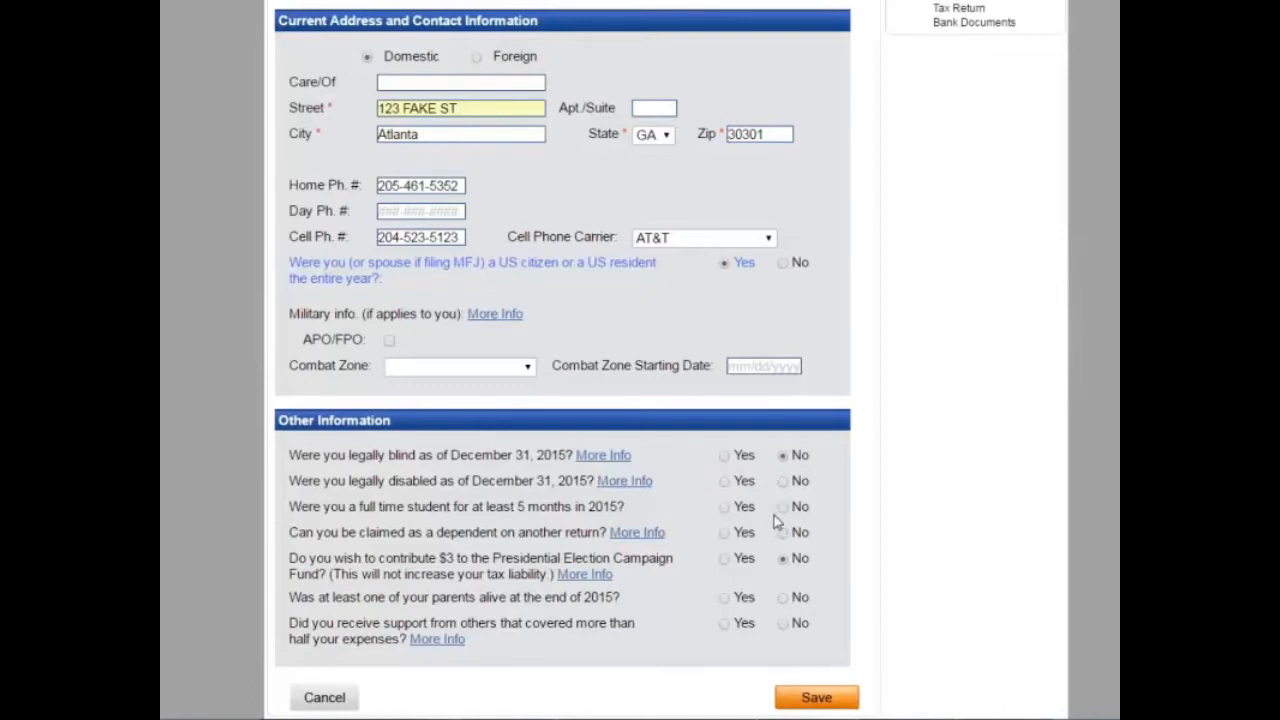
click(815, 698)
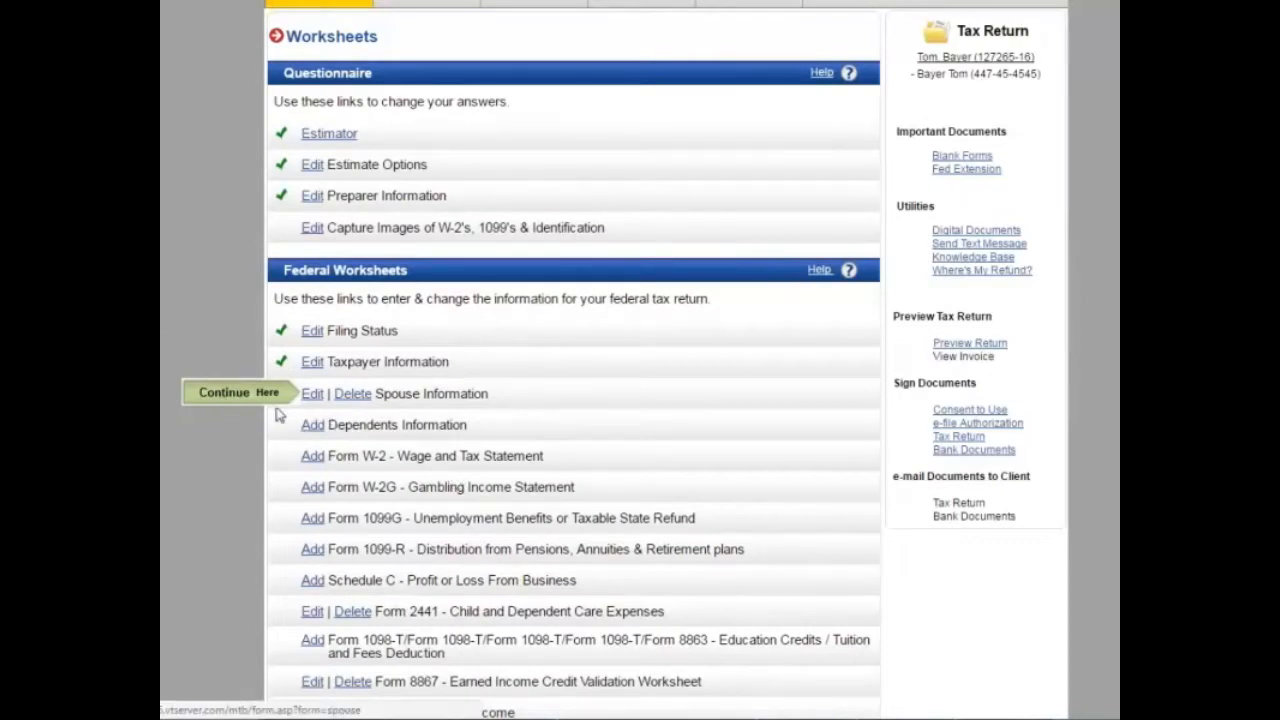
Step: Open Spouse Information and enter the spouse's first and last name and corrected SSN
click(305, 397)
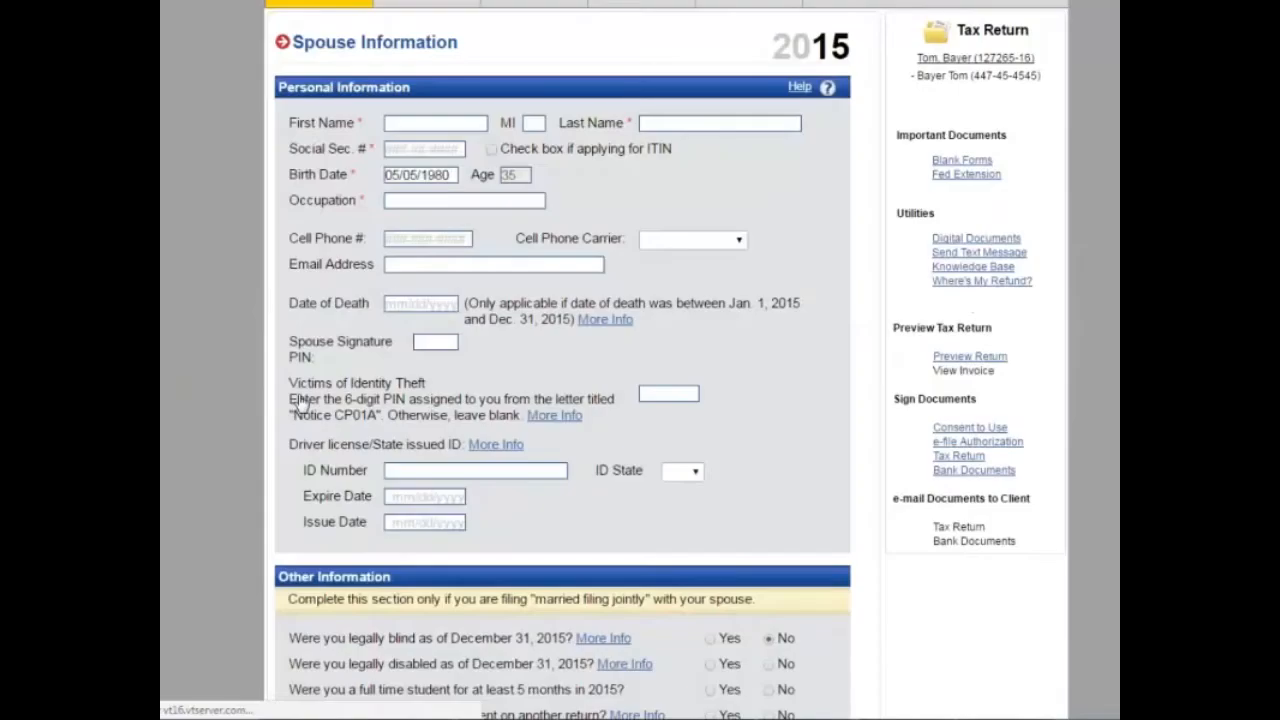
click(429, 121)
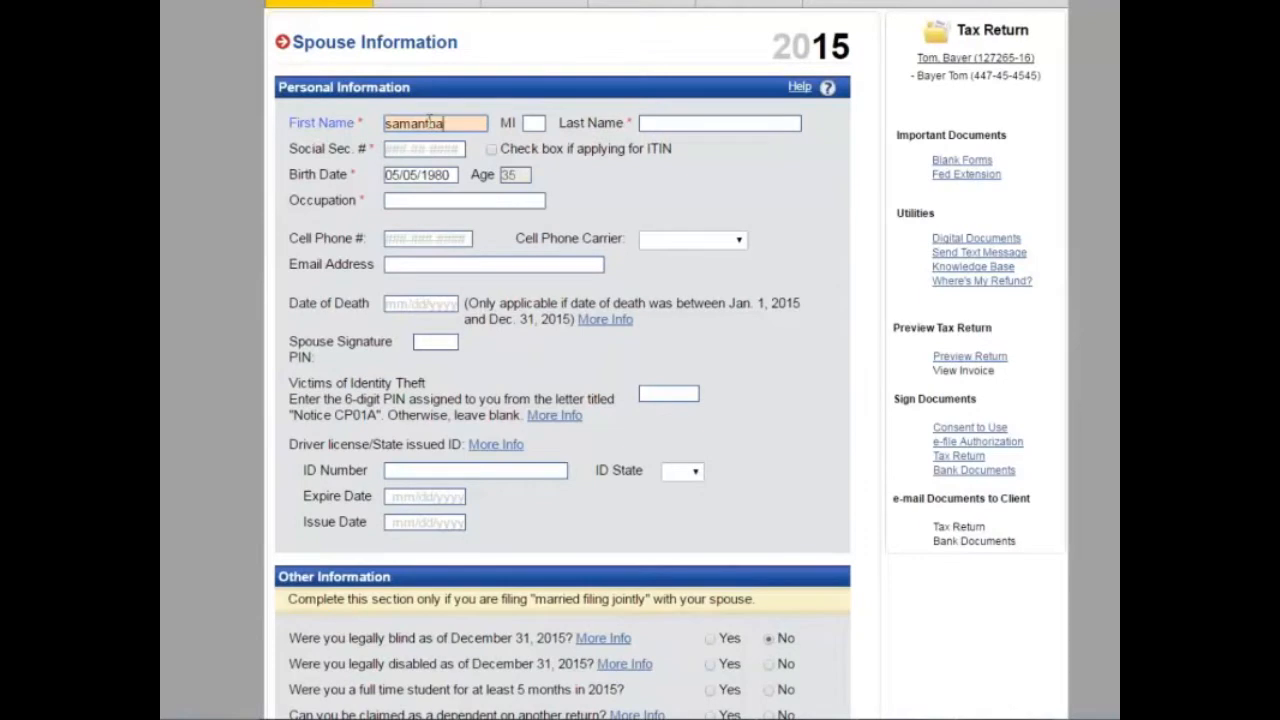
key(Tab)
key(Tab)
key(Tab)
text(6696969)
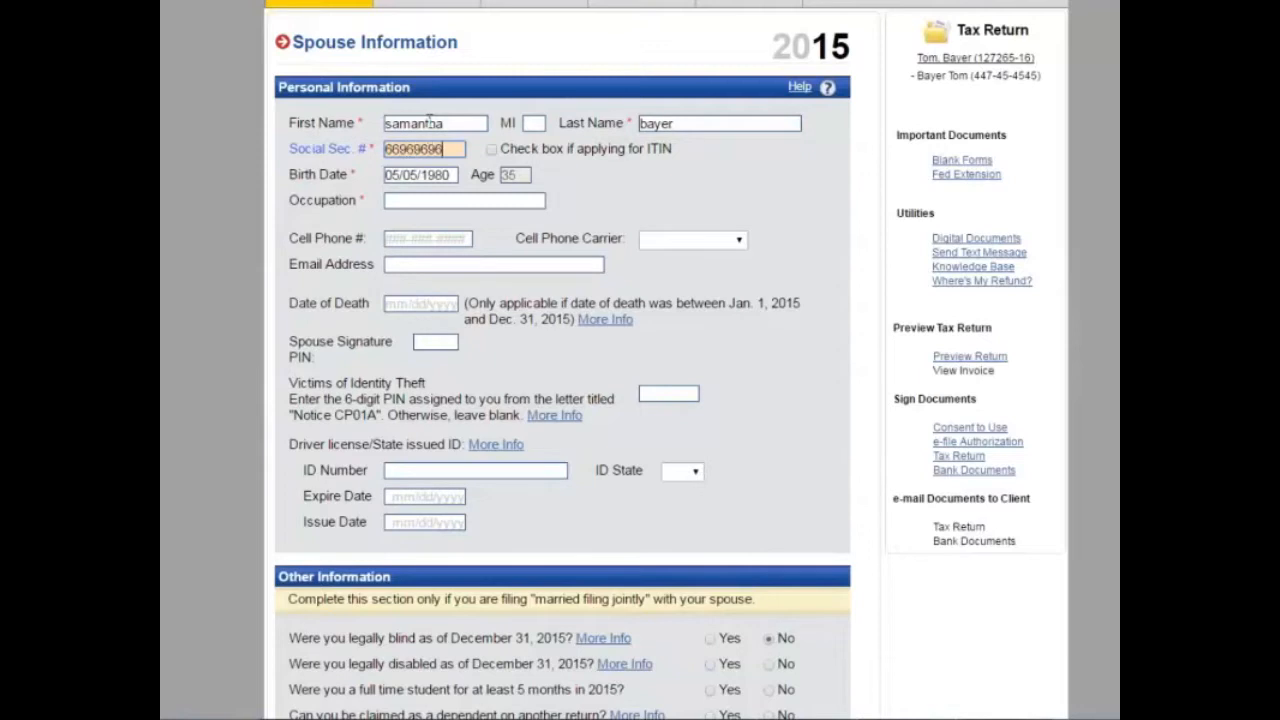
text(6)
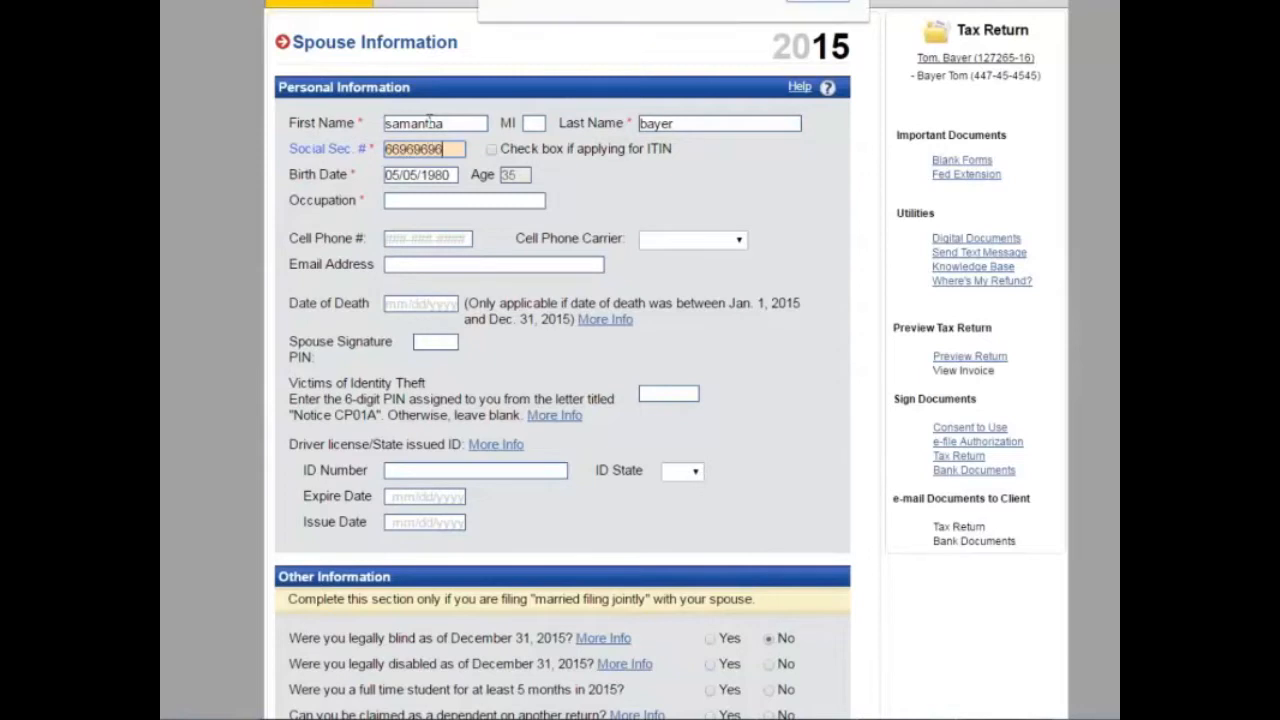
key(Return)
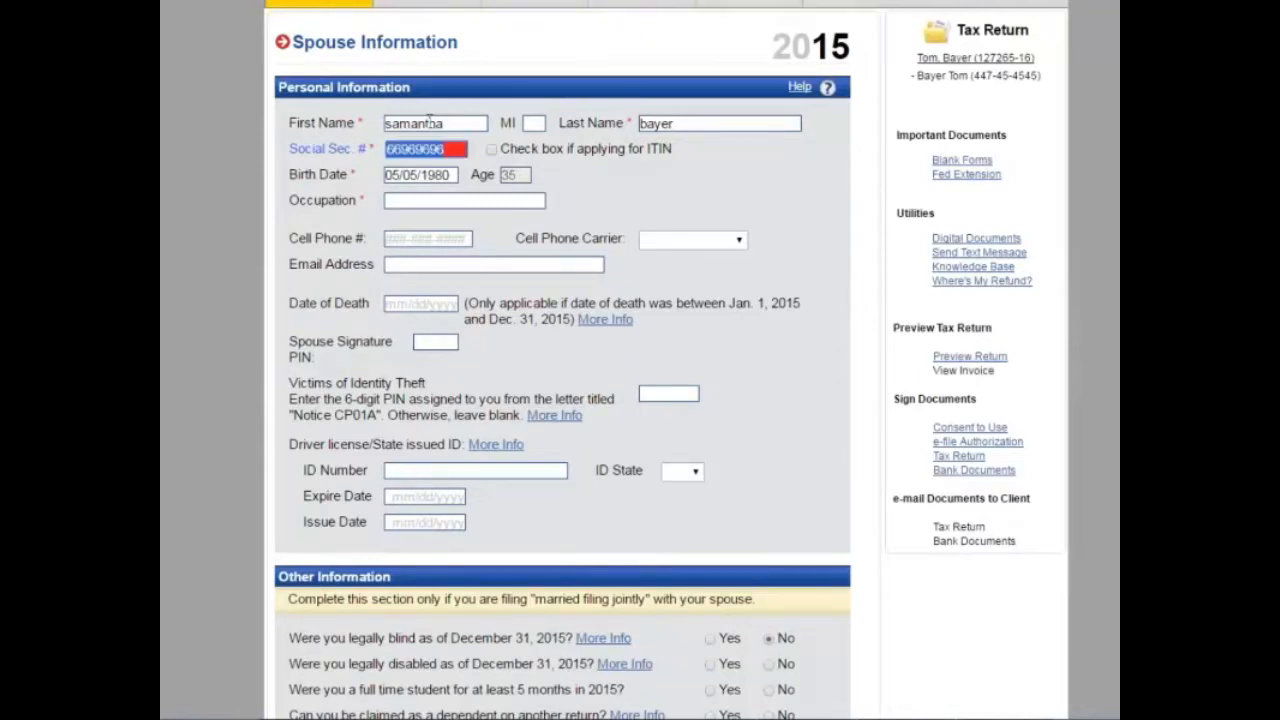
text(669696966)
key(Tab)
Step: Set occupation to child care, autofill the spouse's phone and e-mail, and choose carrier Verizon
click(443, 199)
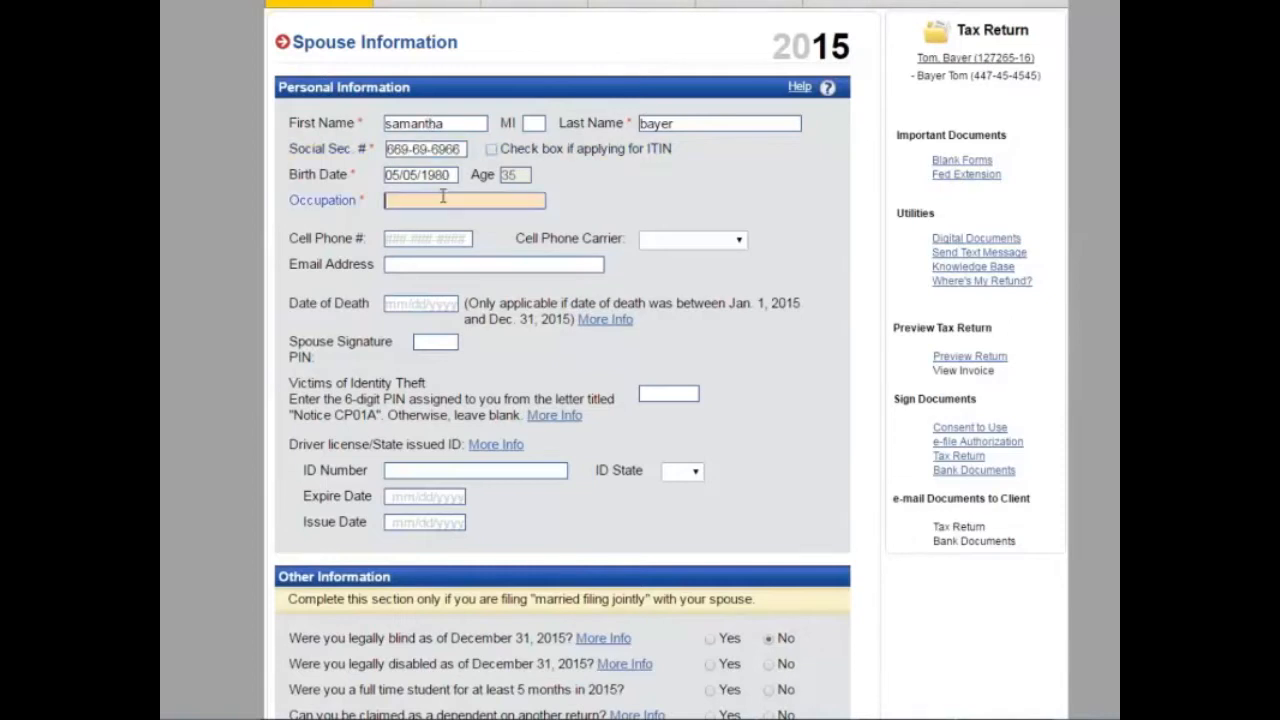
text(child c)
text(are)
key(Tab)
text(204562123)
key(Tab)
key(Return)
text(2)
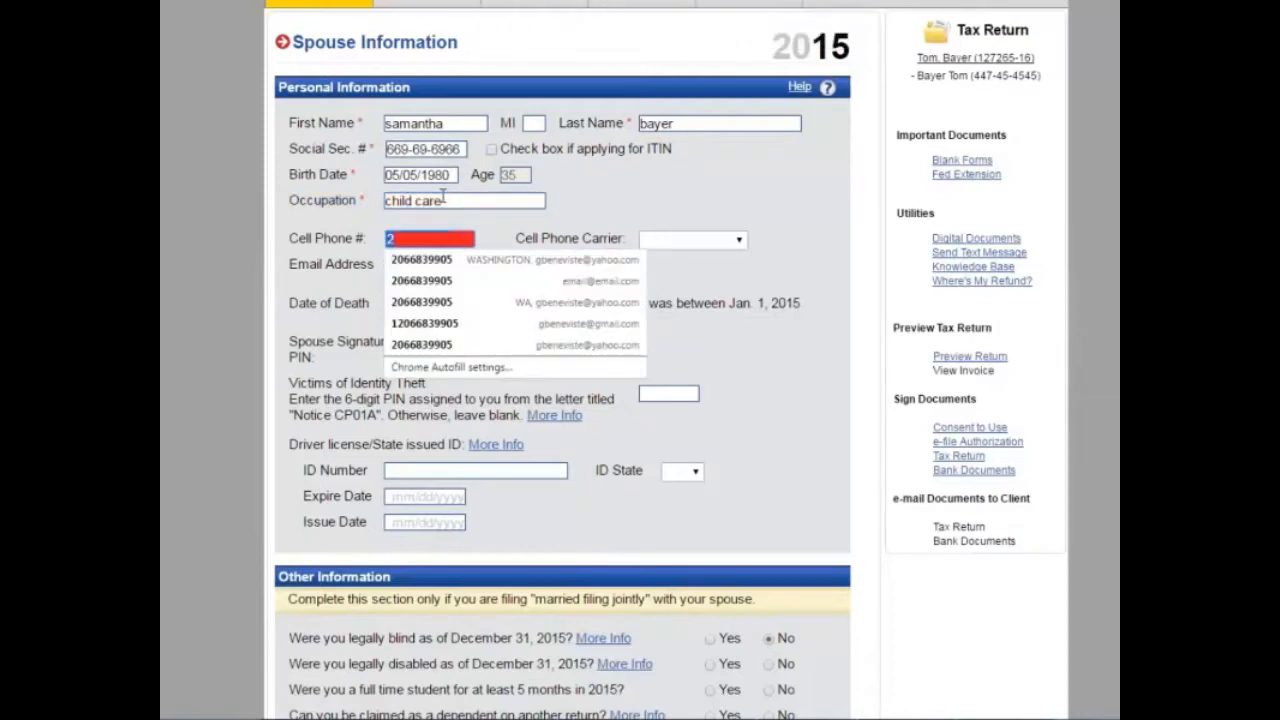
key(Down)
key(Return)
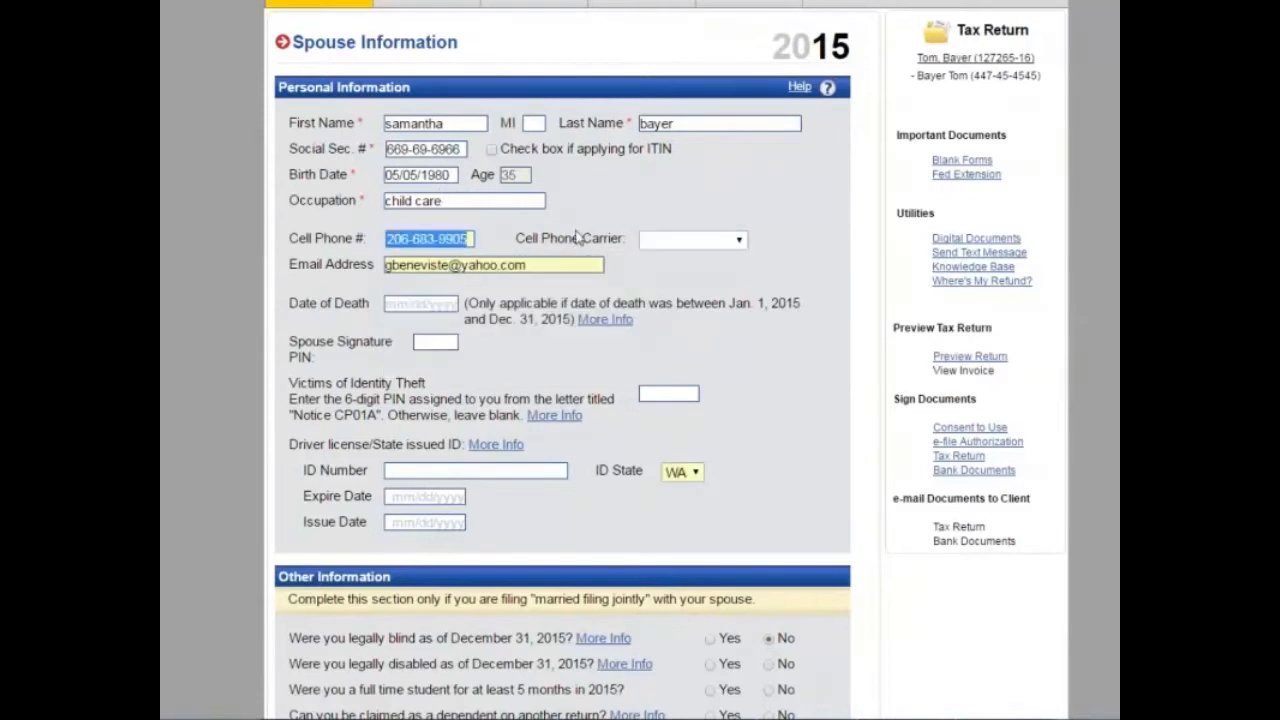
click(655, 242)
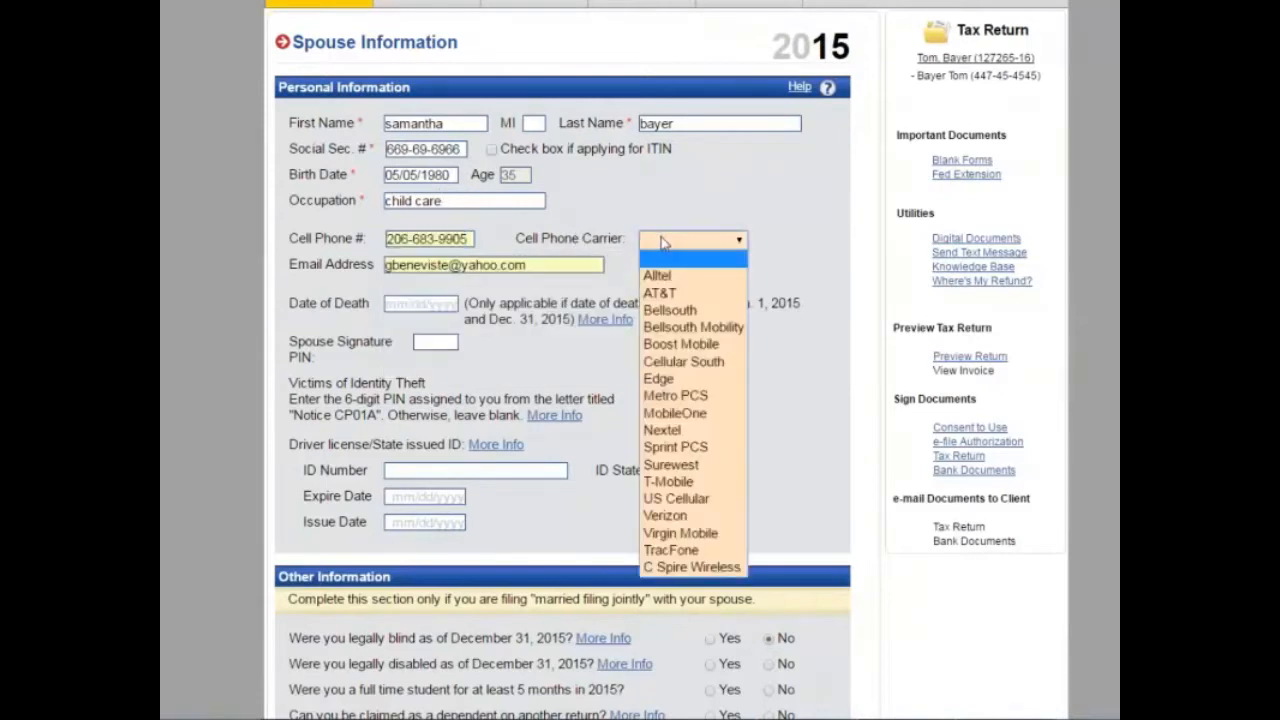
click(665, 520)
Step: Replace the spouse's e-mail address and enter the spouse signature PIN
click(548, 264)
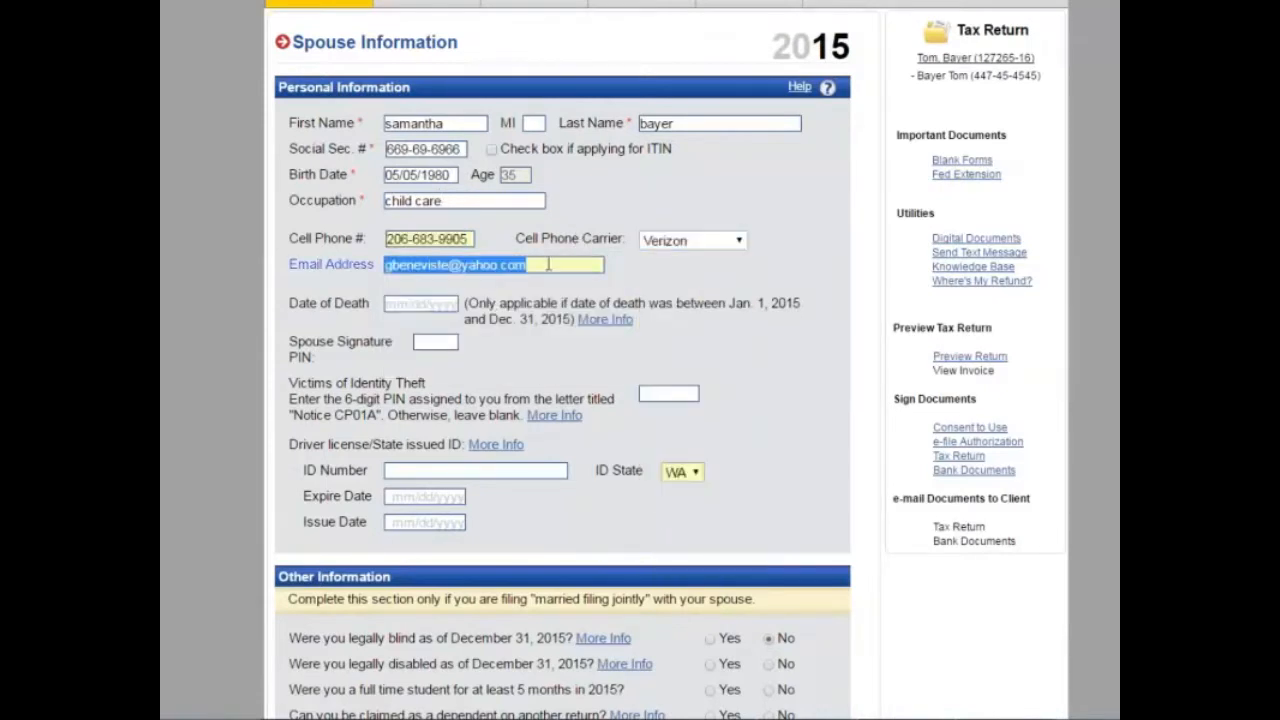
text(email)
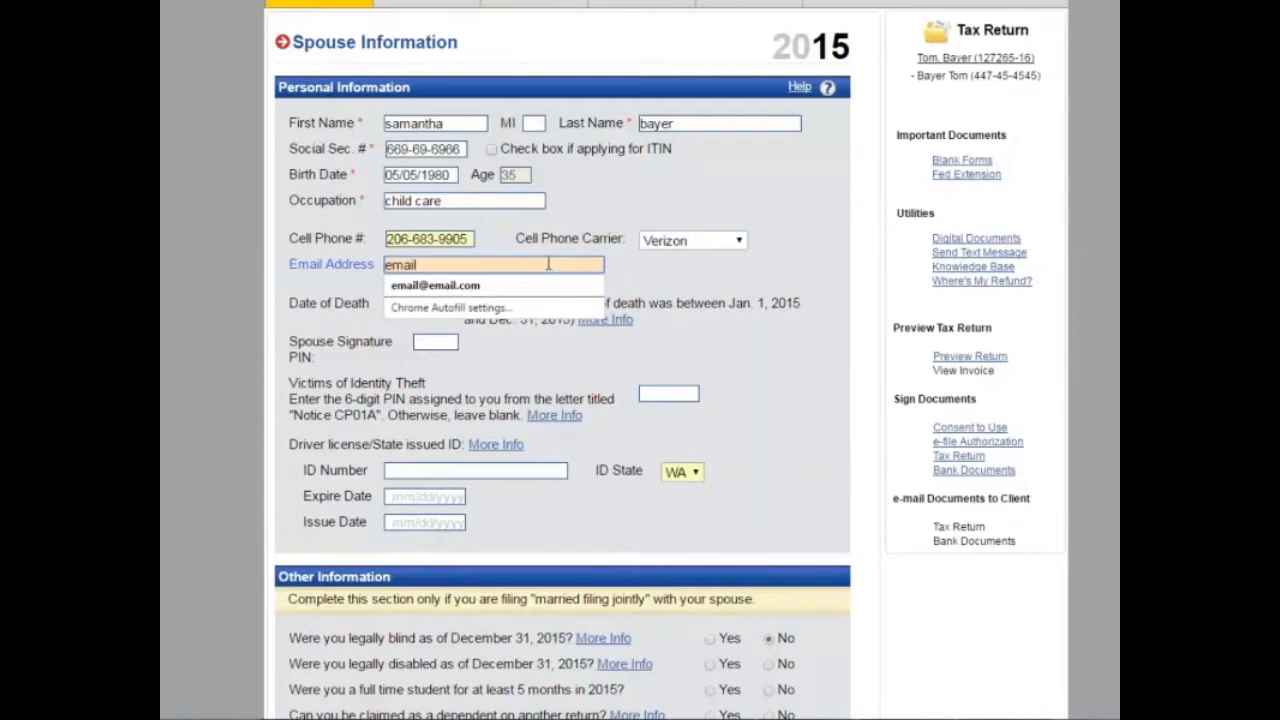
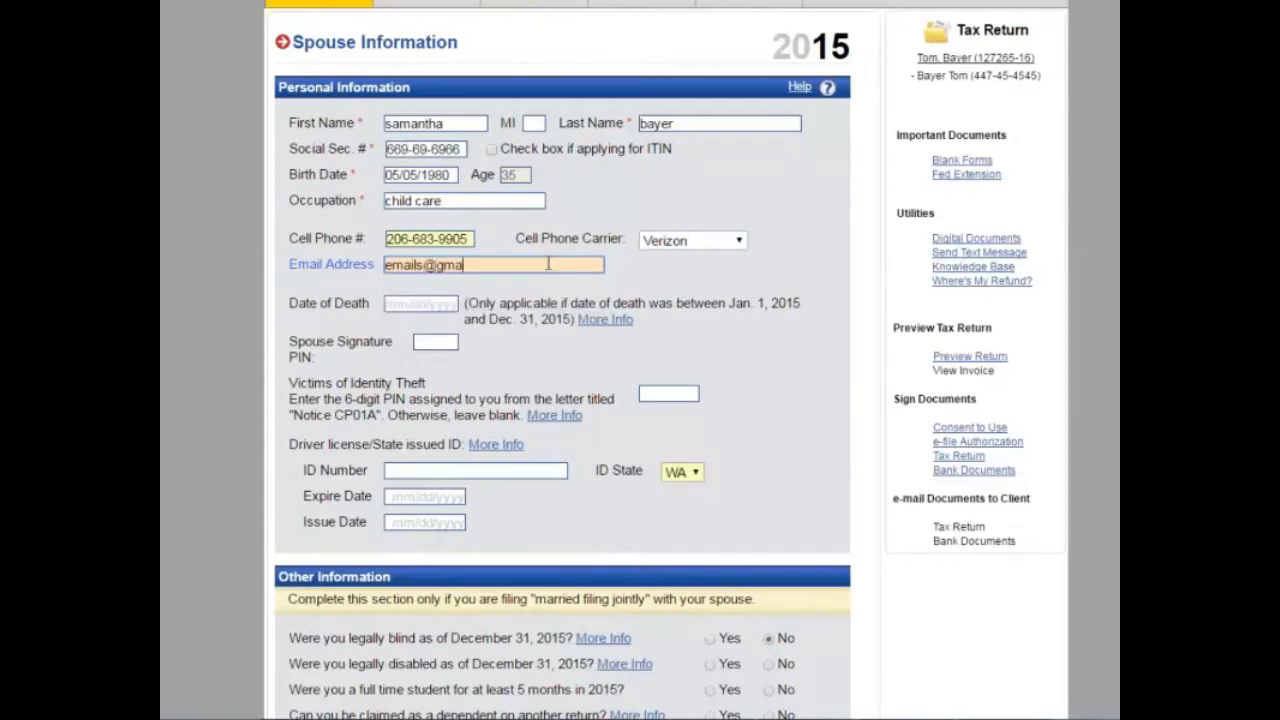
key(Tab)
click(428, 341)
text(45123)
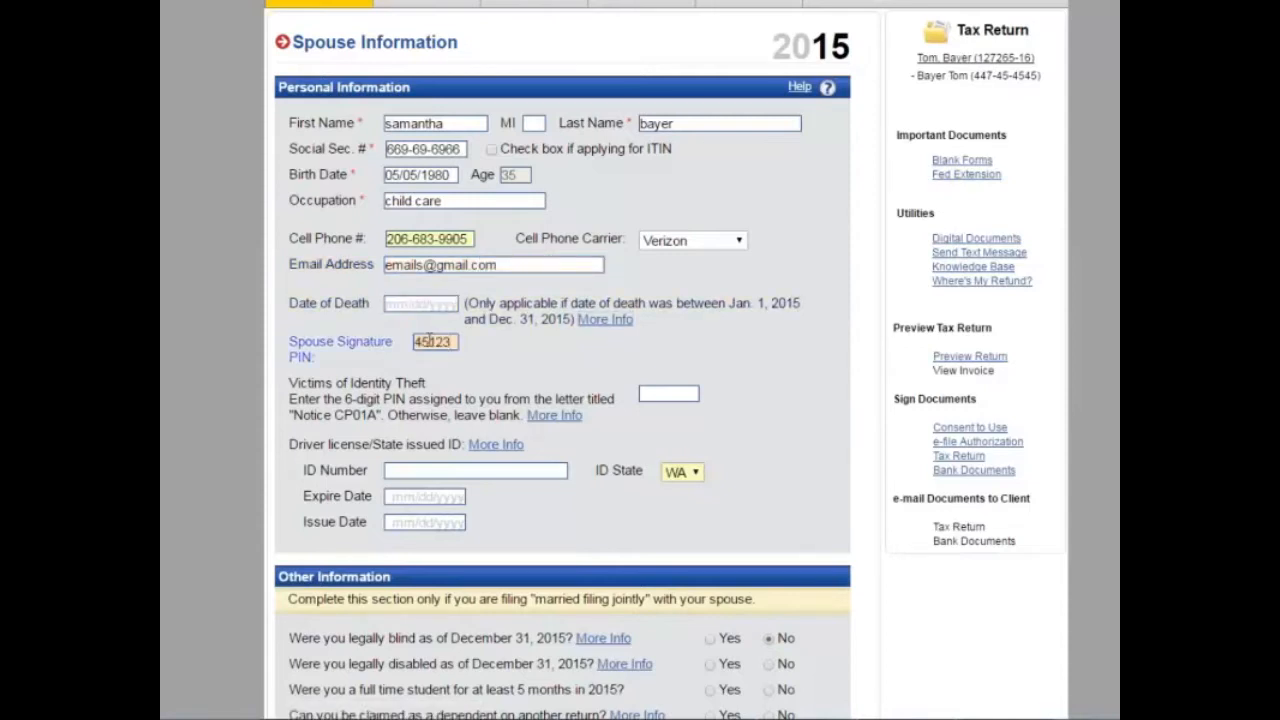
Step: Enter the spouse's licence number, expiry 07/07/2018 and issue date 07/07/2013
scroll(435, 360, down, 1)
click(438, 380)
click(425, 406)
text(07/07/)
text(2014)
key(Tab)
key(shift+Tab)
key(BackSpace)
text(8)
key(Tab)
text(07072013)
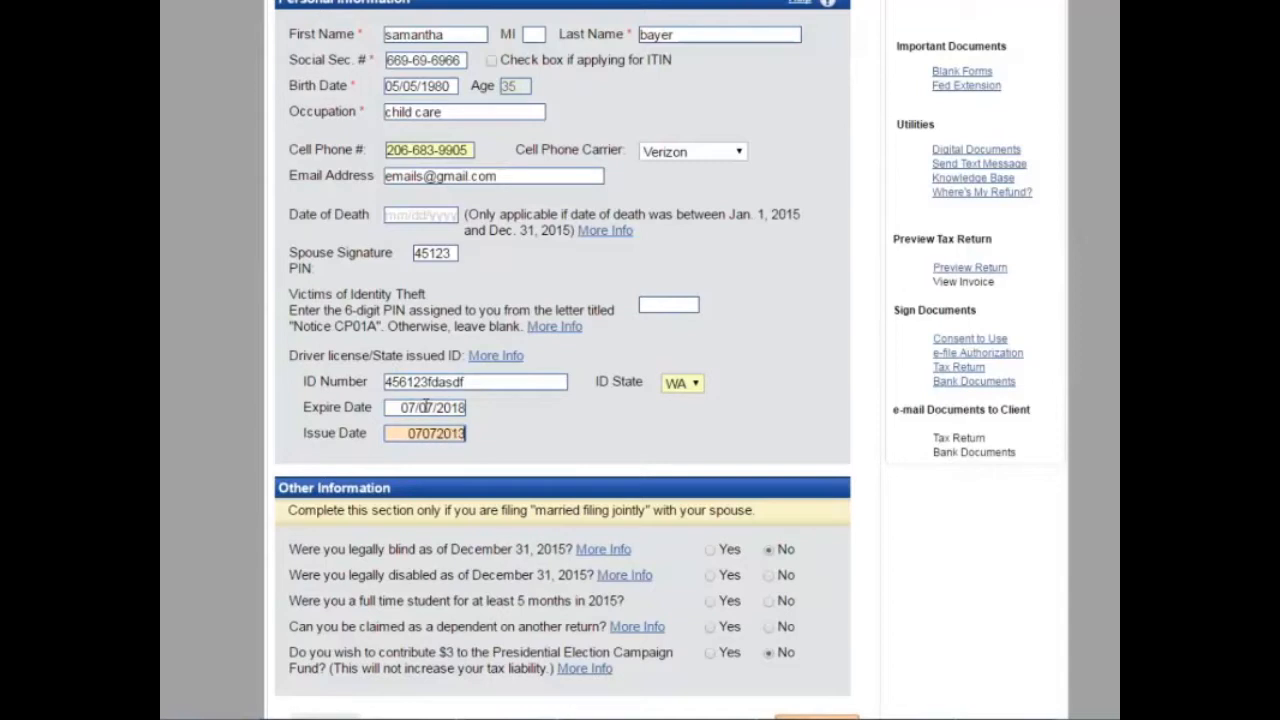
key(Tab)
scroll(432, 460, down, 1)
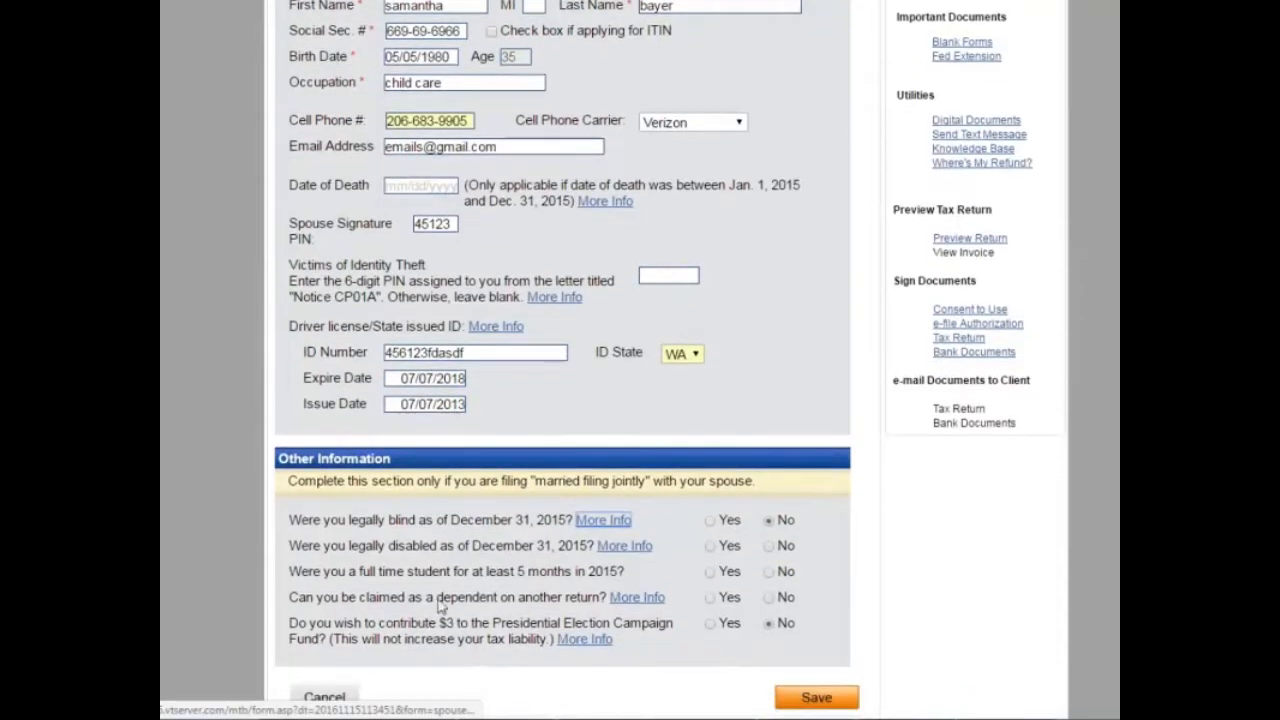
click(855, 700)
Step: Save the spouse details and add a dependent with name, SSN and birth date 07/07/2013
click(828, 706)
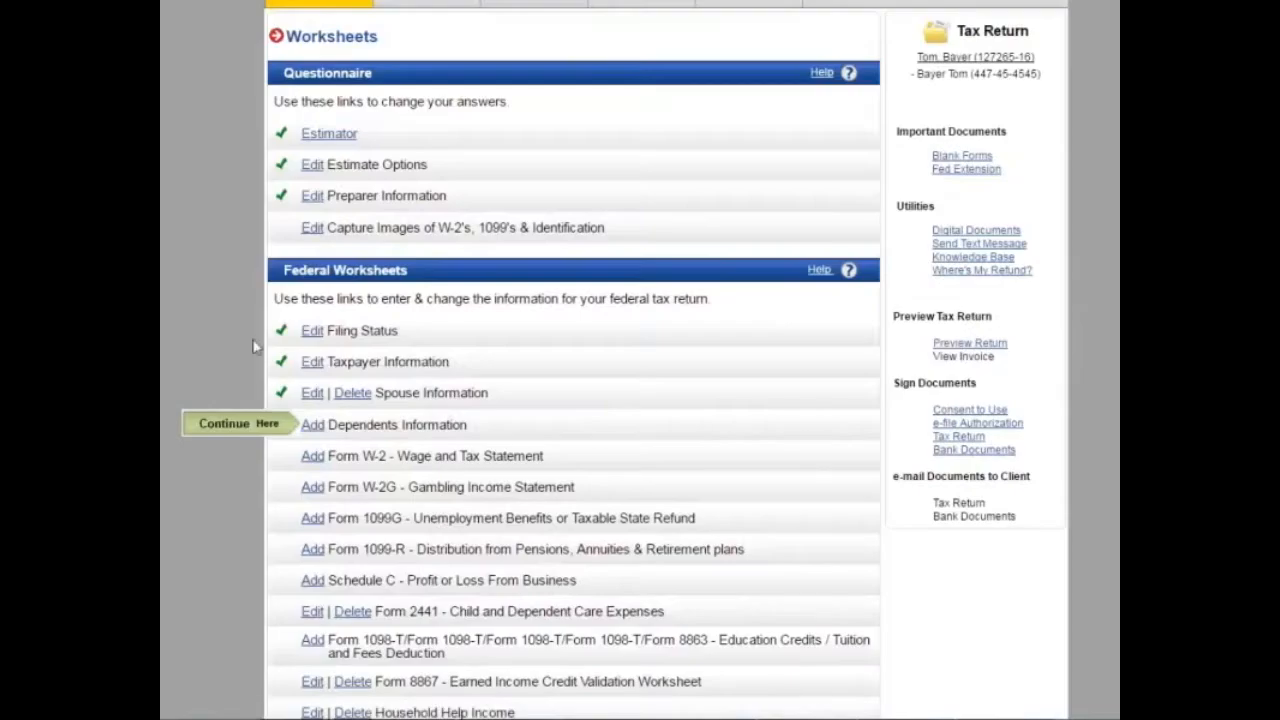
scroll(367, 484, down, 2)
click(313, 252)
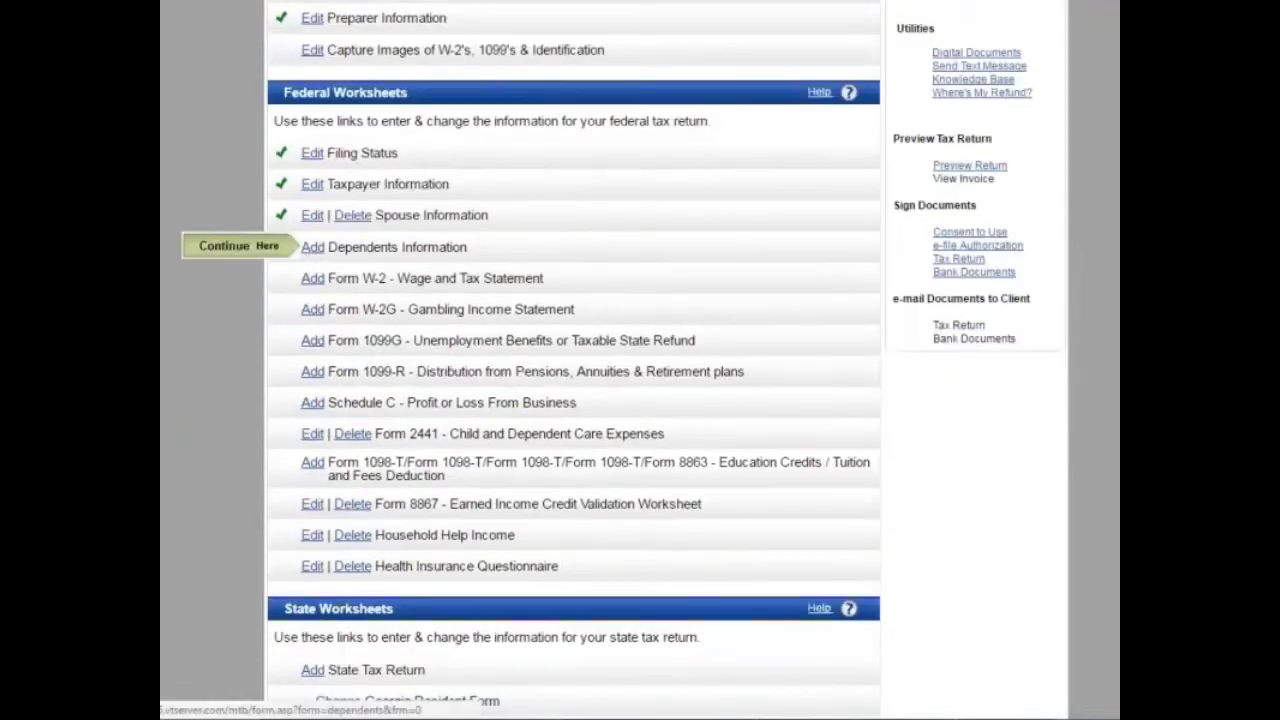
click(421, 125)
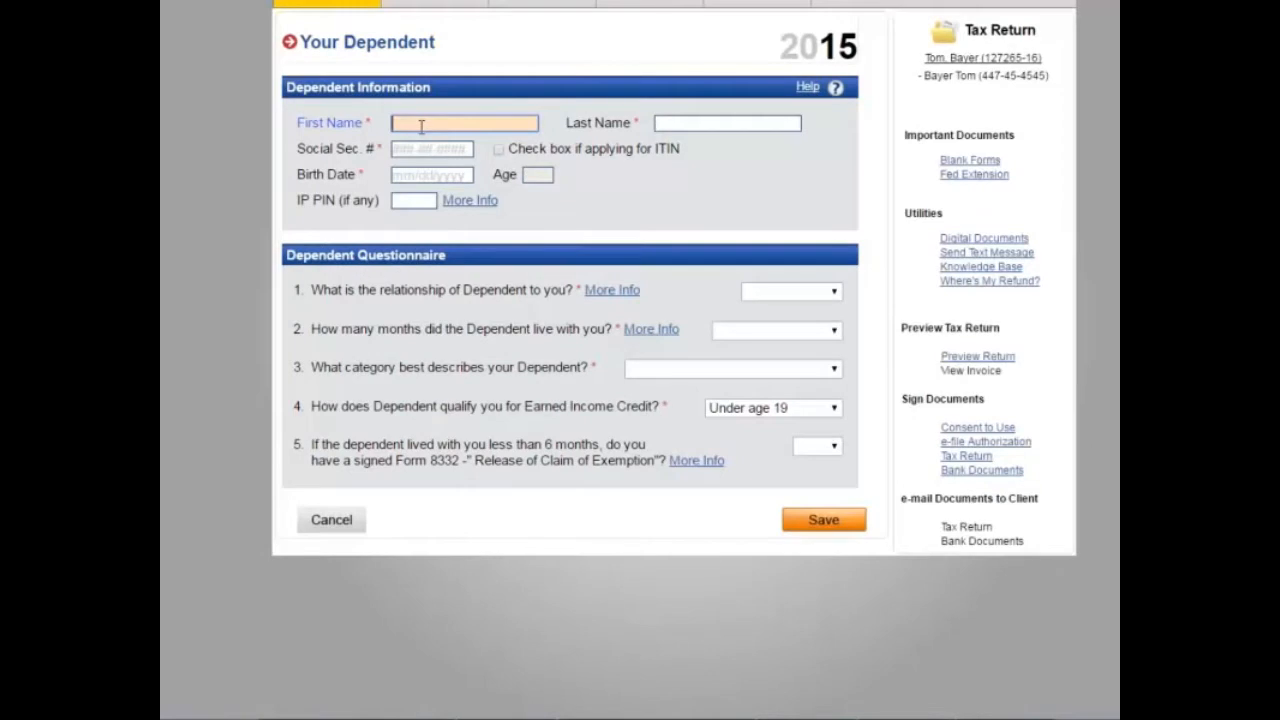
text(one)
key(Tab)
text(bayer)
key(Tab)
key(Tab)
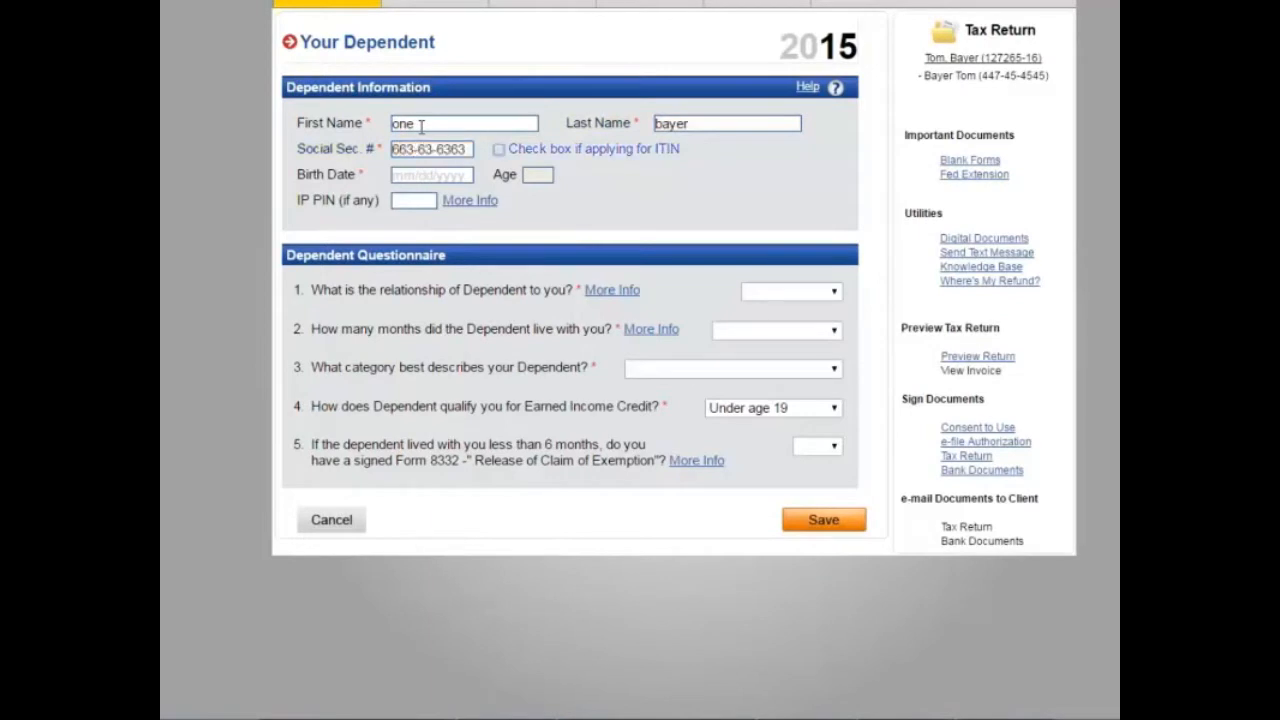
text(07)
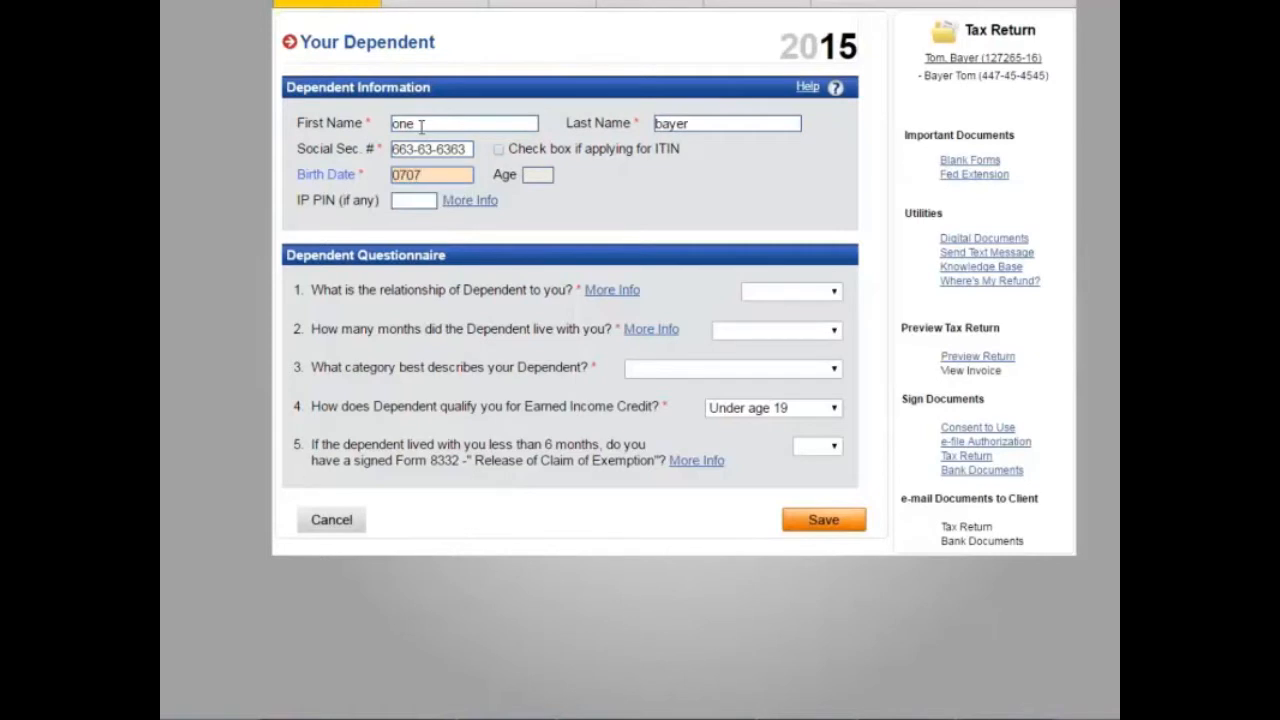
text(/07/2013)
key(Tab)
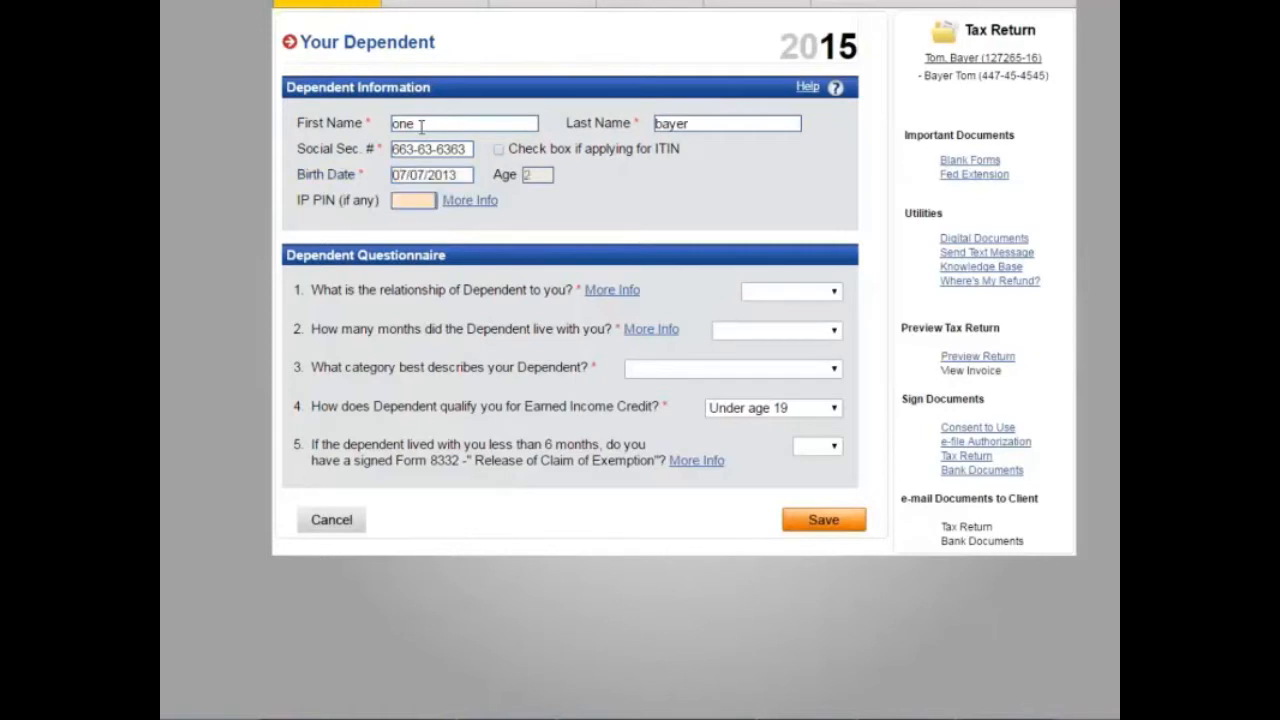
Step: Set the dependent as Daughter, 12 months, Lived with You, and save
click(820, 292)
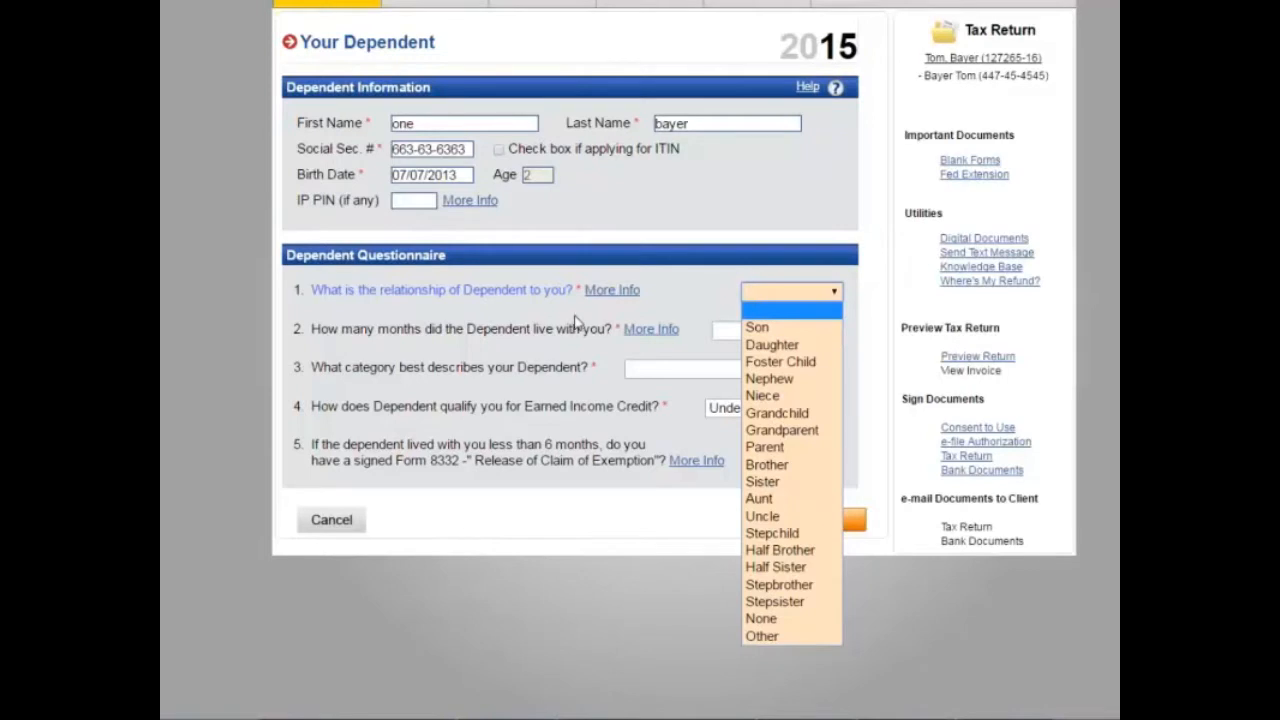
click(777, 346)
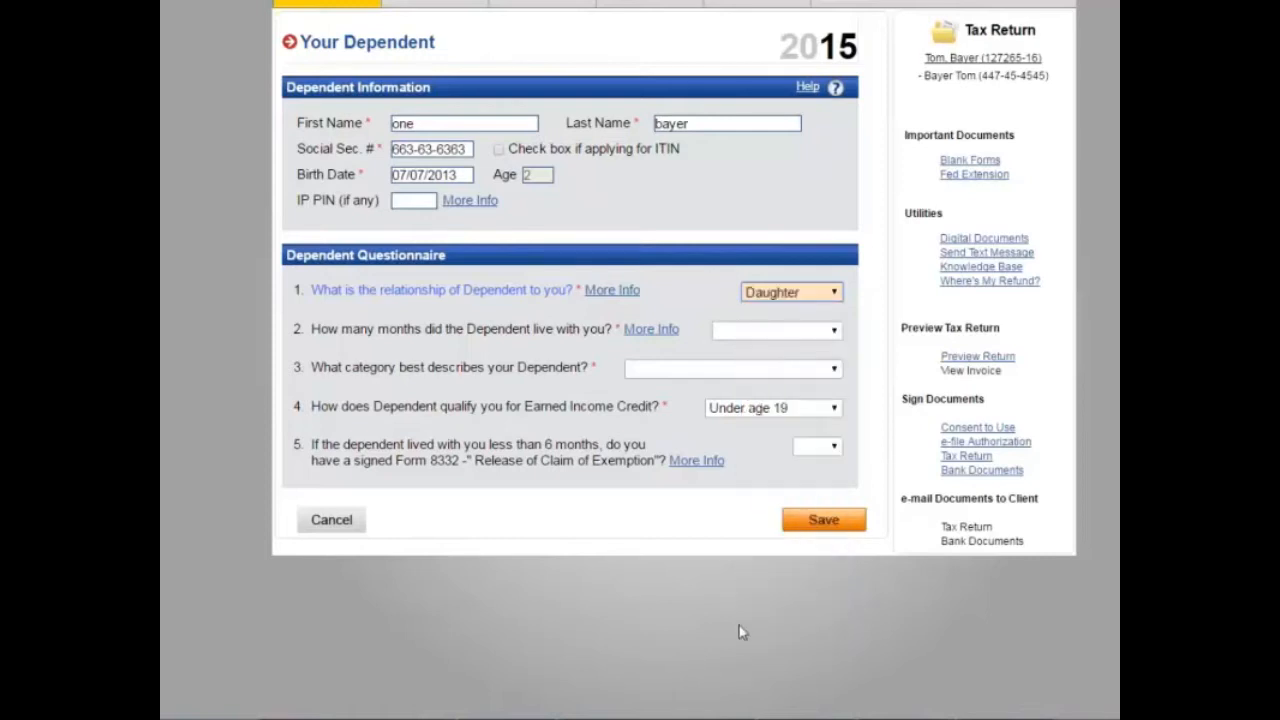
click(745, 335)
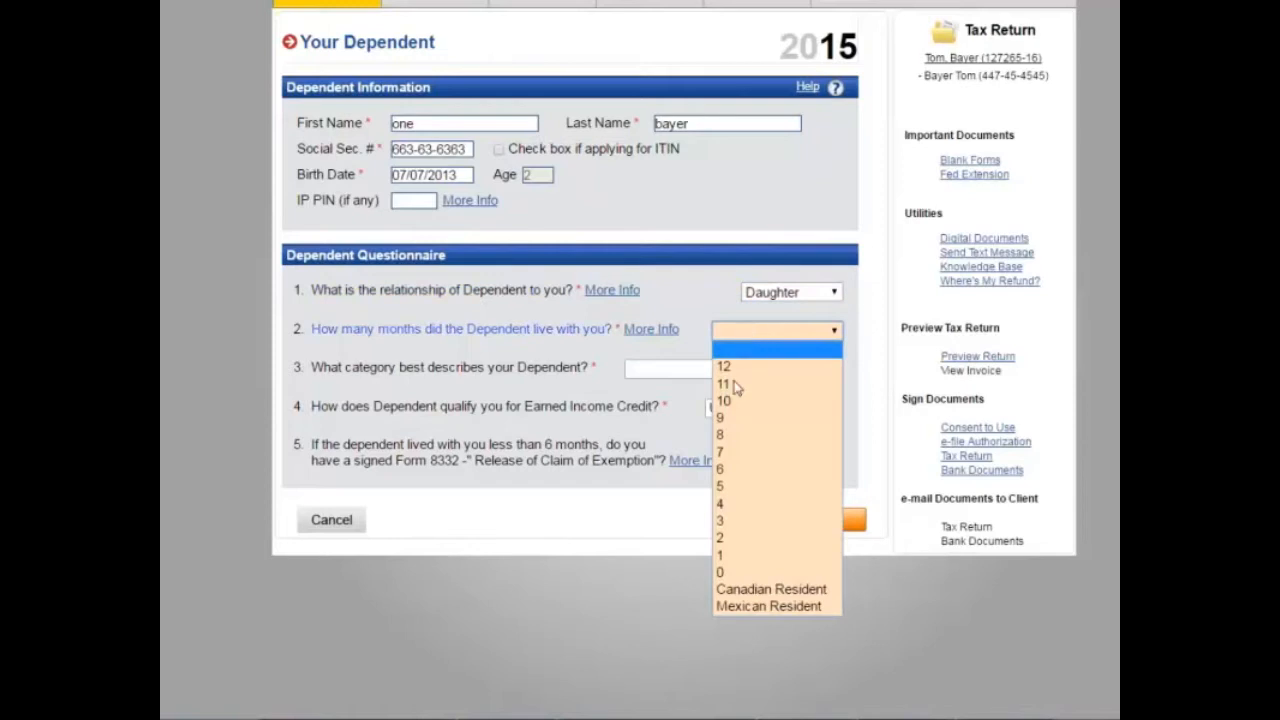
click(737, 370)
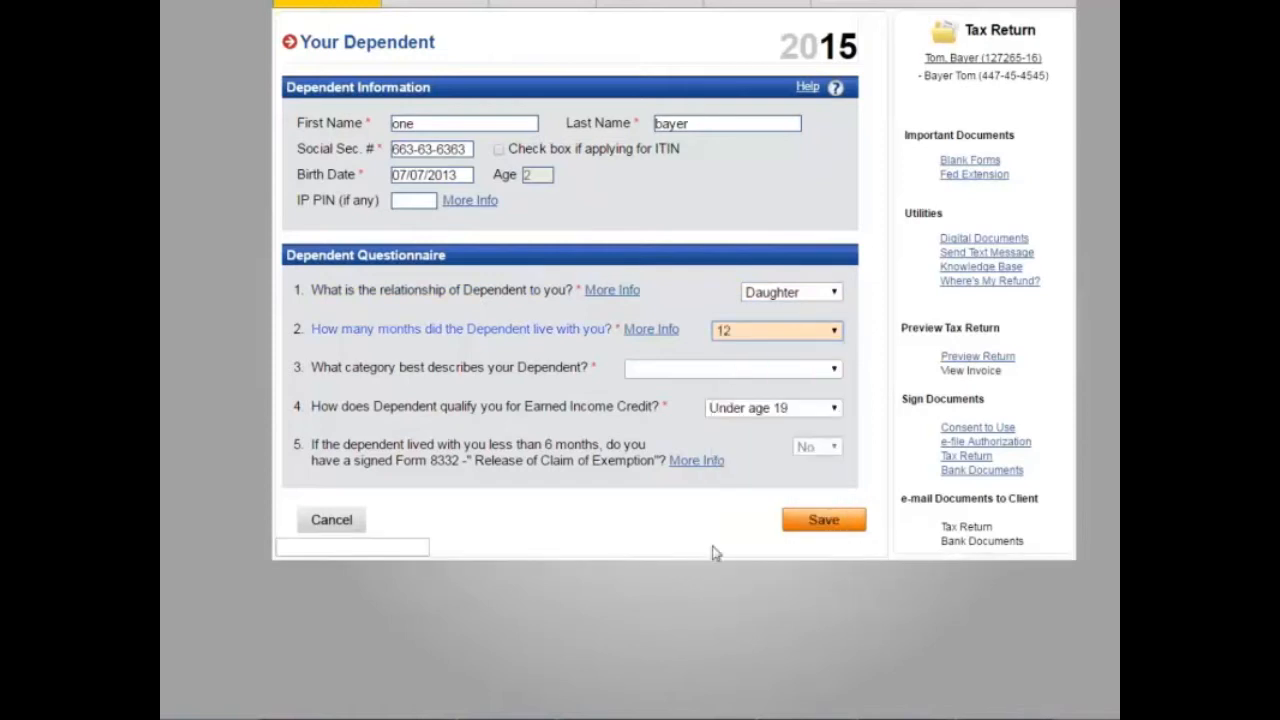
click(657, 369)
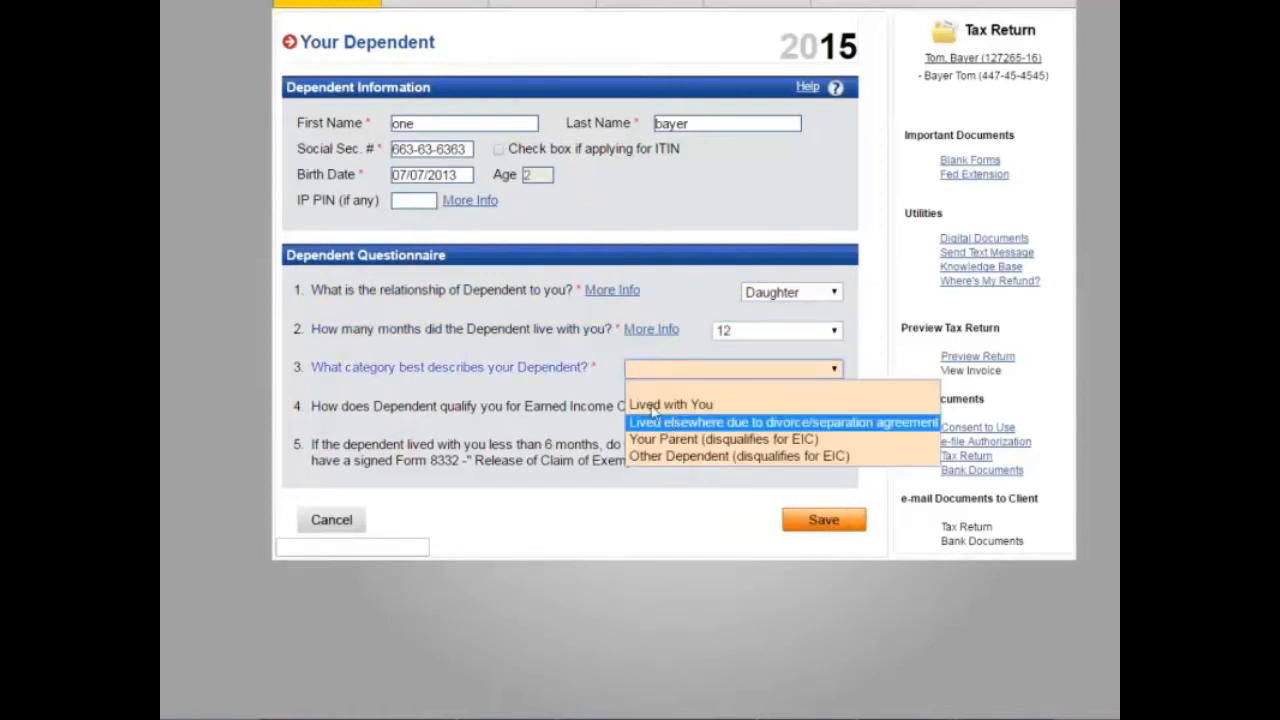
click(652, 401)
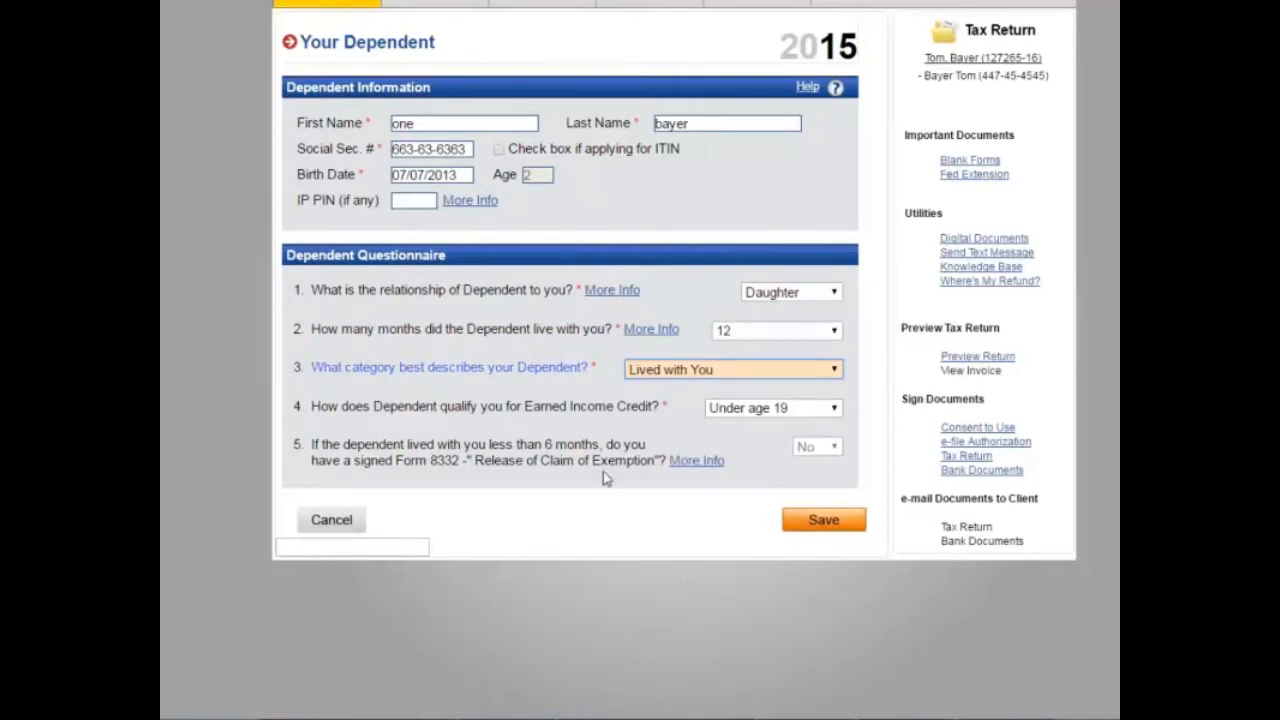
click(821, 533)
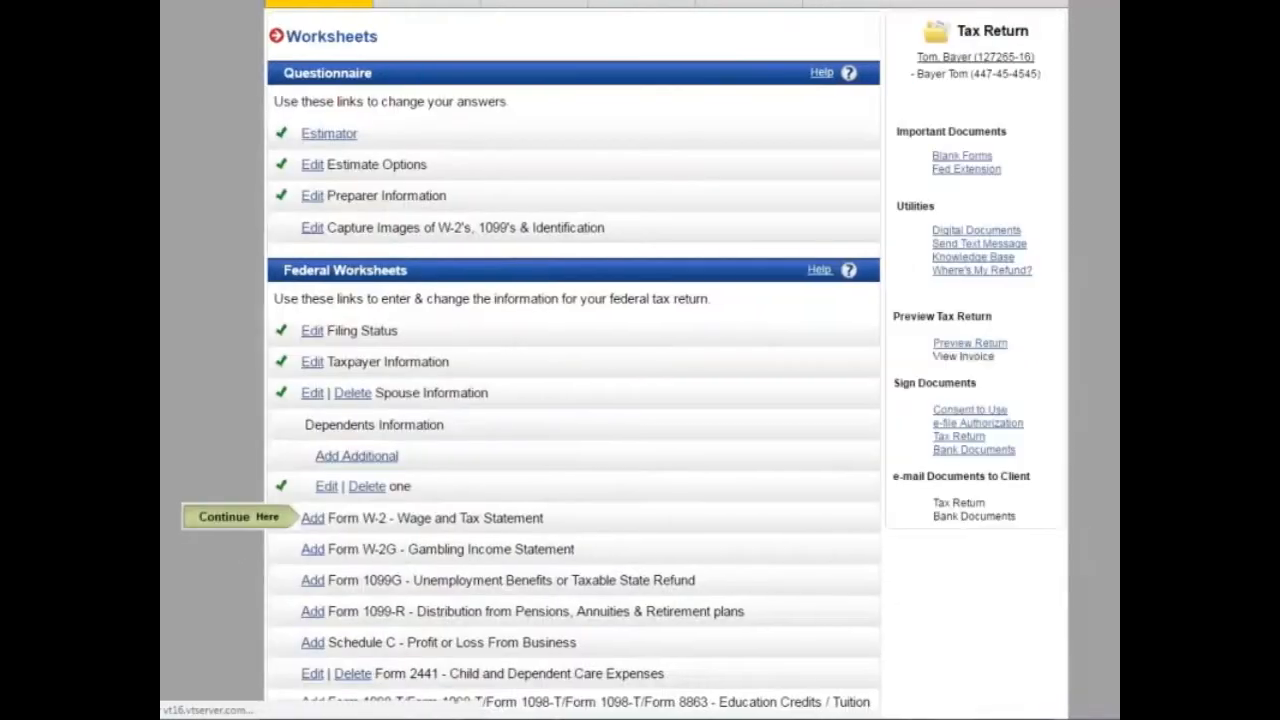
Step: Add another dependent with the son's name, Social Security number and birth date 07/07/1997
scroll(648, 444, down, 3)
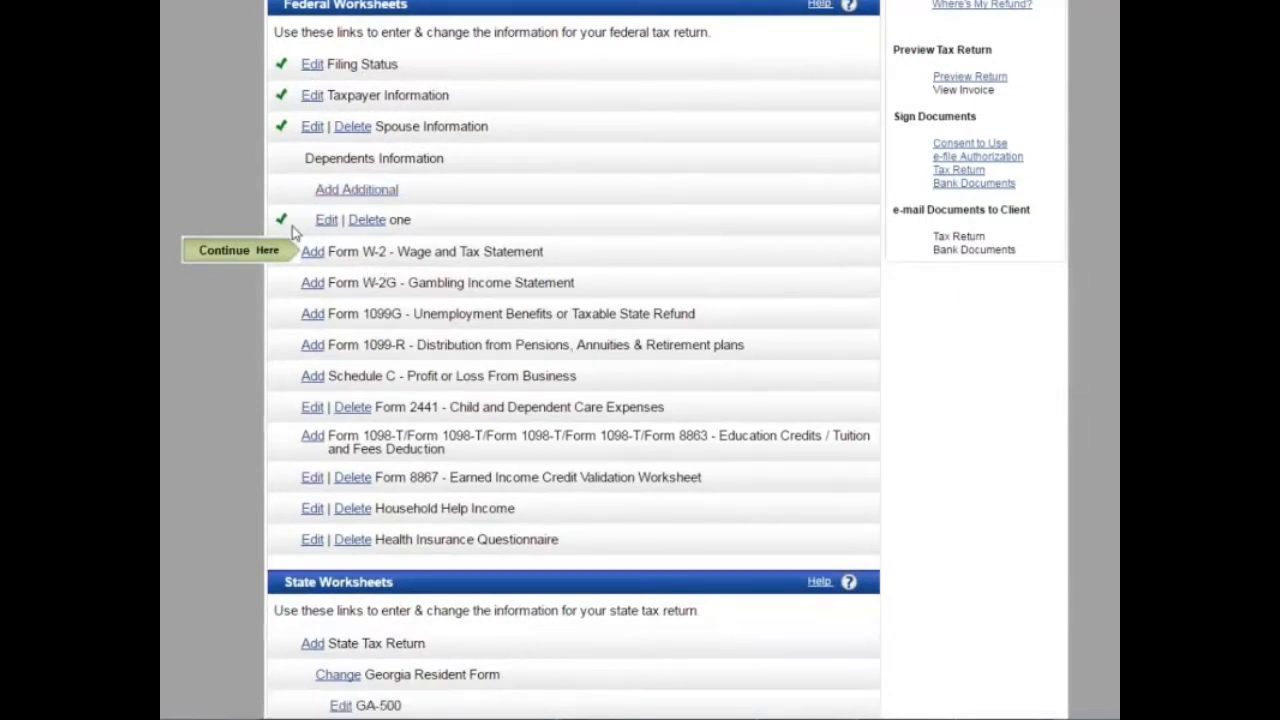
double_click(406, 222)
click(471, 226)
click(356, 189)
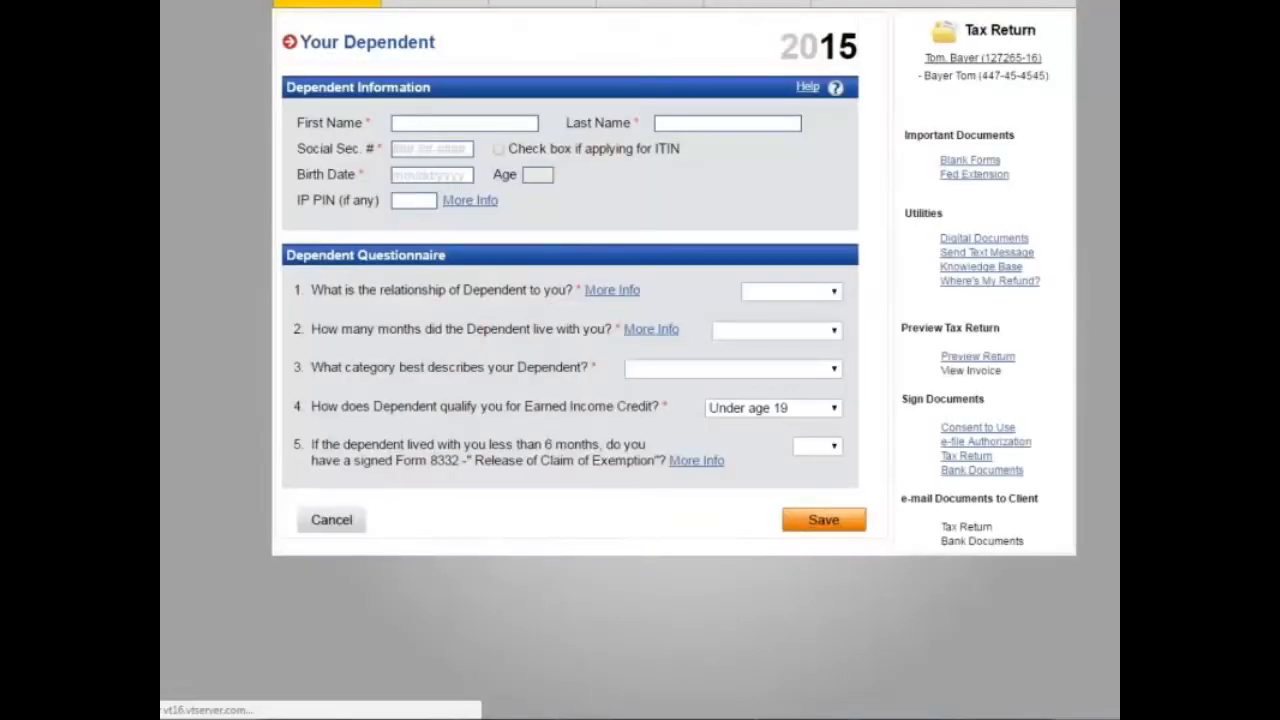
text(two)
key(Tab)
text(bvay)
key(BackSpace)
text(ayer)
key(Tab)
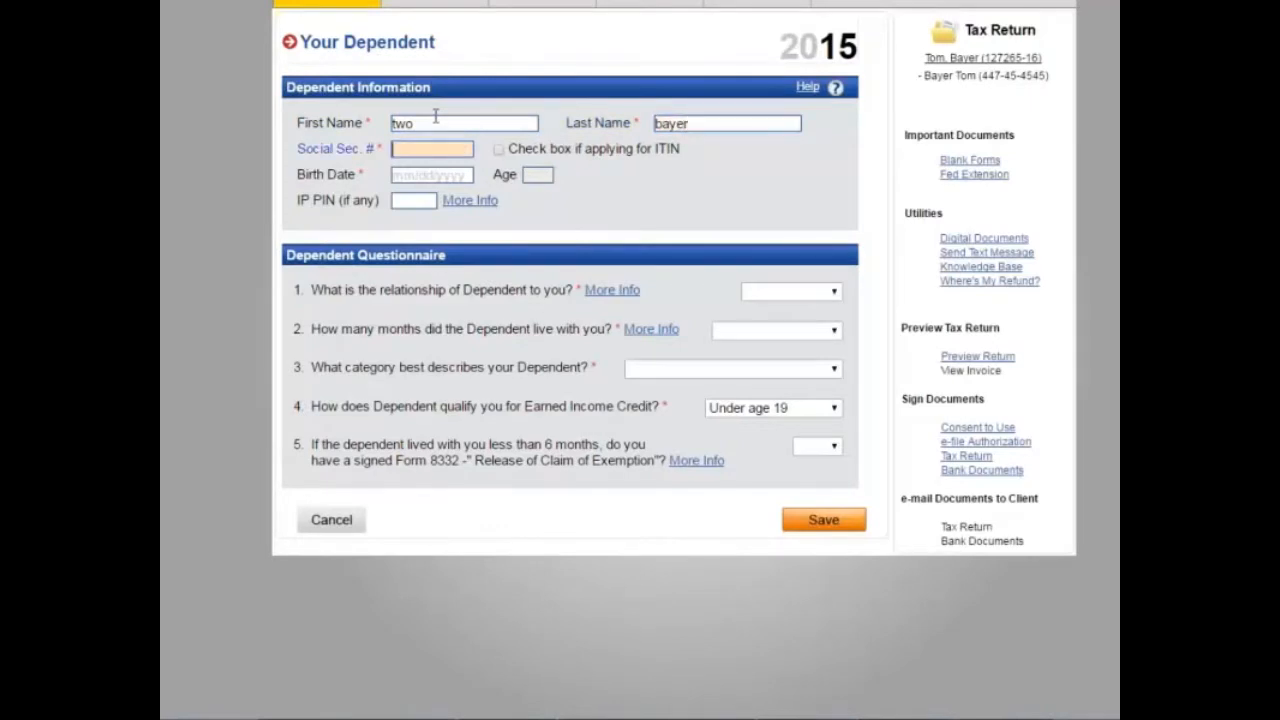
text(232-)
text(32-32323)
key(Tab)
text(07/07/)
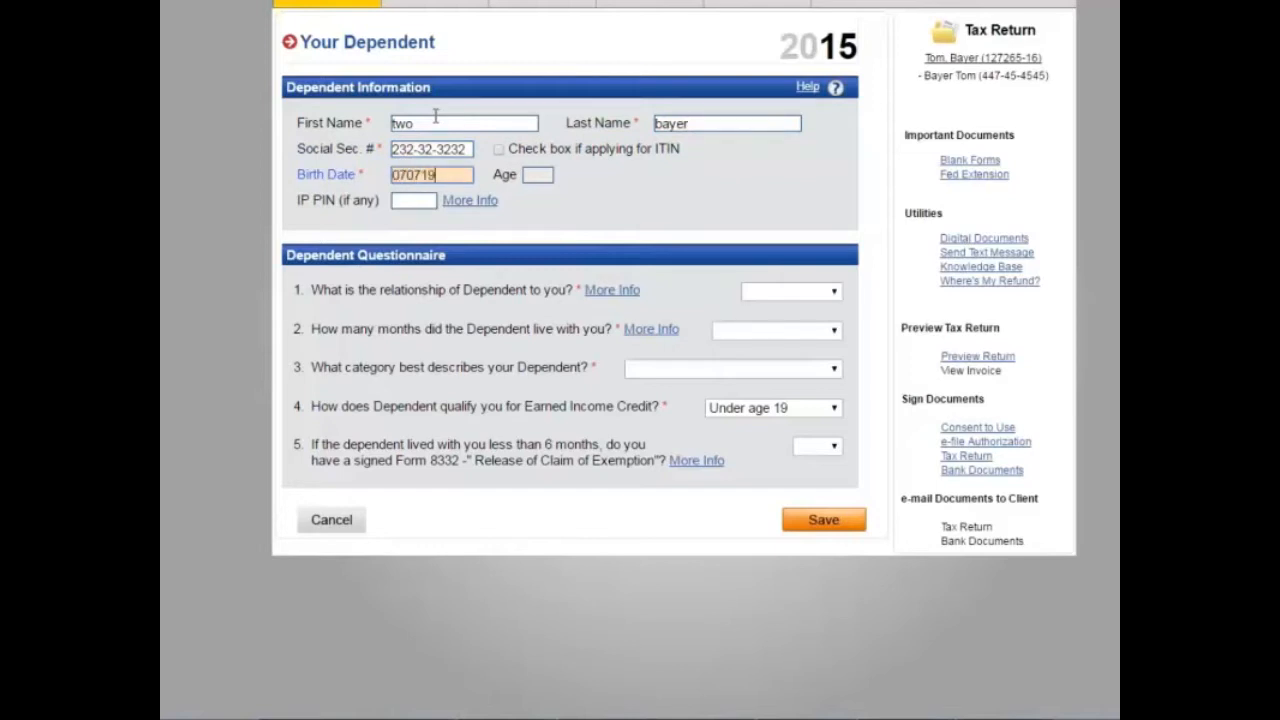
text(1997)
key(Tab)
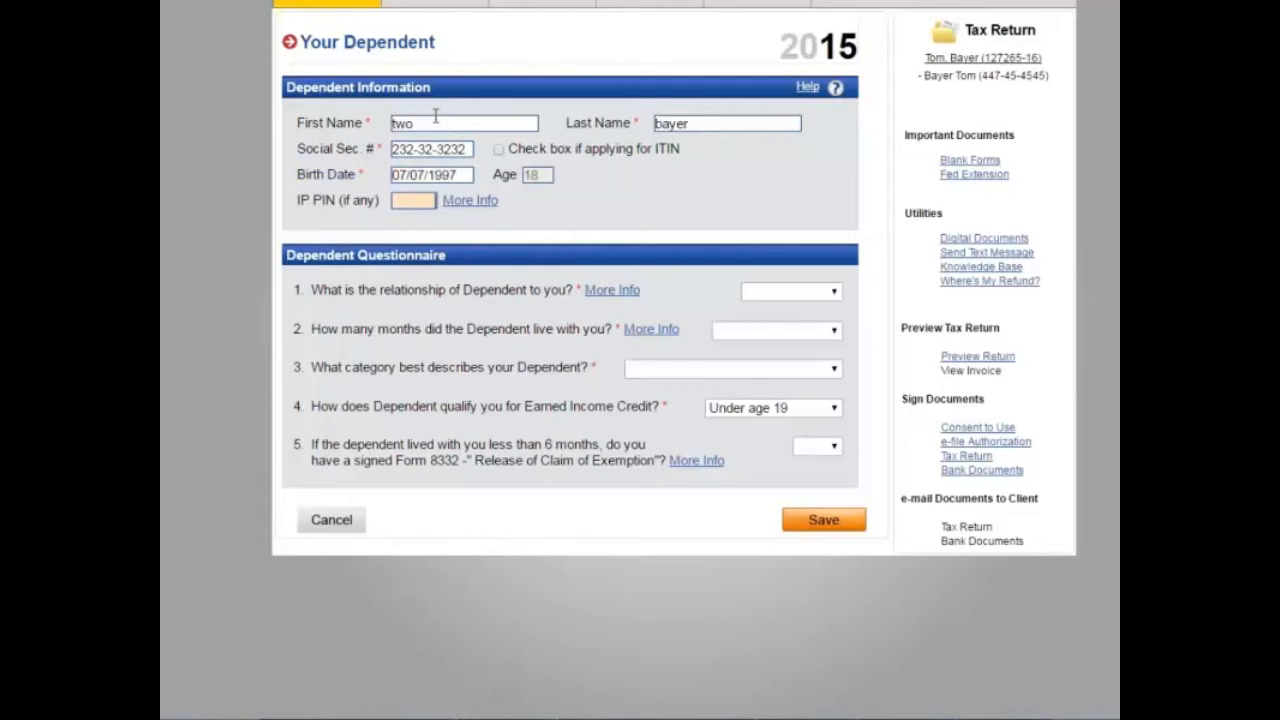
Step: Set the dependent's answers to Son, 12 months, Lived with You, Student under age 24, and save
click(762, 292)
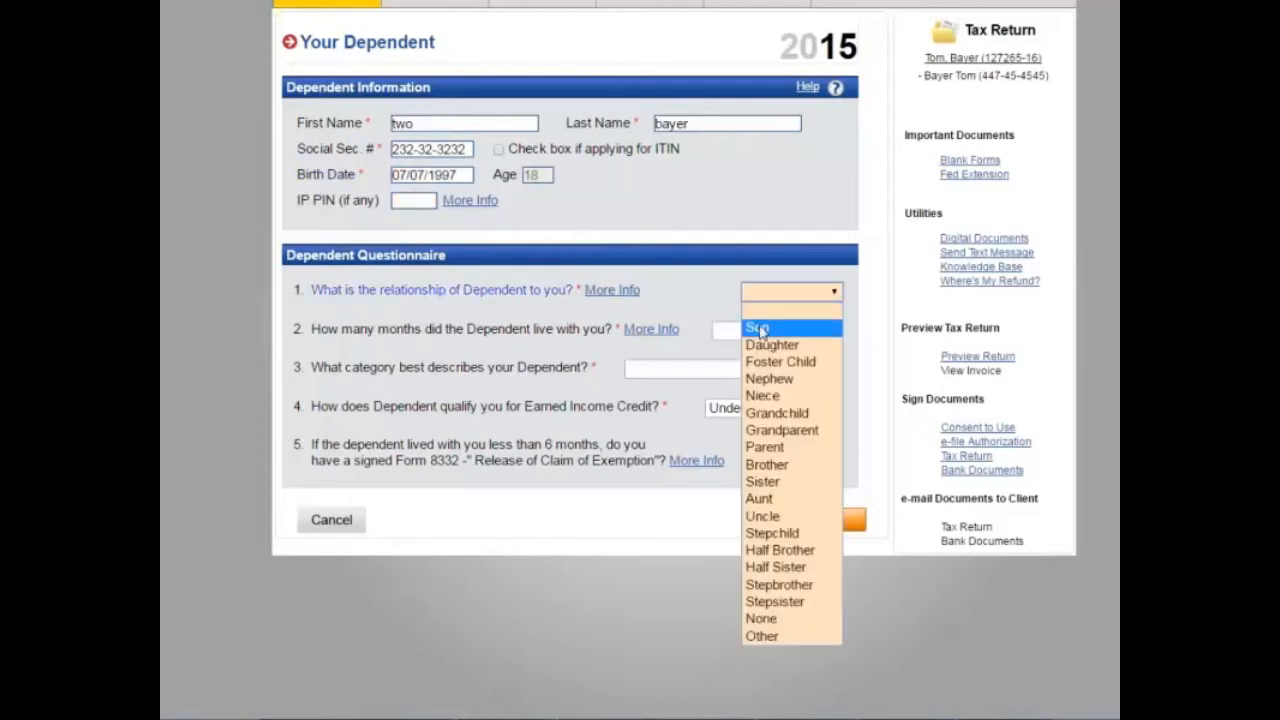
click(768, 328)
click(773, 328)
click(745, 366)
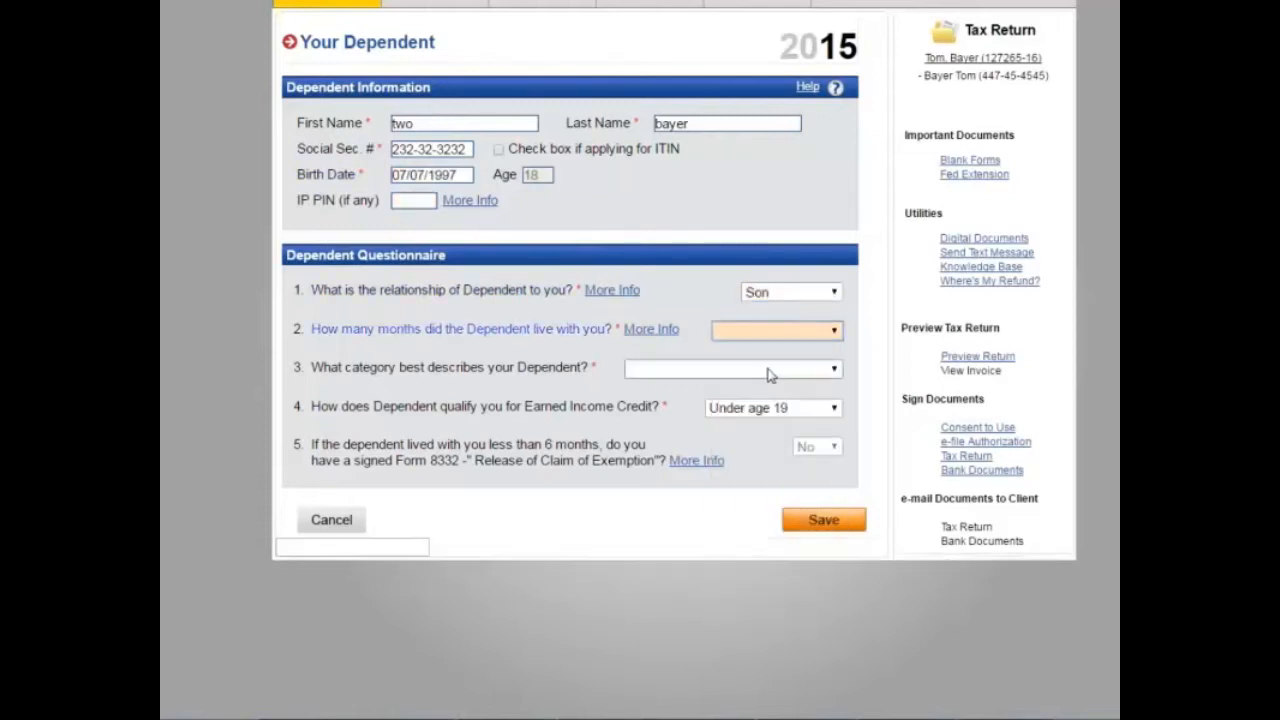
click(745, 369)
click(745, 405)
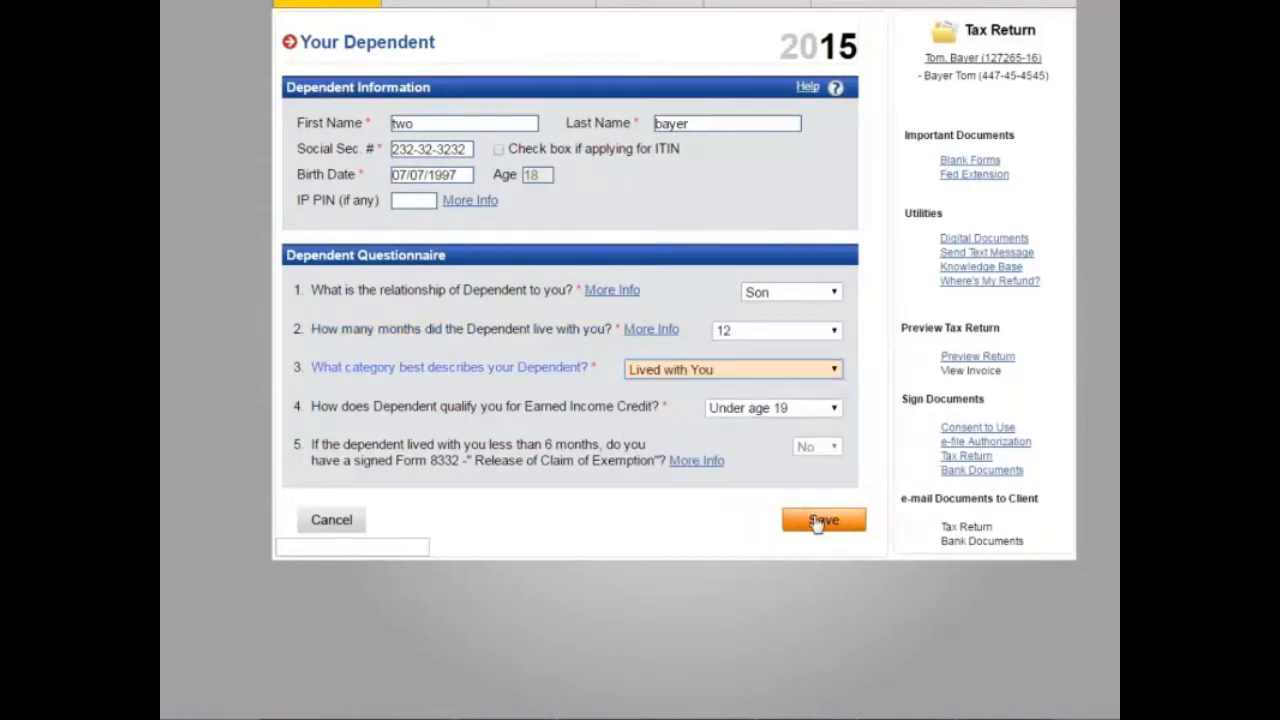
click(789, 410)
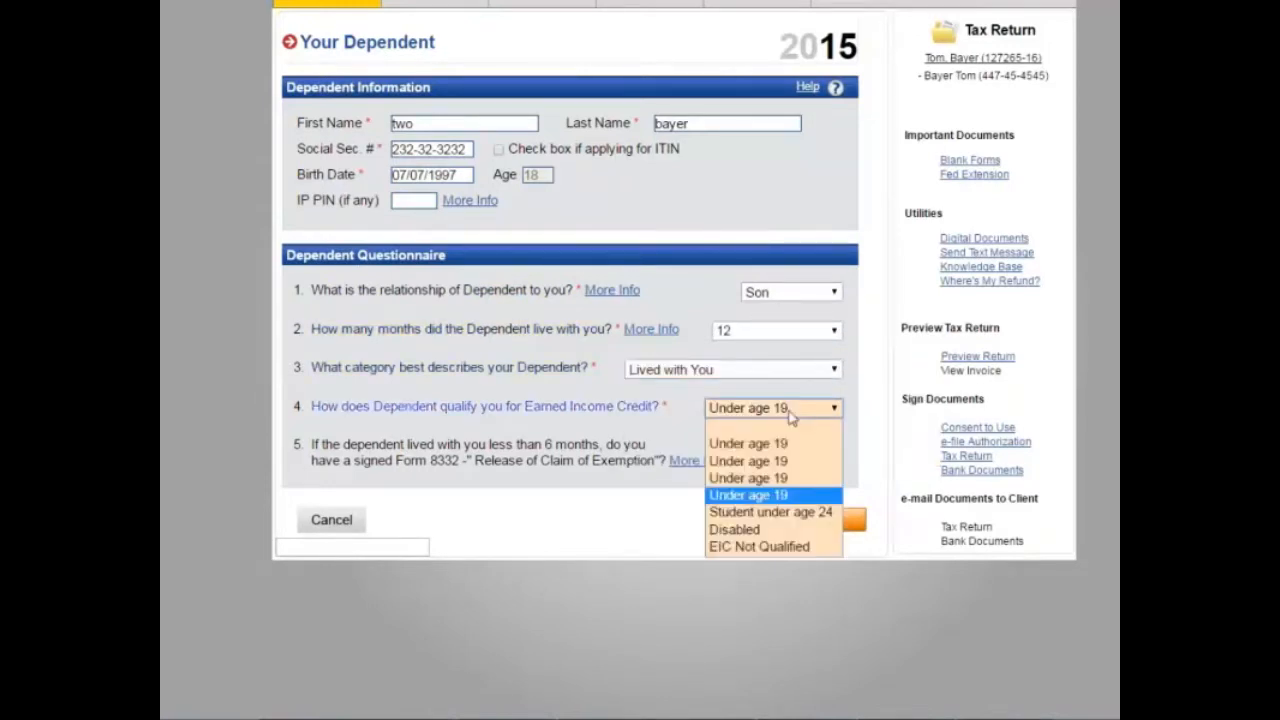
click(770, 512)
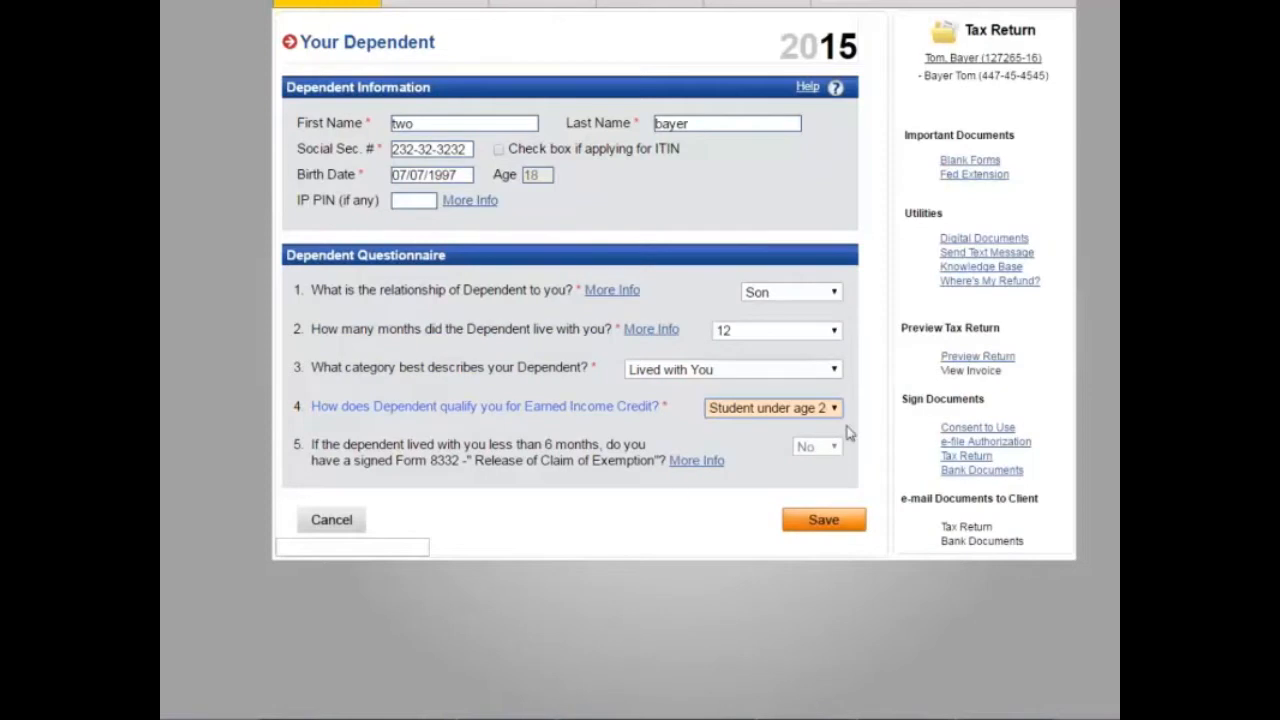
click(818, 528)
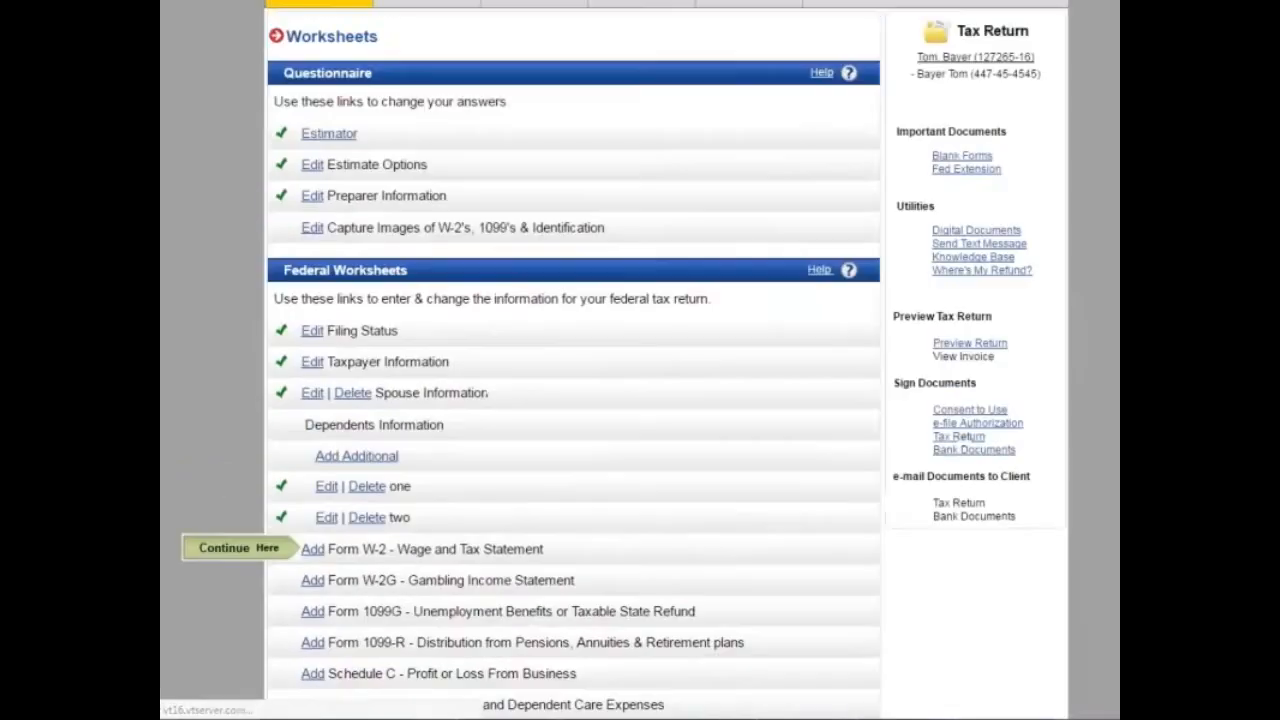
click(354, 462)
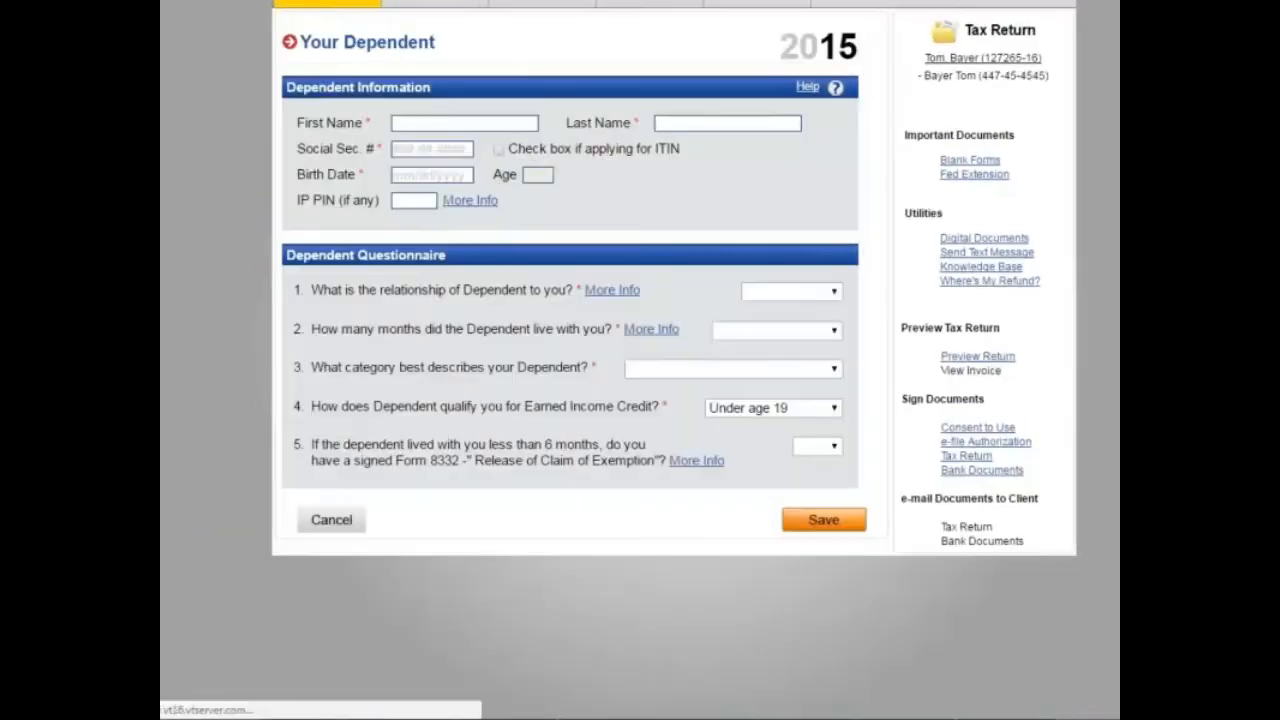
click(452, 121)
text(three)
key(Tab)
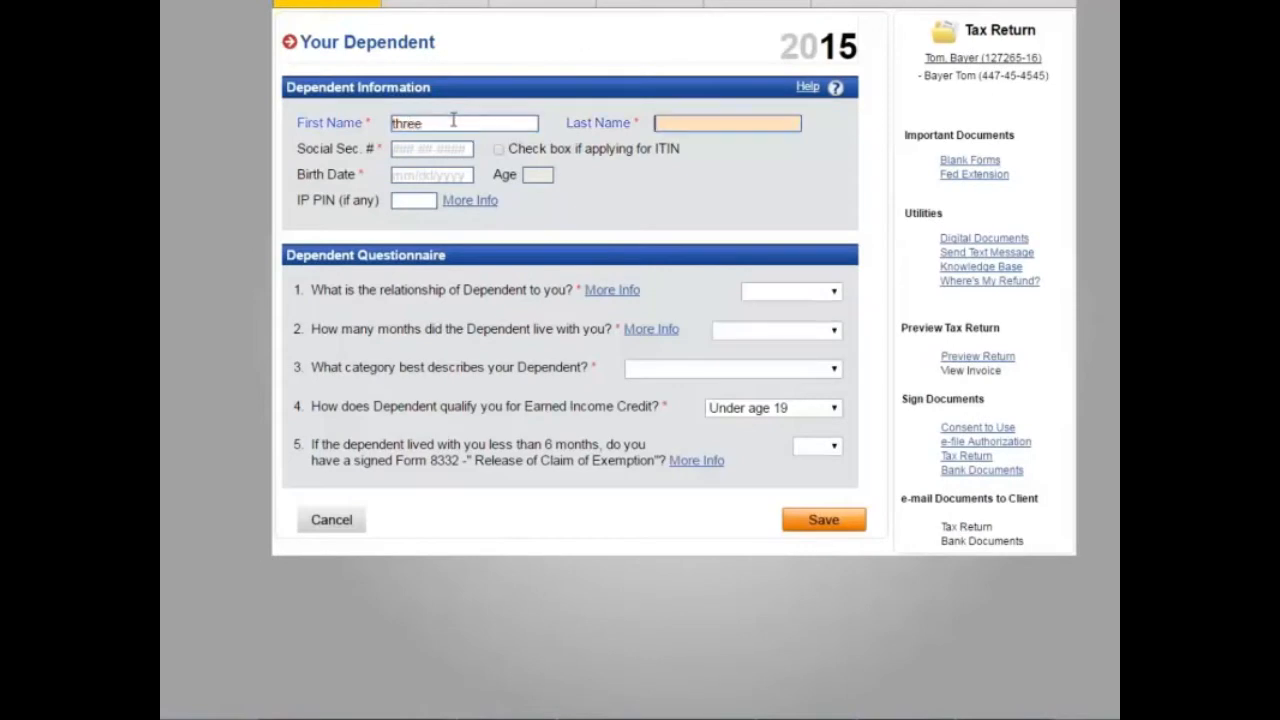
text(bayer)
key(Tab)
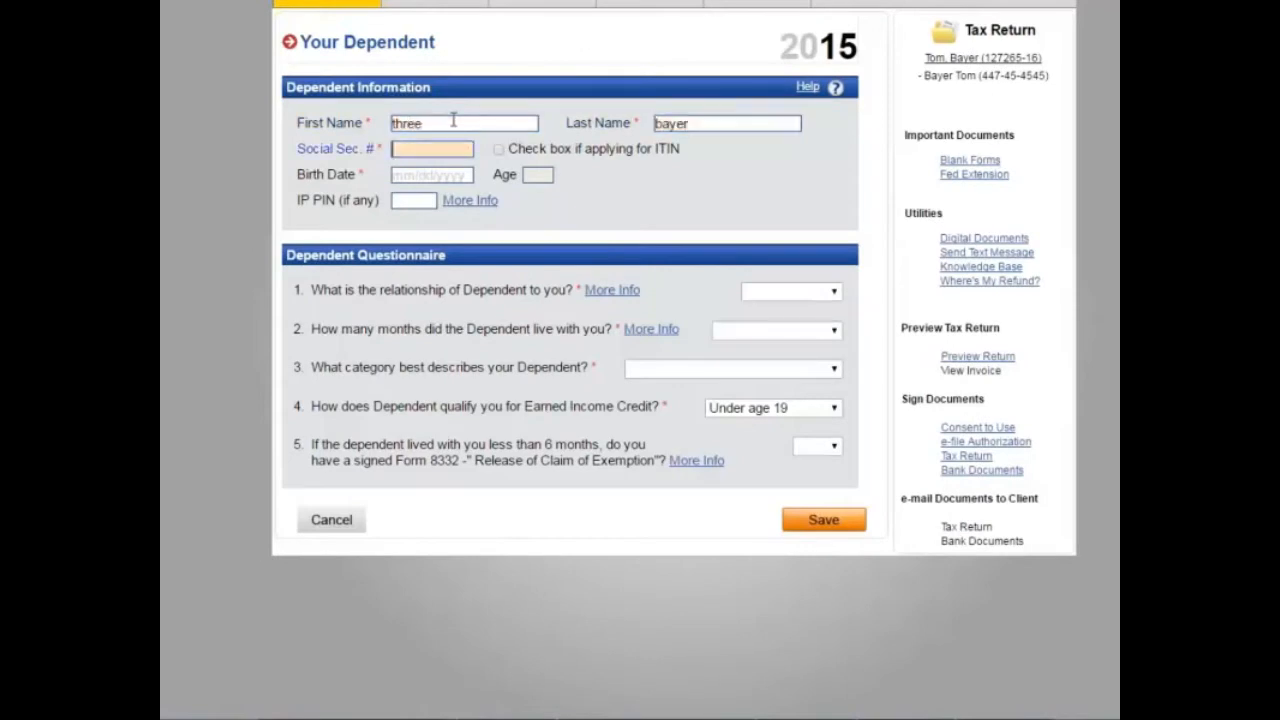
key(Tab)
key(Tab)
text(06)
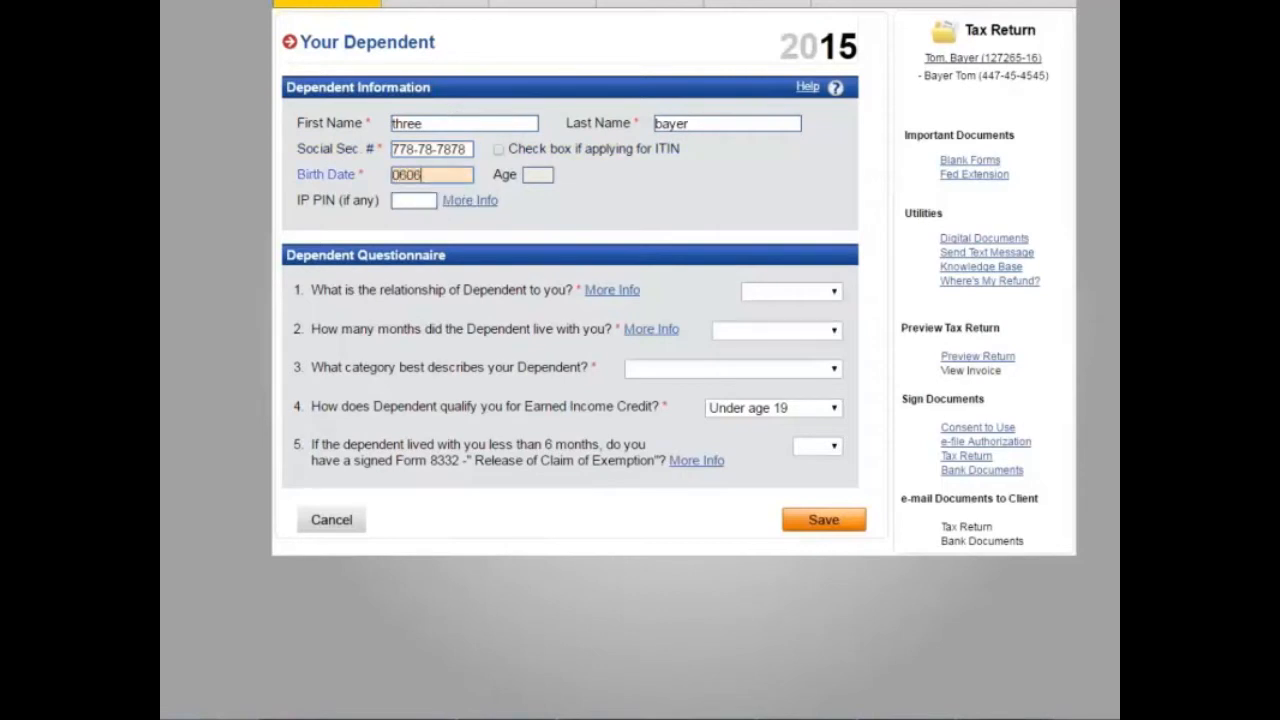
text(/06/2004)
key(Tab)
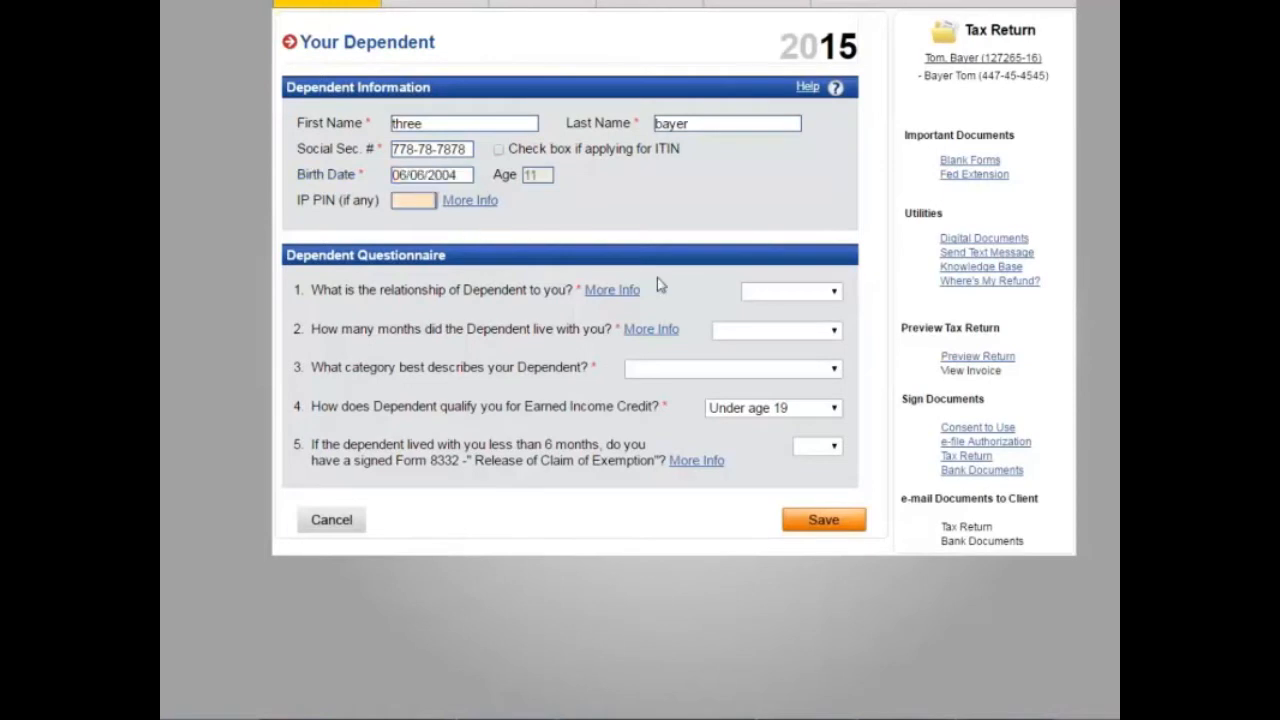
Step: Set the dependent's answers to Son, 12 months, Lived with You, and save
click(786, 292)
click(786, 335)
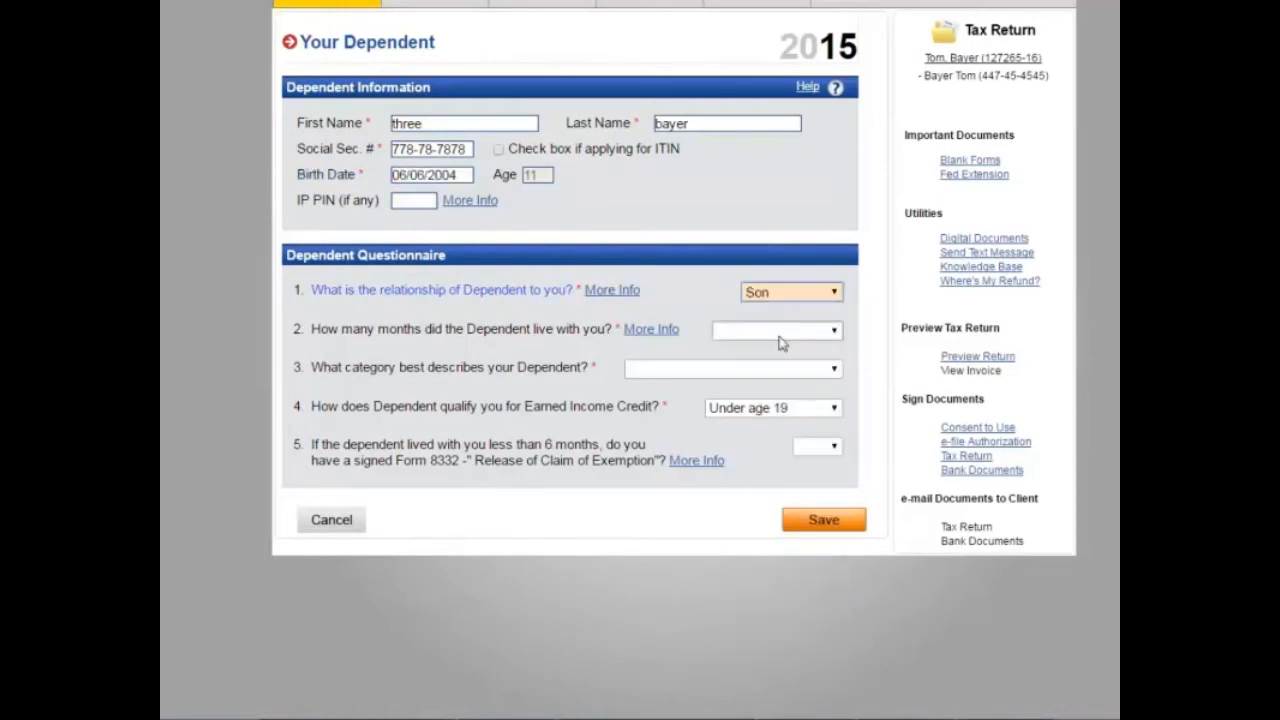
click(822, 332)
click(764, 370)
click(738, 369)
click(731, 405)
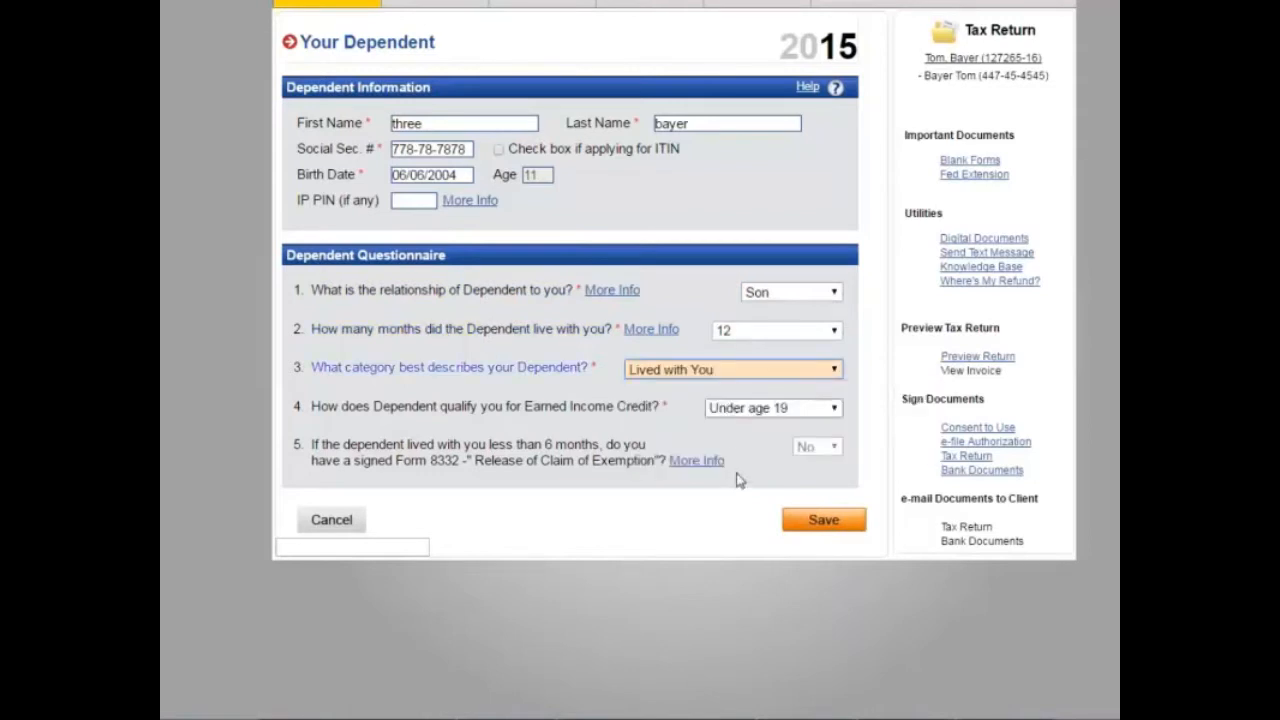
click(822, 526)
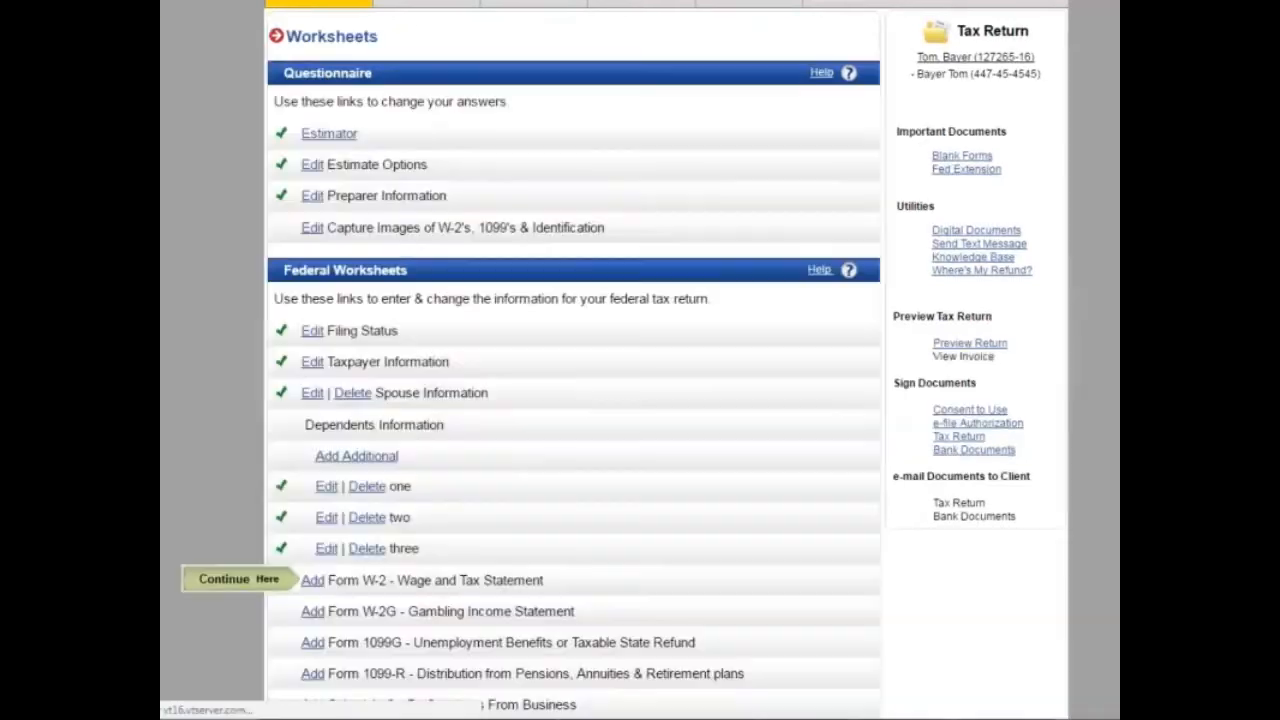
Step: Add a new Form W-2 - Wage and Tax Statement entry from the Worksheets list
scroll(646, 437, down, 3)
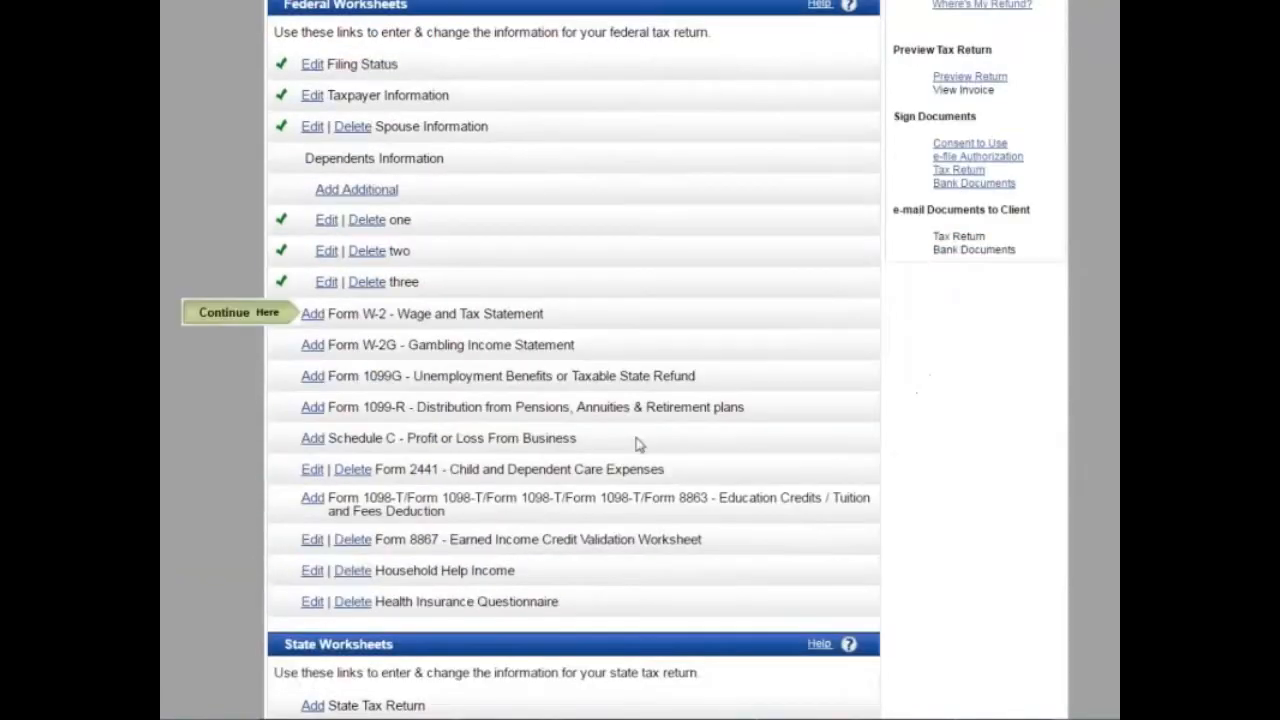
scroll(638, 440, down, 2)
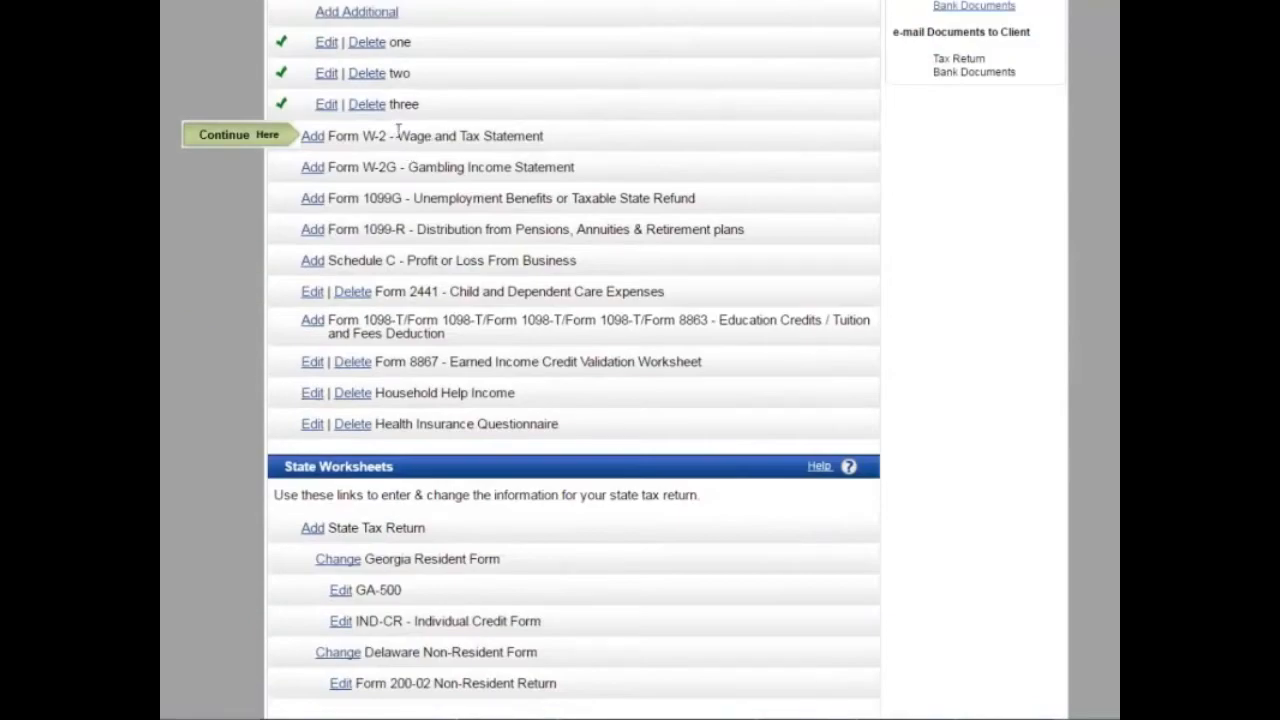
click(312, 136)
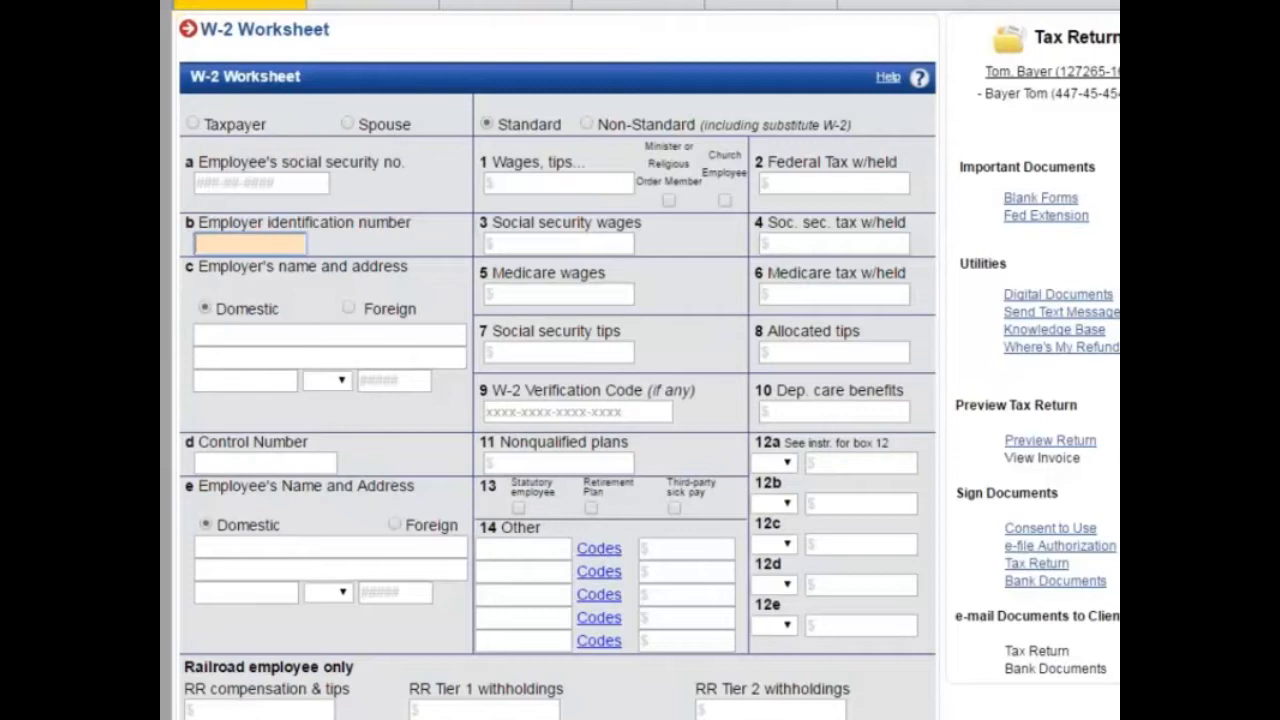
Step: Assign the W-2 to the taxpayer and enter the employer identification number
click(194, 124)
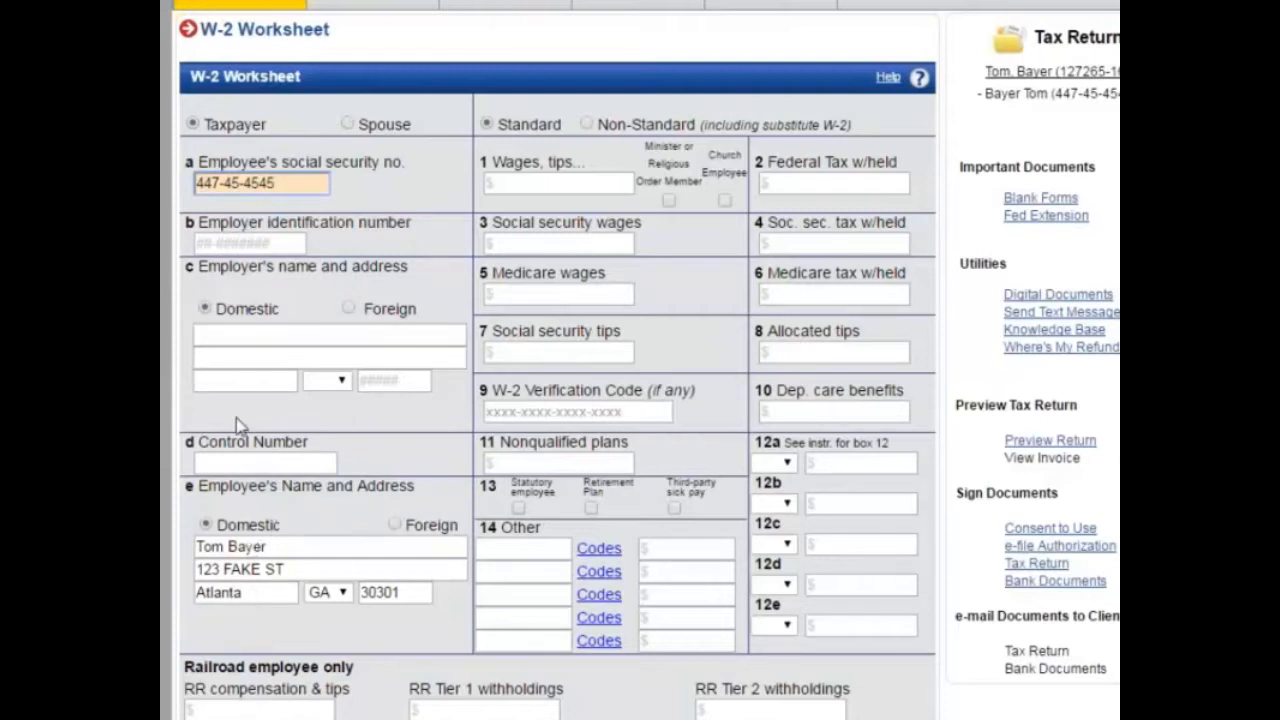
click(255, 247)
text(98-7654321)
key(Tab)
scroll(255, 250, down, 2)
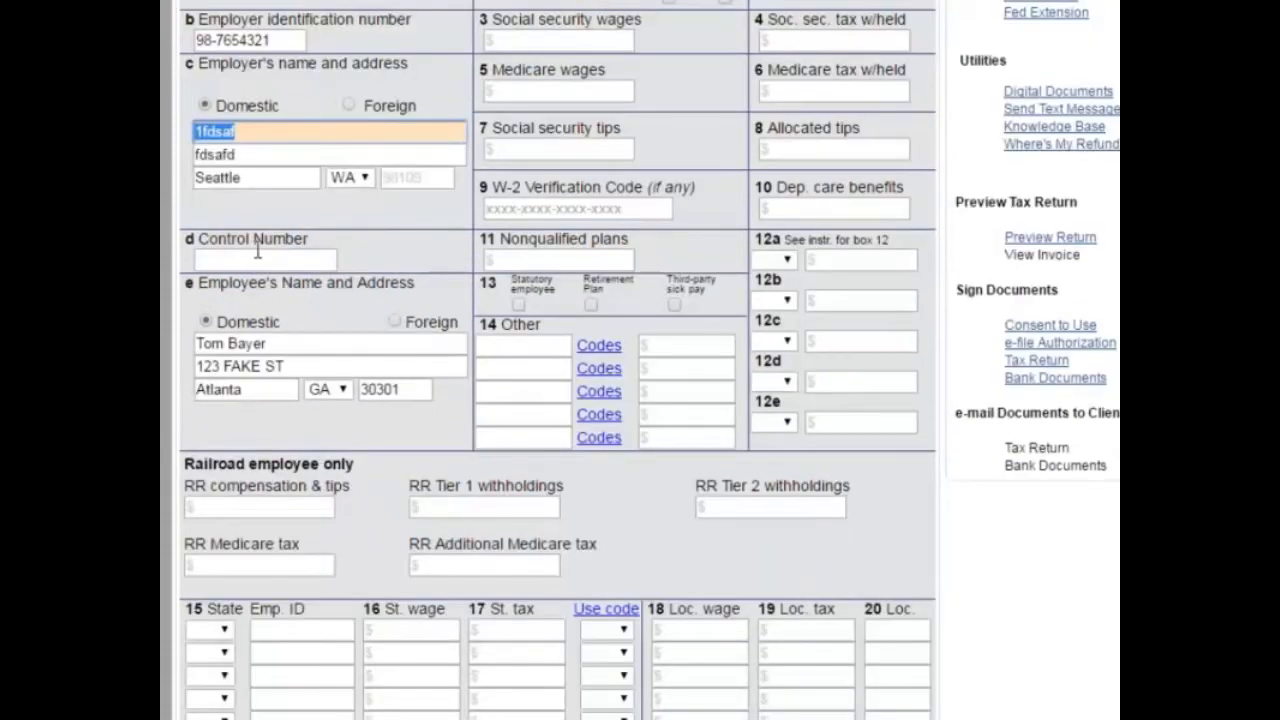
scroll(255, 250, up, 1)
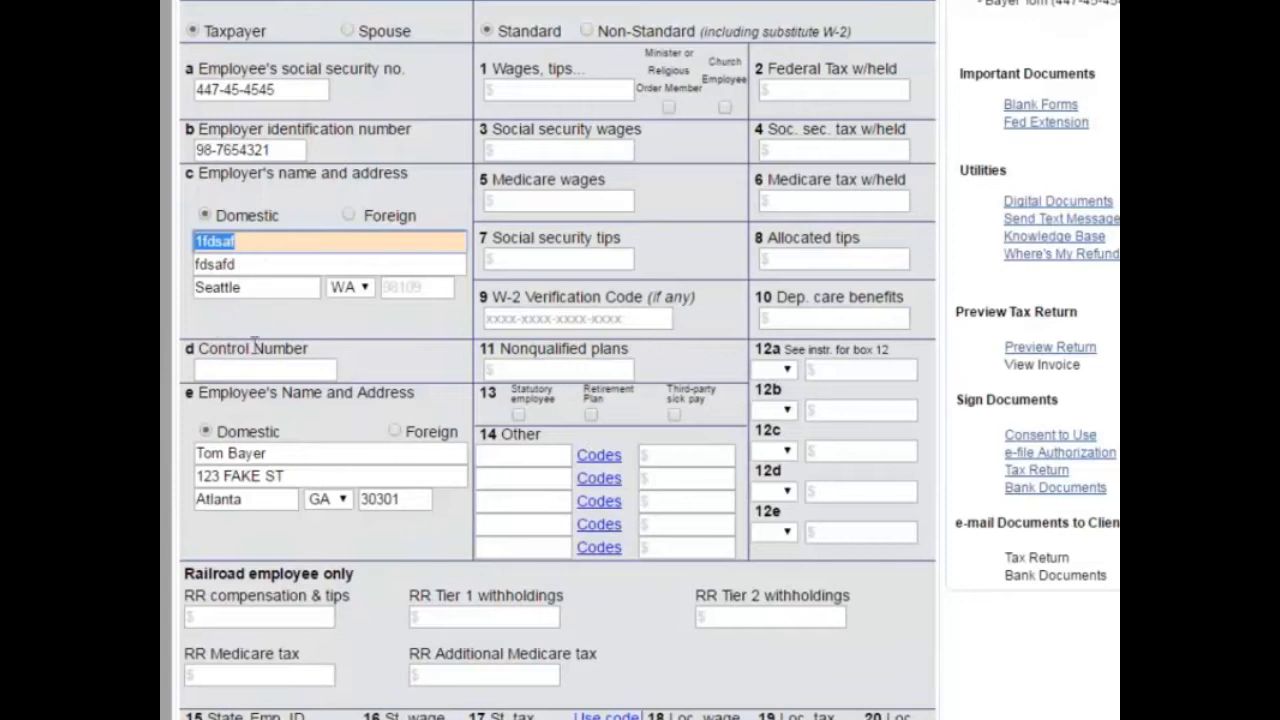
Step: Replace the employer name with Business One and enter its street address and ZIP 30301, accepting Atlanta, GA
click(238, 240)
click(185, 298)
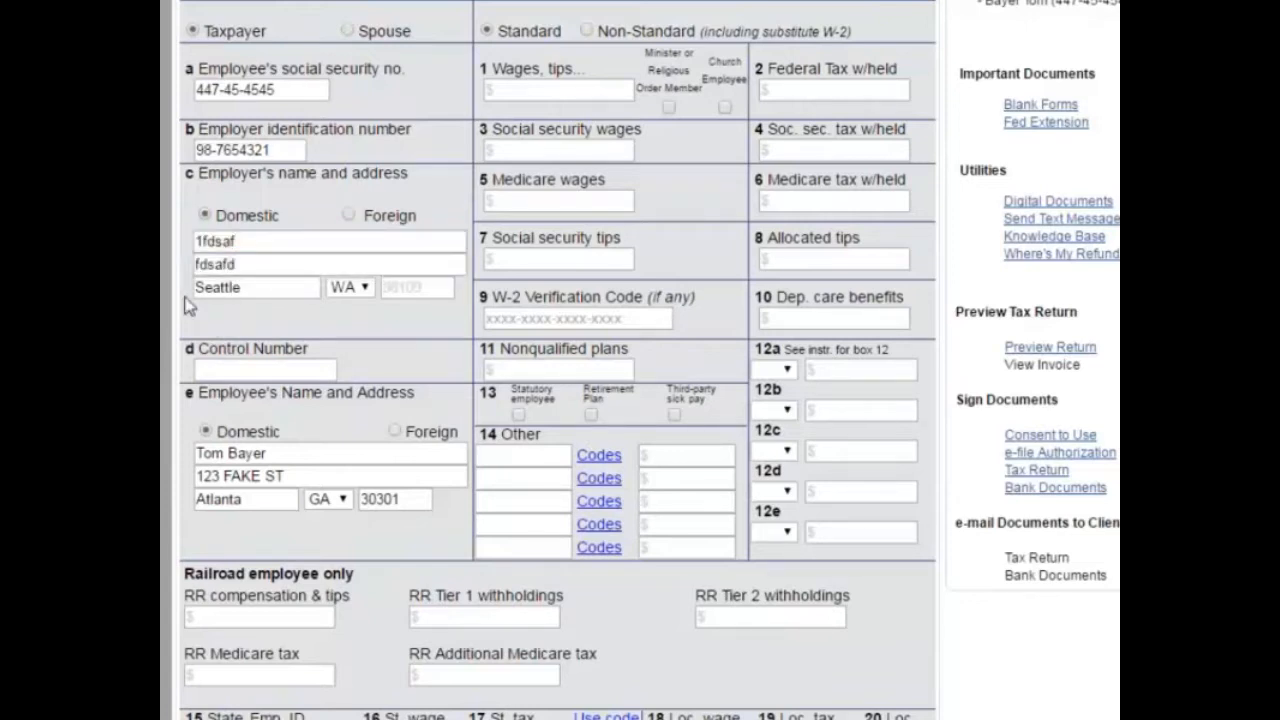
double_click(267, 240)
key(BackSpace)
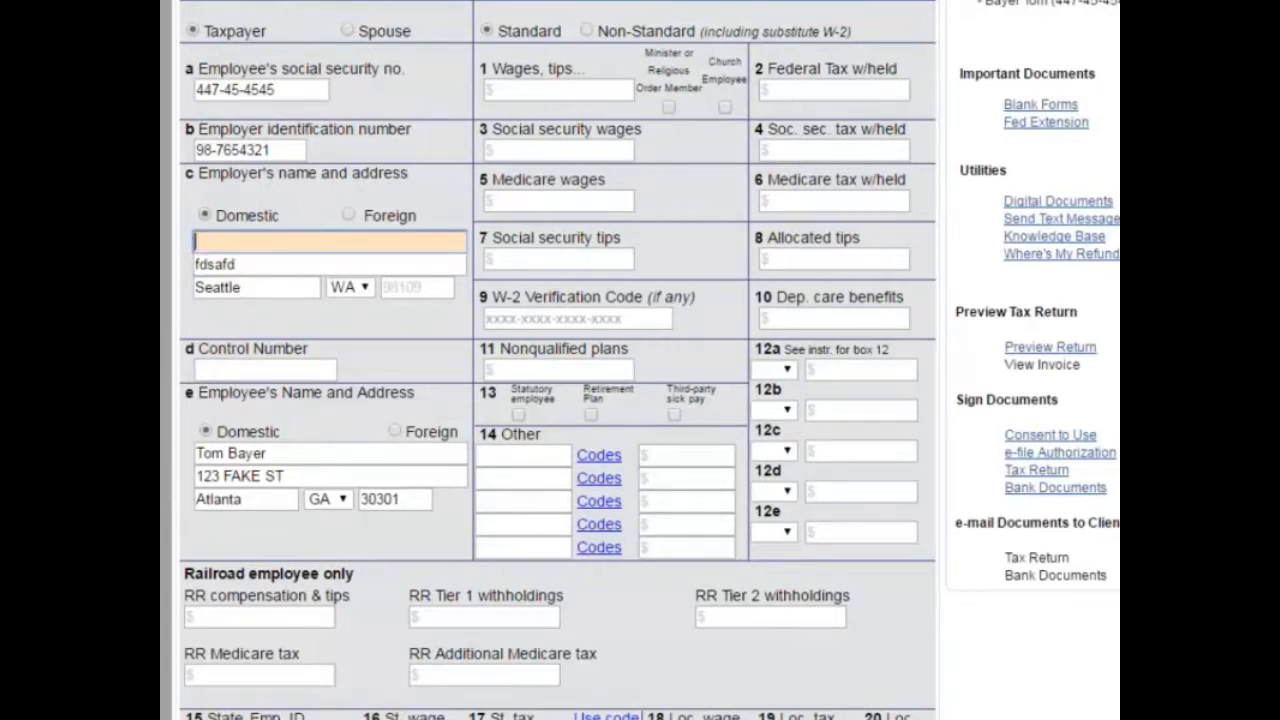
text(Business One)
key(Tab)
text(12345)
key(Tab)
key(shift+Tab)
key(End)
text(Stree)
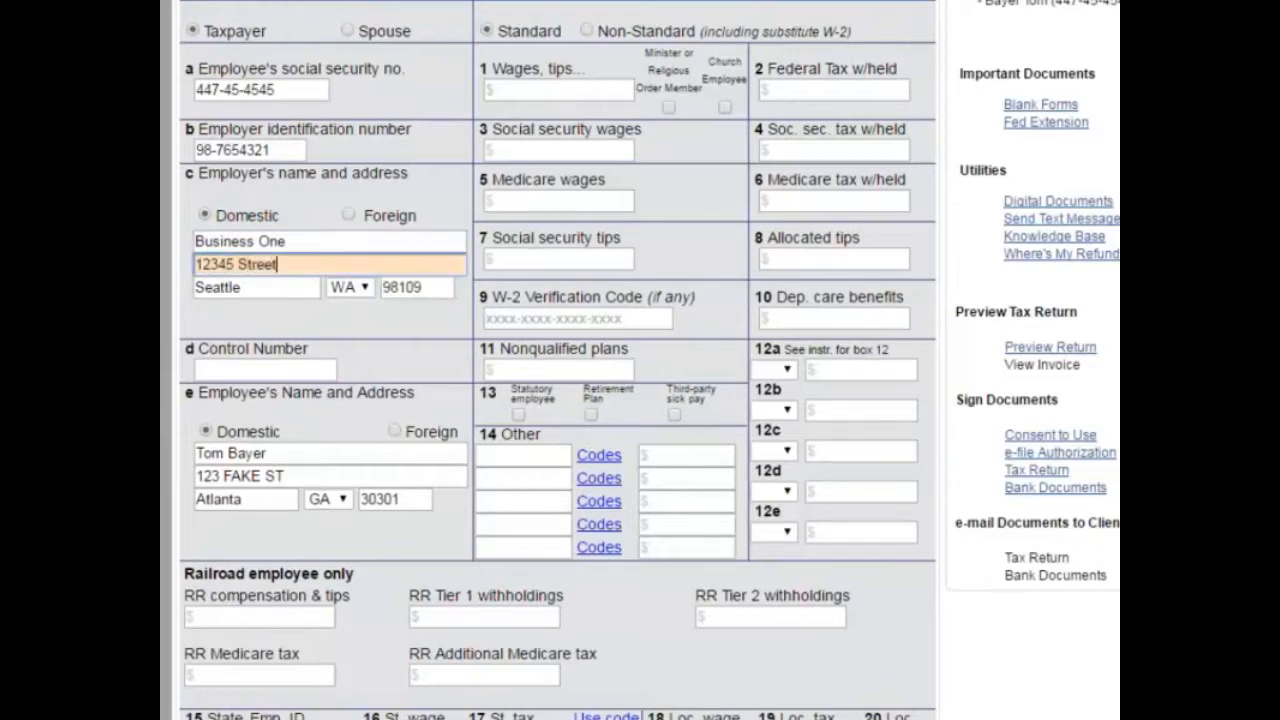
key(Tab)
text(30301)
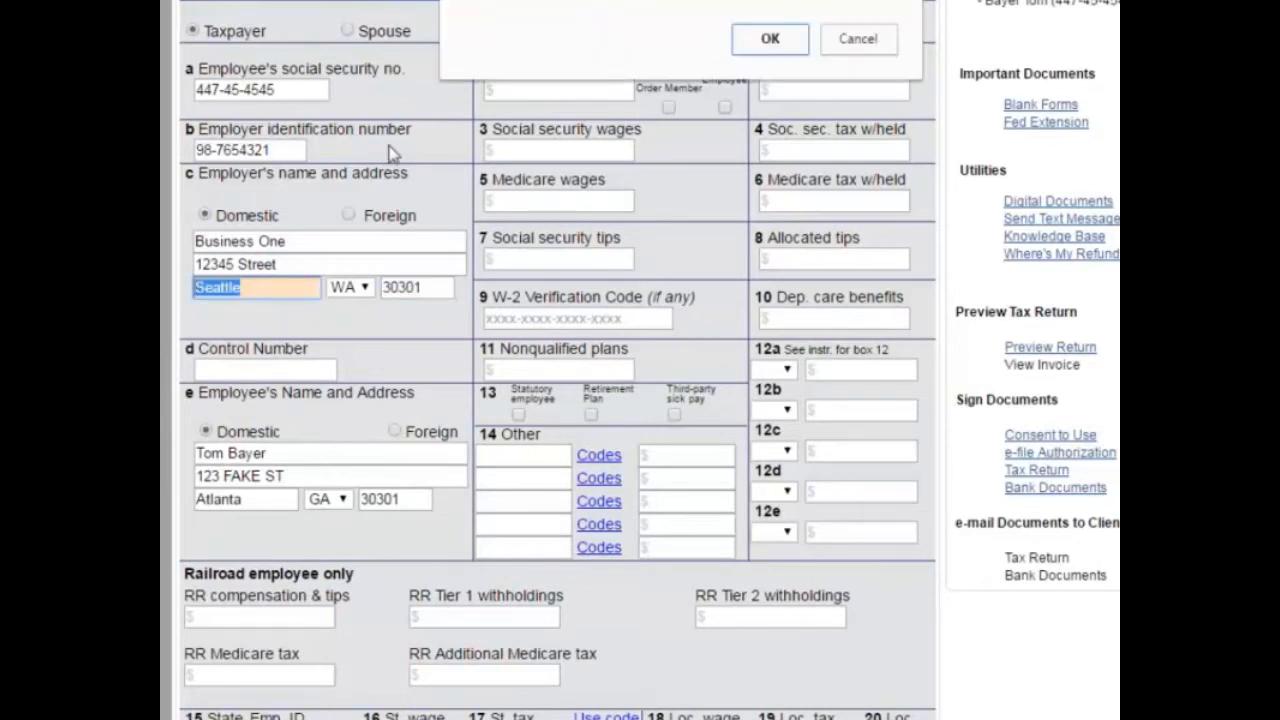
click(768, 38)
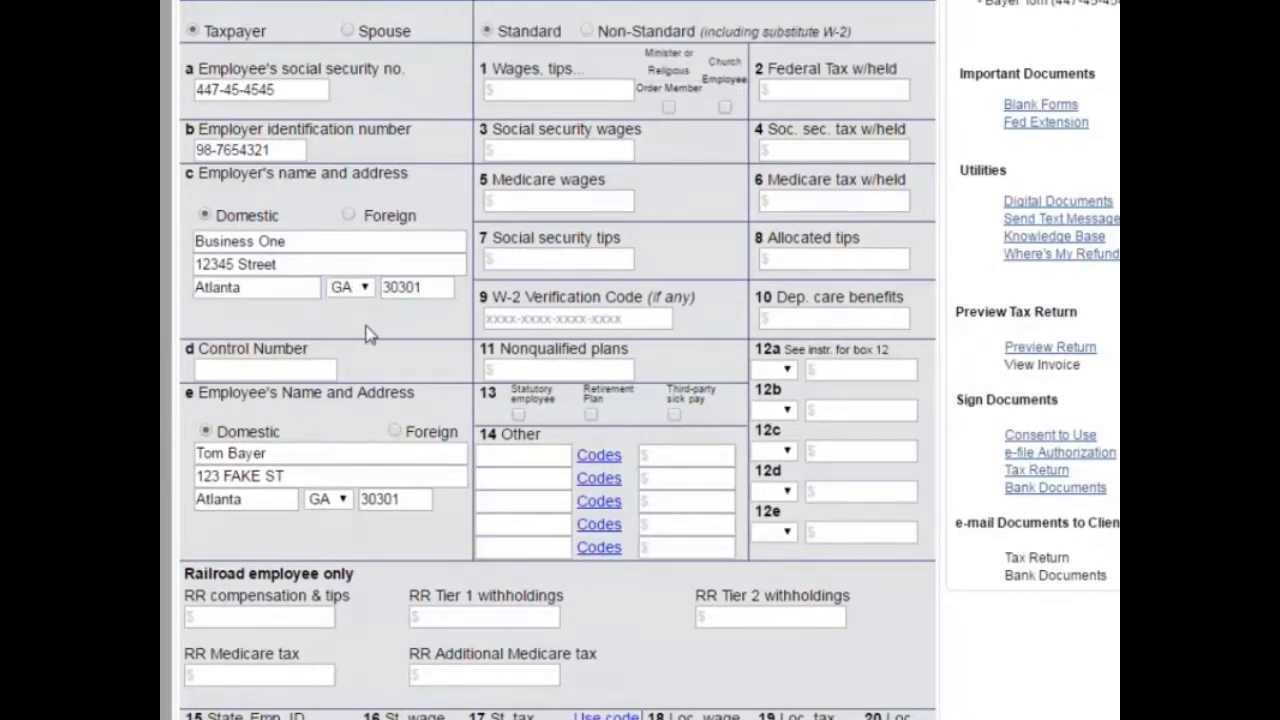
click(569, 90)
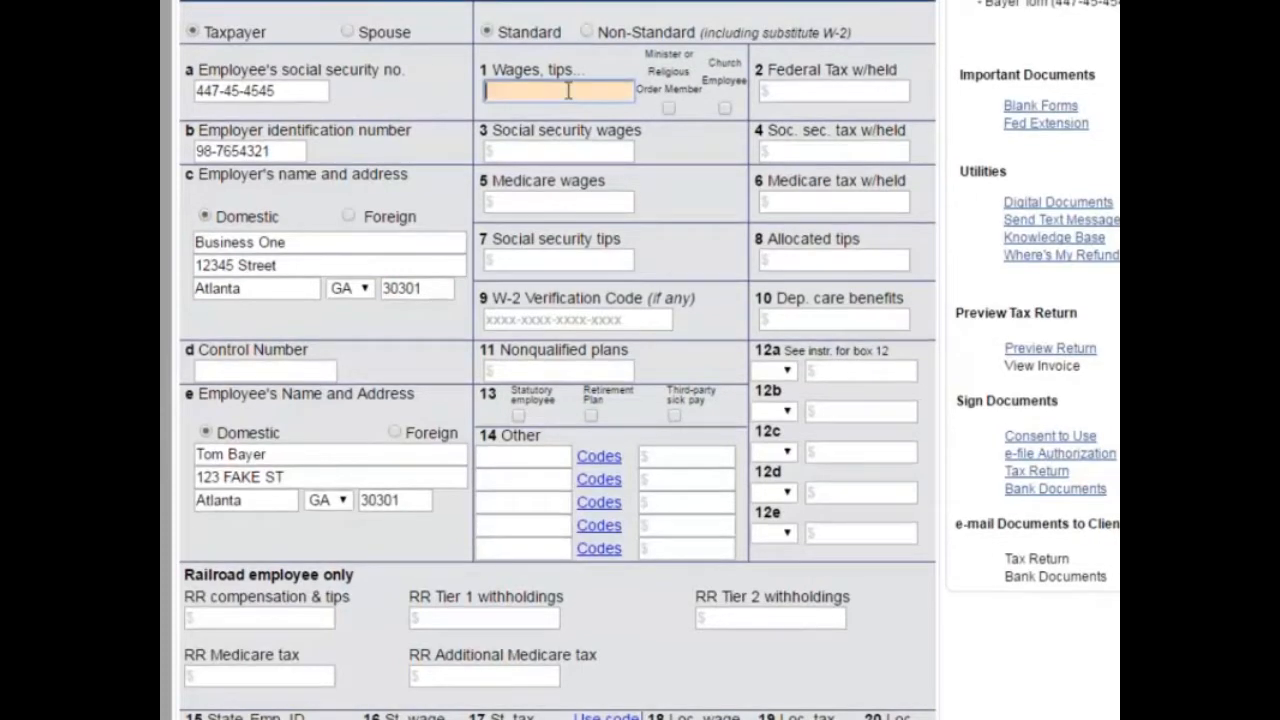
Step: Enter W-2 wages of 20000 and federal tax withheld of 3,580
scroll(576, 100, up, 1)
text(20000)
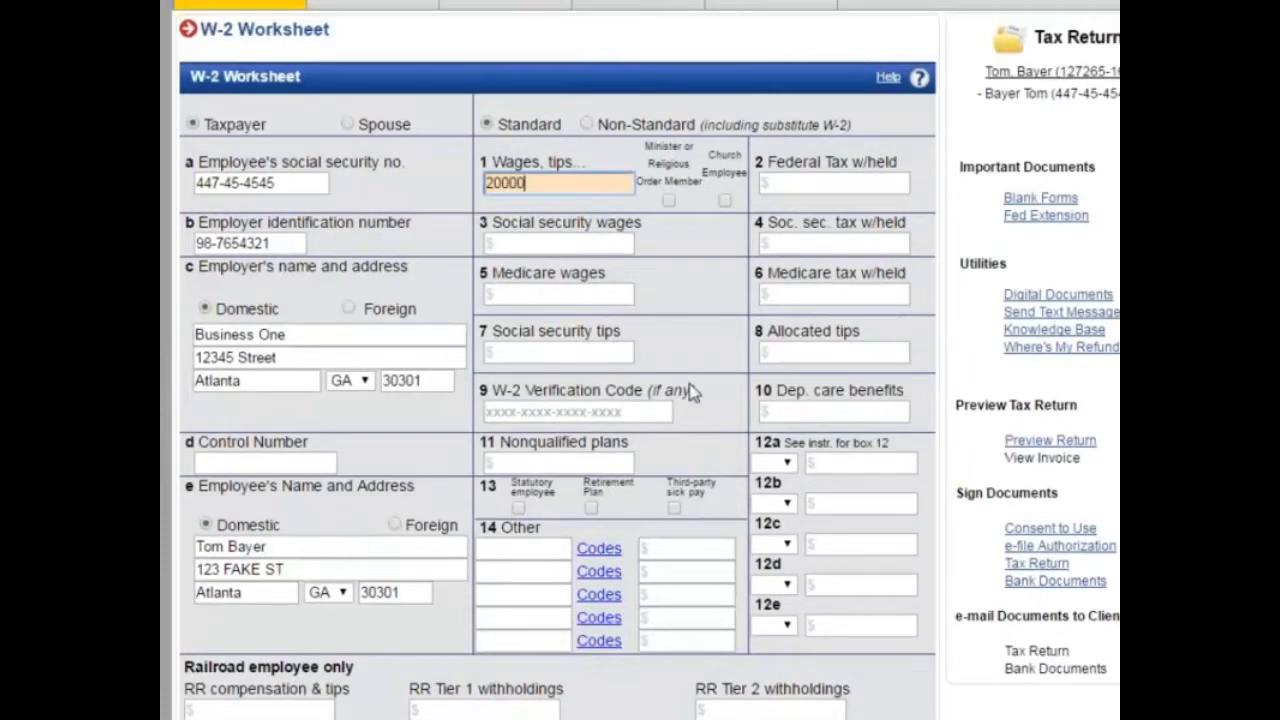
key(Tab)
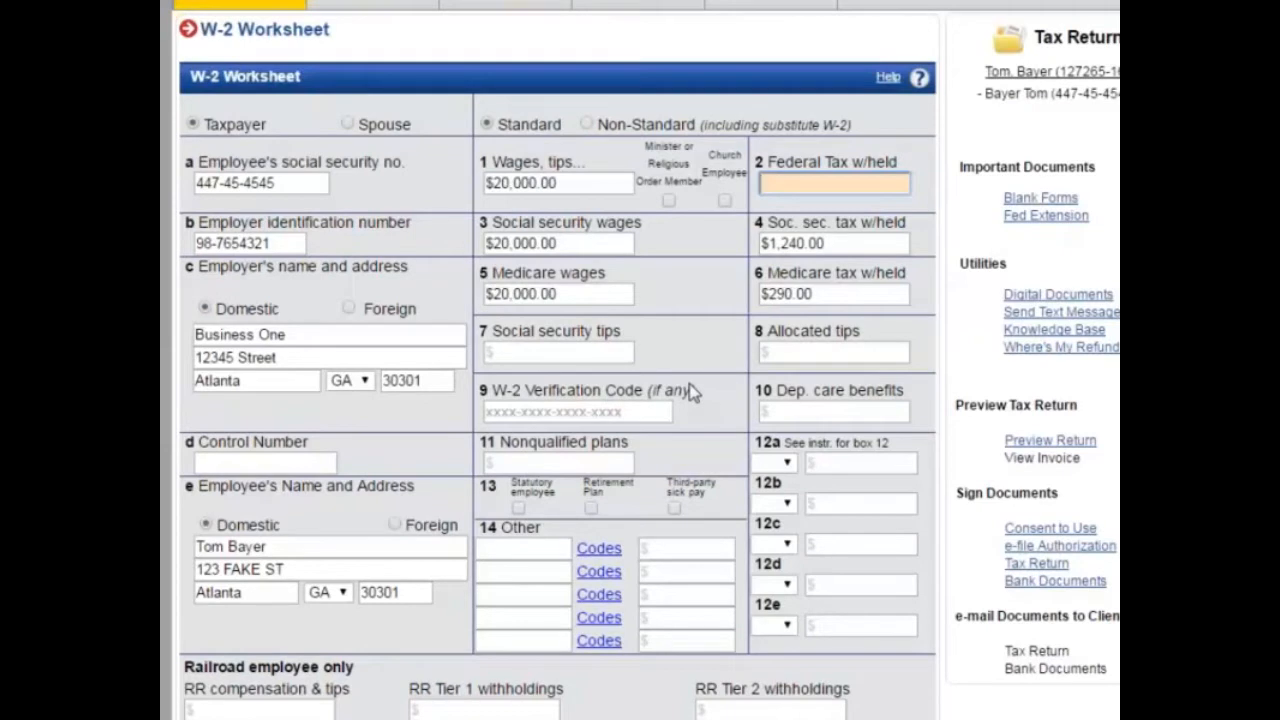
text(3,5)
text(80)
key(Tab)
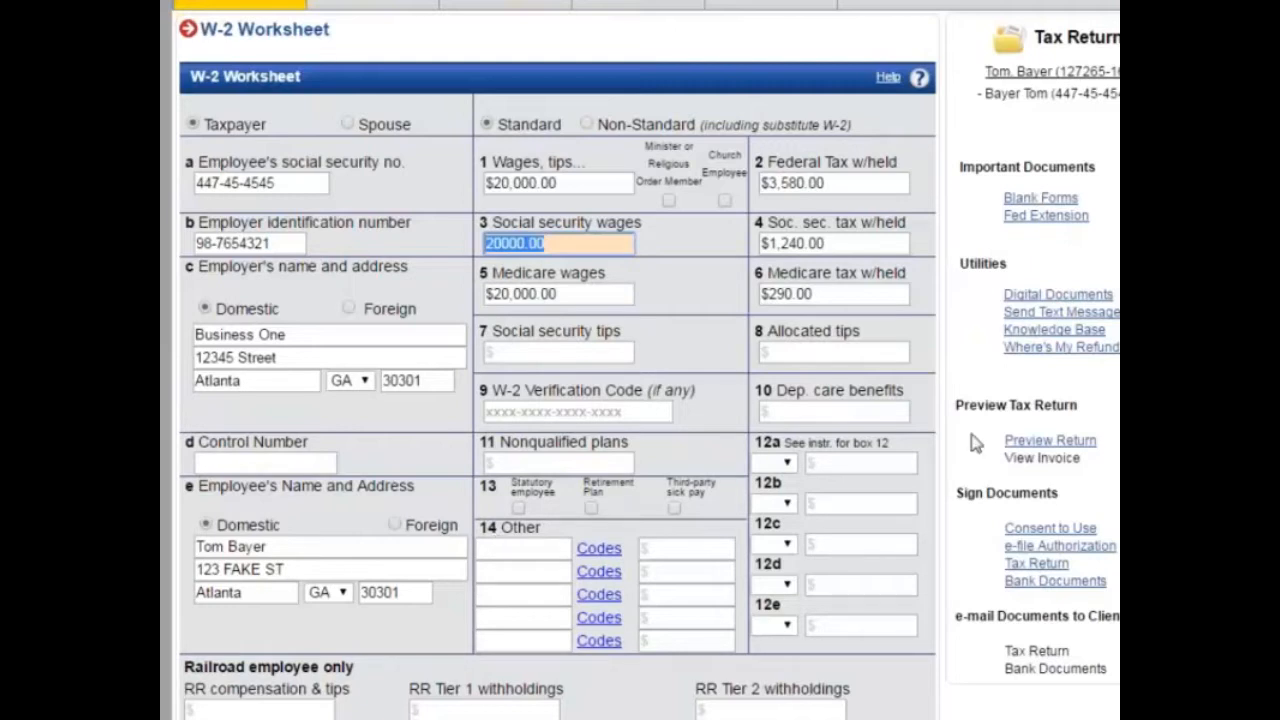
Step: Look through the box 12a codes and close the list without choosing one
scroll(516, 680, down, 2)
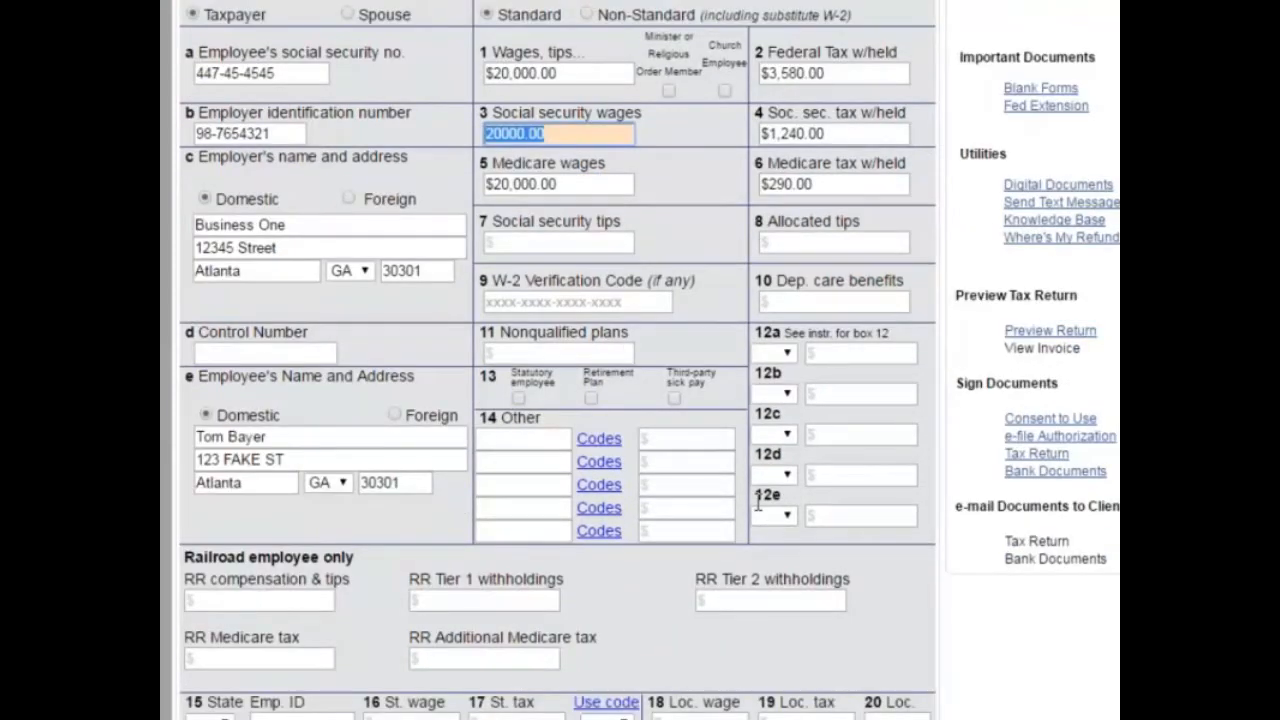
click(775, 352)
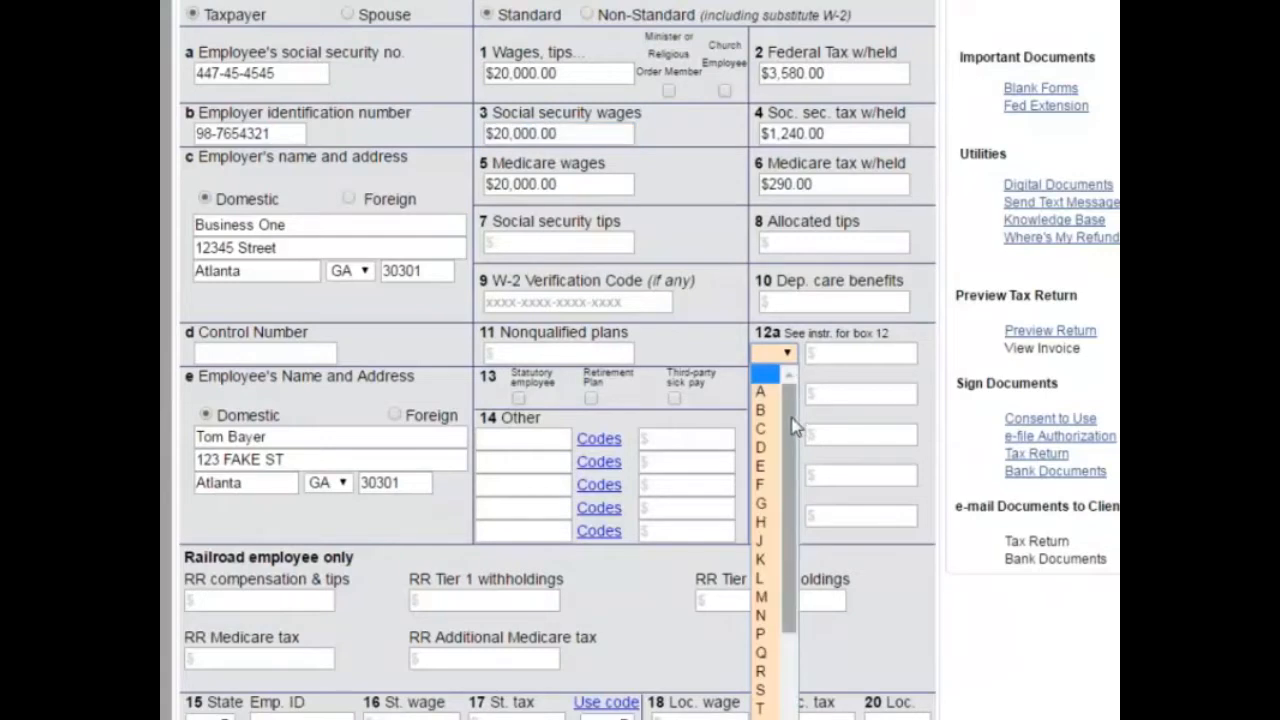
drag(793, 428, 808, 478)
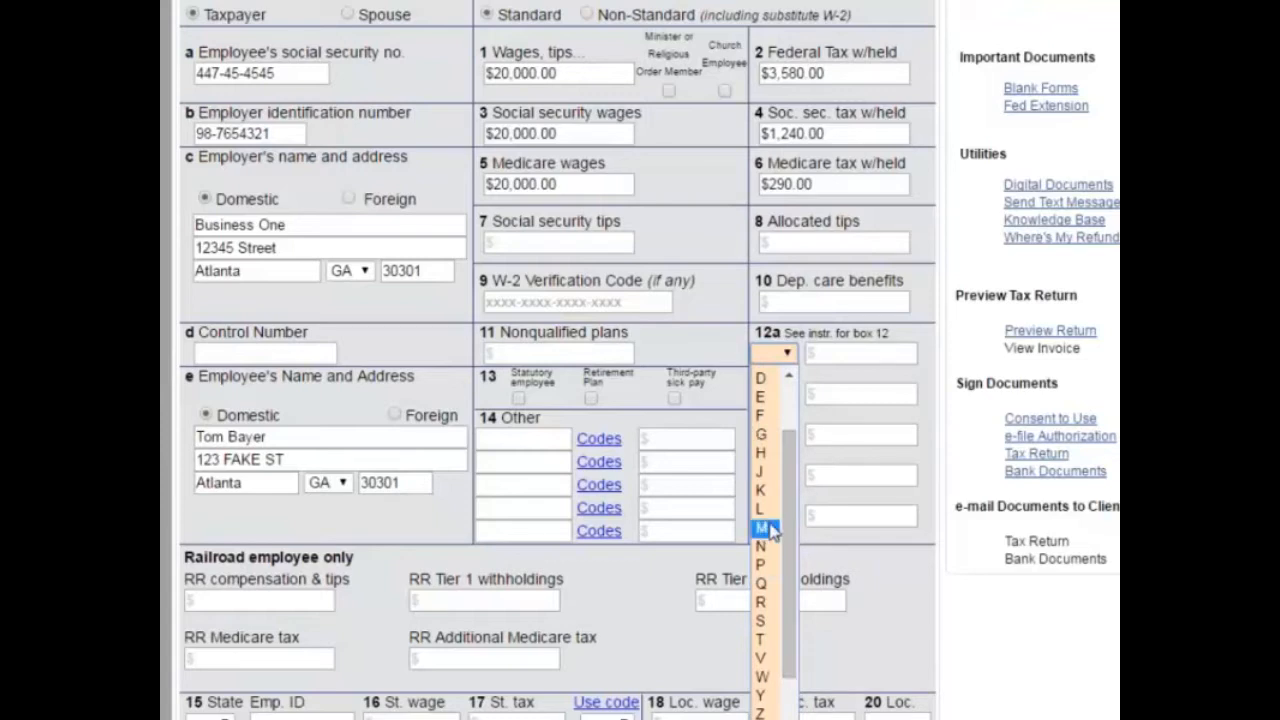
key(k)
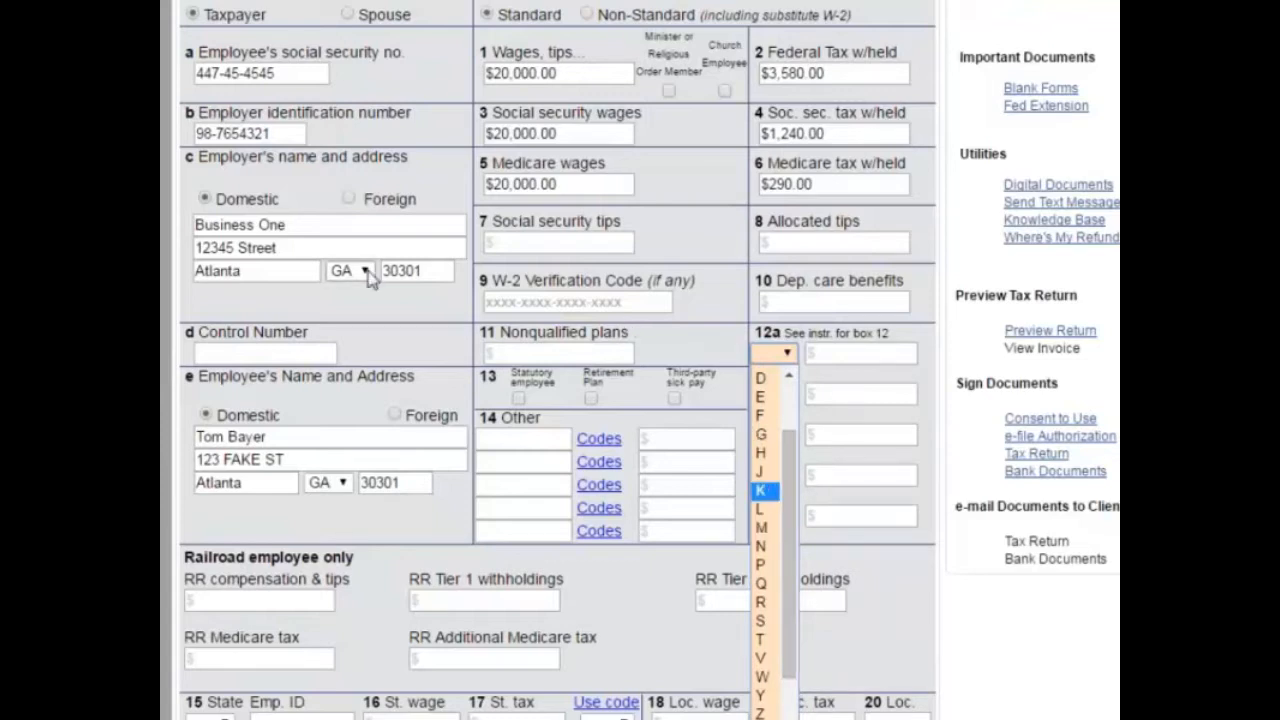
click(718, 337)
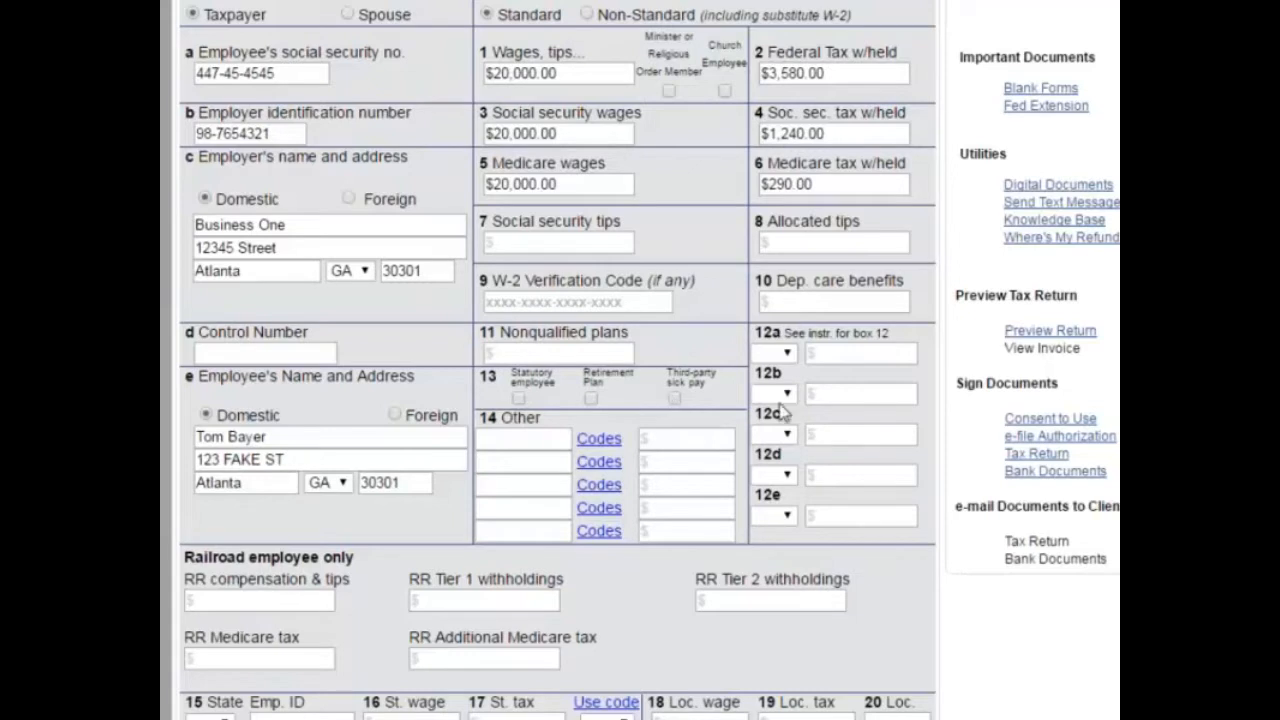
Step: Set the box 15 state to GA and the box 17 state tax to 1000
scroll(215, 650, down, 1)
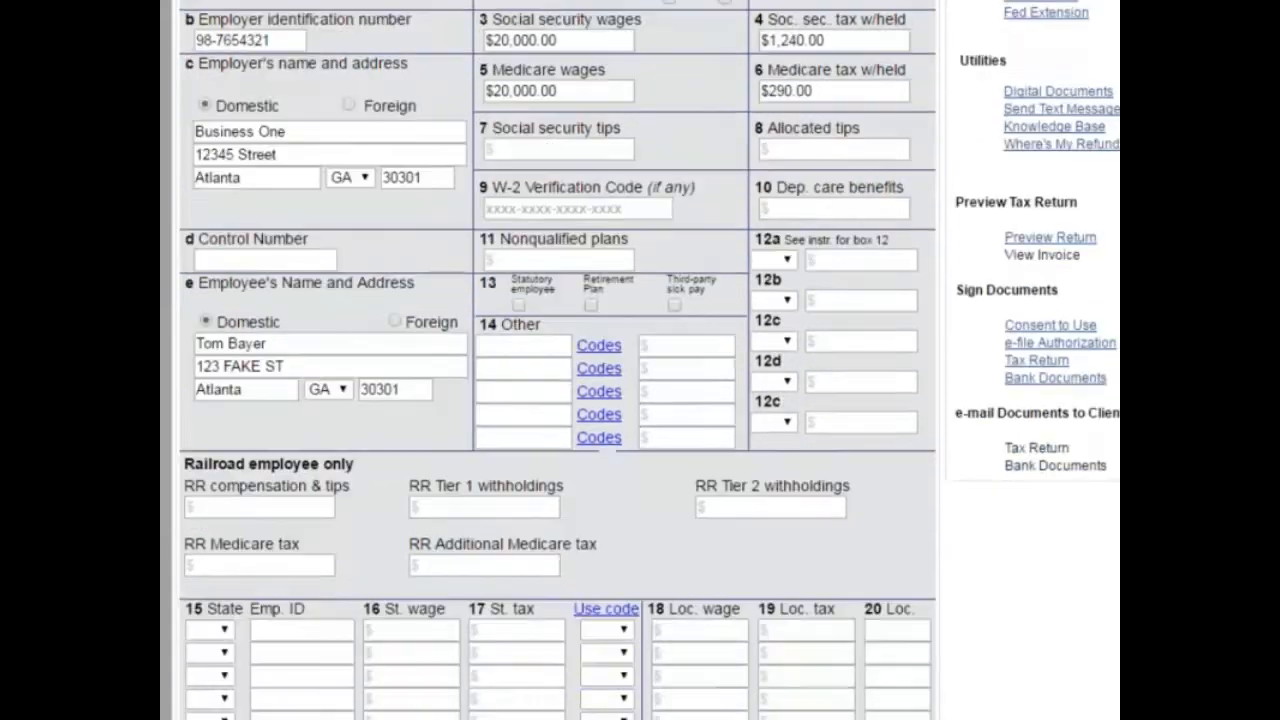
click(212, 627)
scroll(212, 627, down, 3)
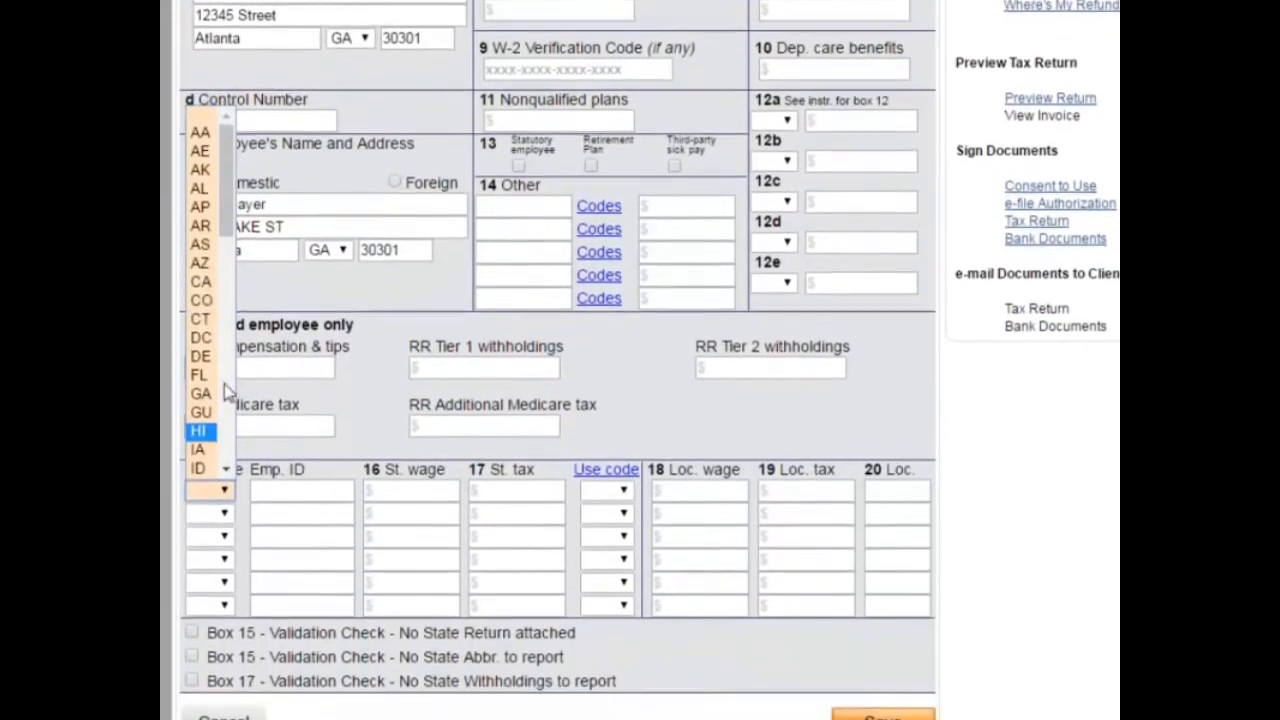
click(200, 367)
click(503, 462)
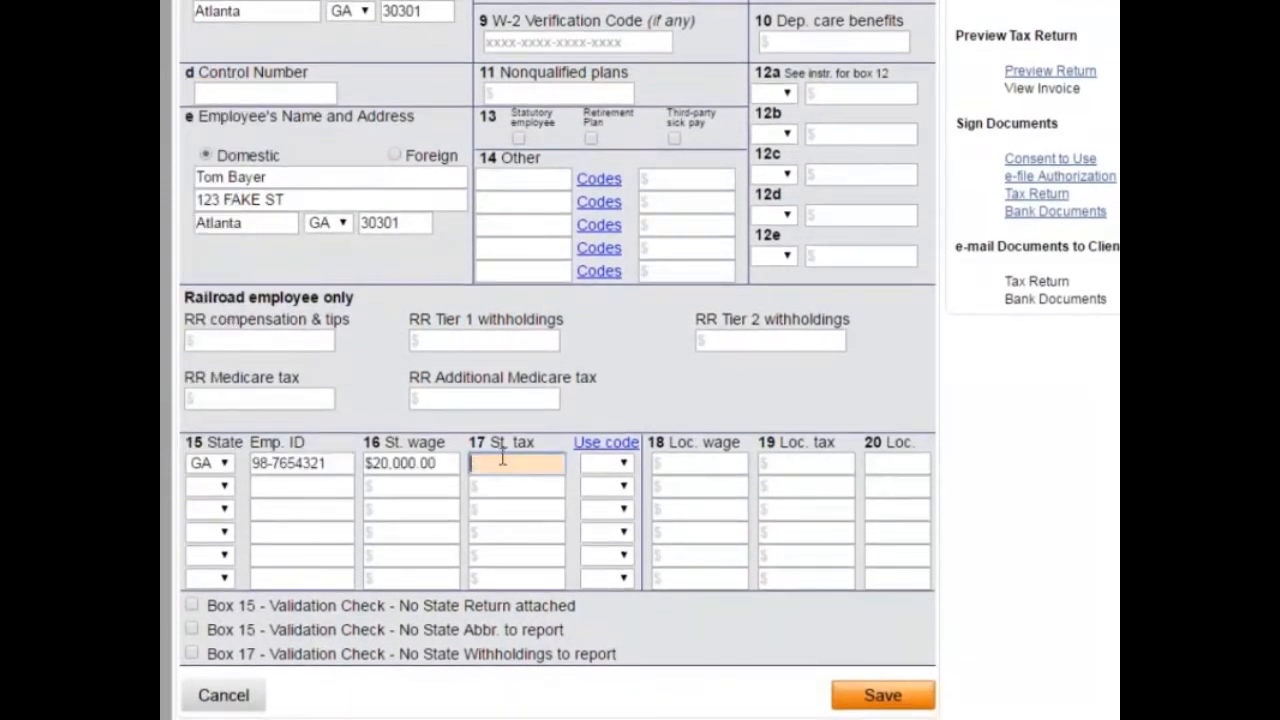
text(1000)
key(Tab)
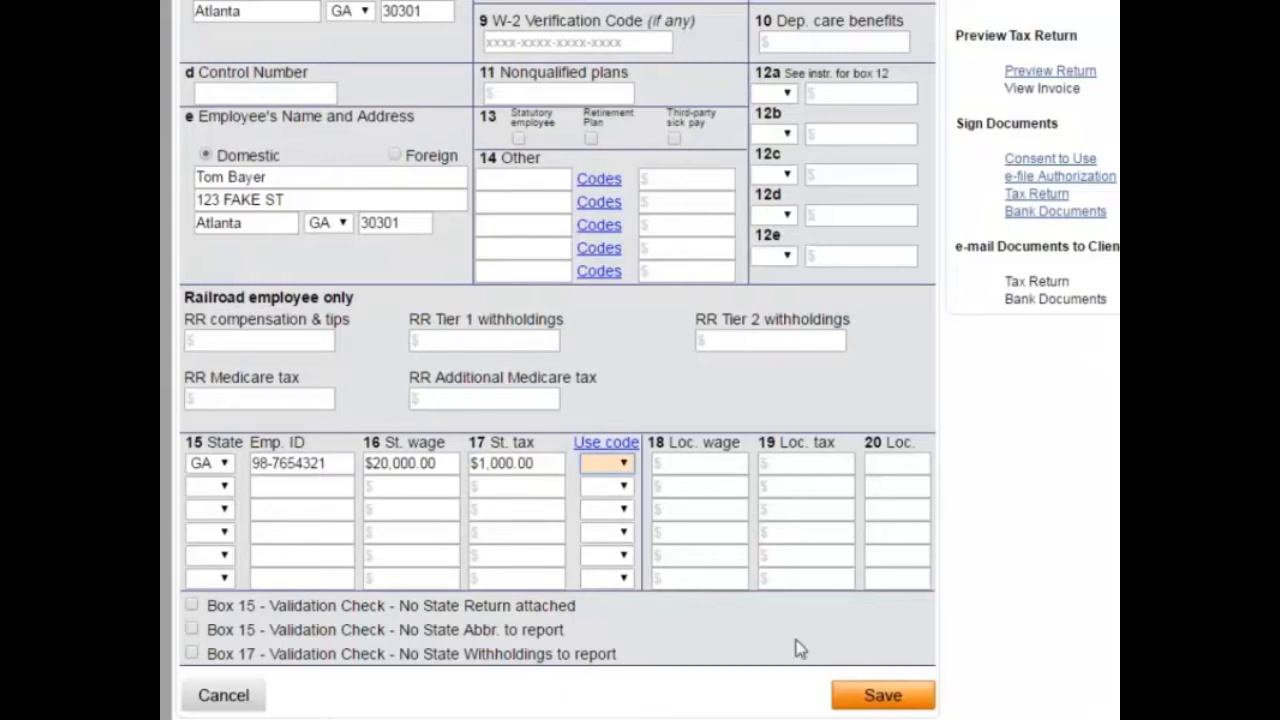
Step: Save the W-2 and start a new Form W-2G assigned to the spouse
click(846, 692)
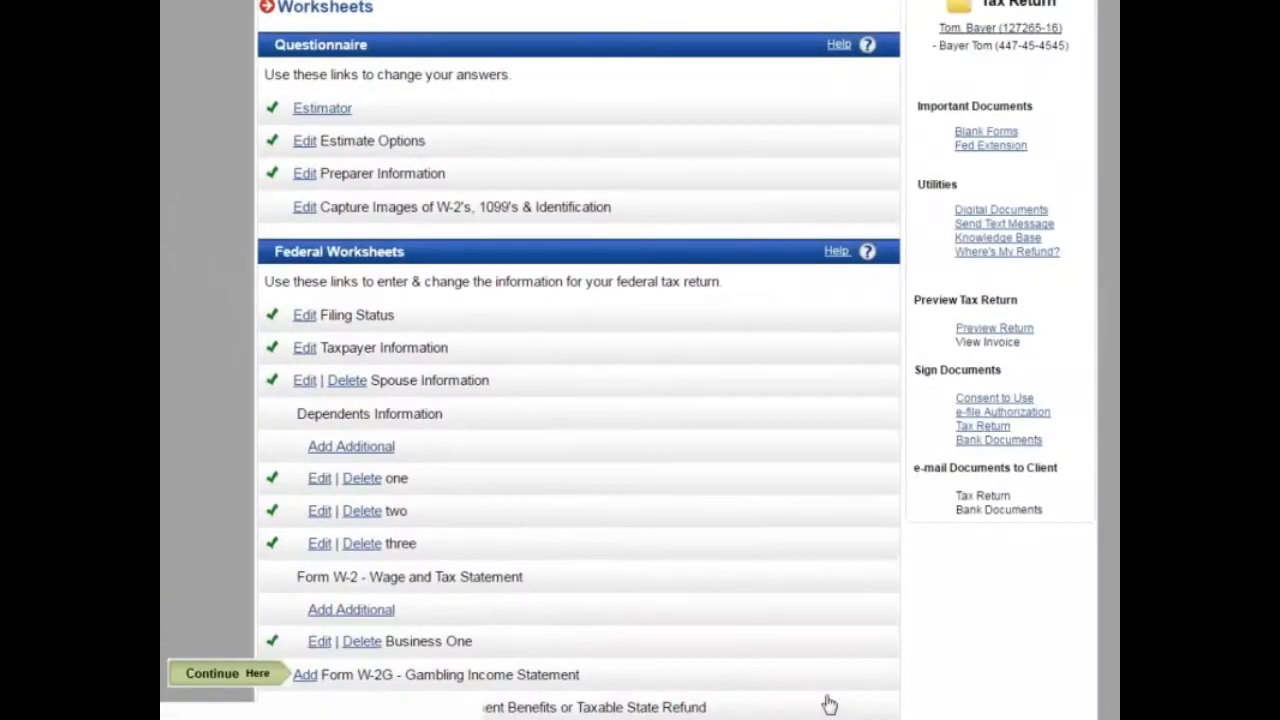
scroll(537, 483, down, 5)
scroll(519, 460, up, 1)
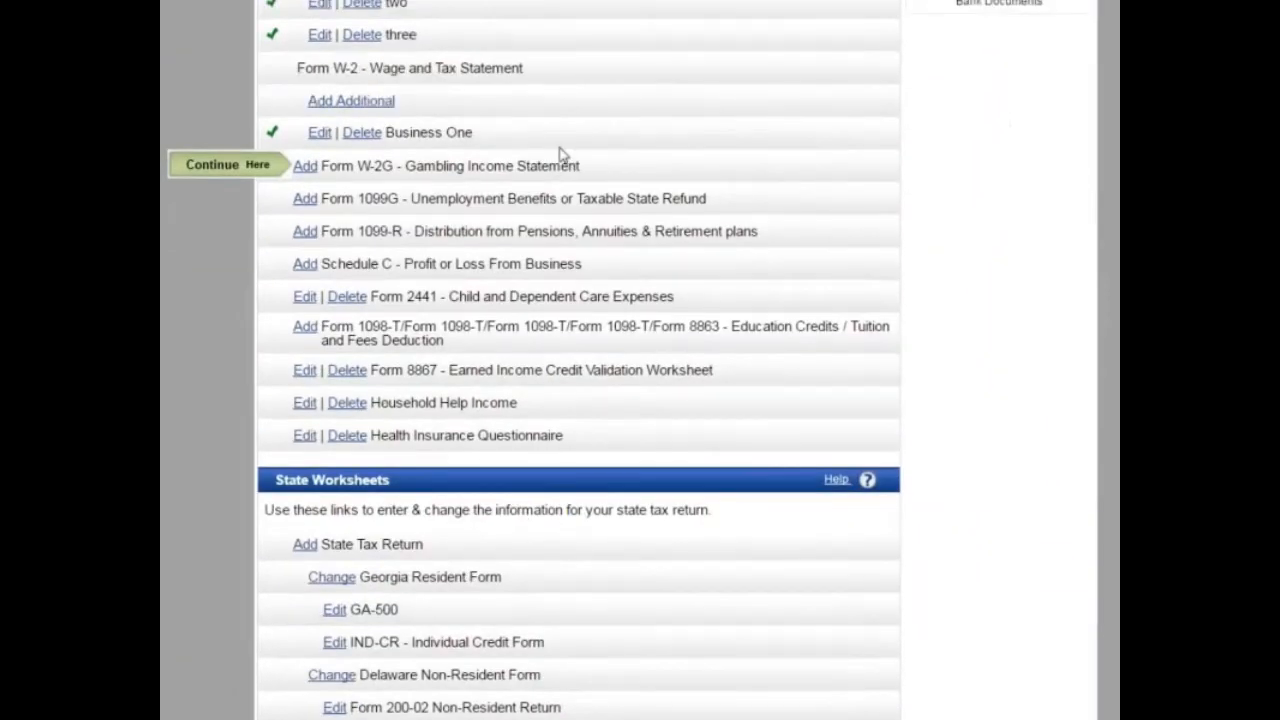
click(304, 167)
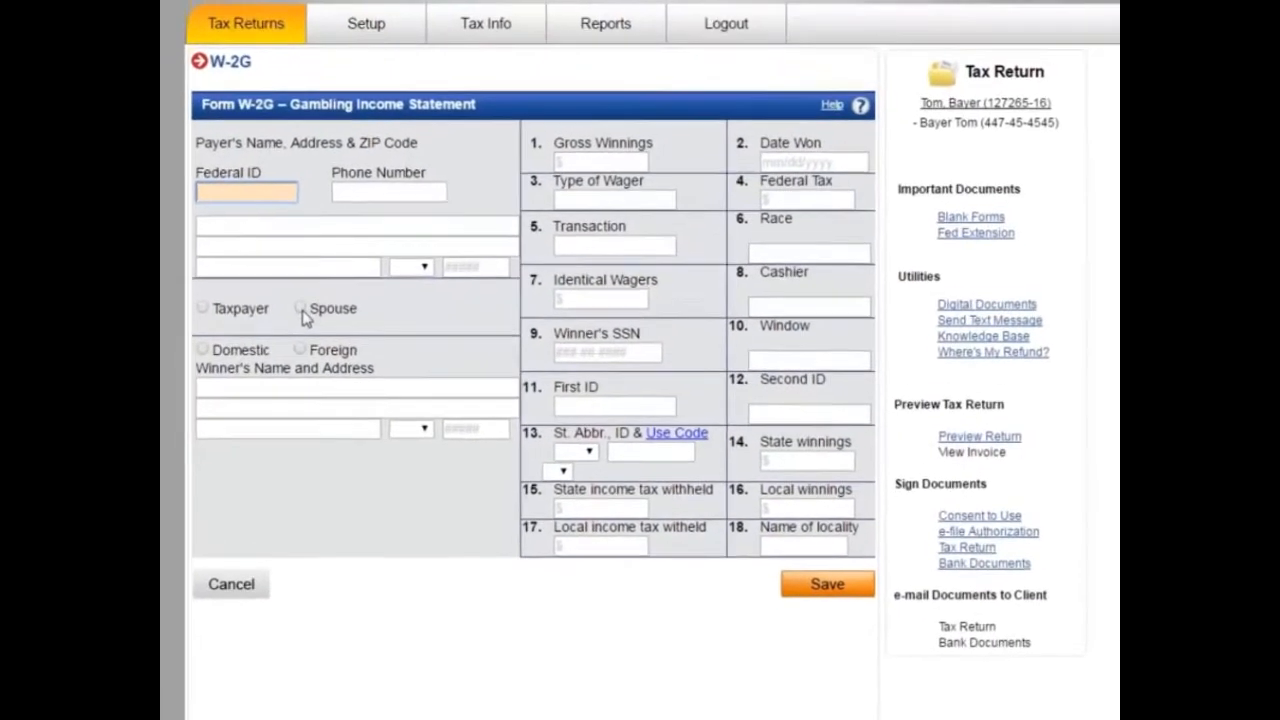
click(328, 275)
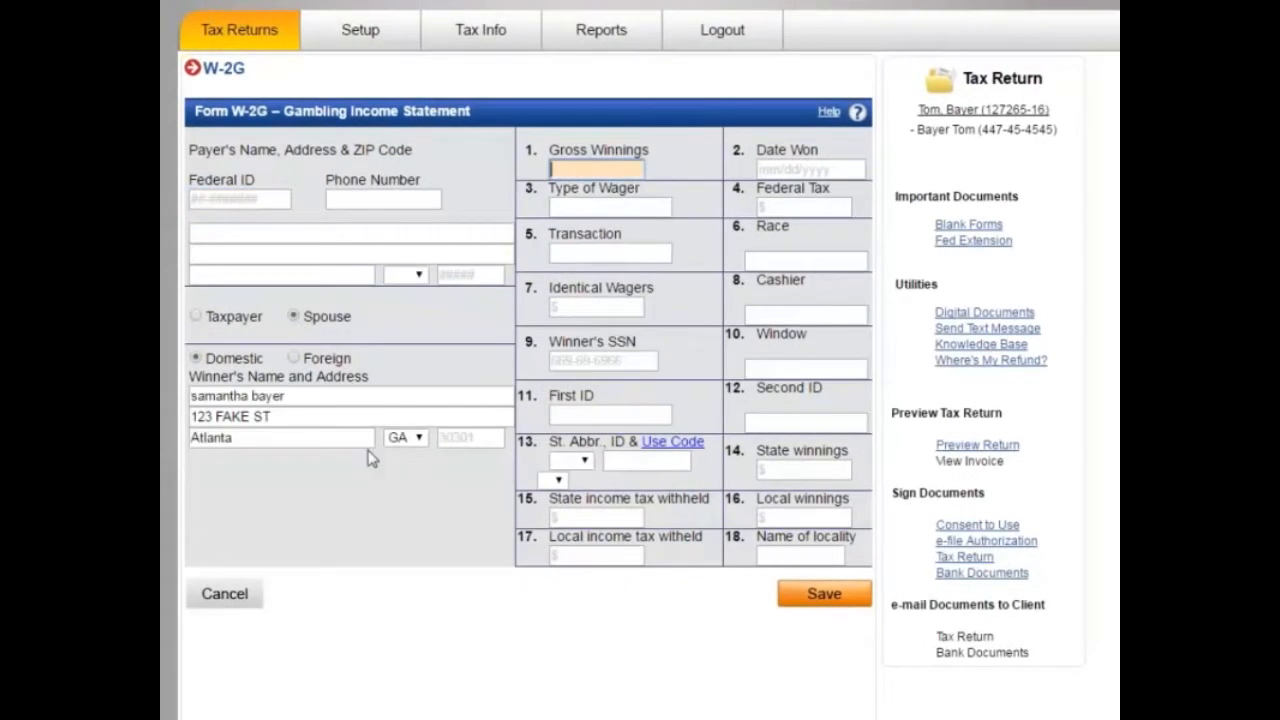
Step: Enter the payer's Federal ID, phone, name Casino, street address and ZIP 30301
click(240, 198)
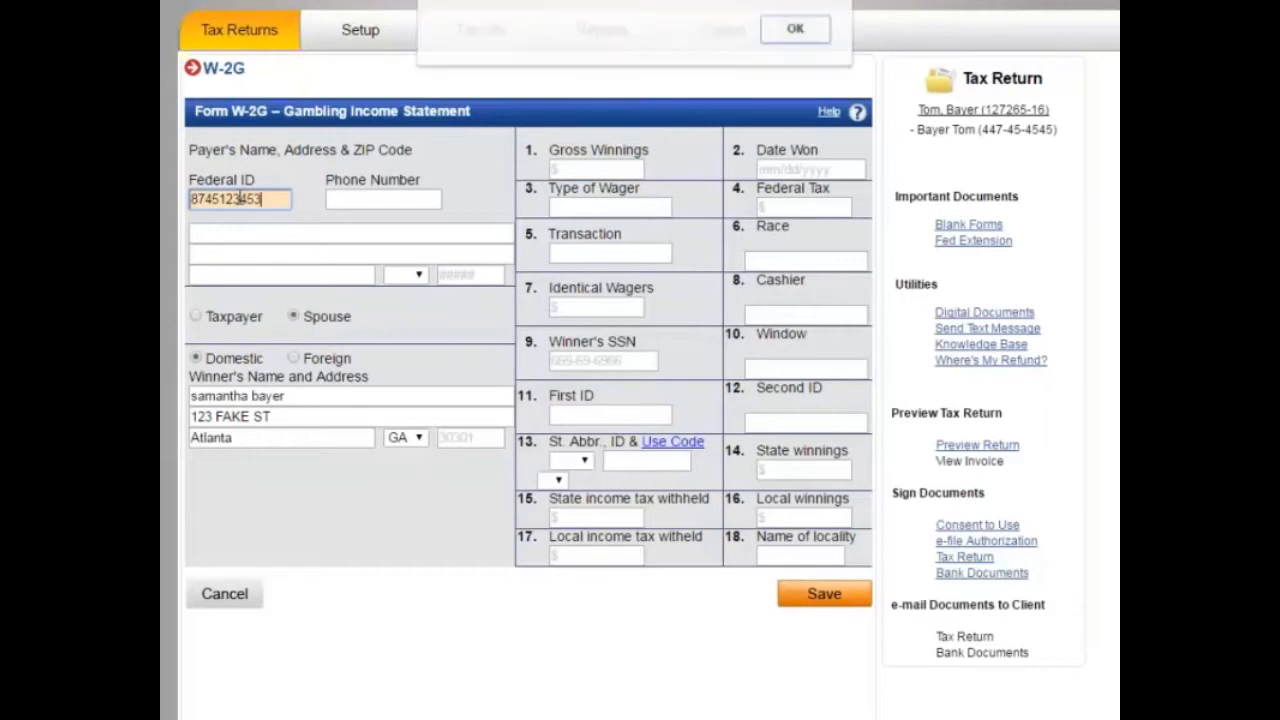
key(Return)
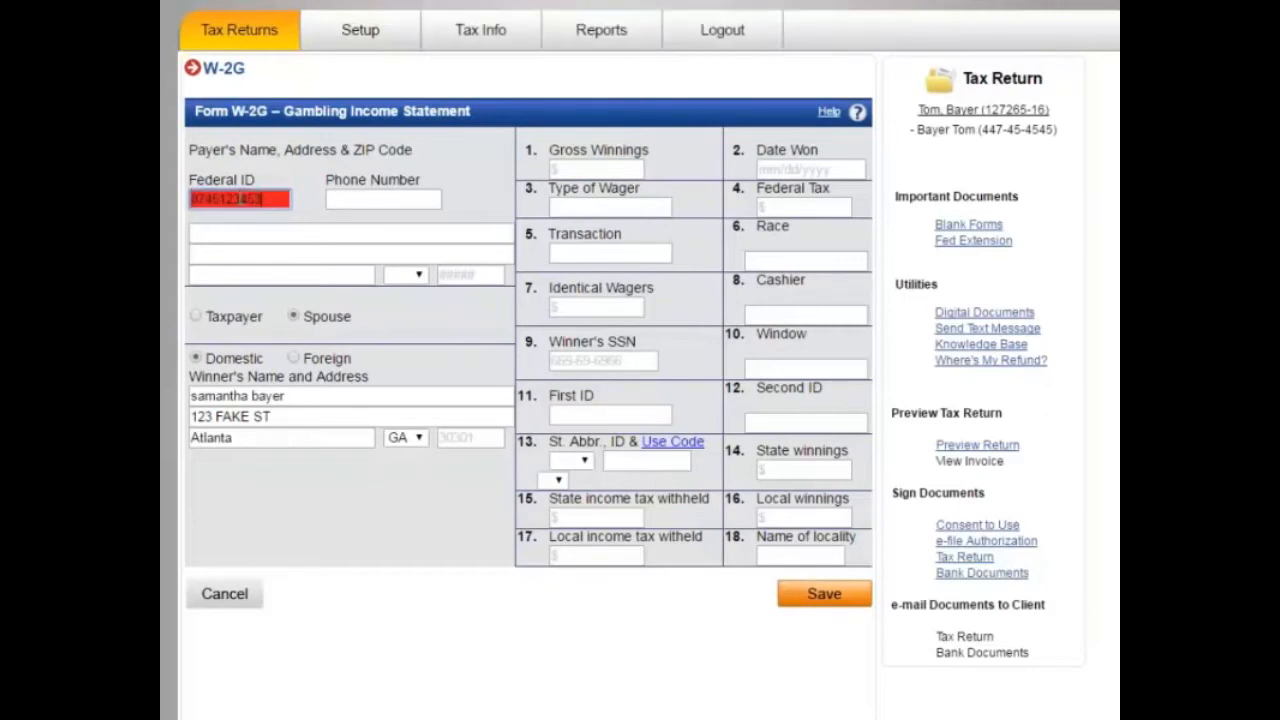
key(Tab)
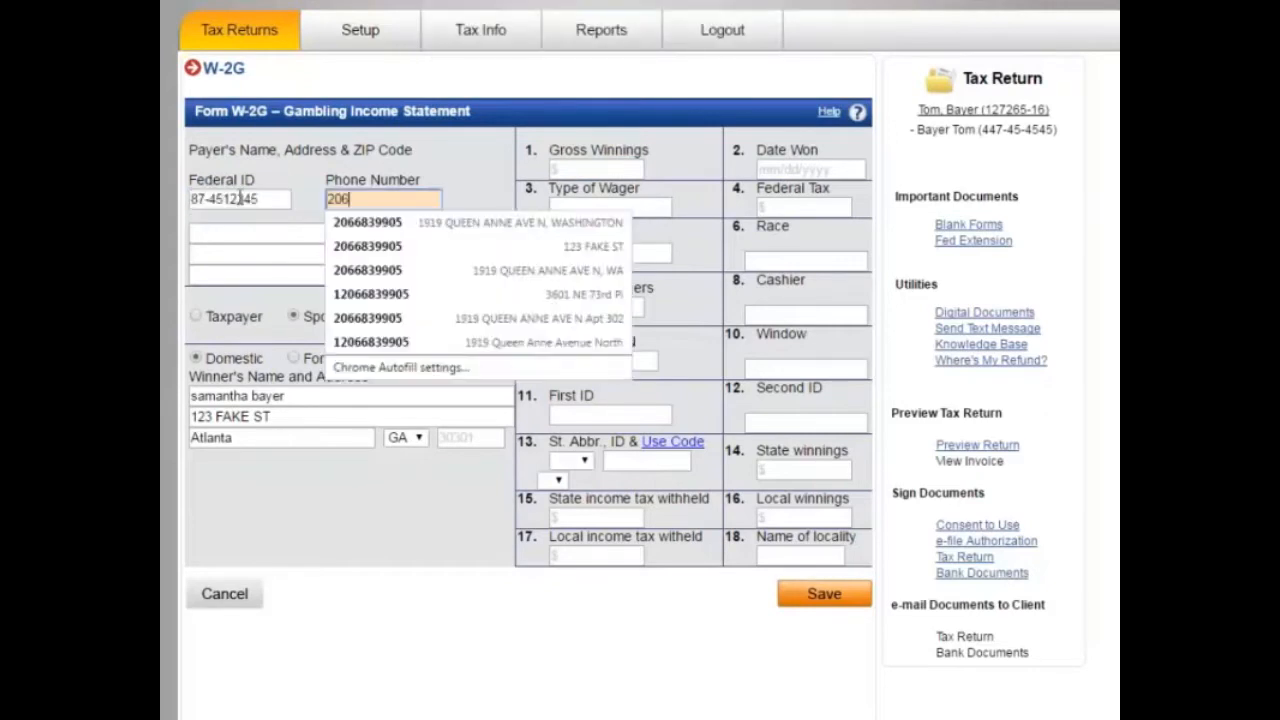
key(Tab)
key(Tab)
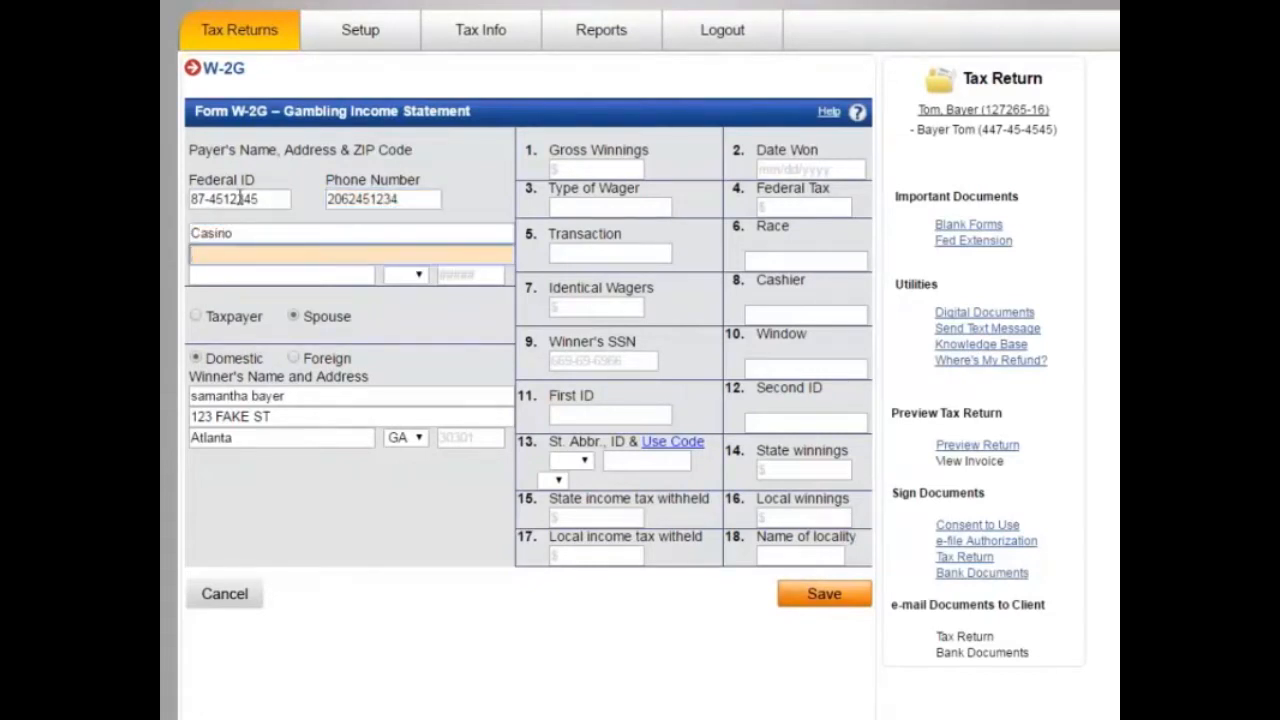
key(Tab)
key(Tab)
key(Tab)
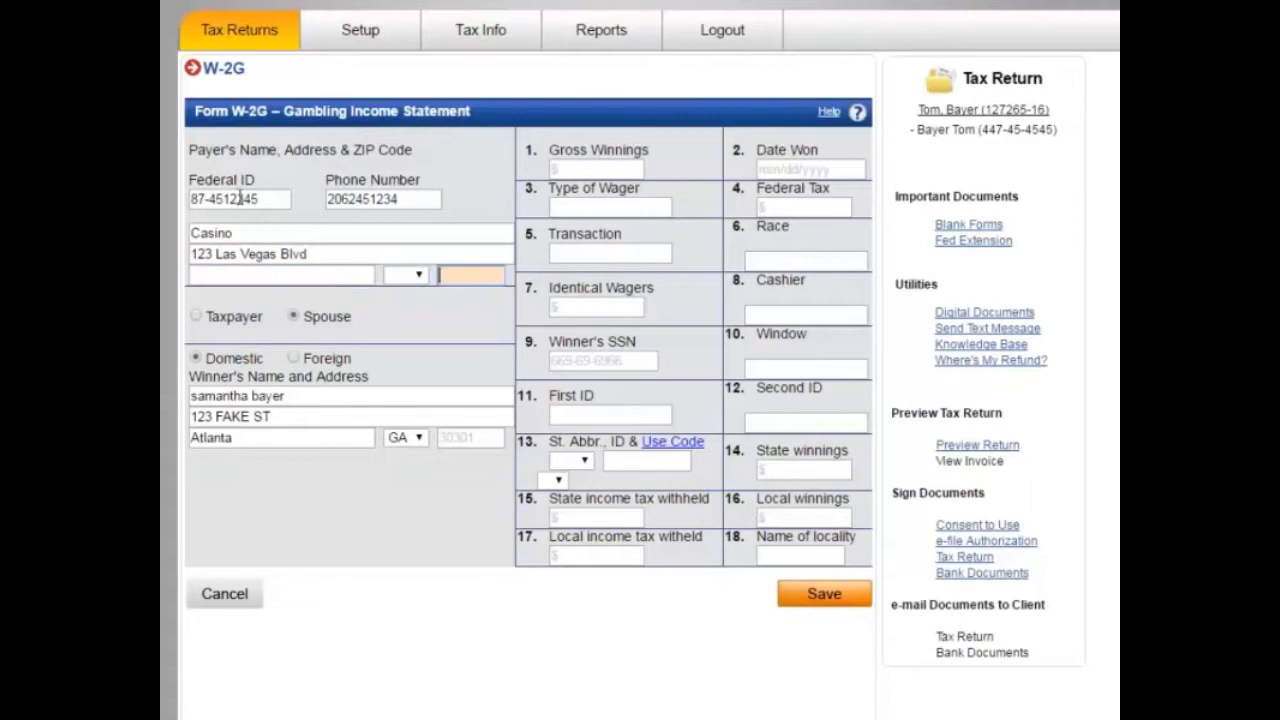
key(Tab)
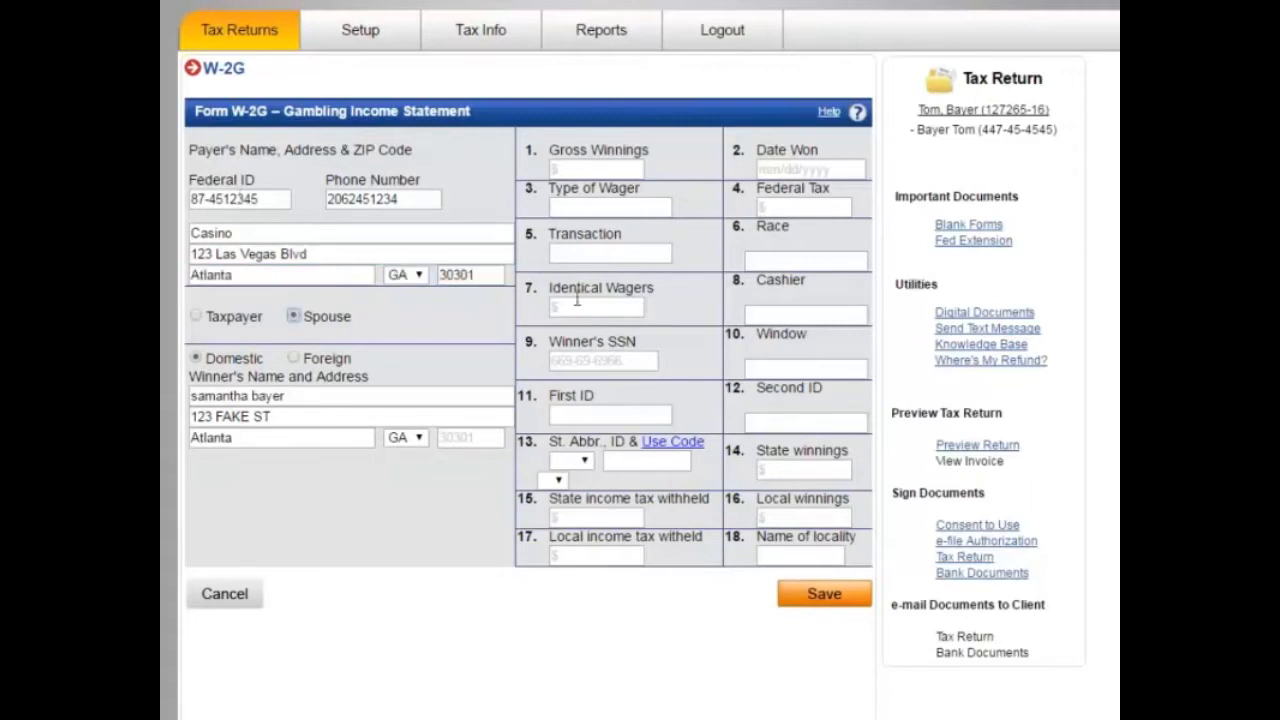
Step: Enter W-2G gross winnings of $2,000.00 and date won 05/05/2015
click(591, 172)
text(2000)
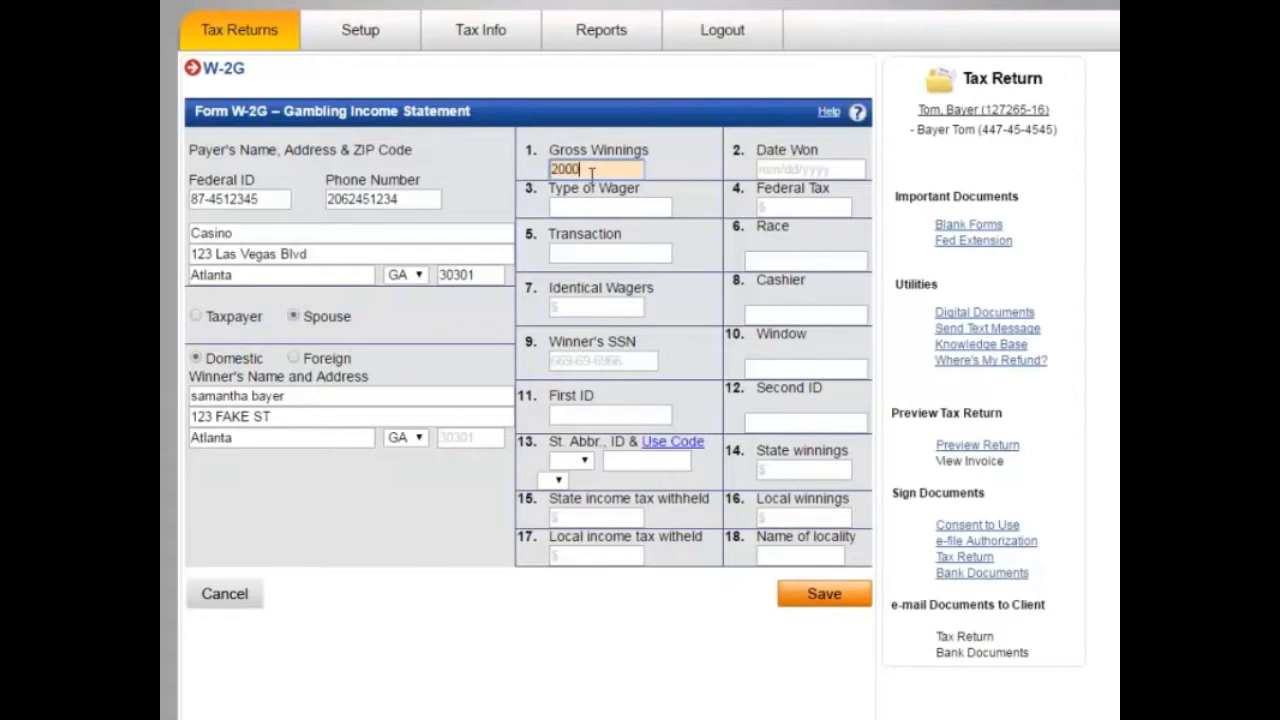
key(Tab)
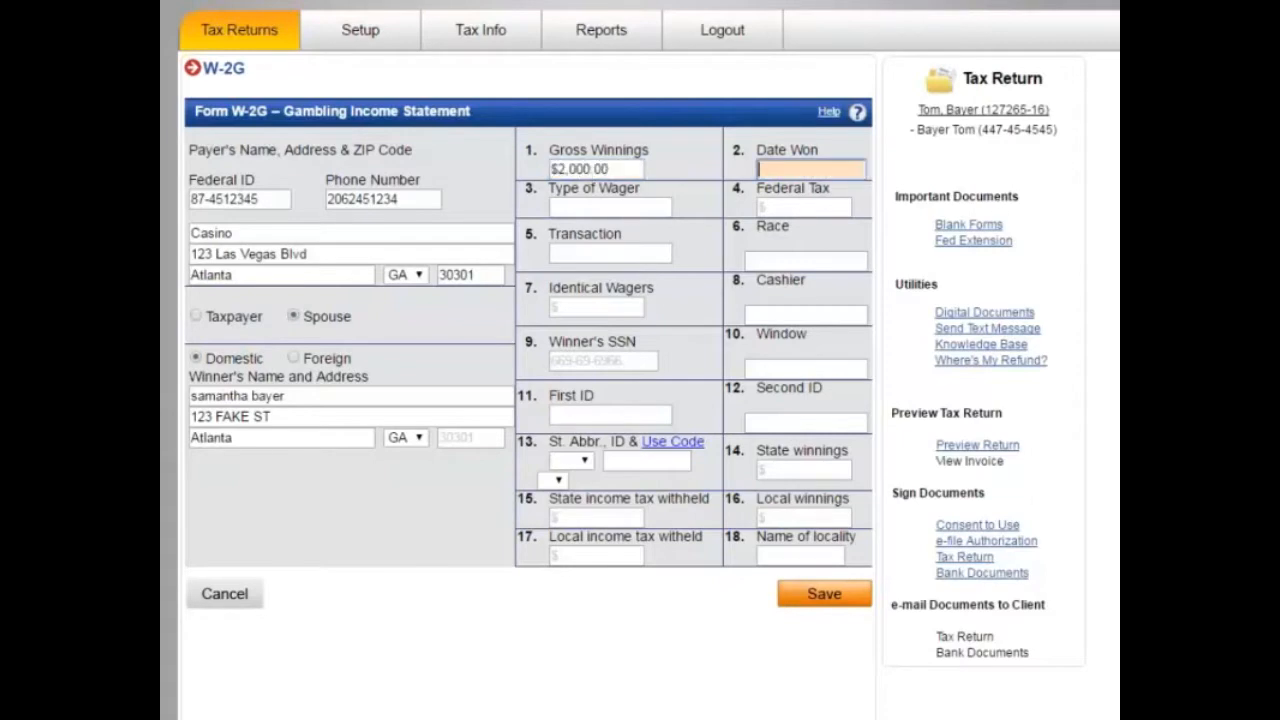
text(06/05/)
text(2015)
key(Tab)
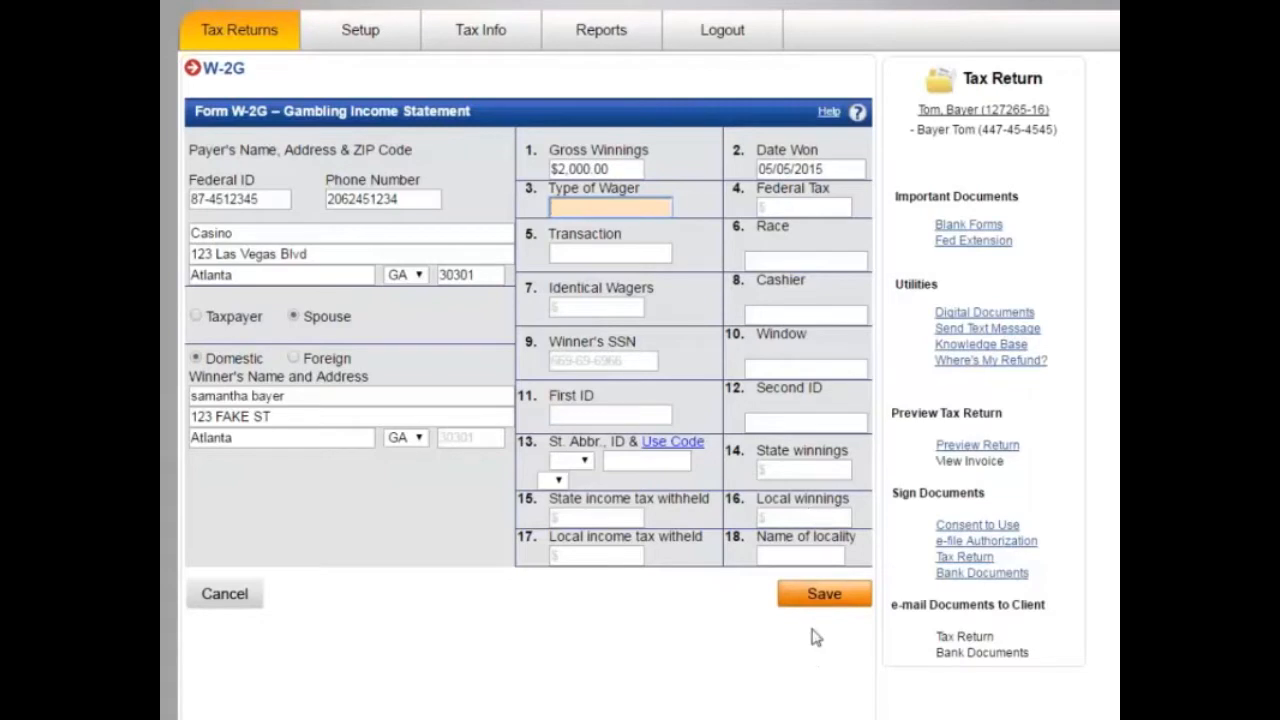
Step: Save the W-2G and start a new Form 1099-G assigned to the taxpayer
click(820, 596)
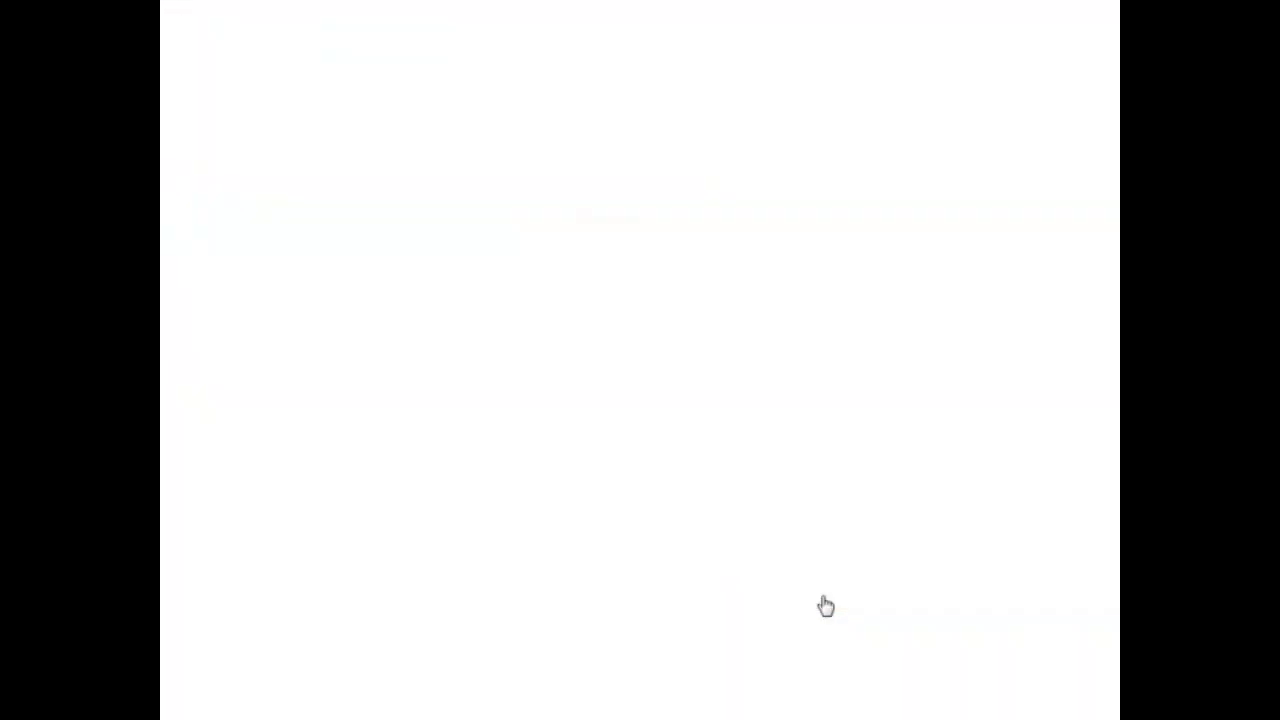
scroll(678, 596, down, 5)
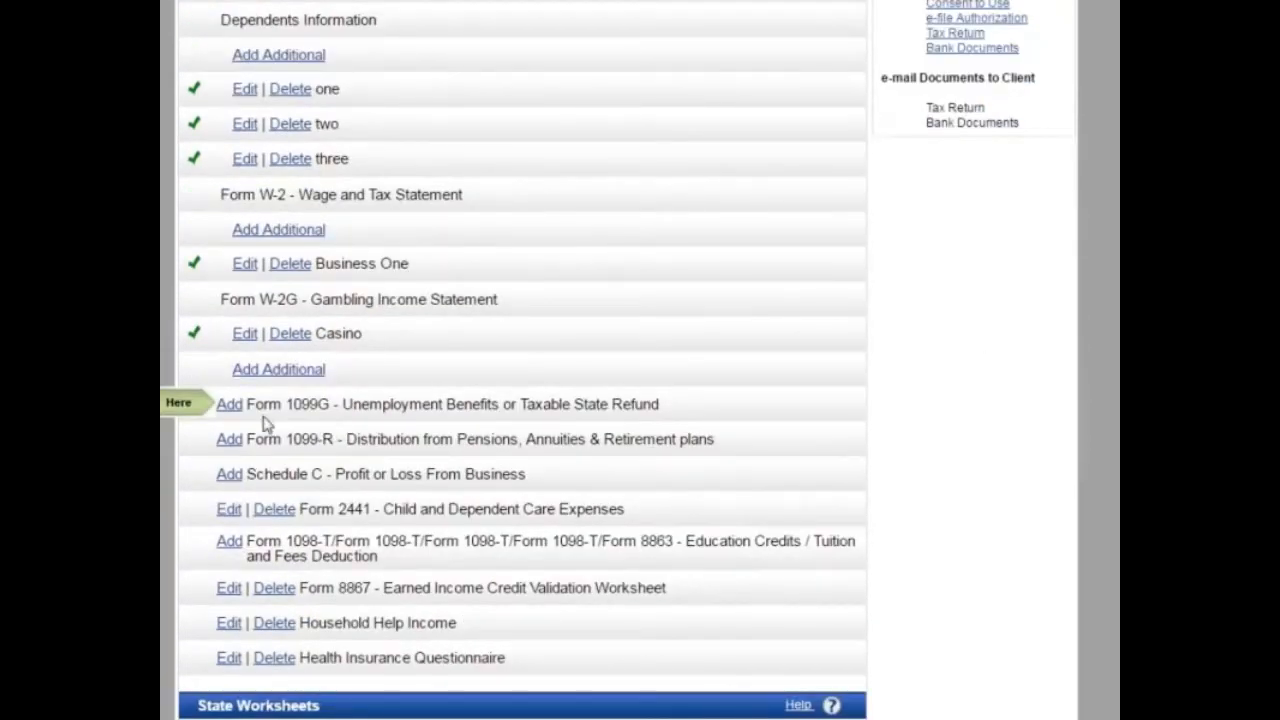
click(230, 406)
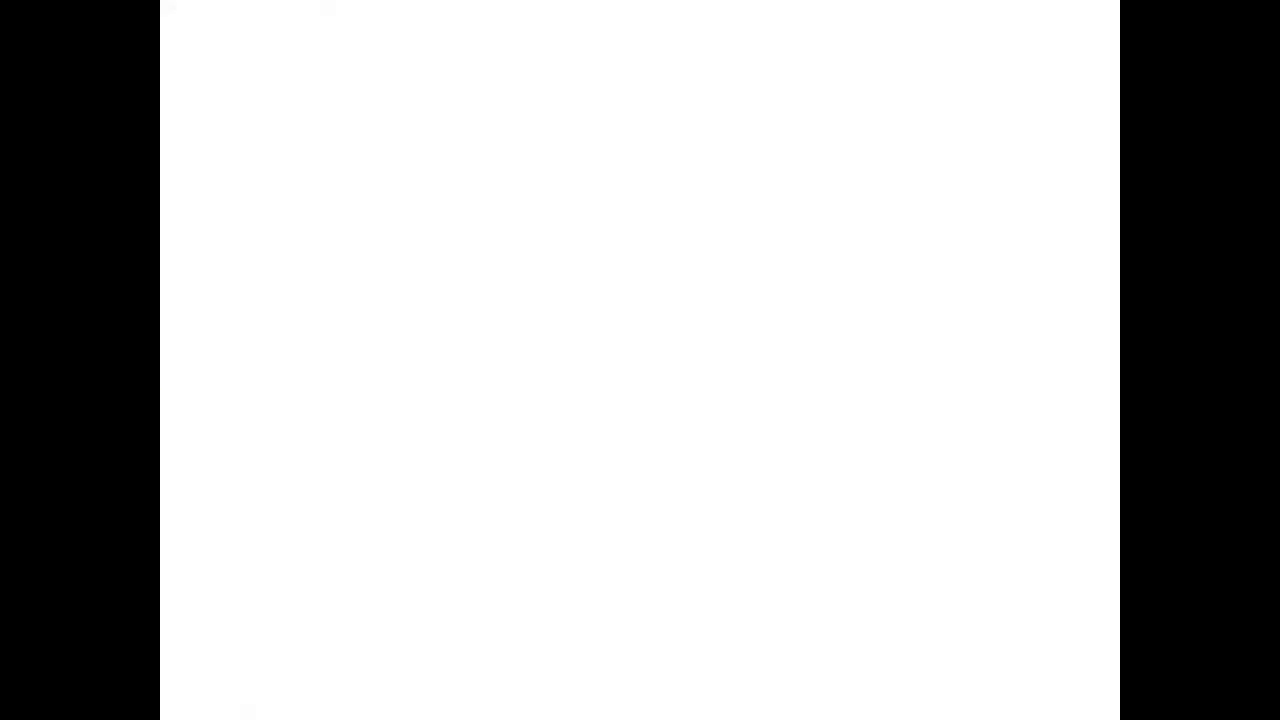
click(253, 256)
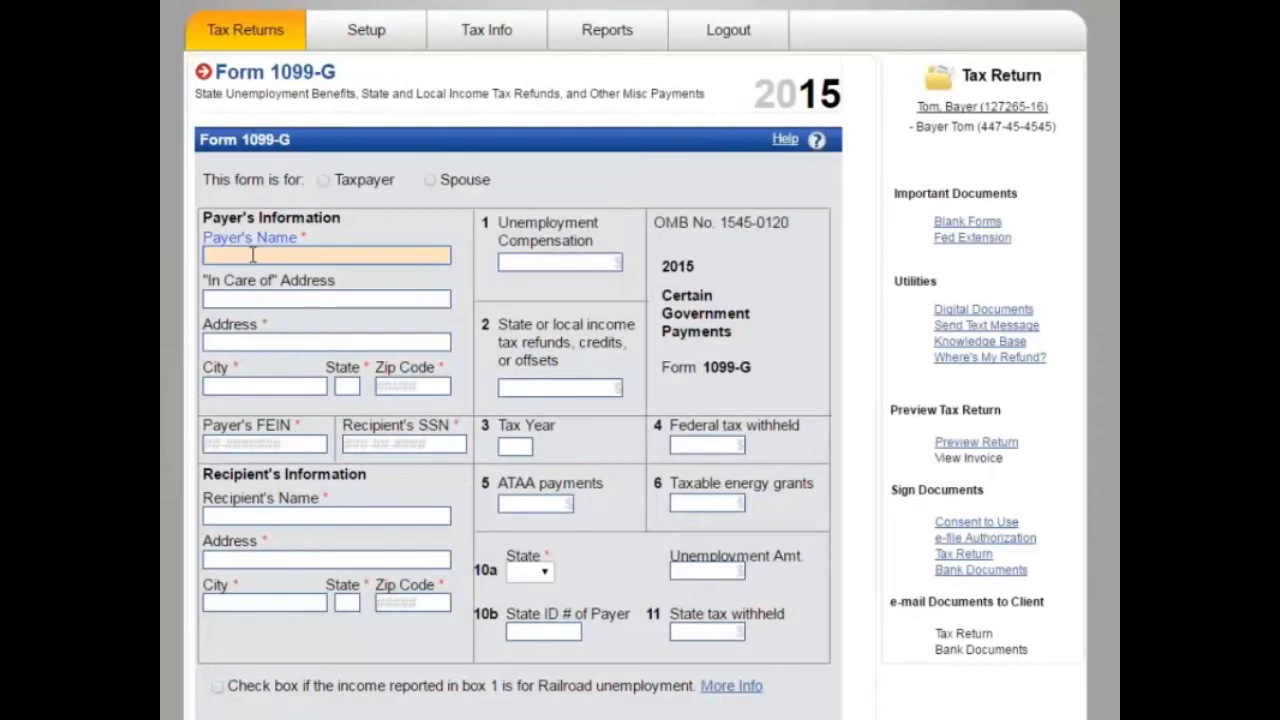
click(323, 181)
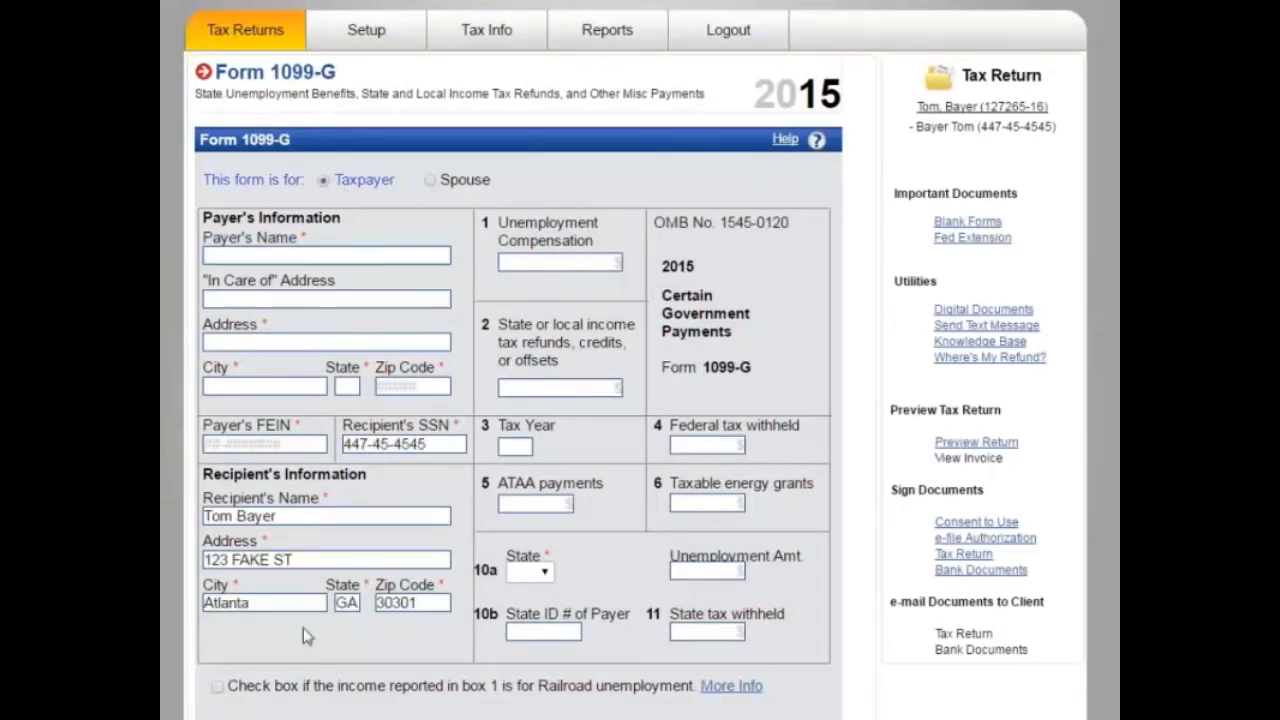
Step: Enter payer State of GA with its street address and ZIP 30301
click(238, 256)
text(St)
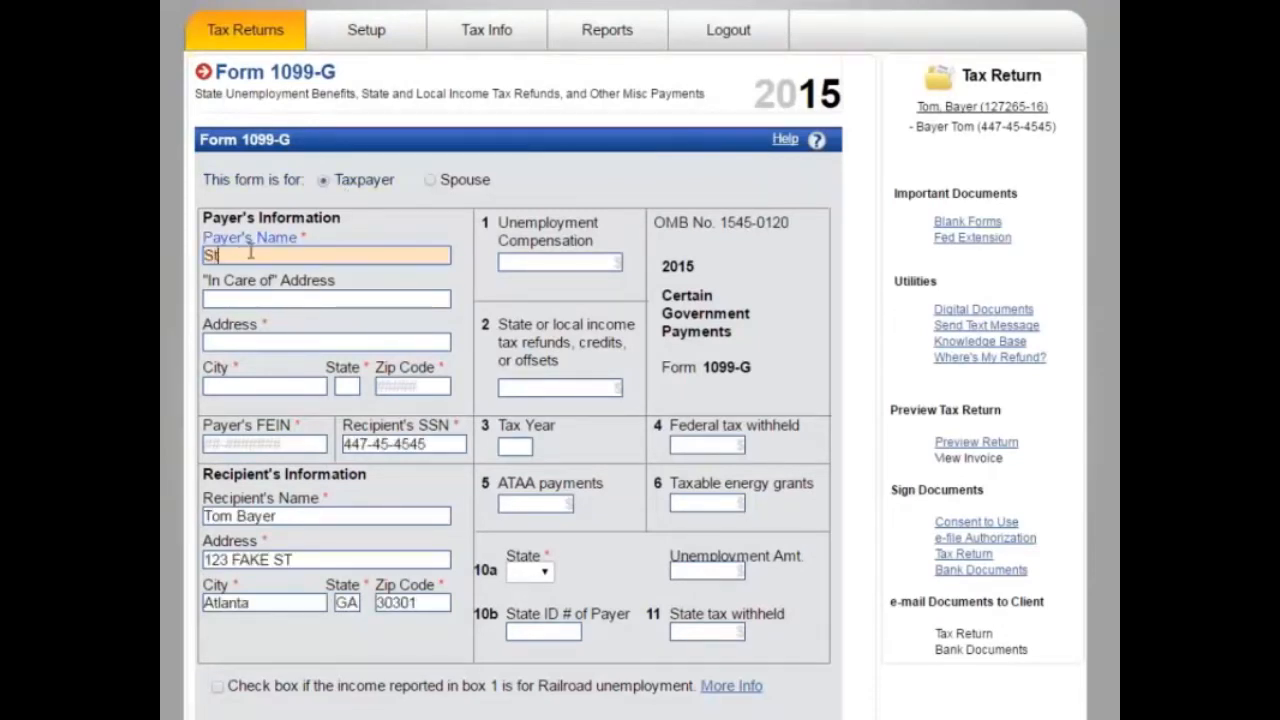
text(ate of GA)
key(Tab)
key(Tab)
text(321 Main St)
key(Tab)
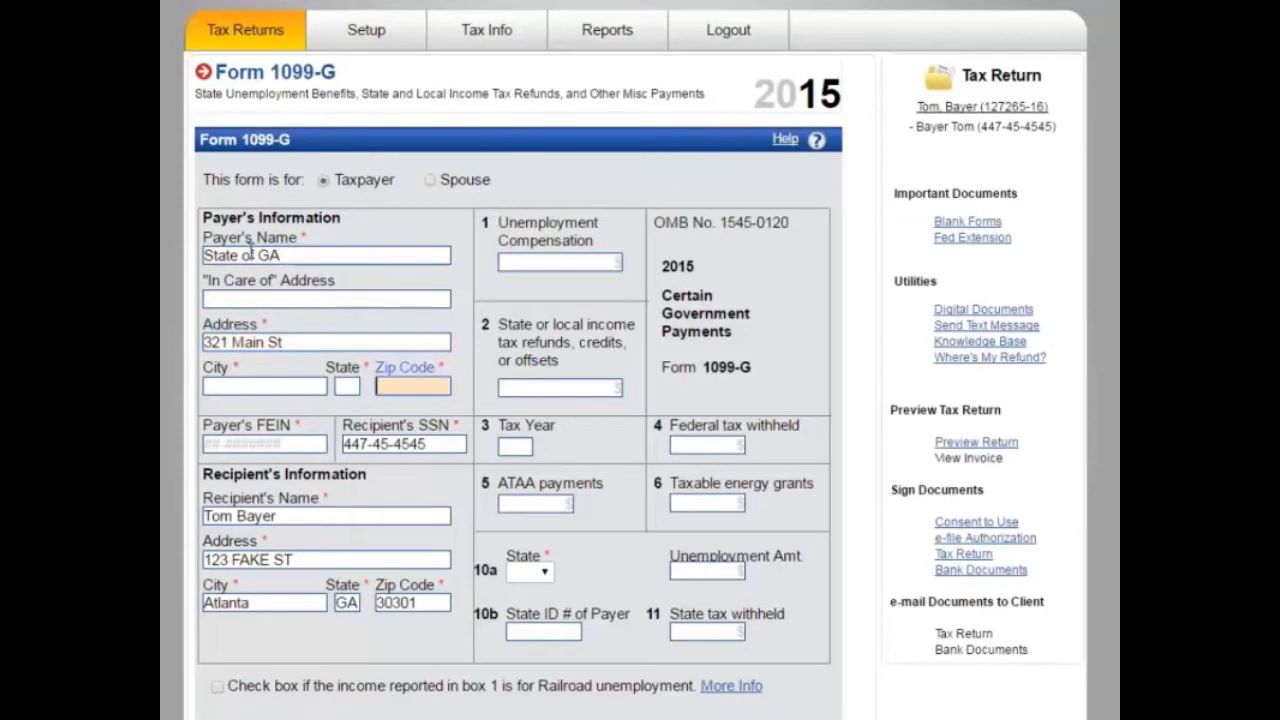
text(30301)
key(Tab)
Step: Enter unemployment compensation 2,000 and federal tax withheld 350, then save past the missing-fields warning
click(560, 262)
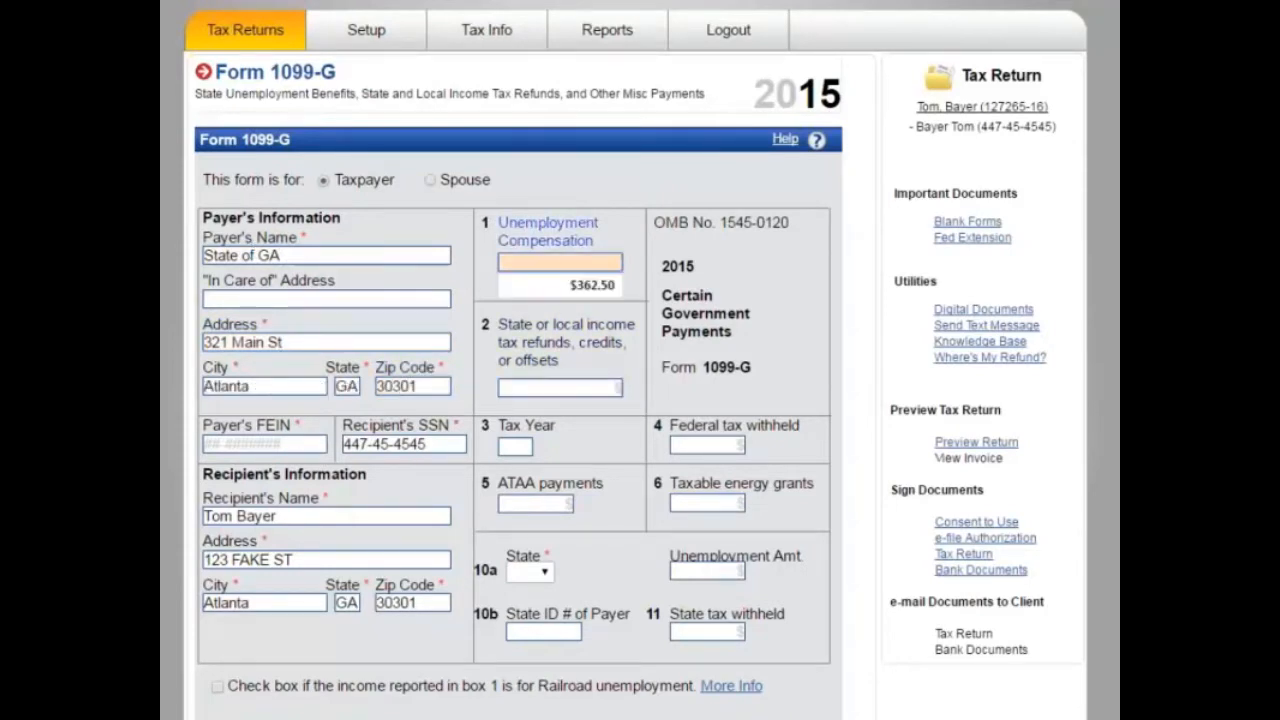
text(2,000)
key(Tab)
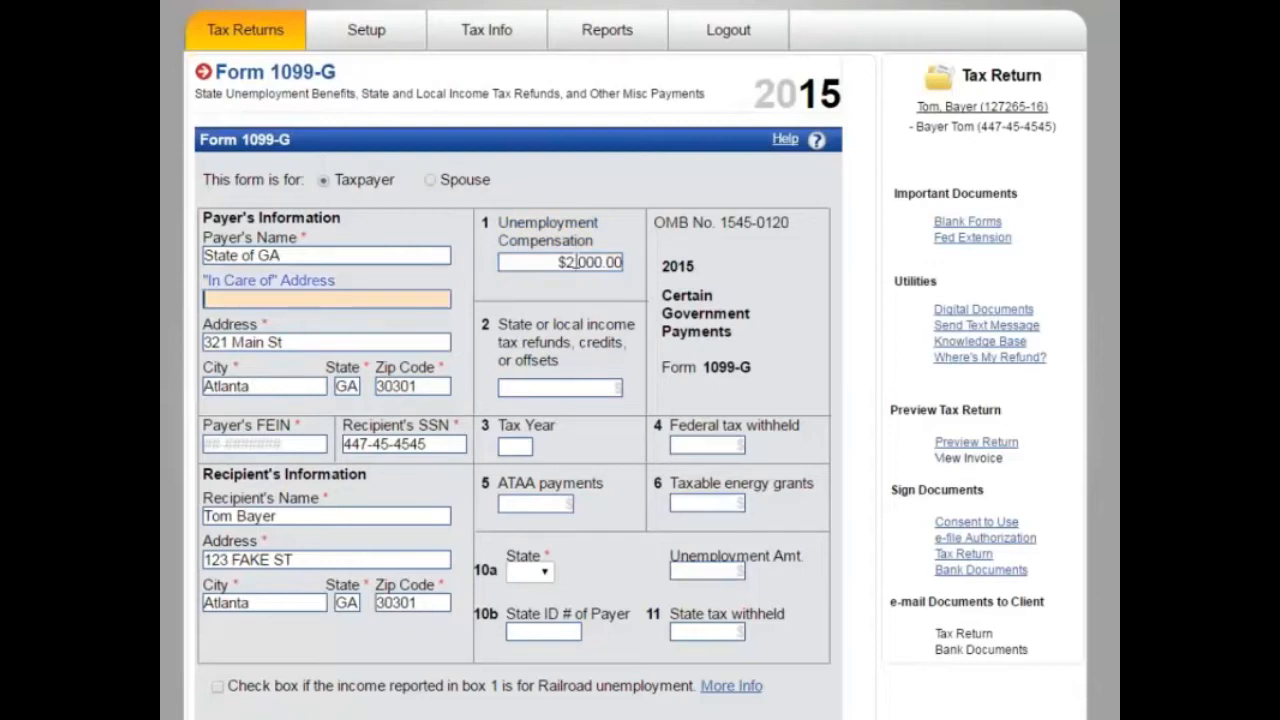
click(590, 390)
text(350)
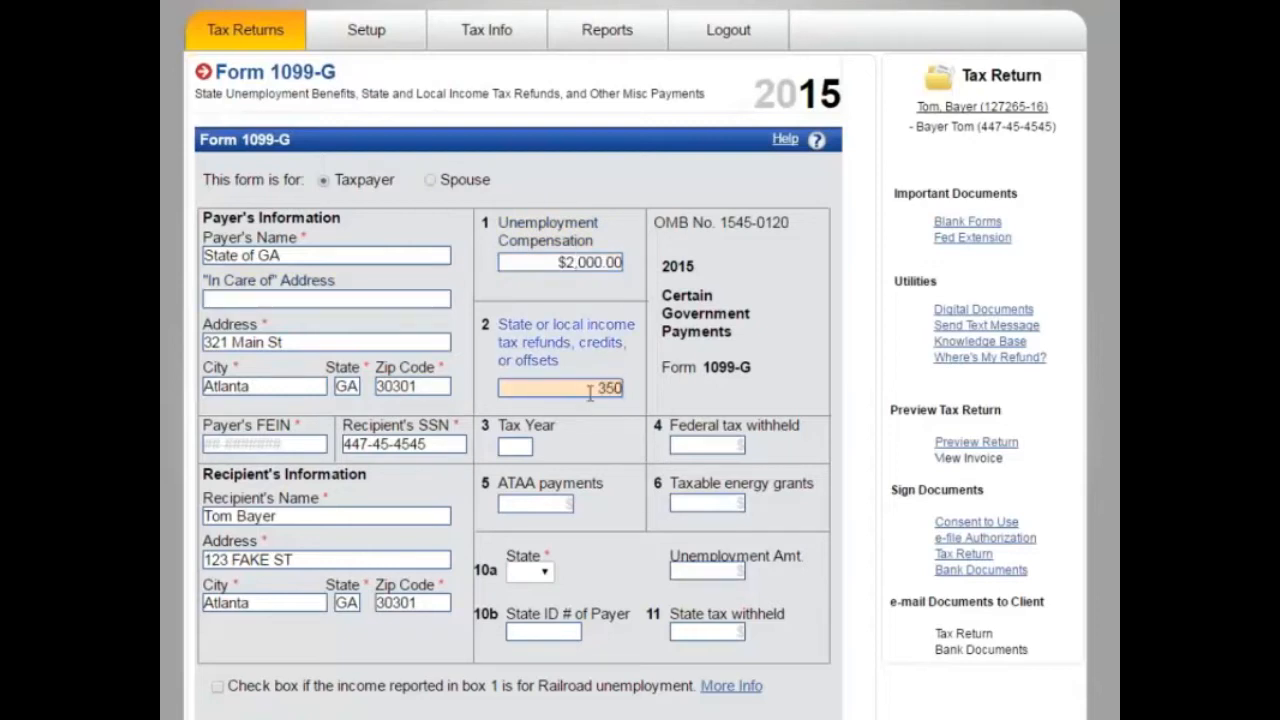
key(BackSpace)
key(BackSpace)
key(BackSpace)
key(Tab)
key(Tab)
key(Tab)
text(3)
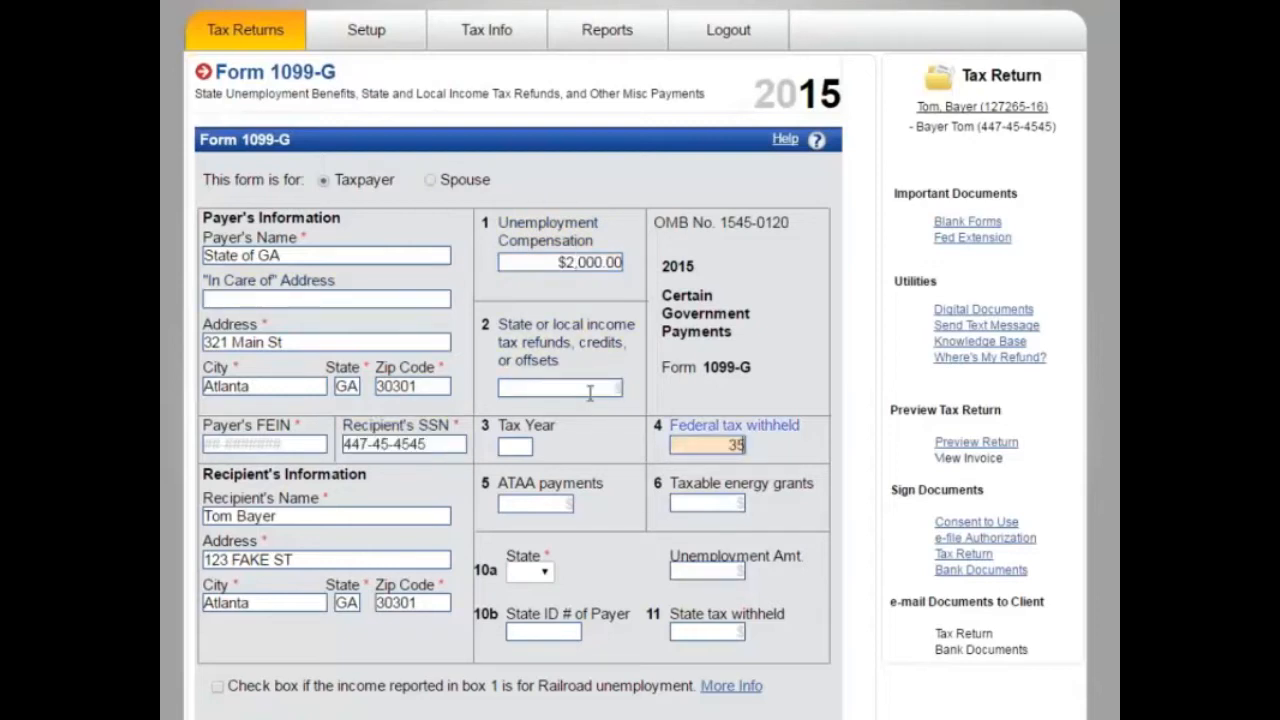
text(50)
key(Tab)
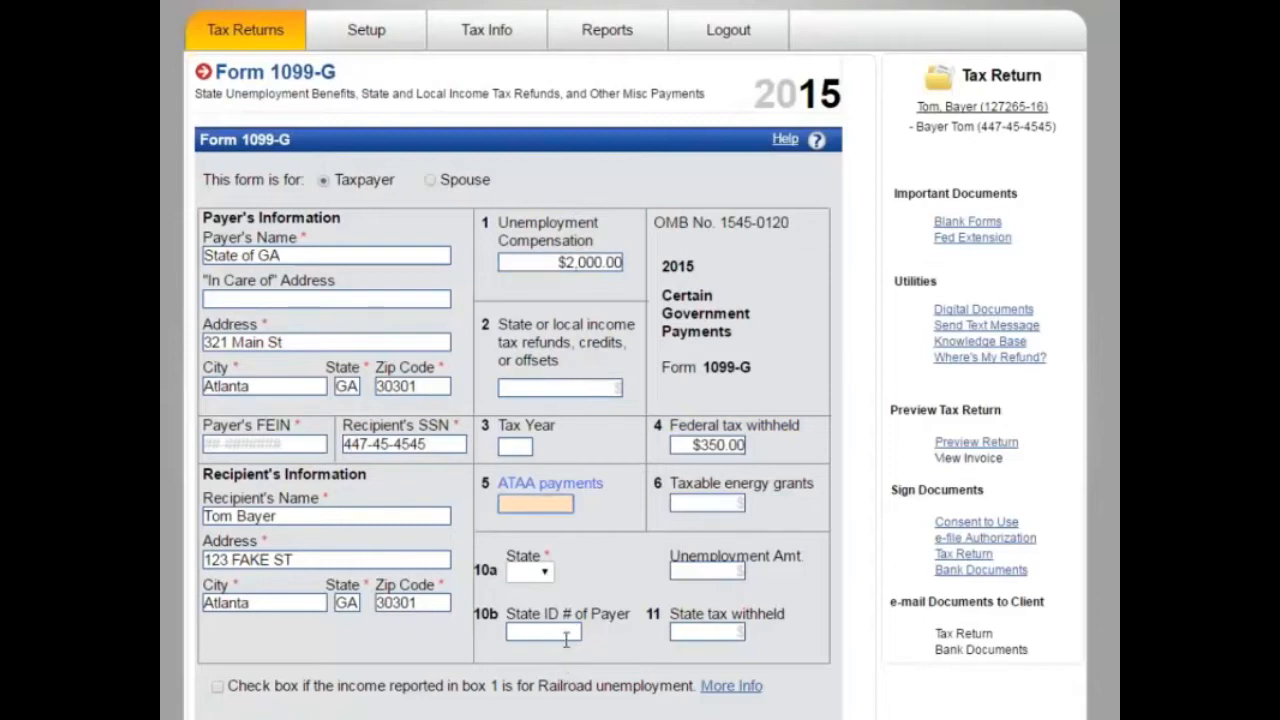
key(Return)
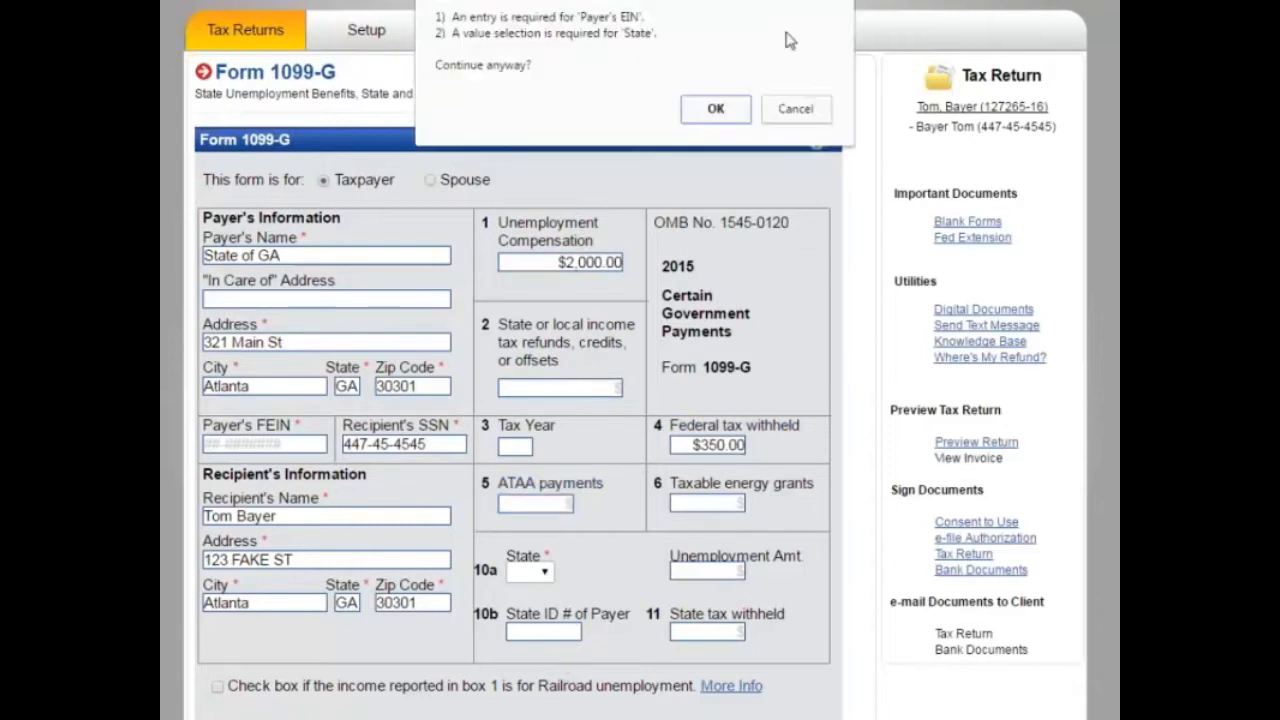
click(716, 107)
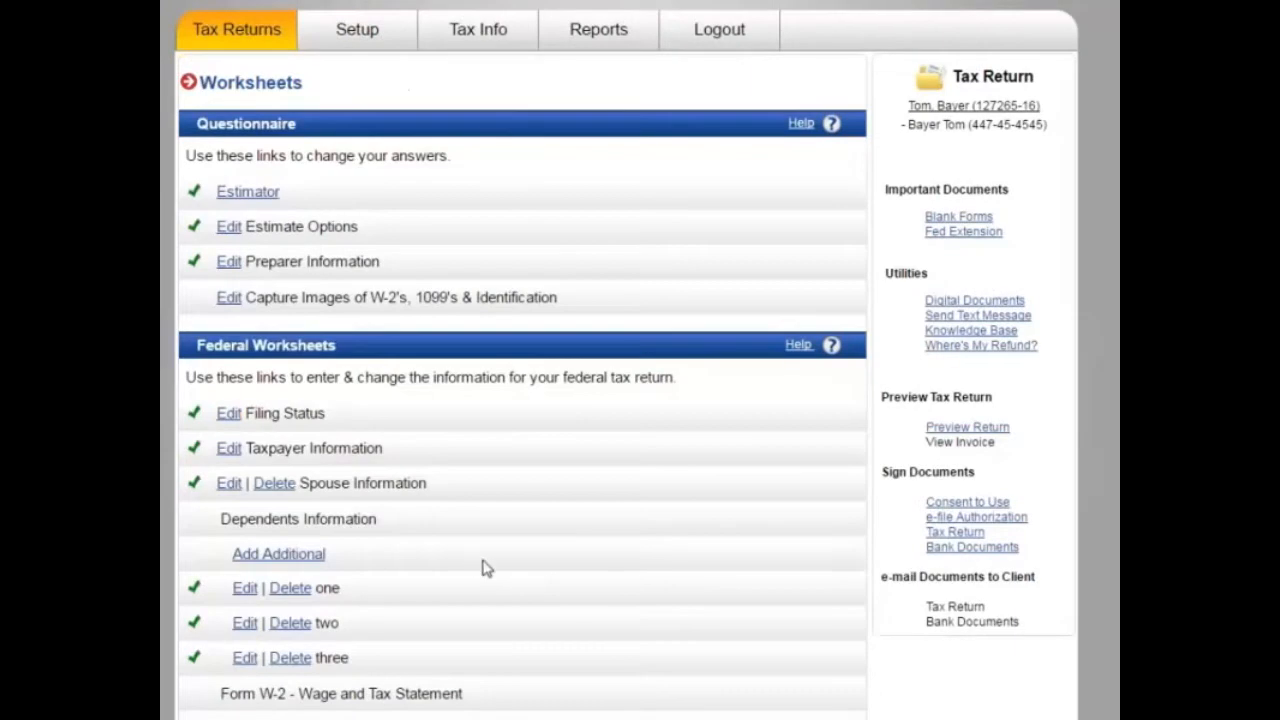
Step: Reopen the State of GA 1099-G and return from the save warning to fix missing fields
scroll(409, 586, down, 3)
scroll(292, 675, down, 2)
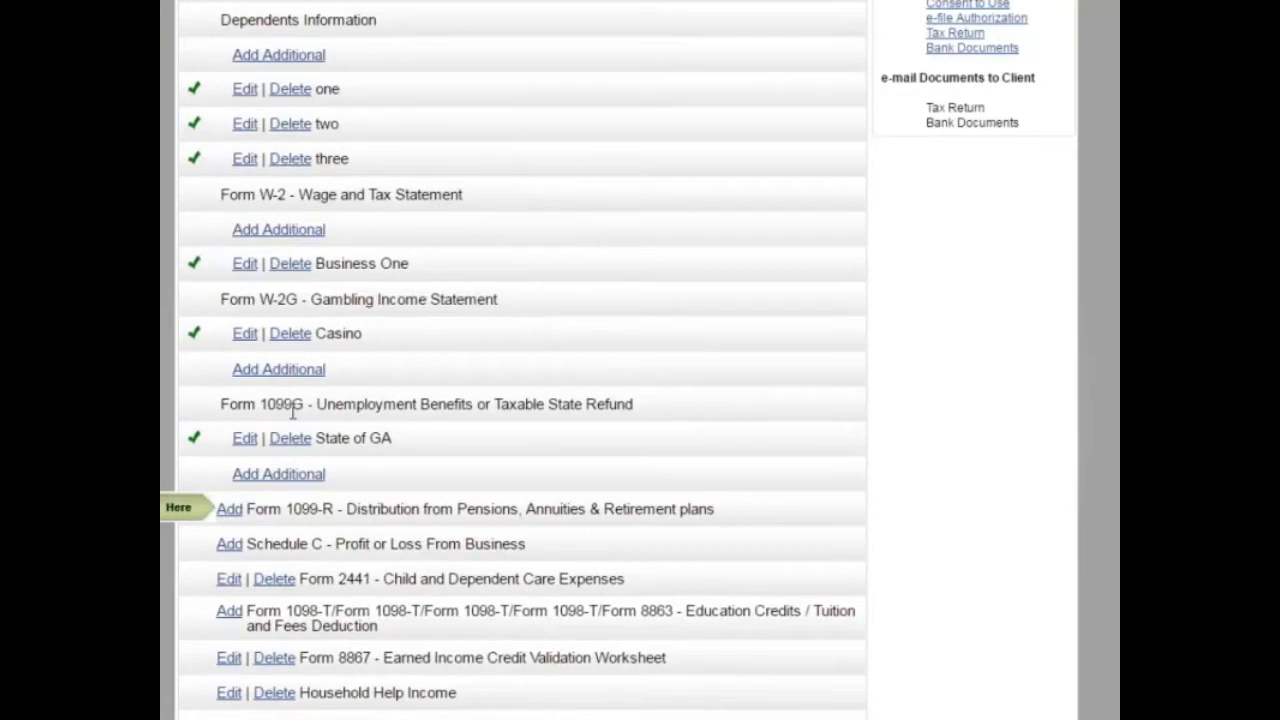
drag(326, 444, 326, 447)
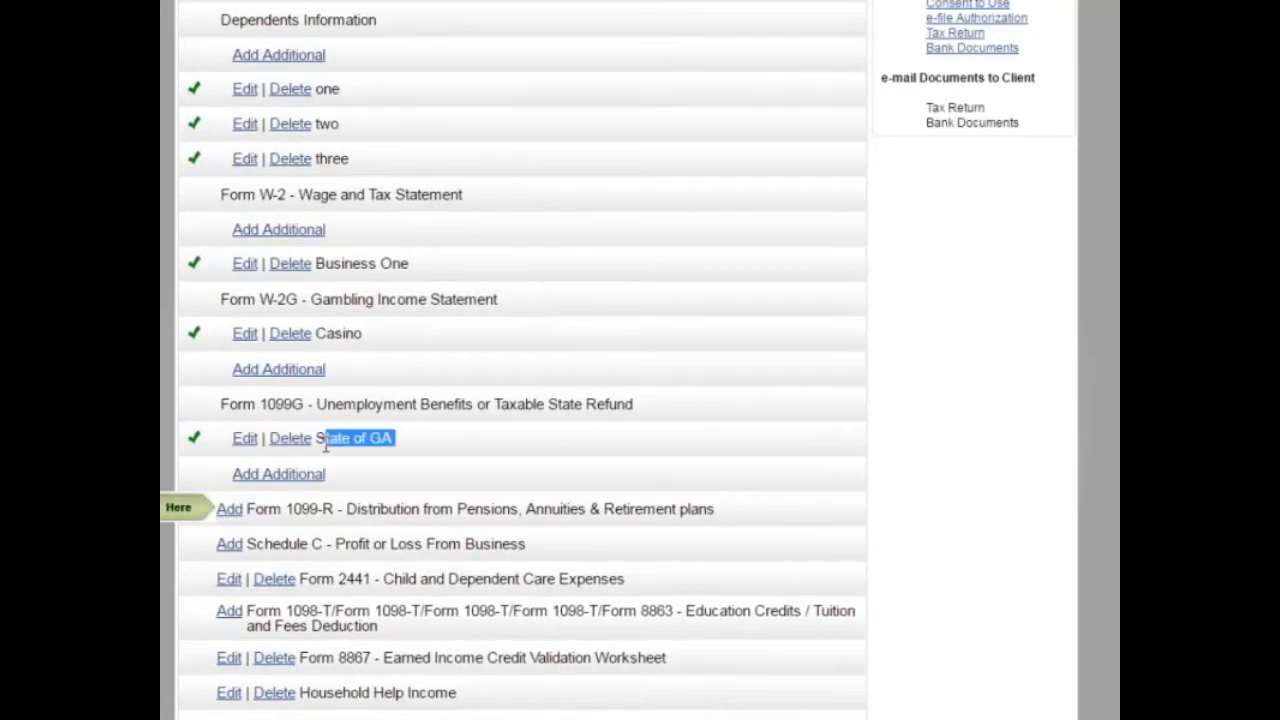
click(245, 438)
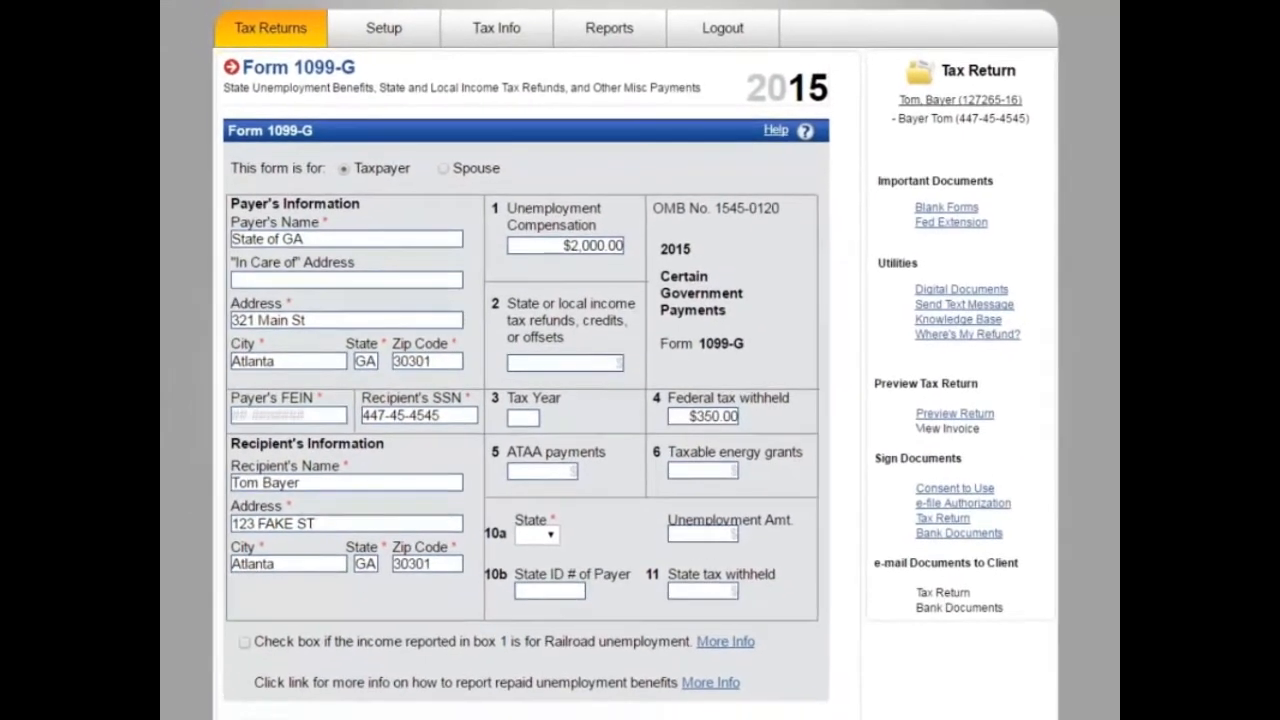
click(782, 703)
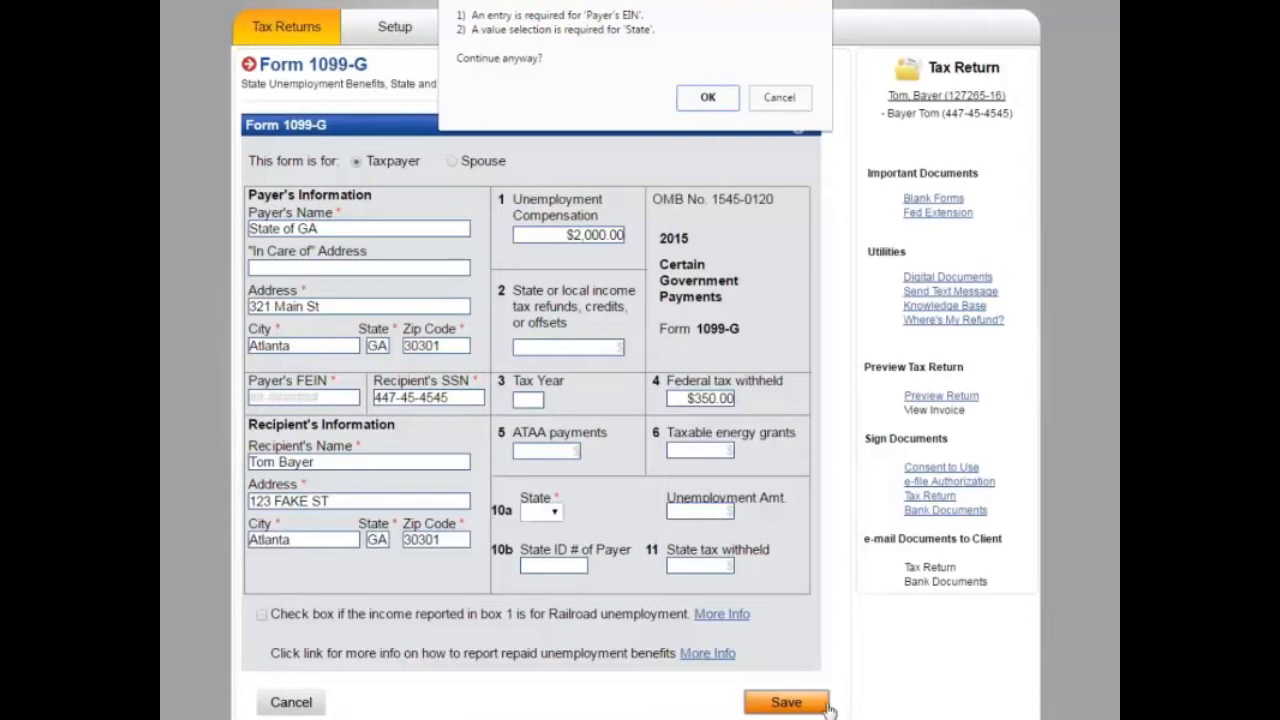
click(777, 98)
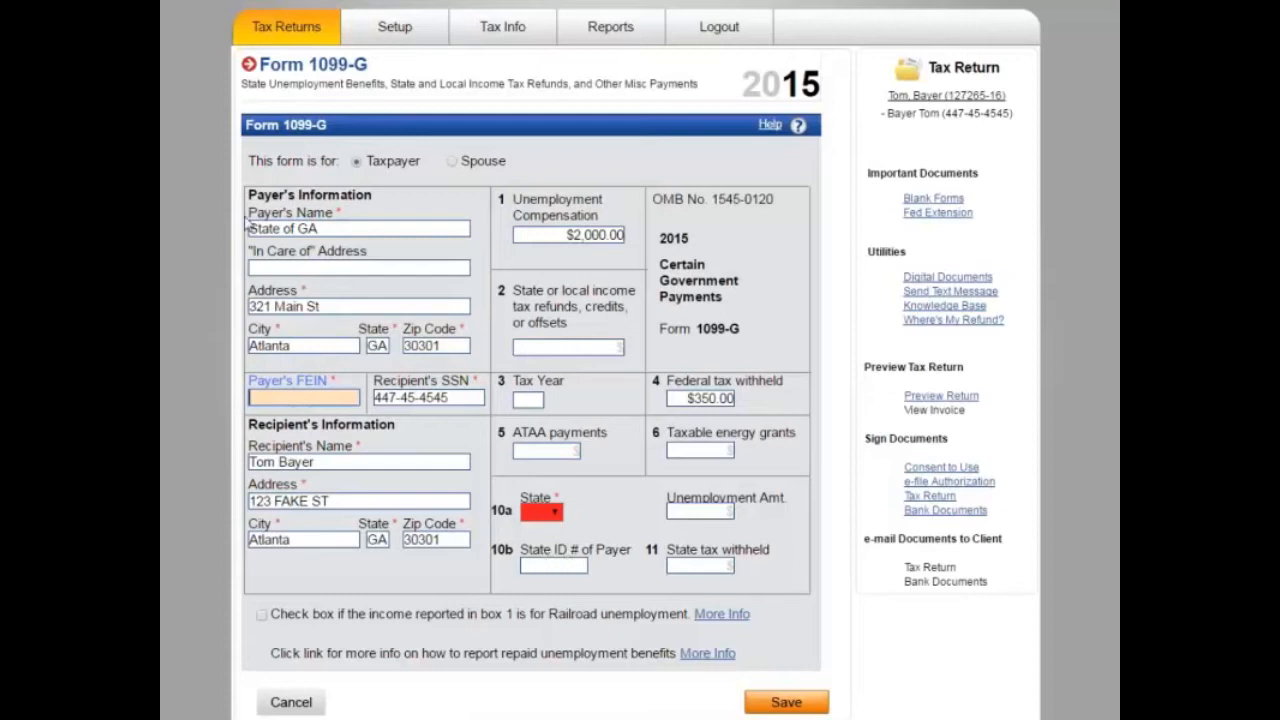
Step: Enter the payer's FEIN, set box 10a state to GA, and save the 1099-G
click(296, 396)
key(Tab)
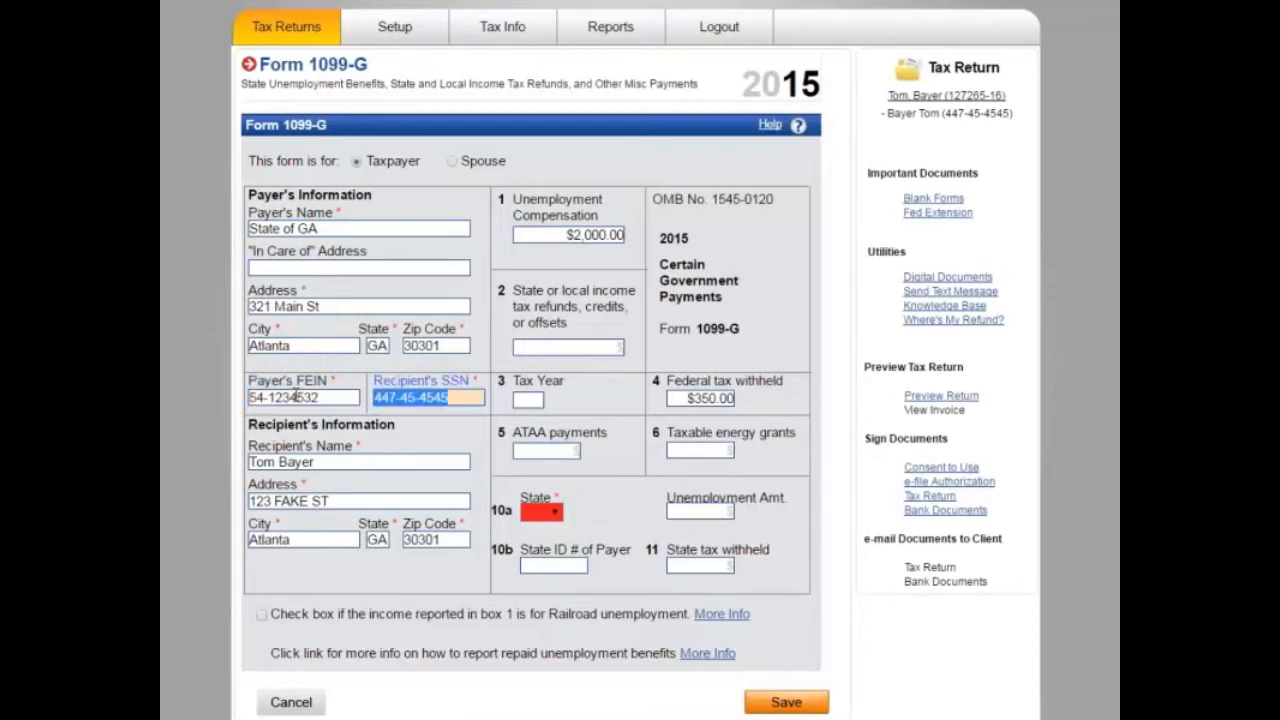
click(548, 511)
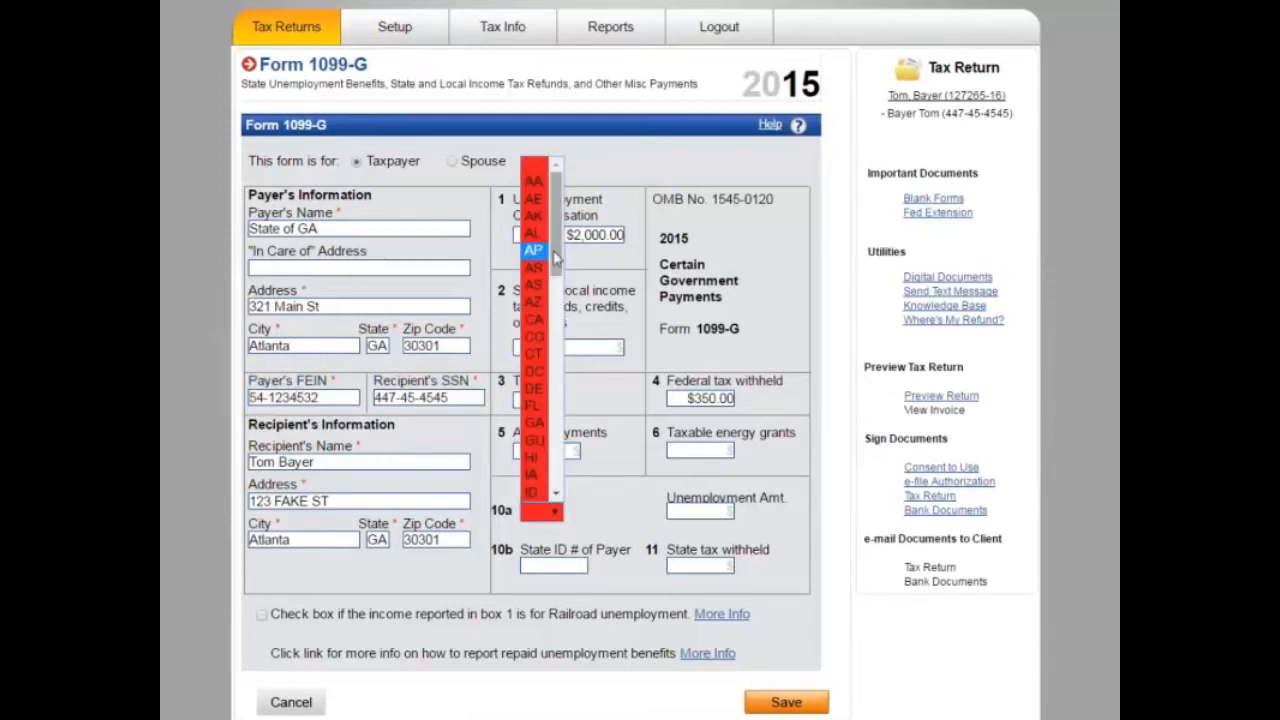
click(536, 320)
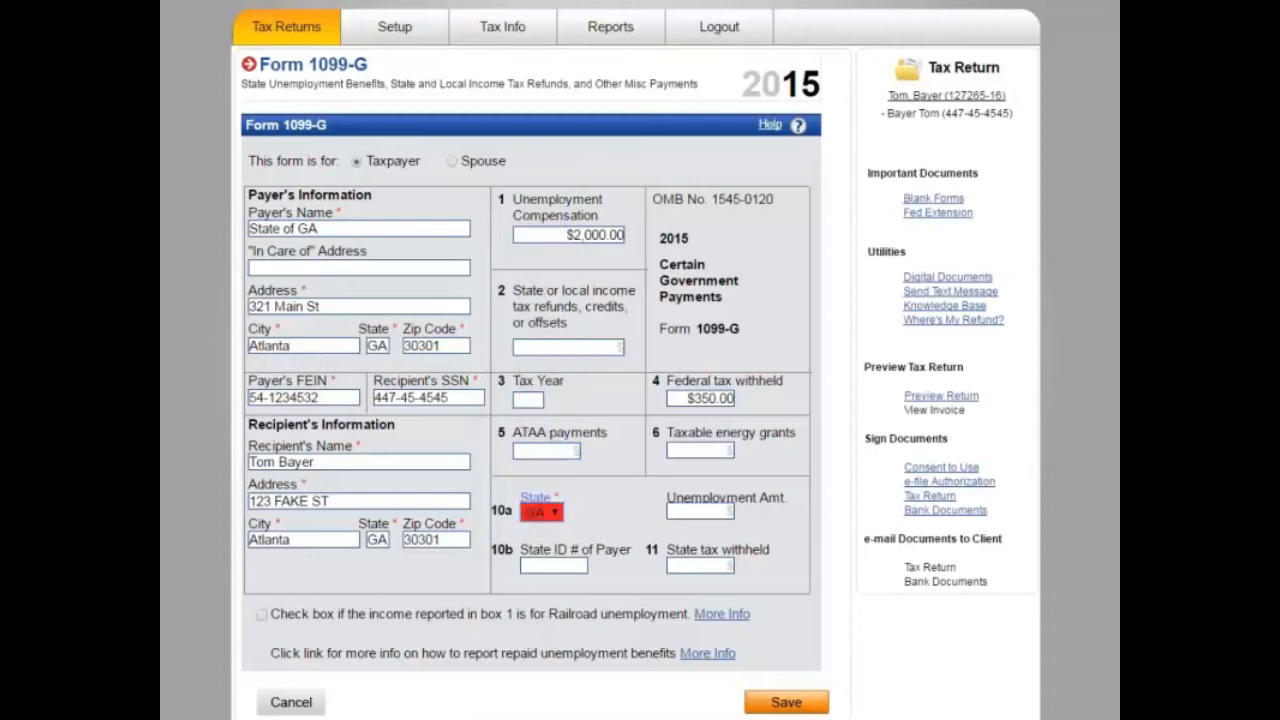
click(772, 703)
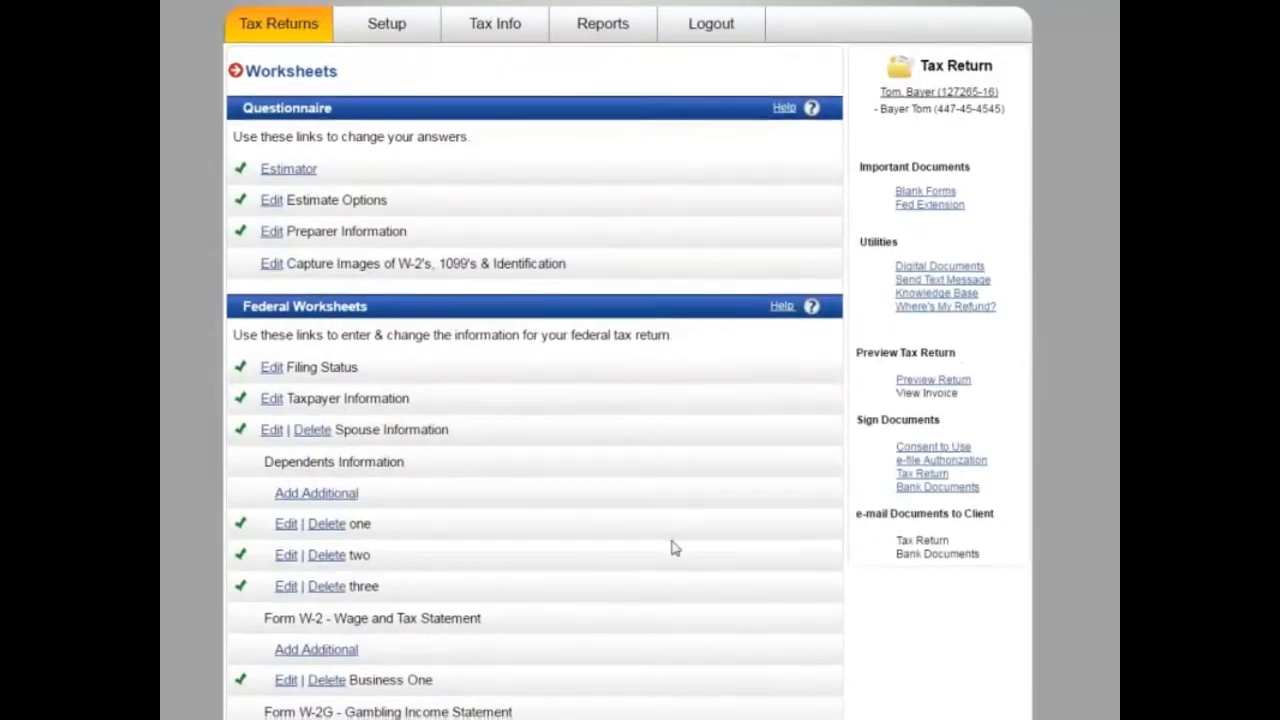
Step: Mark the 1099-R as the taxpayer's and enter payer Retirement Corp with its street address and ZIP
scroll(674, 545, down, 5)
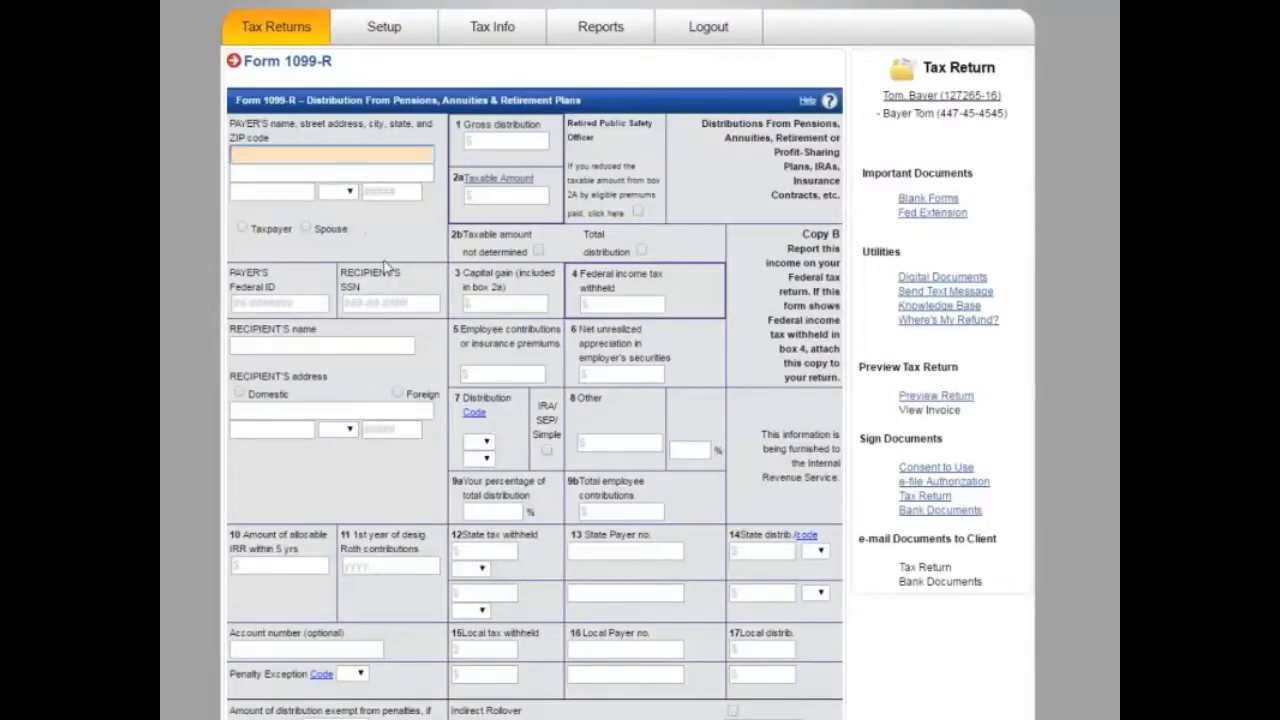
click(245, 231)
click(310, 153)
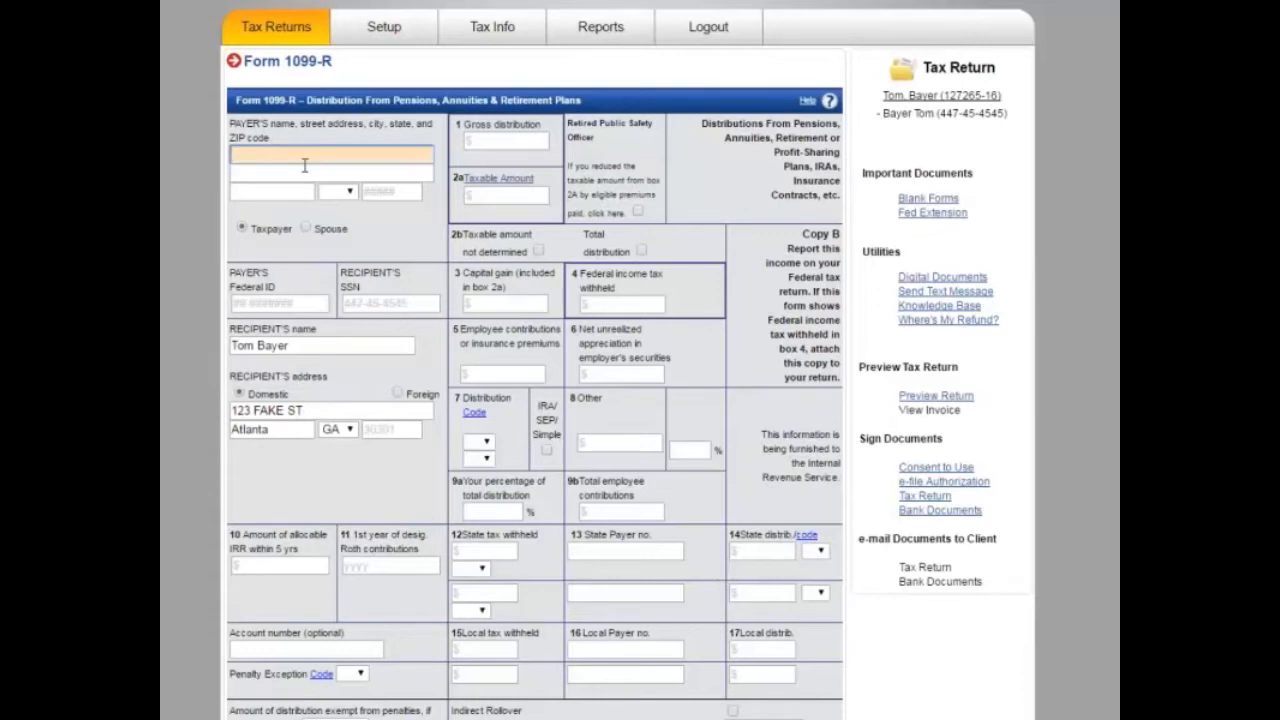
text(Retirement Corp)
key(Tab)
key(Tab)
key(Tab)
key(Tab)
text(30301)
key(Tab)
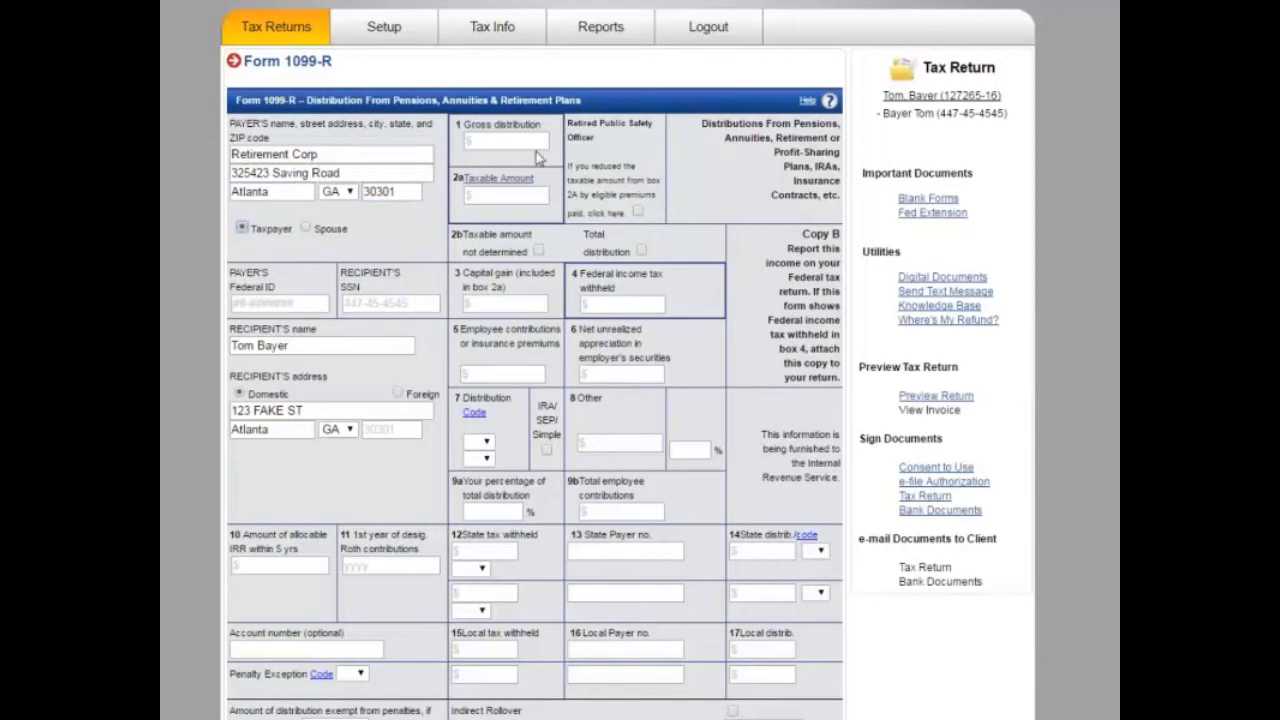
Step: Enter $1,500 gross and taxable distribution, choose code 4, and tick IRA/SEP/Simple
click(536, 146)
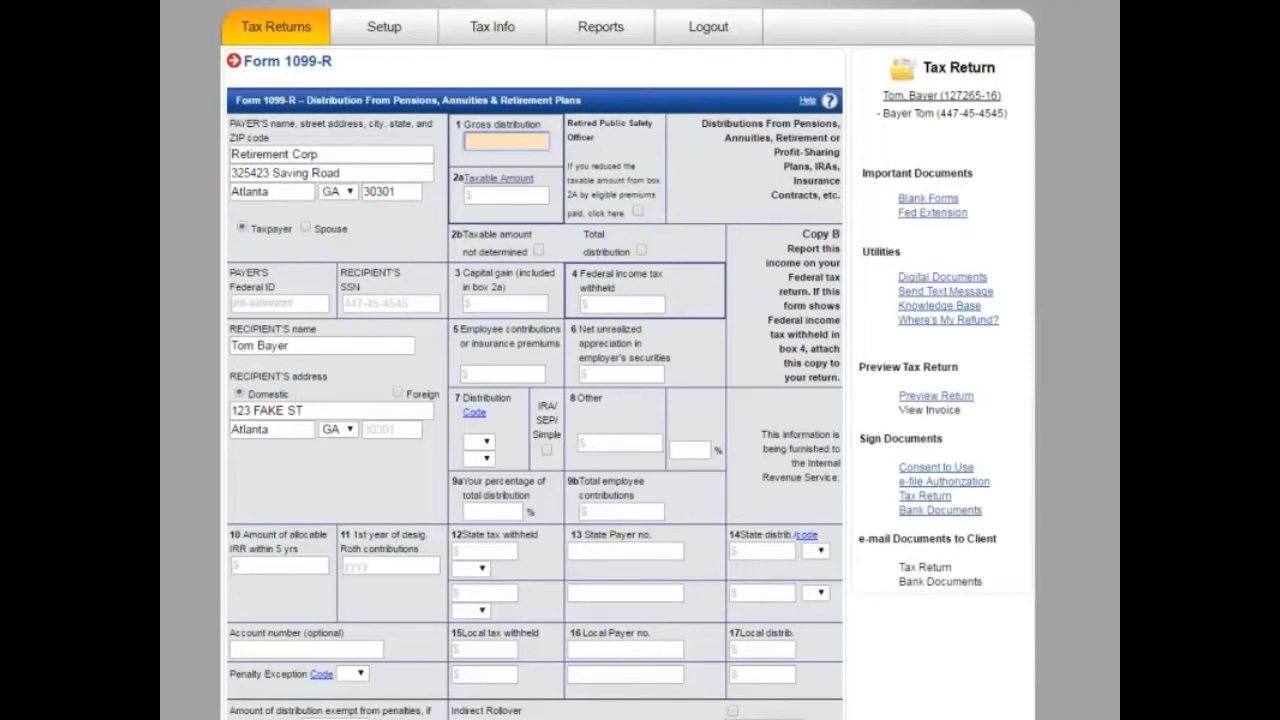
text(1500)
key(Tab)
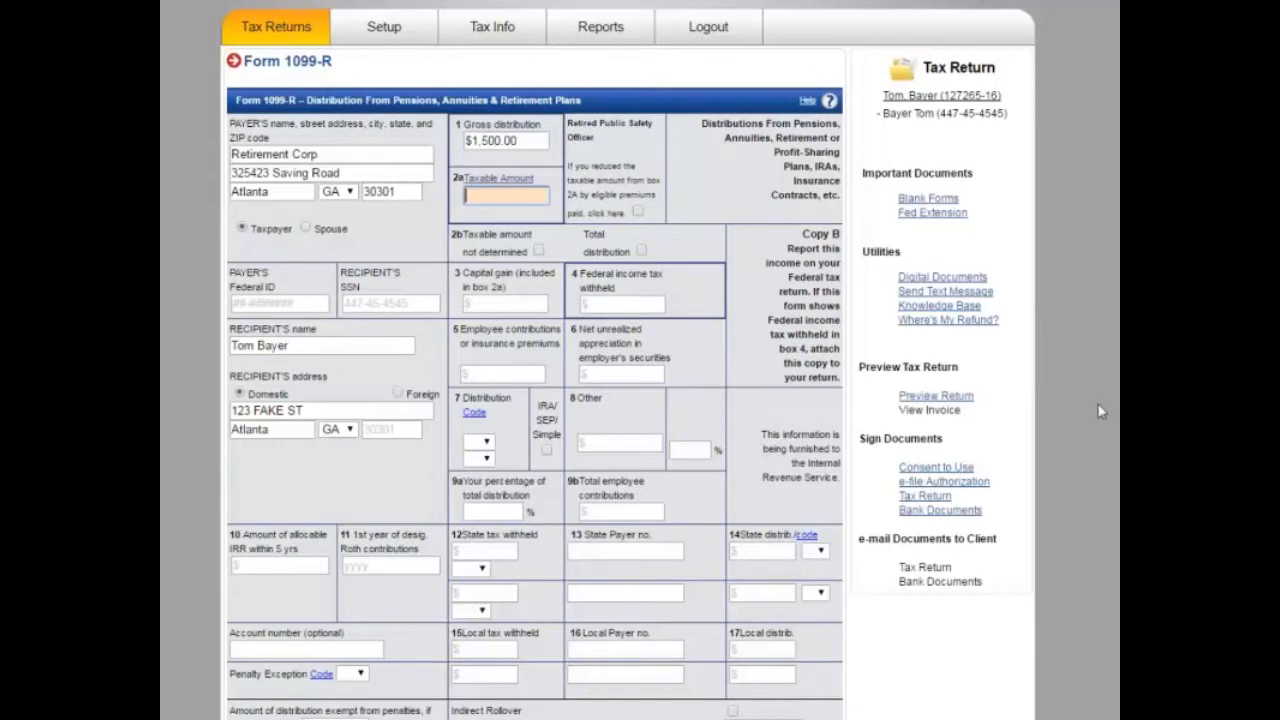
text(1500)
key(Tab)
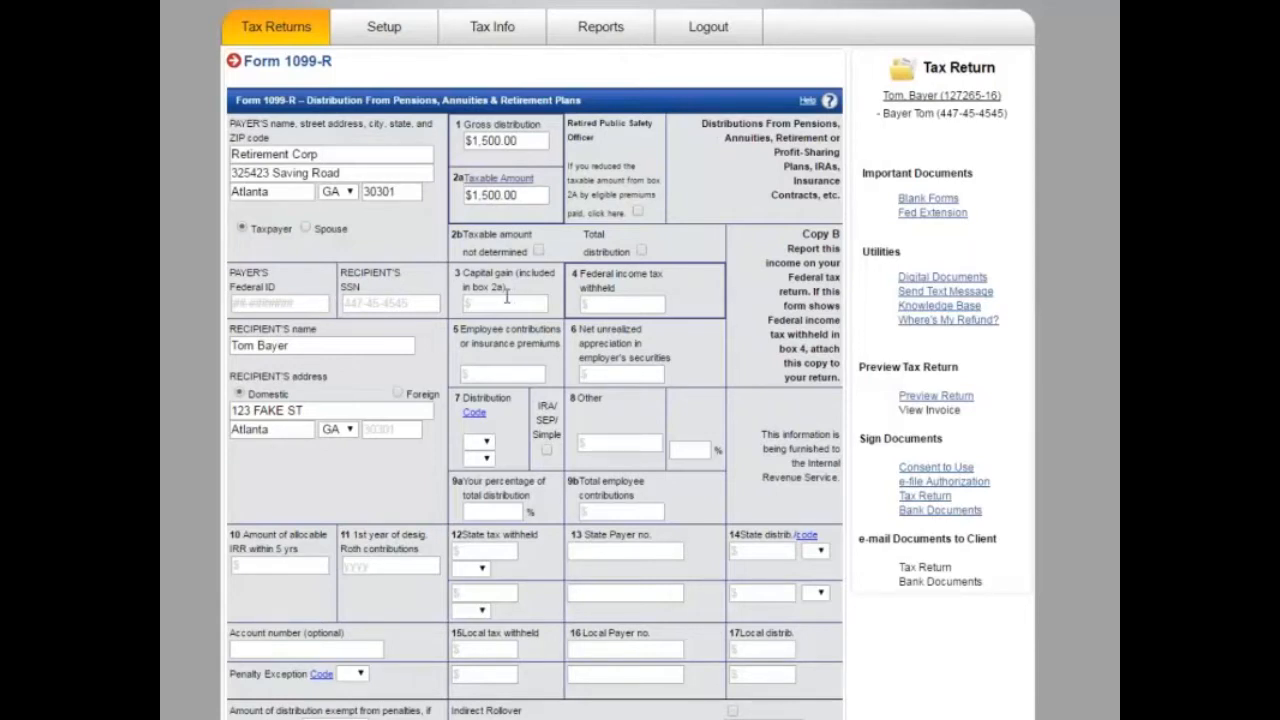
click(486, 443)
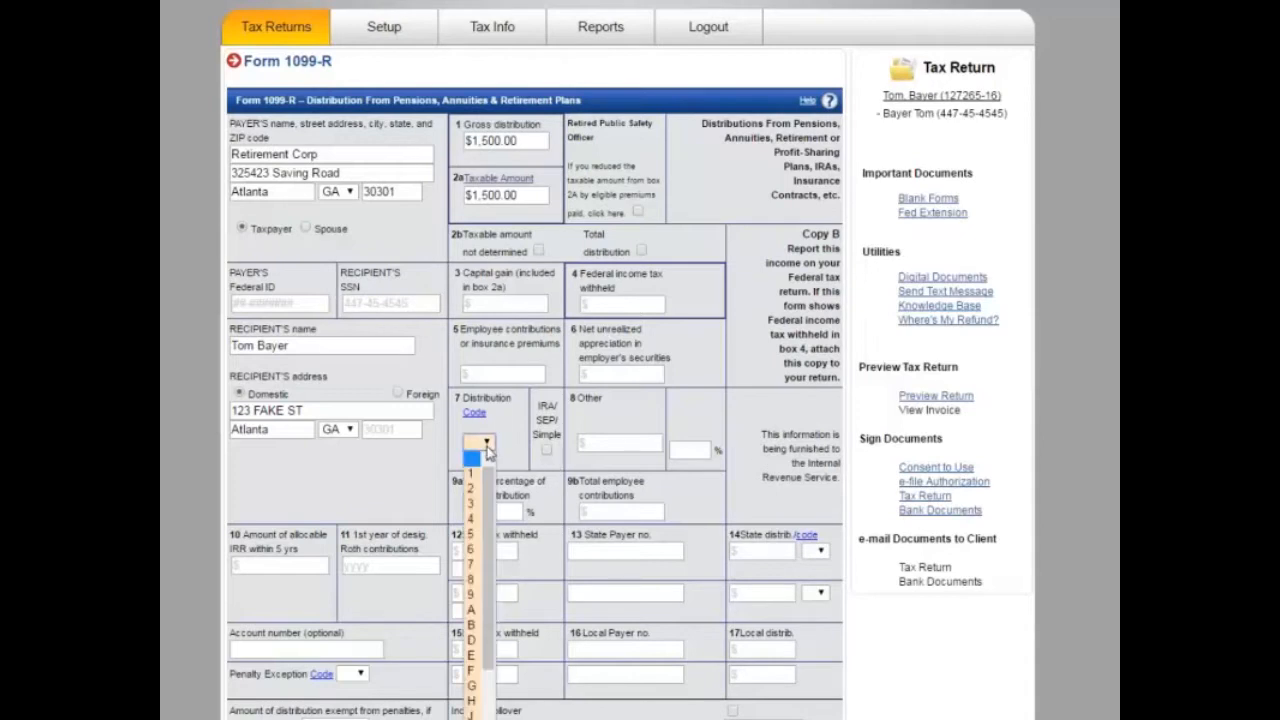
click(471, 518)
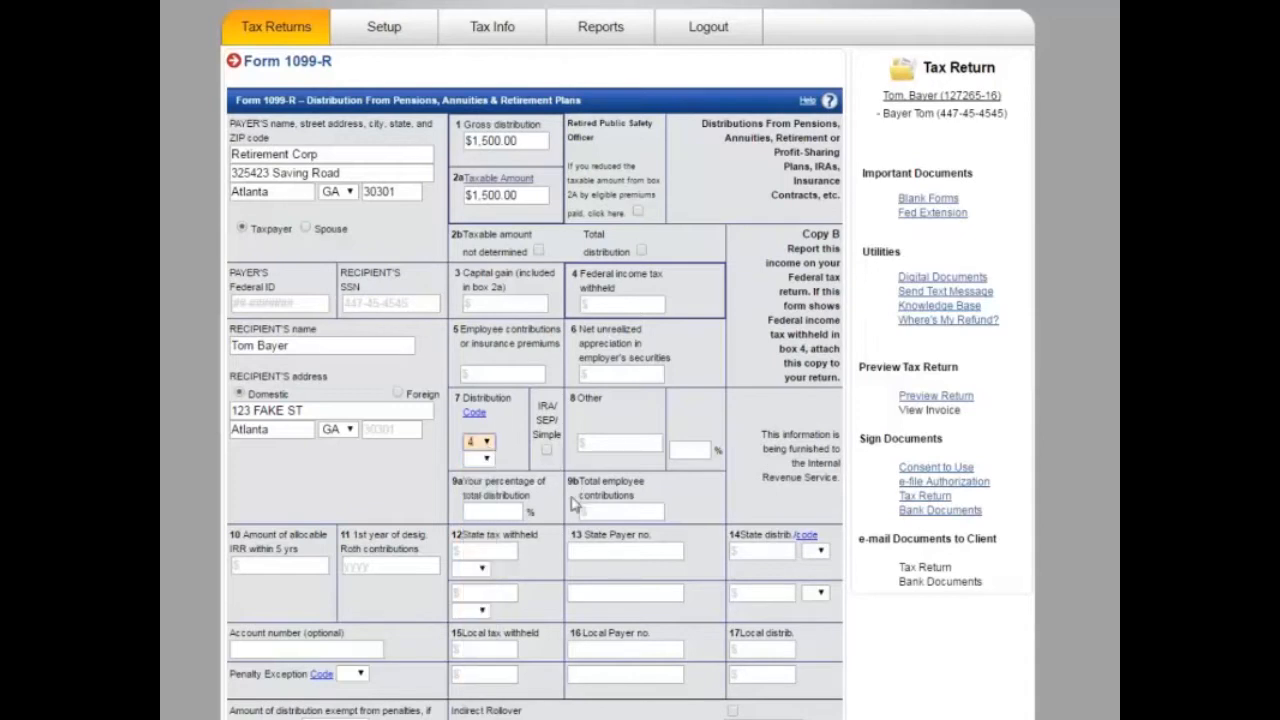
click(547, 451)
Step: Attempt to save the 1099-R and dismiss the missing-entry alert
scroll(337, 549, down, 1)
scroll(337, 549, down, 2)
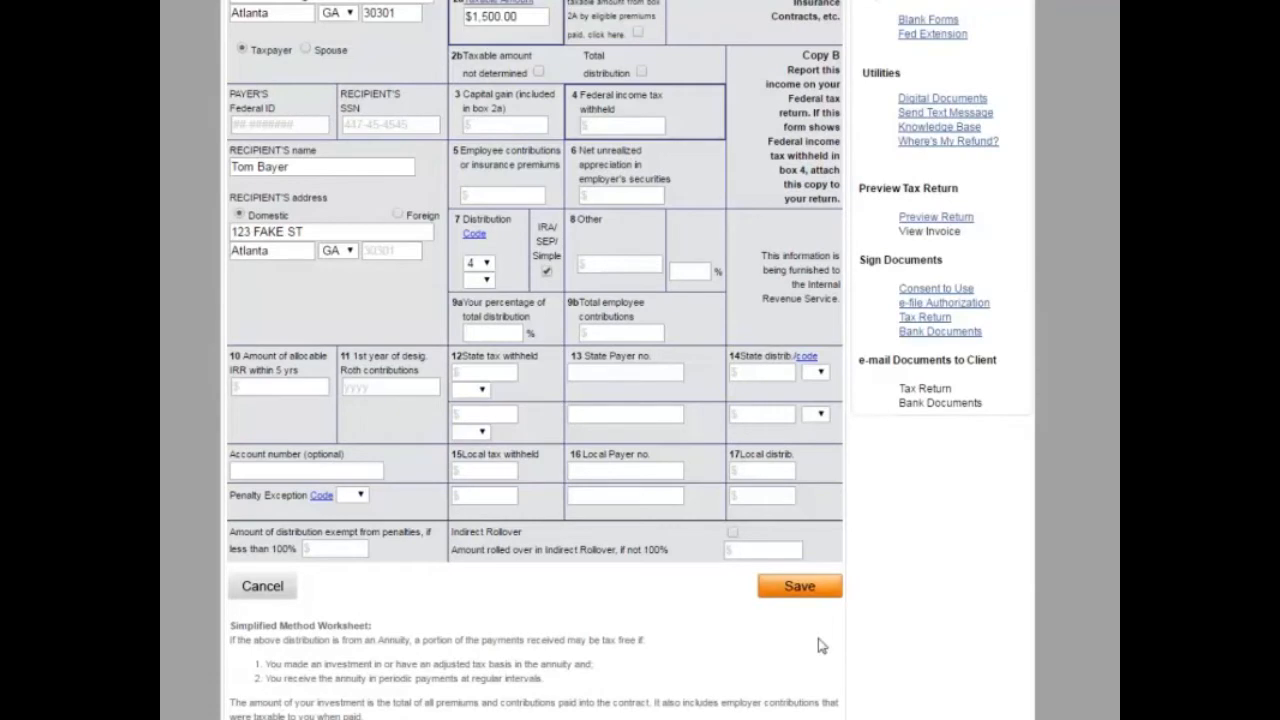
scroll(549, 590, up, 1)
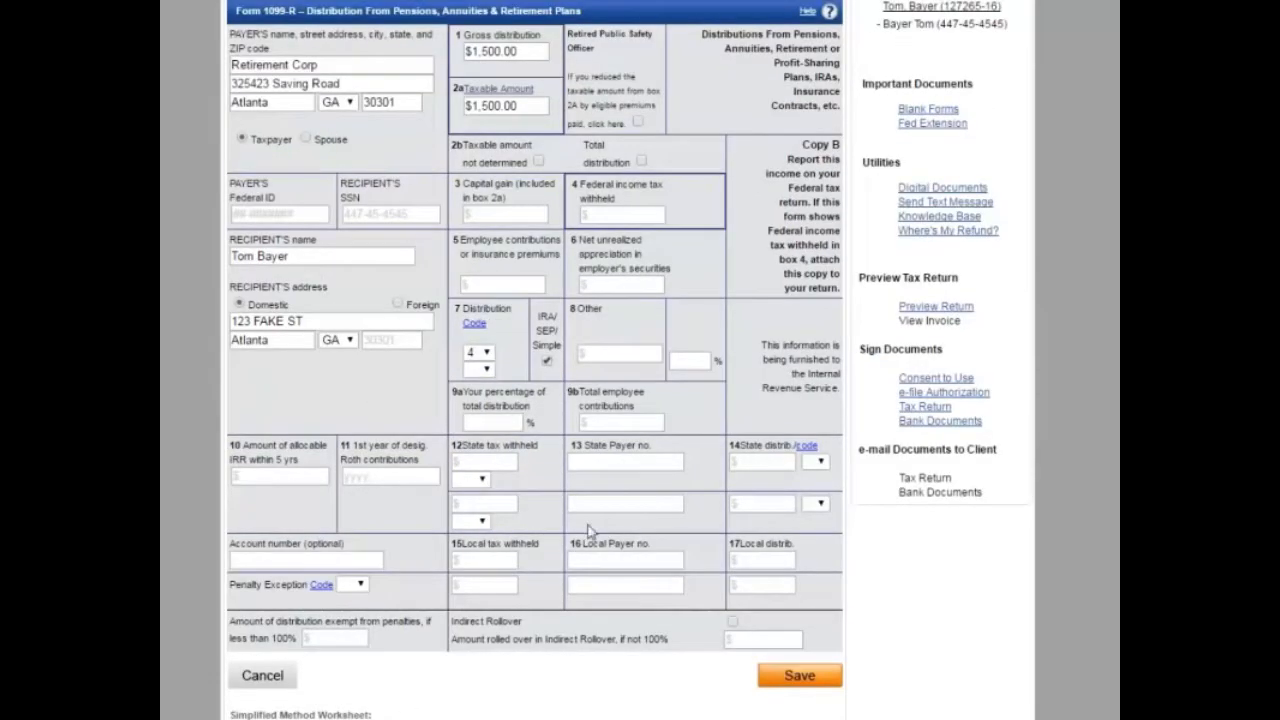
scroll(604, 664, down, 1)
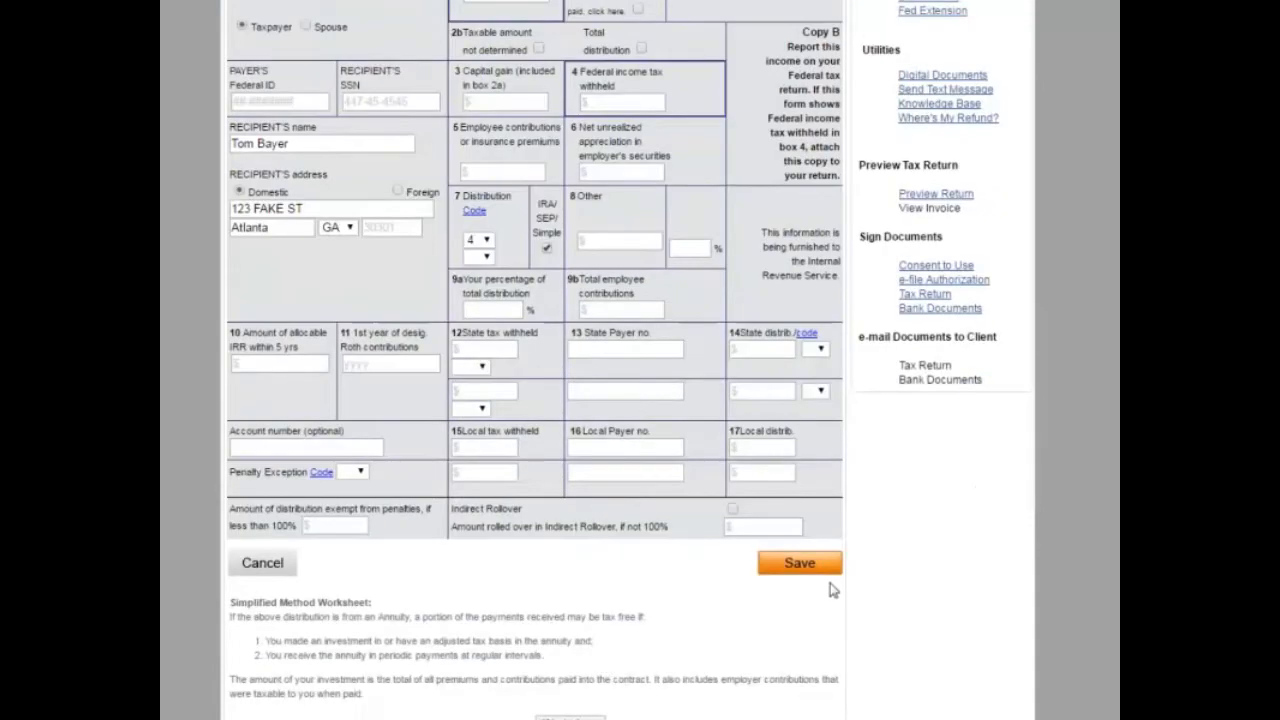
click(805, 565)
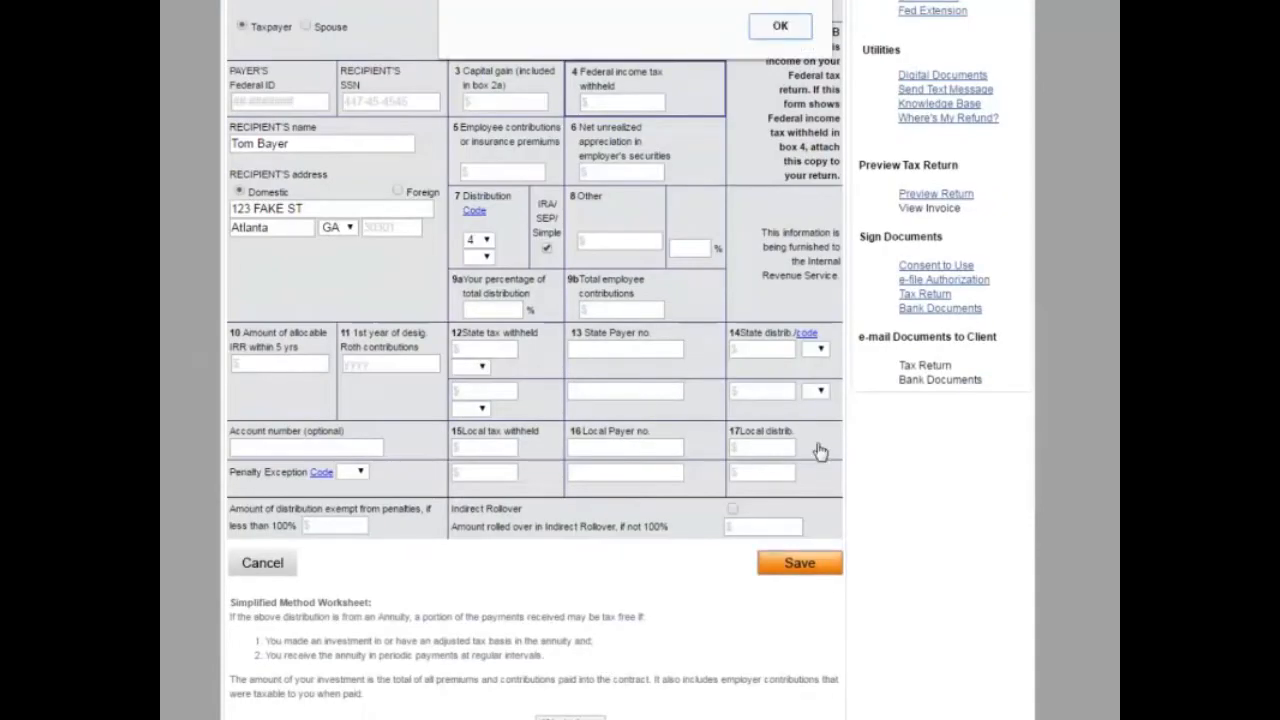
click(776, 26)
Step: Enter the payer's federal ID and save the form back to Worksheets
click(261, 103)
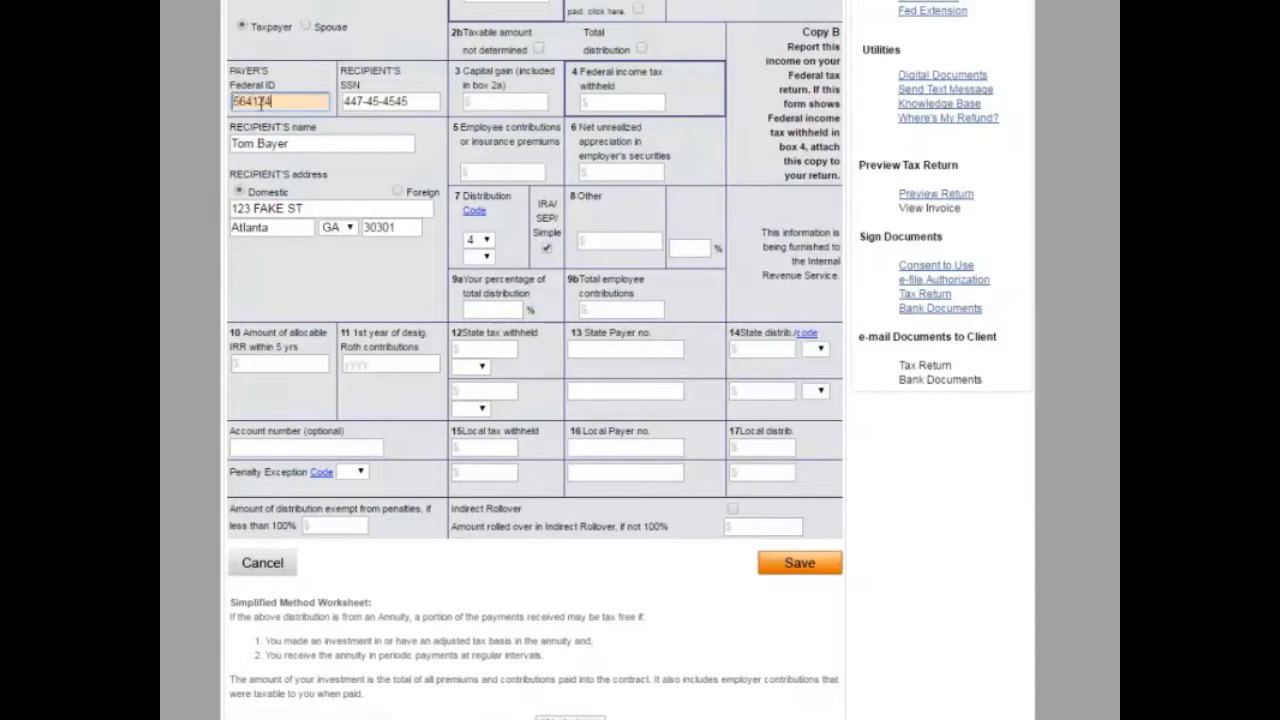
double_click(261, 103)
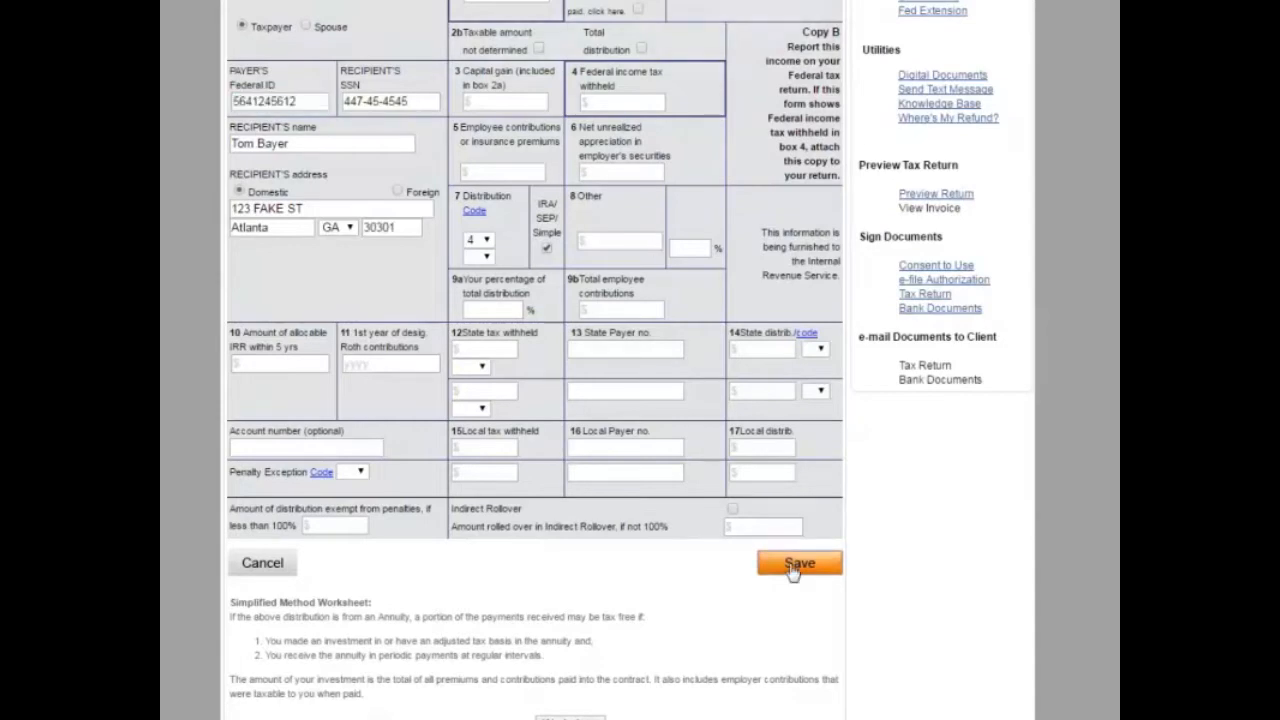
click(800, 563)
click(775, 52)
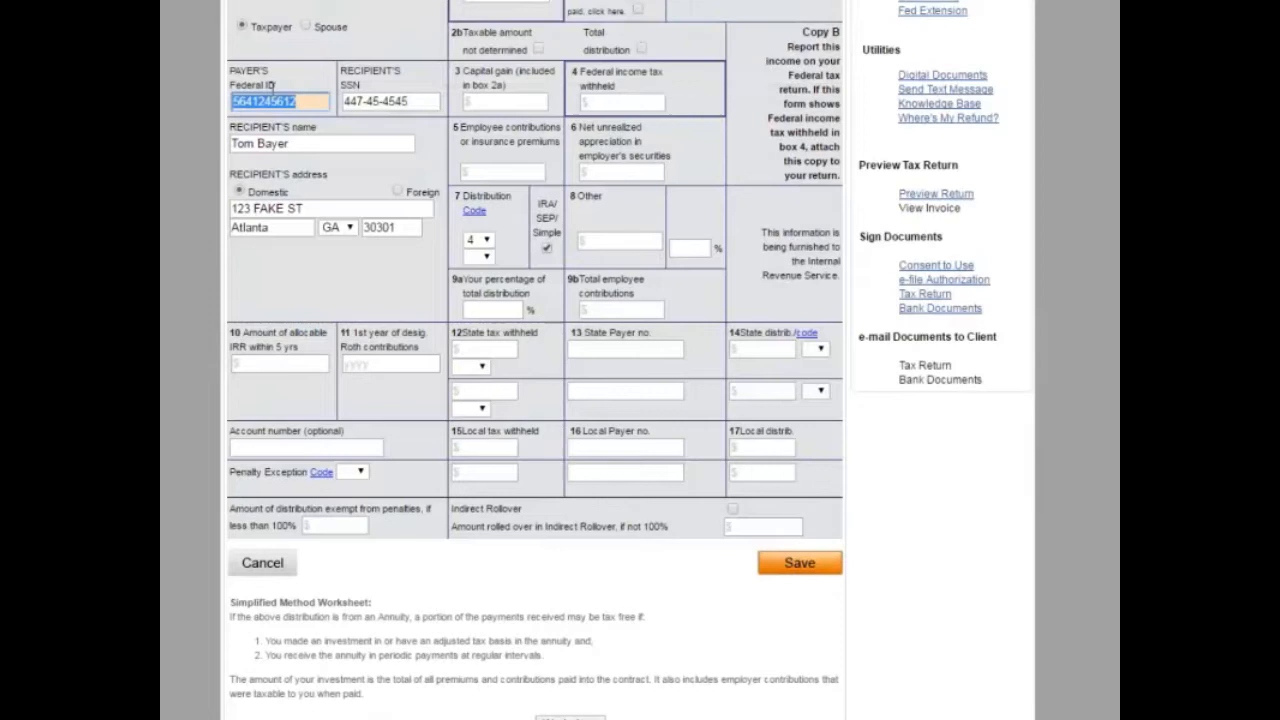
click(322, 101)
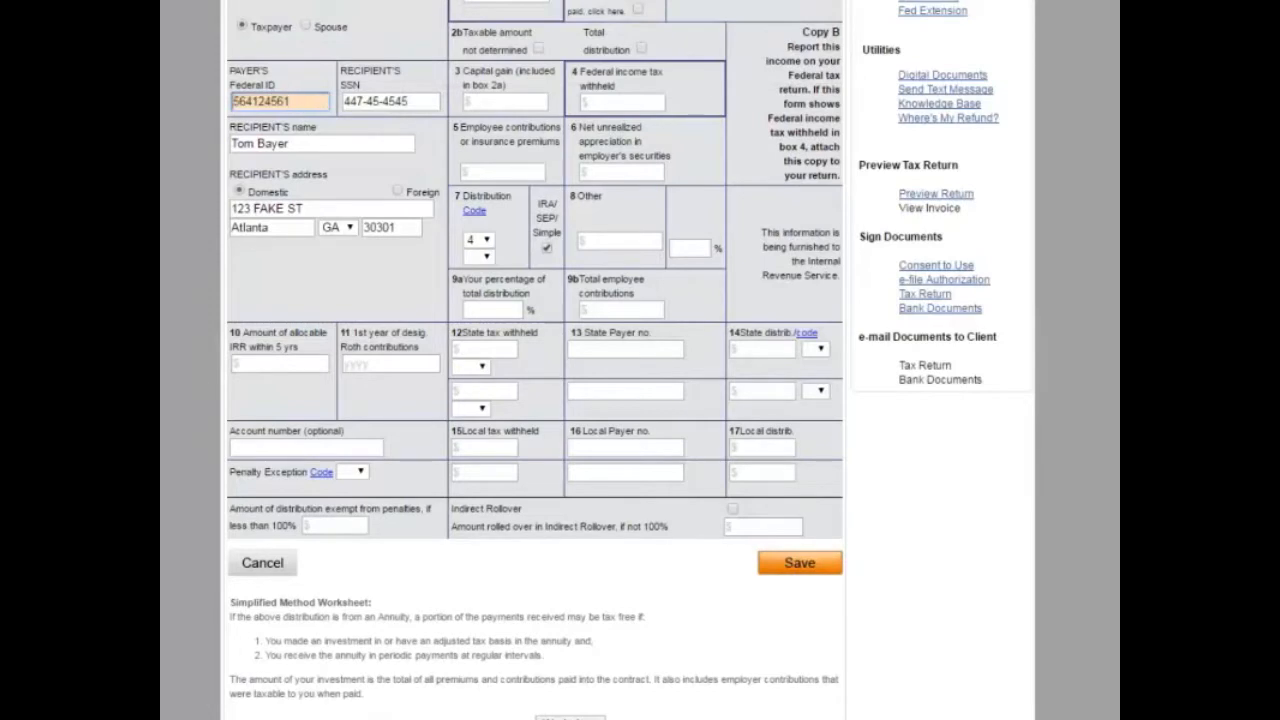
click(799, 563)
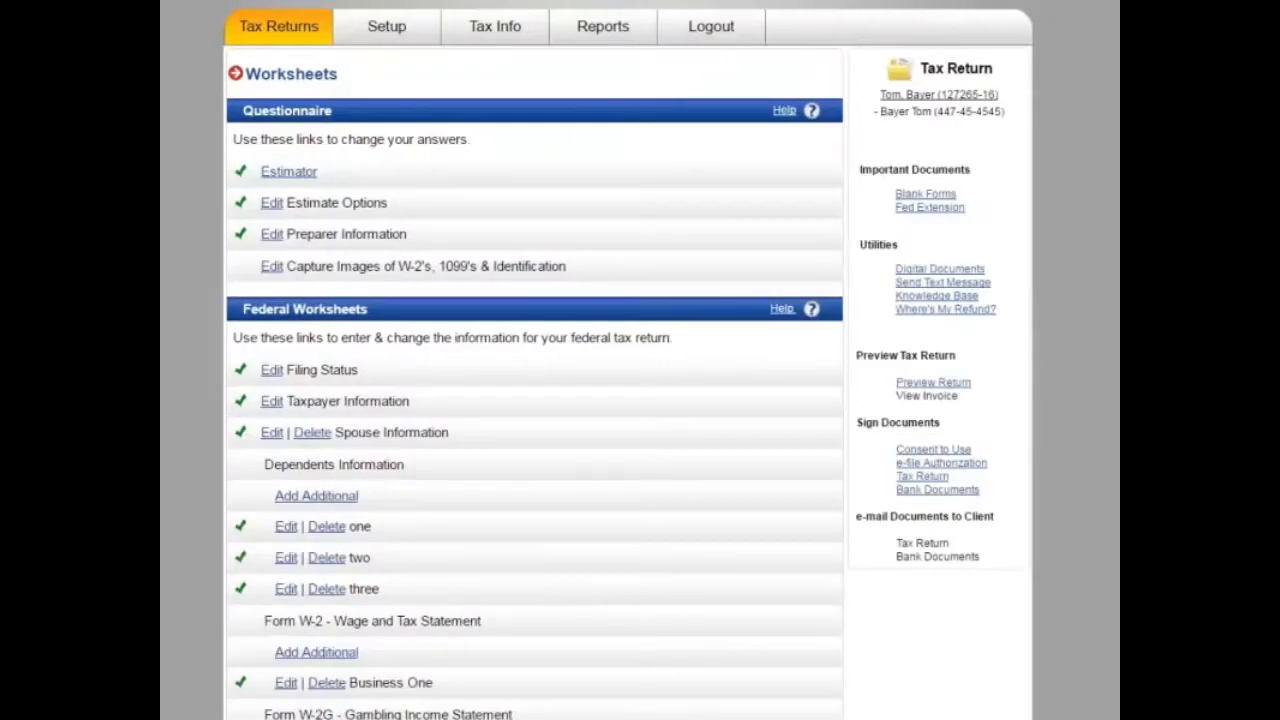
Step: Add a Schedule C owned by the spouse with Child care as the principal business
scroll(632, 472, down, 5)
scroll(632, 472, down, 2)
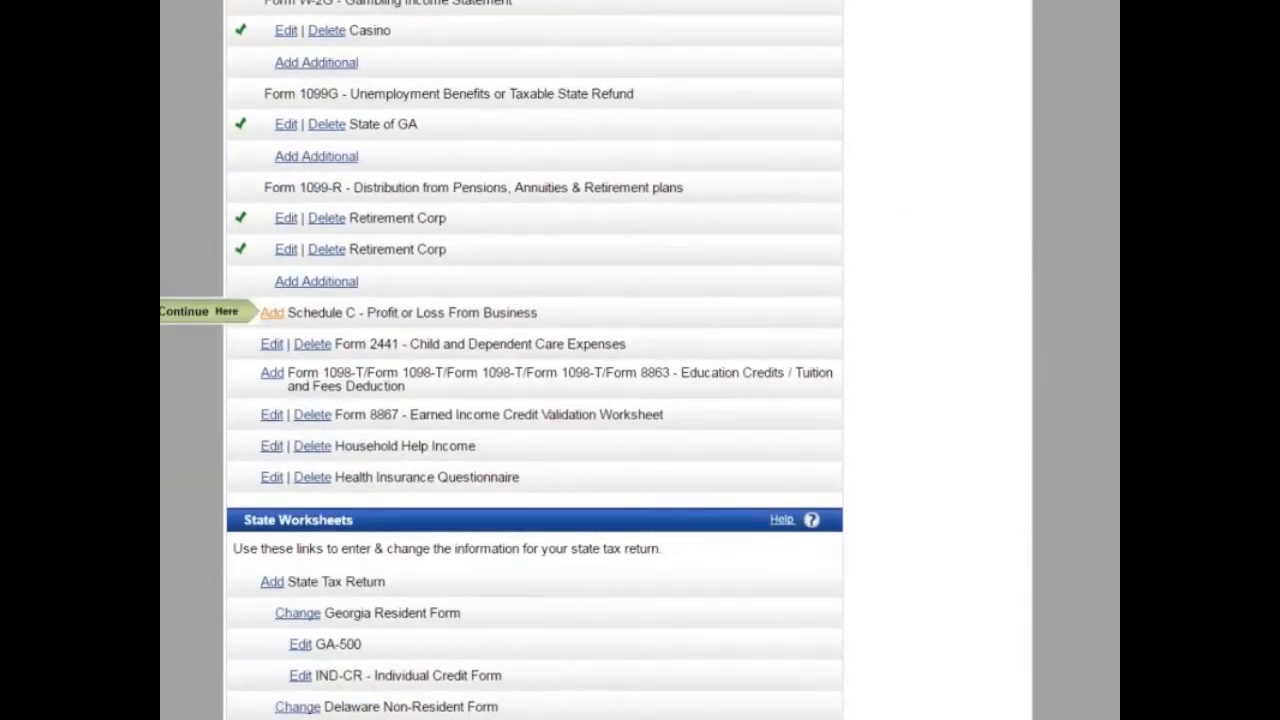
click(272, 313)
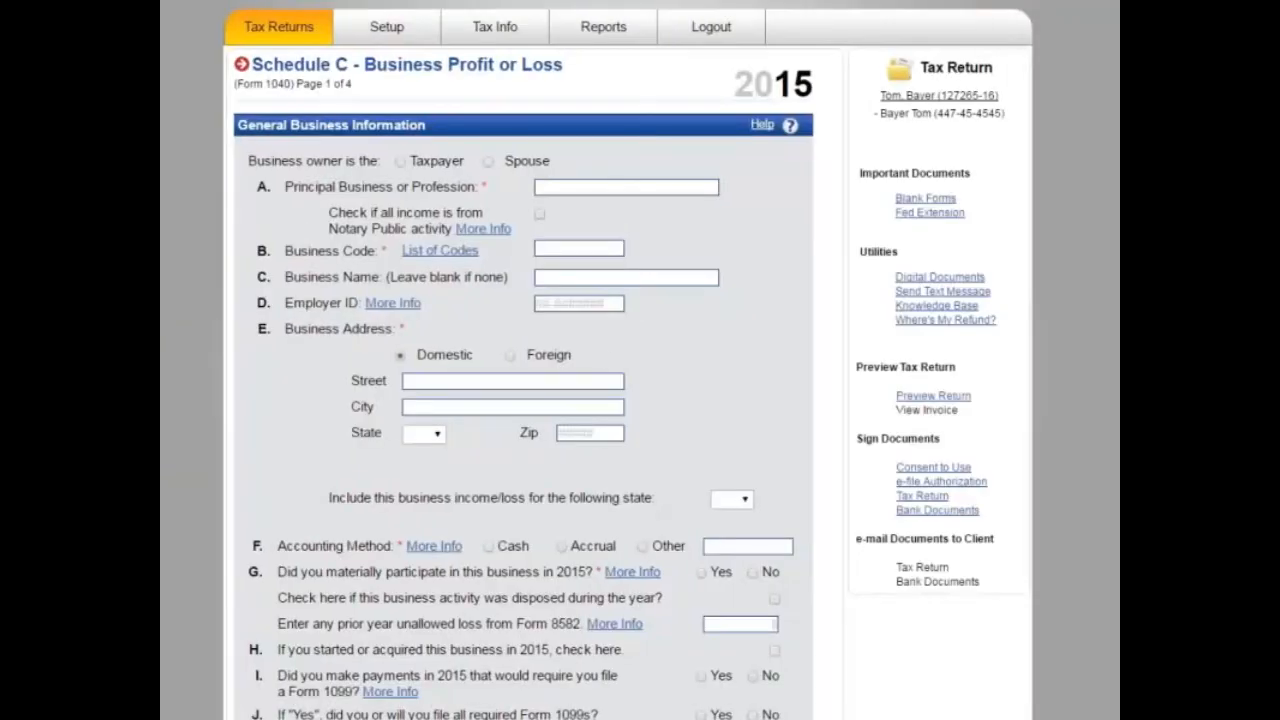
click(488, 163)
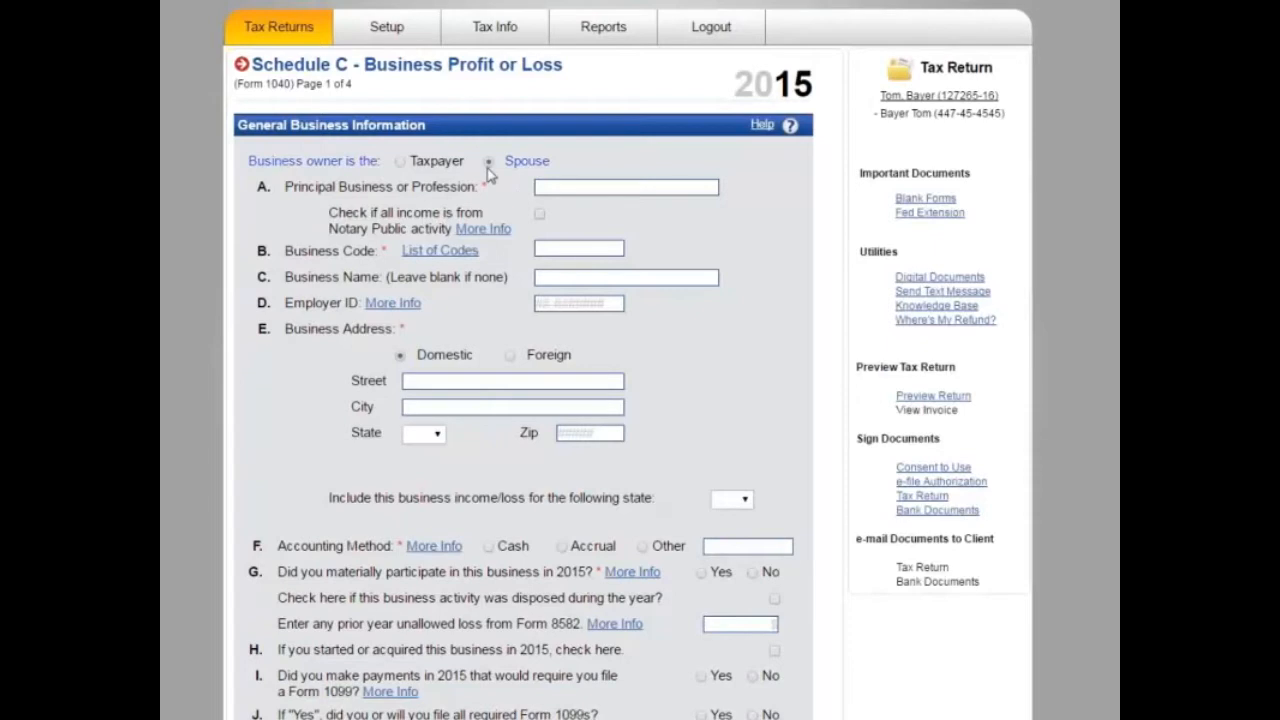
click(574, 187)
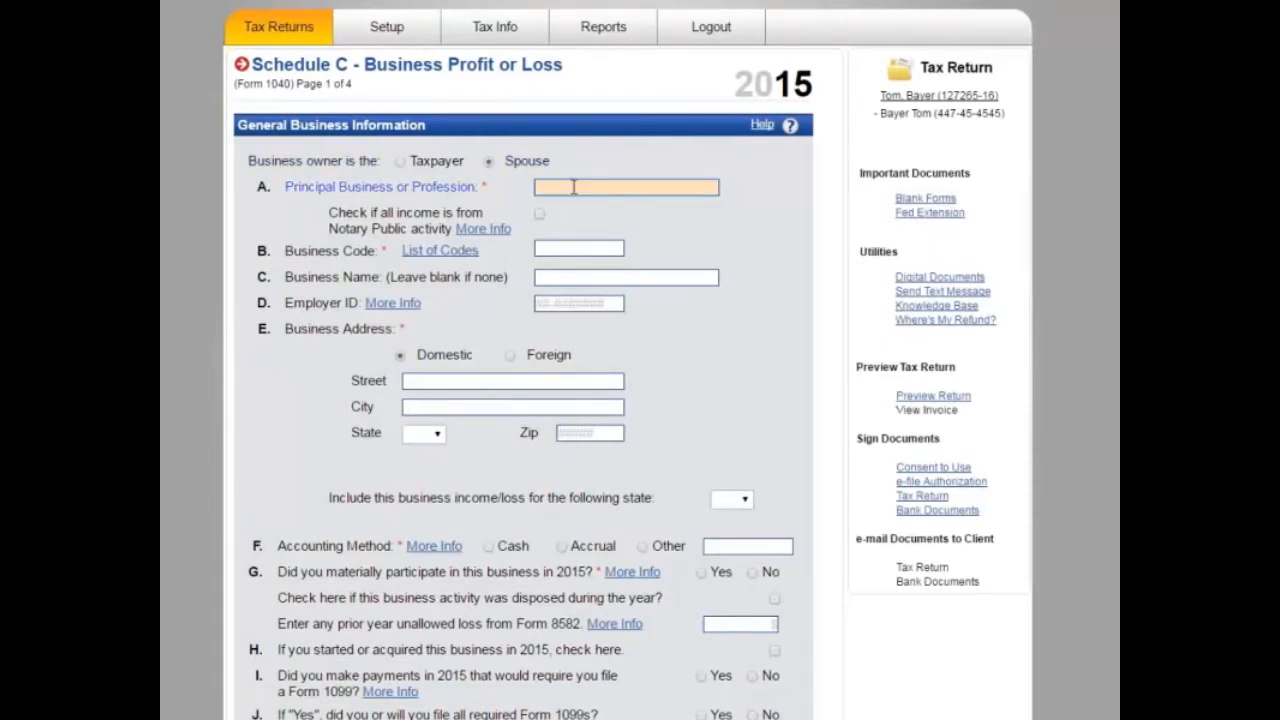
text(Child)
key(Return)
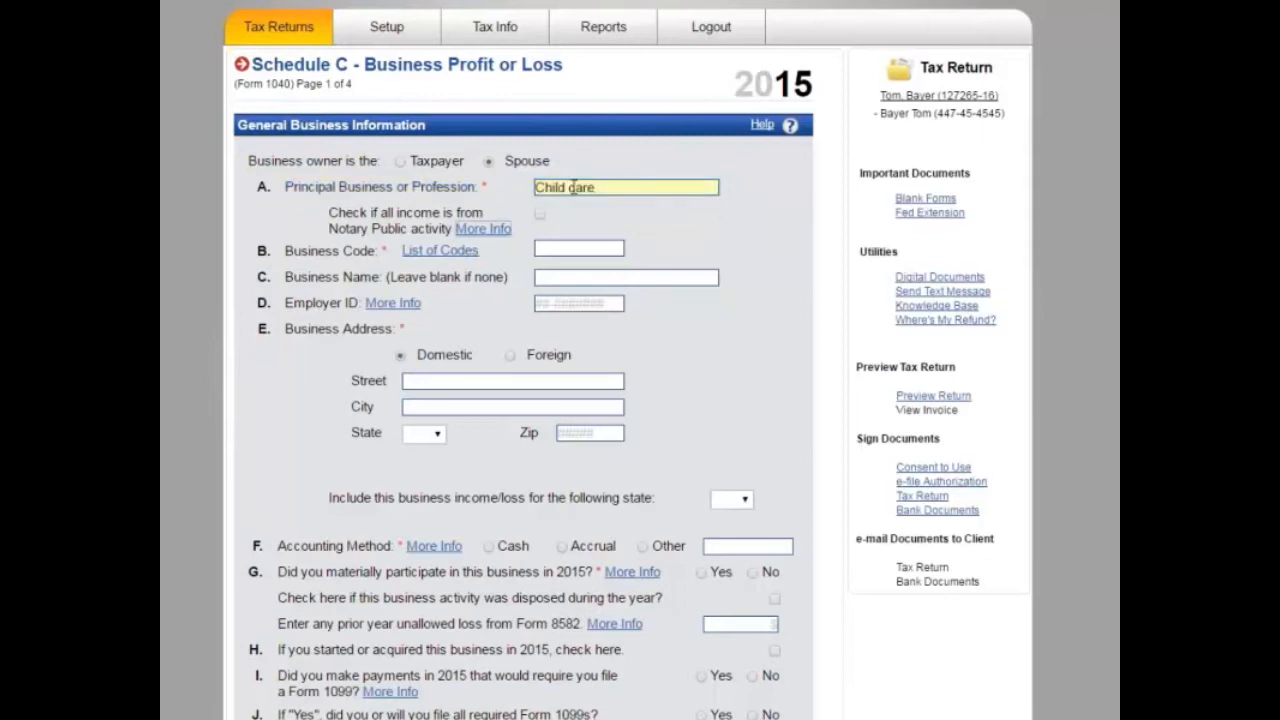
Step: Open the business codes list and search it for 'child' to locate 624410 Child Day Care Svcs
click(413, 258)
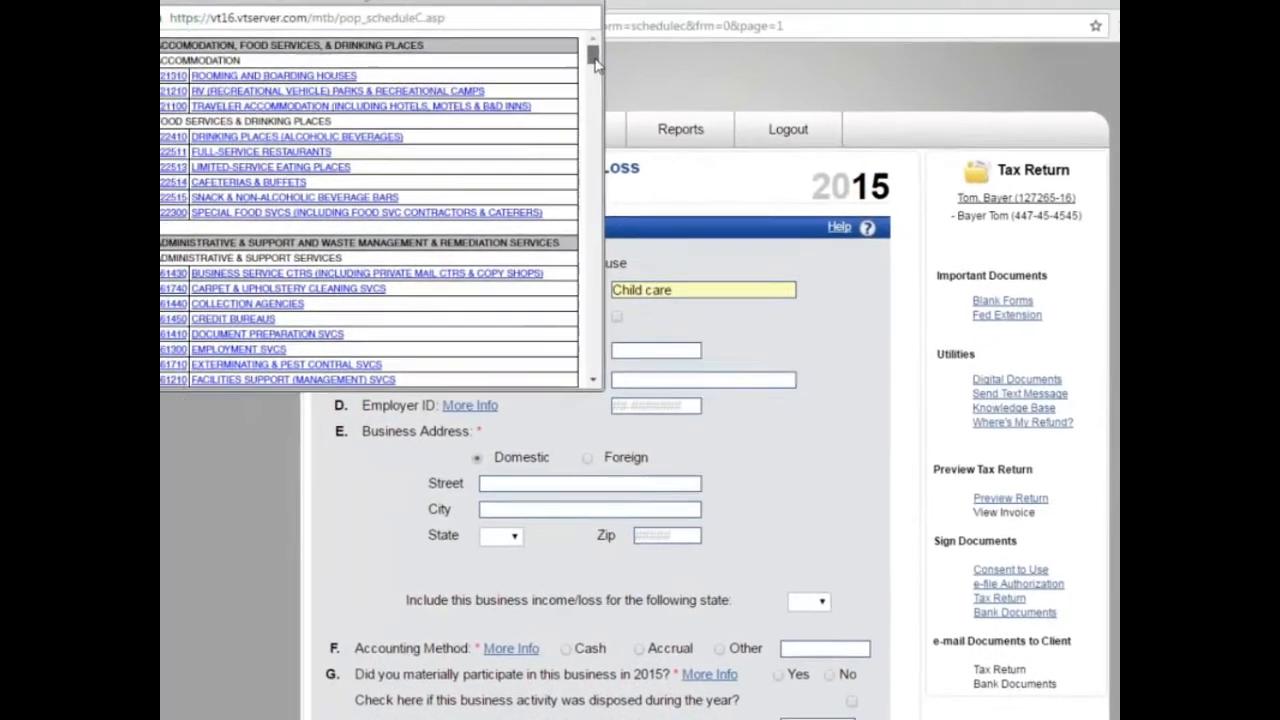
mouse_move(597, 62)
mouse_down()
mouse_move(620, 117)
mouse_move(619, 74)
mouse_up()
drag(492, 37, 597, 226)
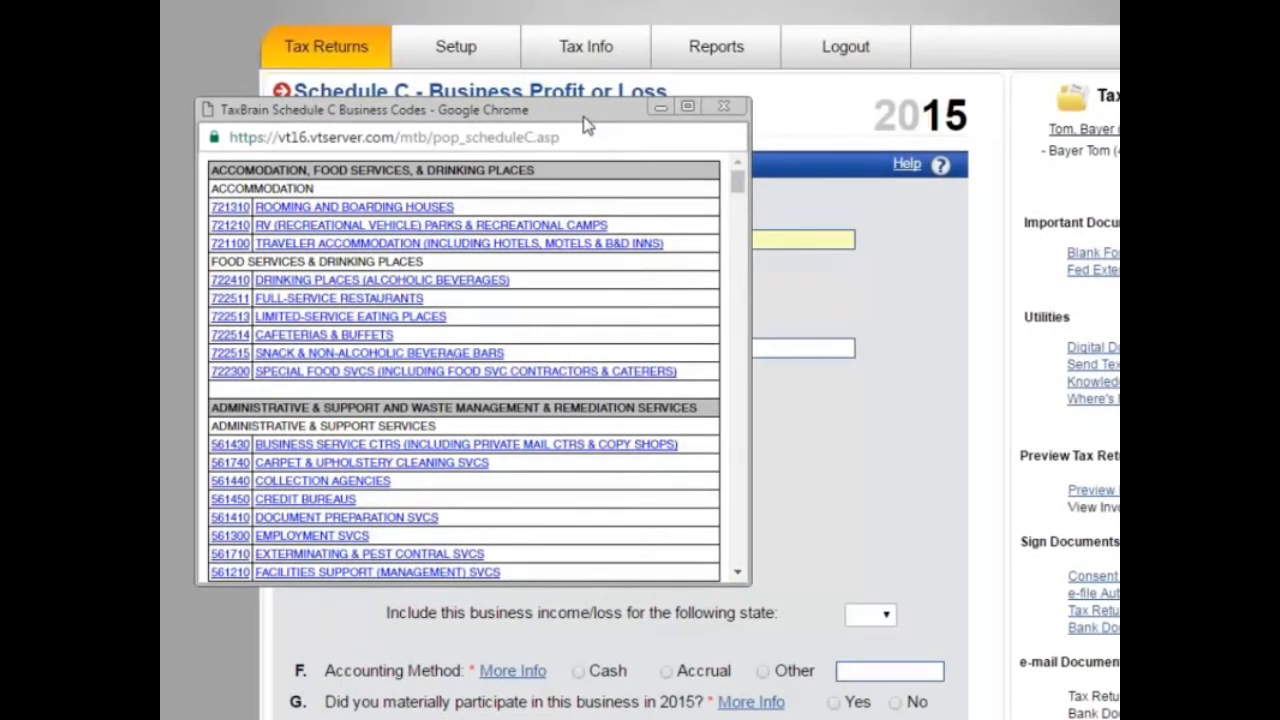
key(ctrl+f)
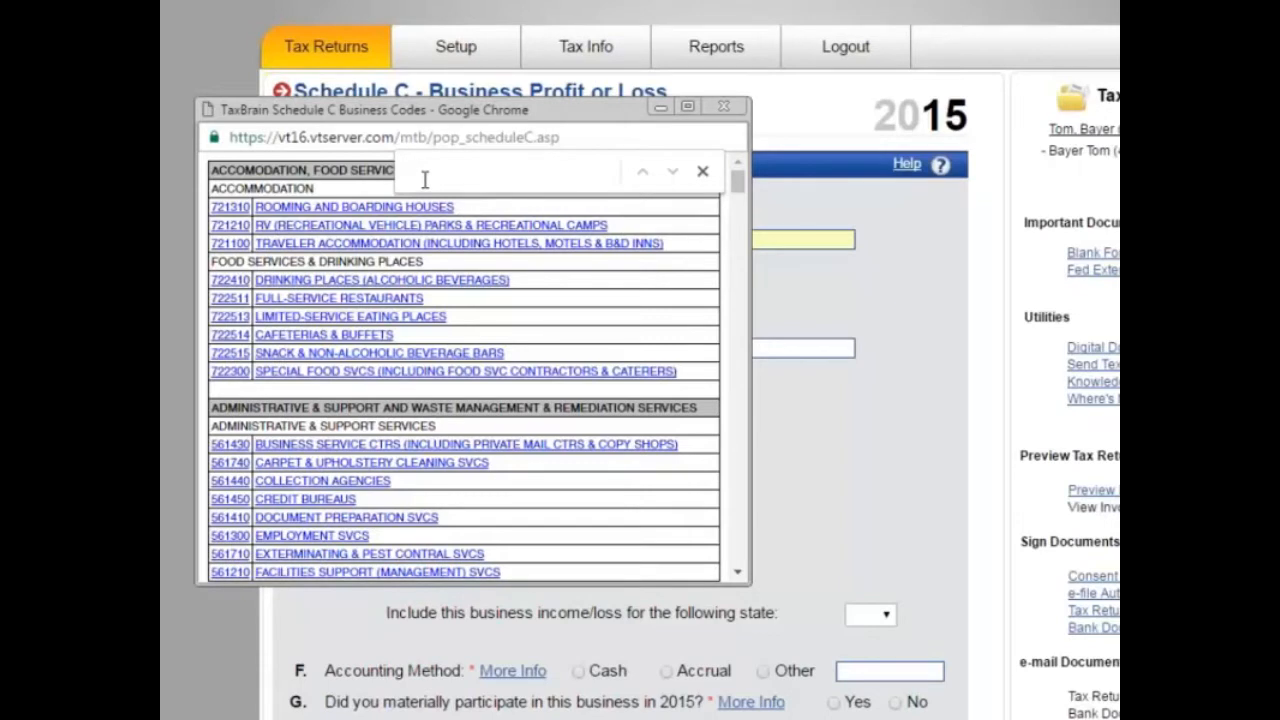
text(child)
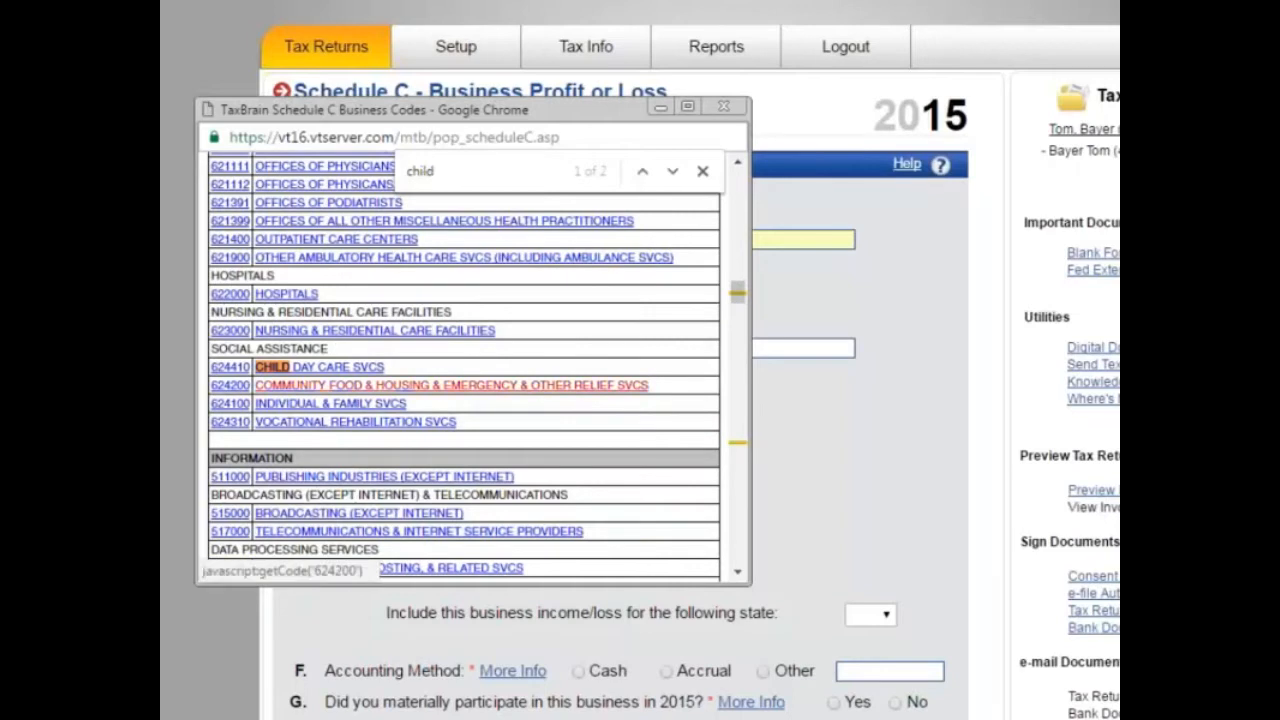
Step: Select business code 624410 Child Day Care Svcs
click(294, 368)
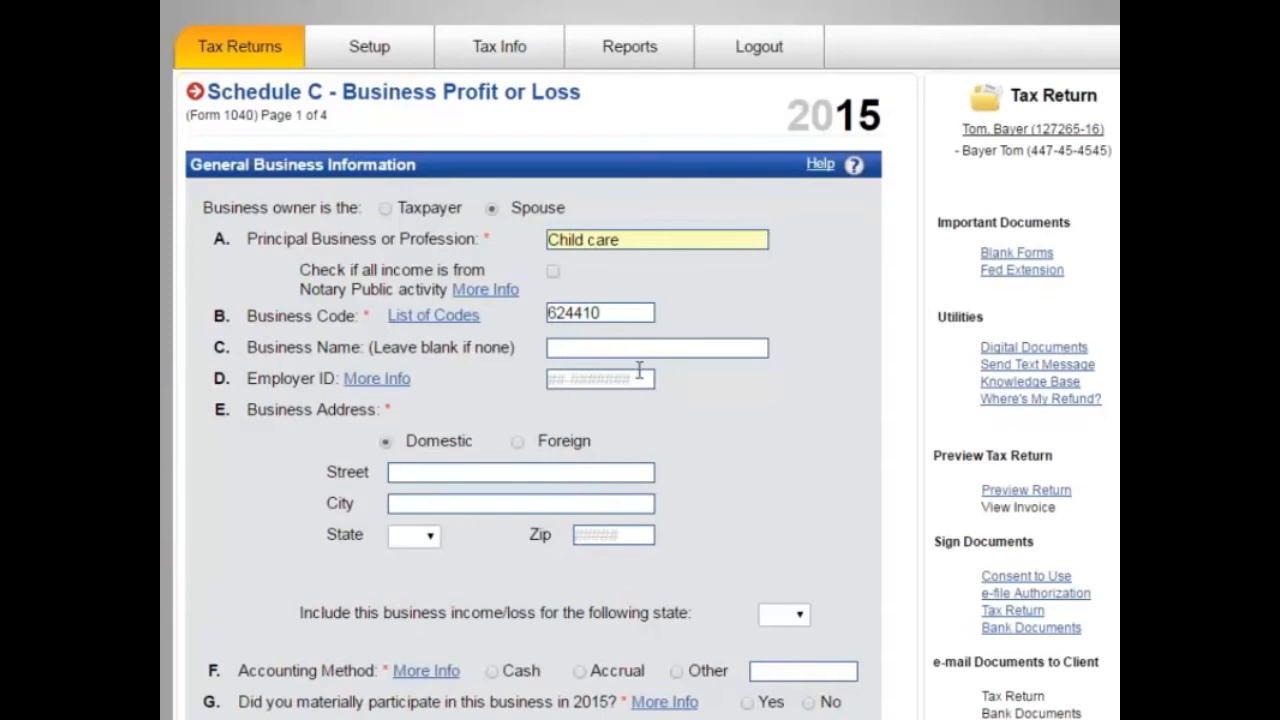
click(606, 350)
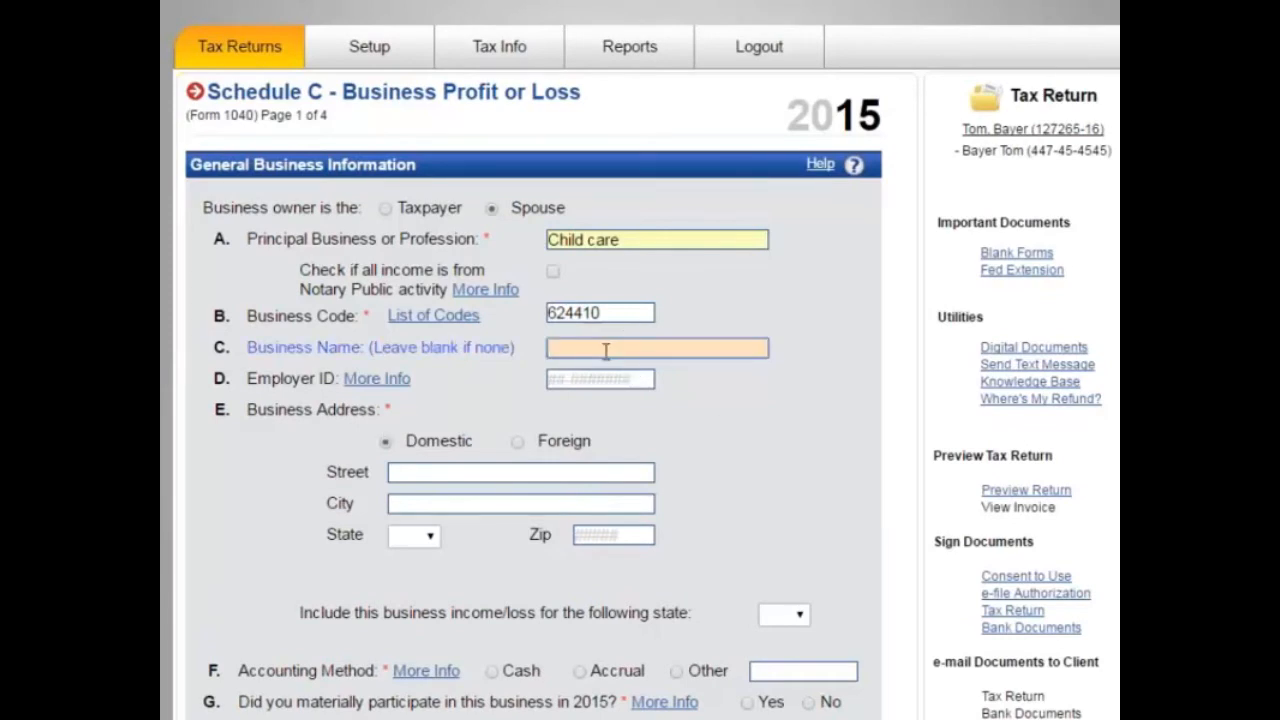
scroll(553, 503, down, 1)
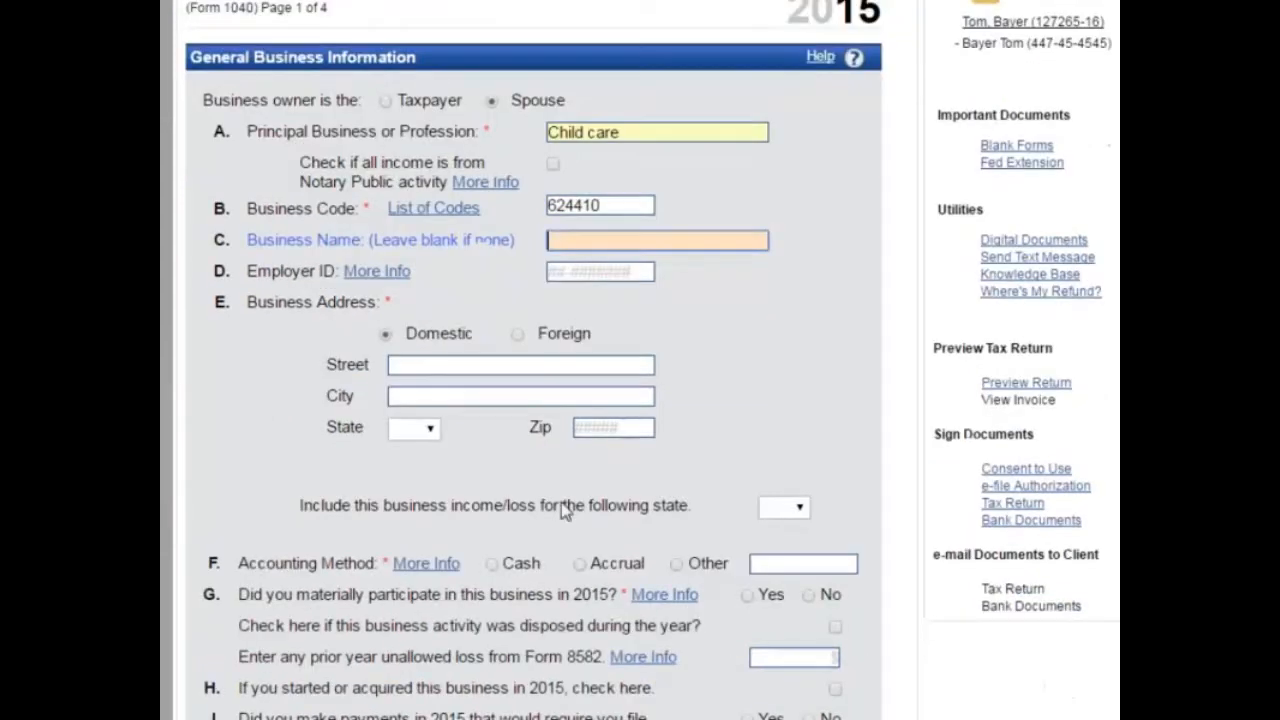
click(590, 279)
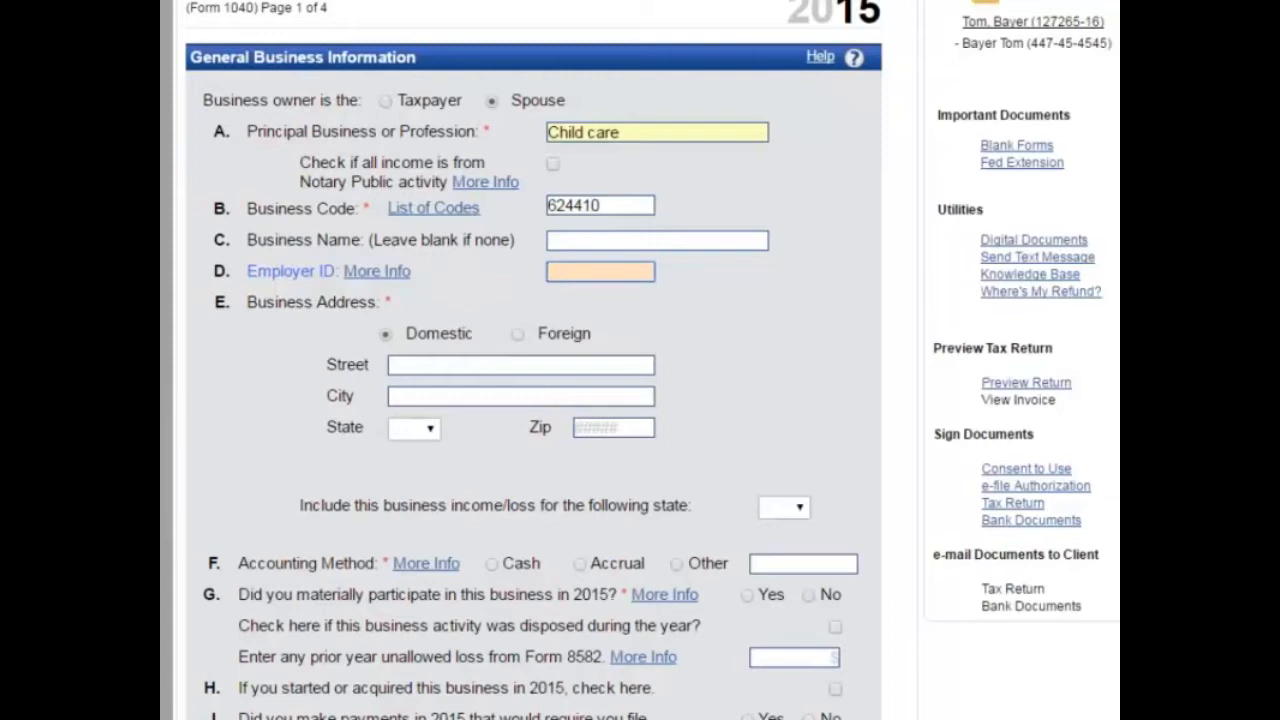
Step: Enter the business street address and ZIP code so city and state fill in
click(412, 366)
text(123)
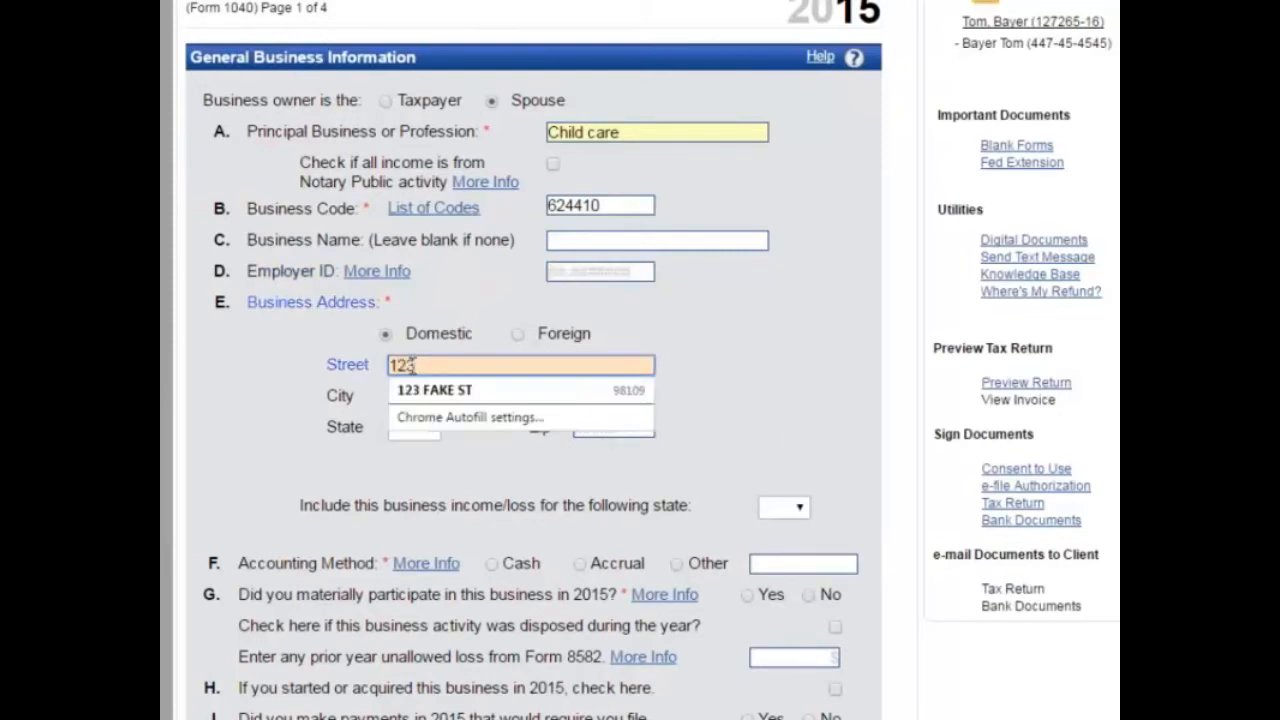
key(Tab)
scroll(480, 529, up, 1)
double_click(457, 473)
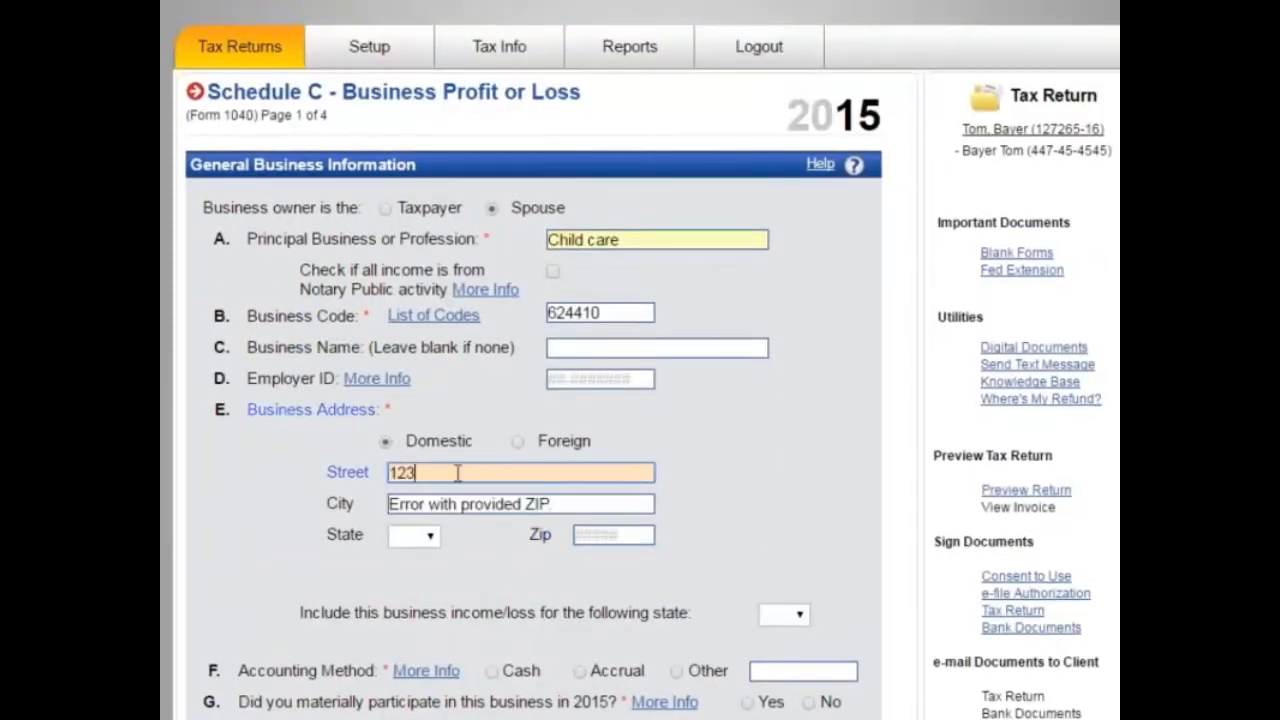
text(123 fake st)
key(Tab)
key(shift+Tab)
text(30301)
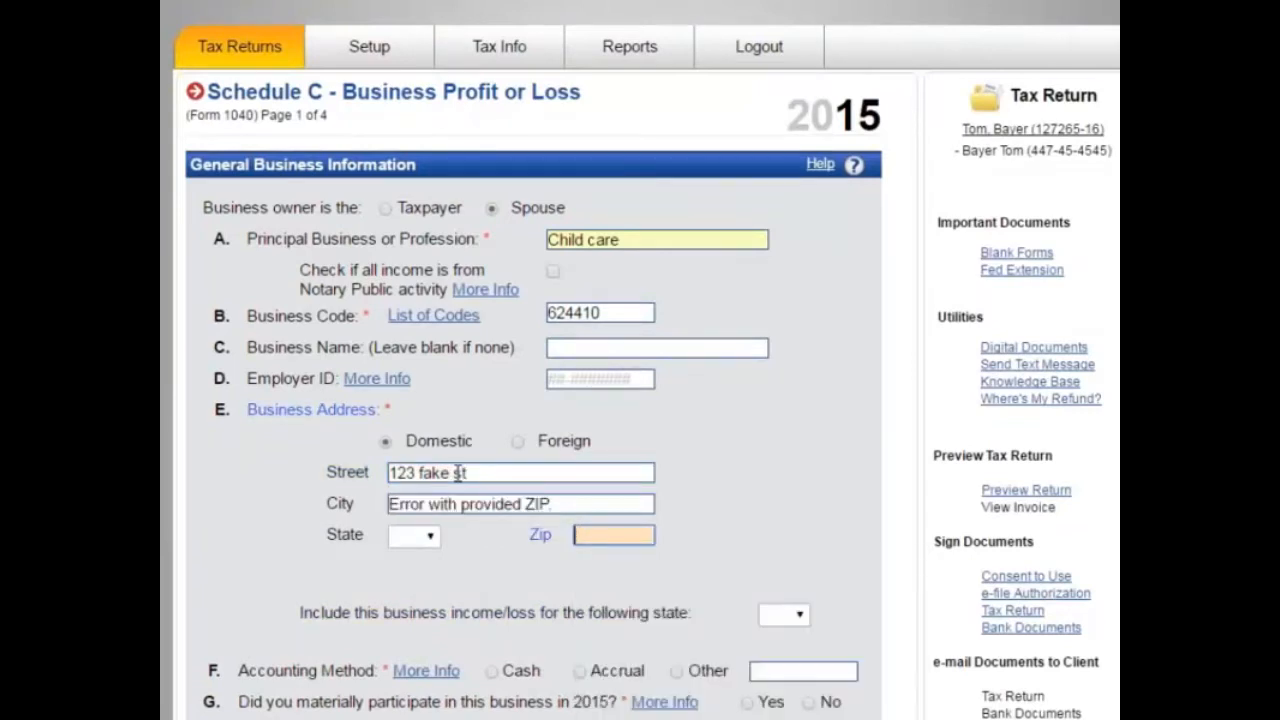
key(Tab)
Step: Choose cash accounting, answer Yes to material participation, mark all investment at risk, and continue
scroll(512, 500, down, 3)
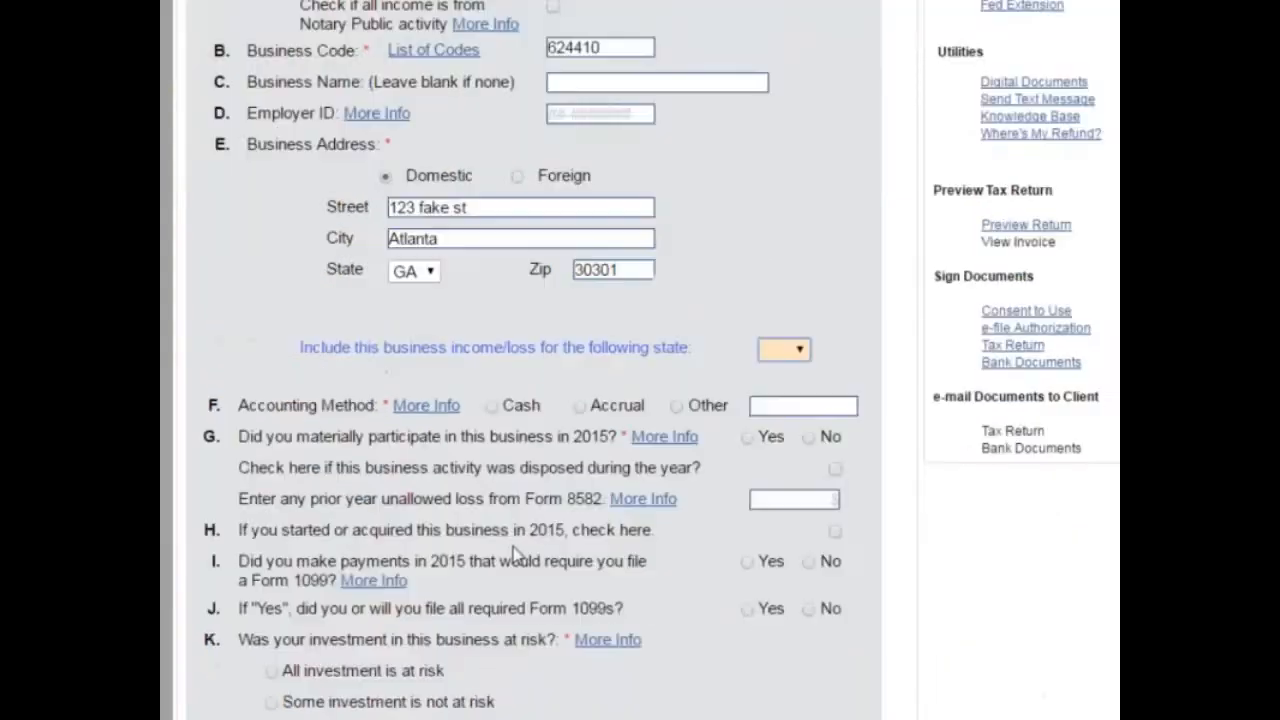
click(495, 406)
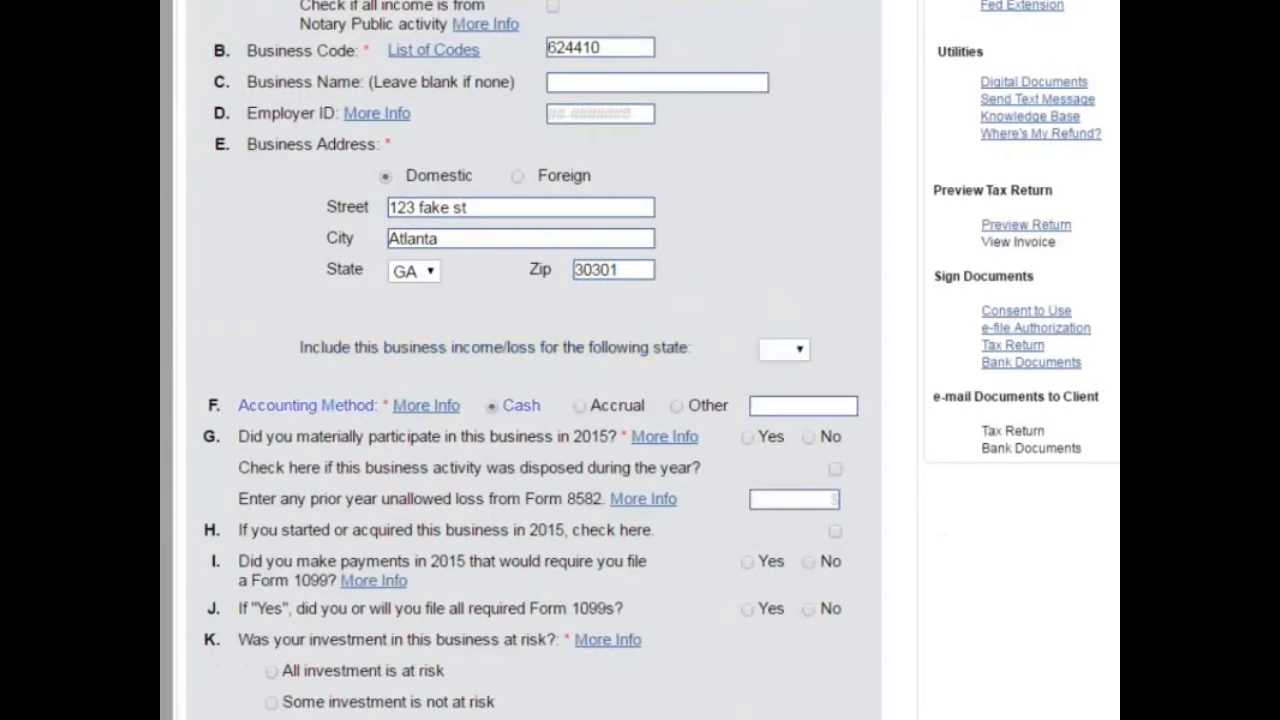
click(748, 439)
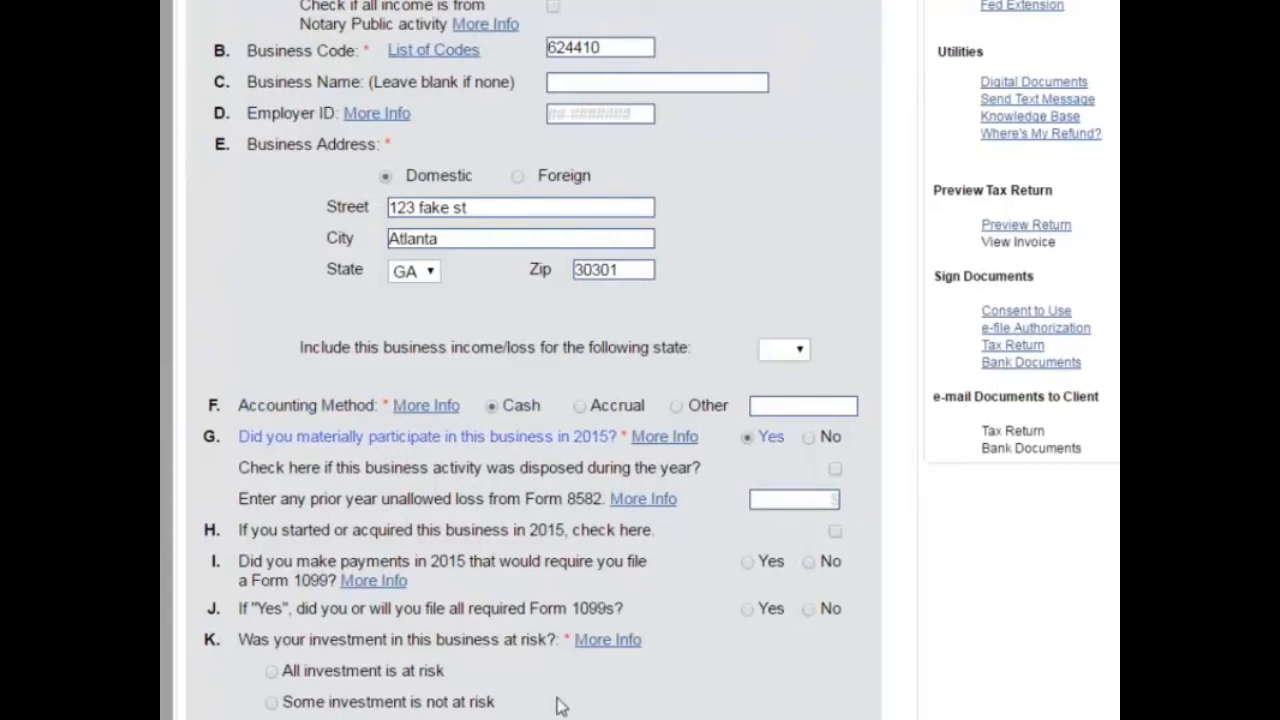
scroll(575, 610, down, 2)
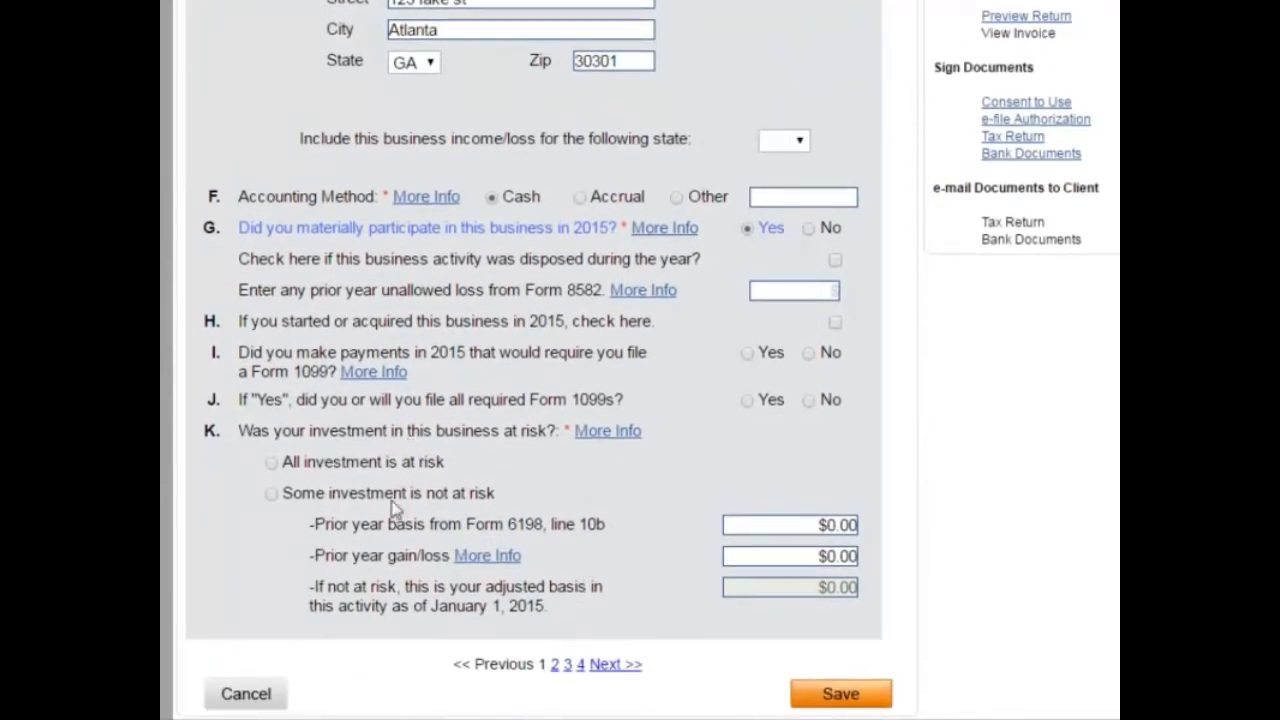
click(272, 463)
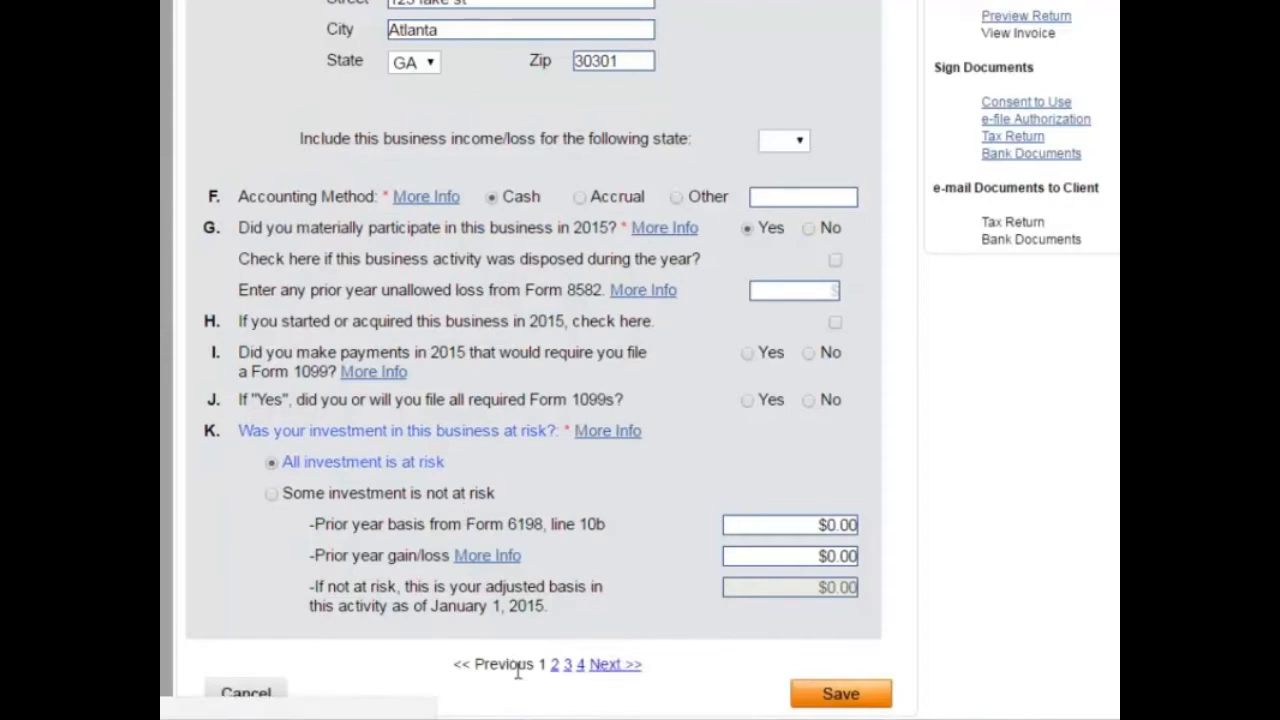
click(612, 665)
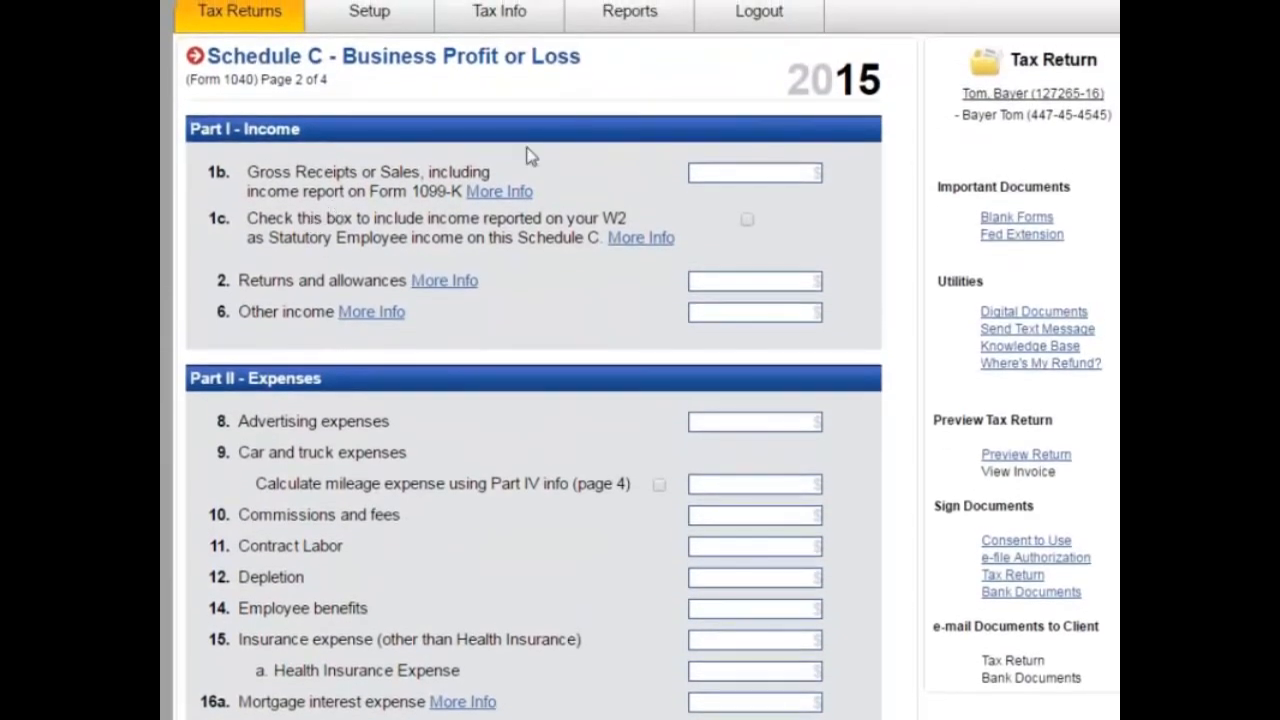
Step: Enter $2,000 gross receipts on line 1b and scroll down to the asset section
click(758, 173)
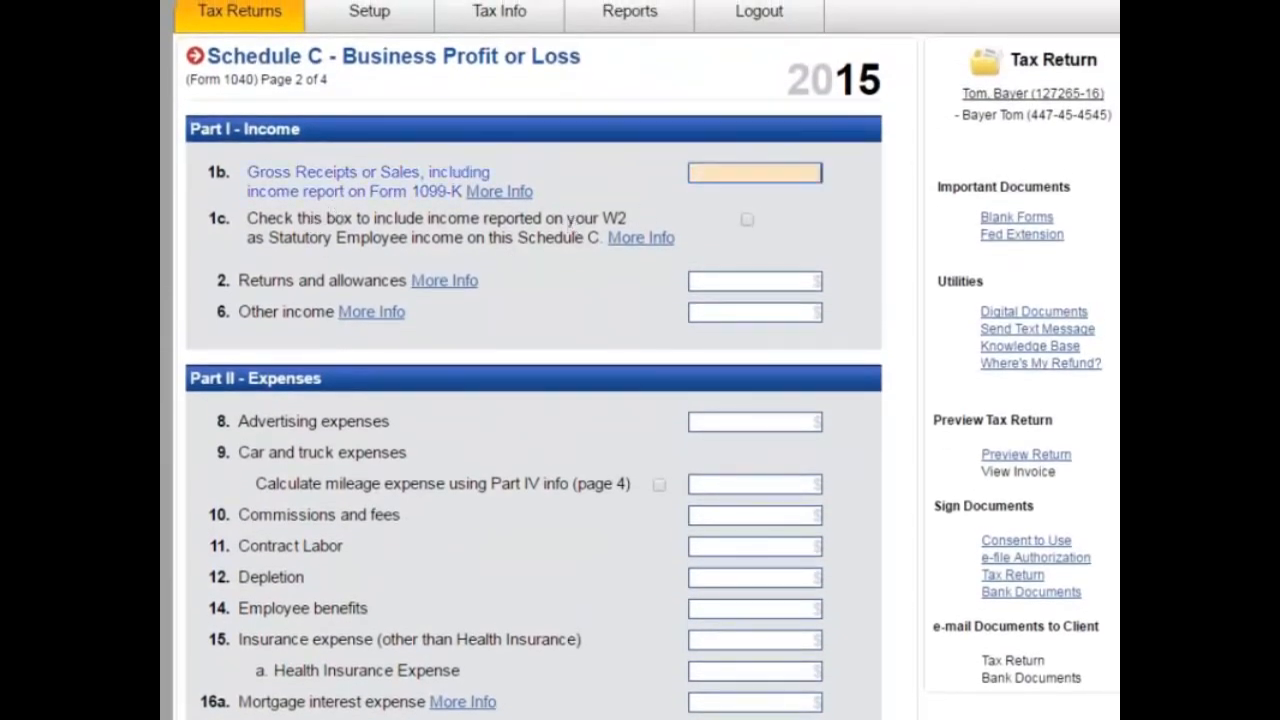
text(20000000)
key(Tab)
key(shift+Tab)
text(2000)
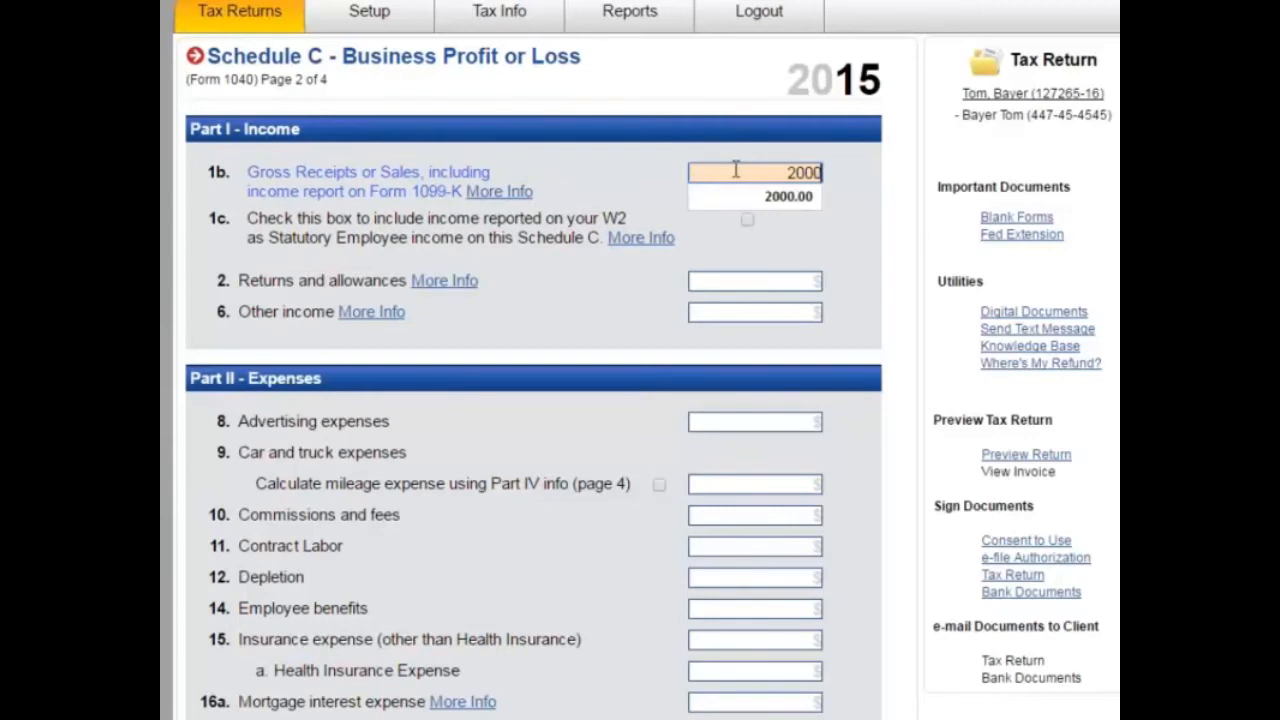
key(Tab)
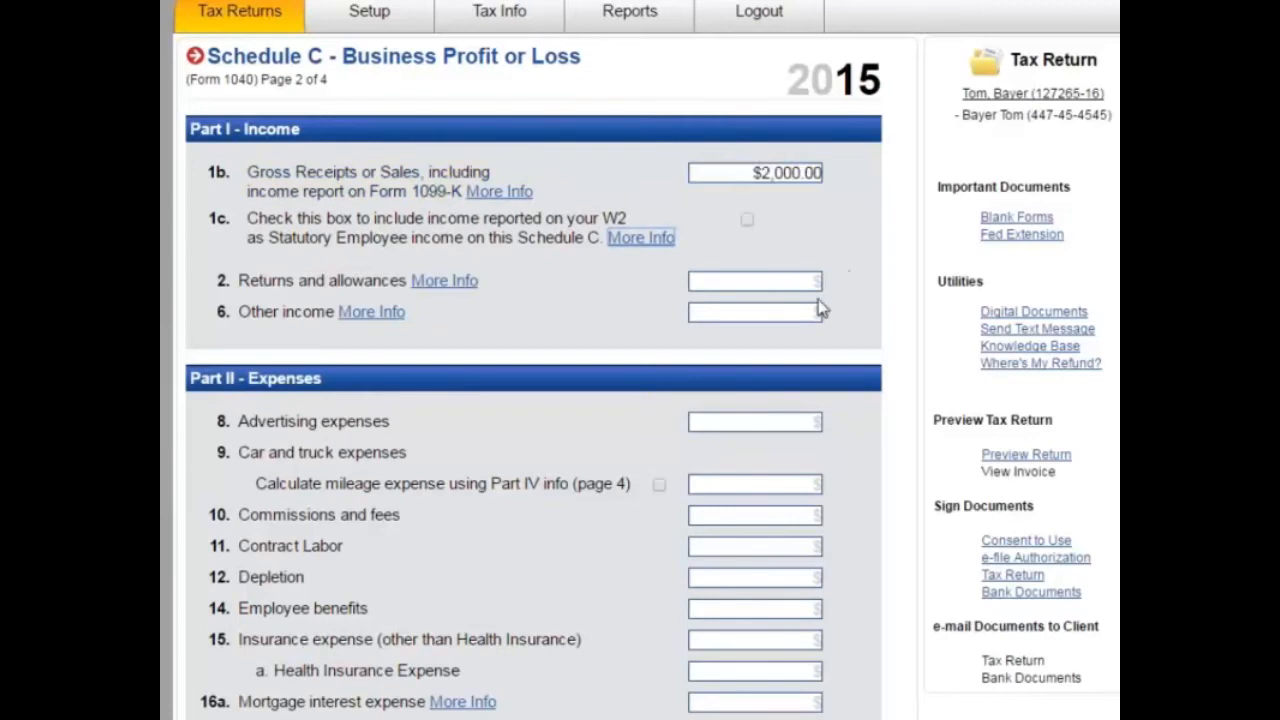
scroll(531, 366, down, 1)
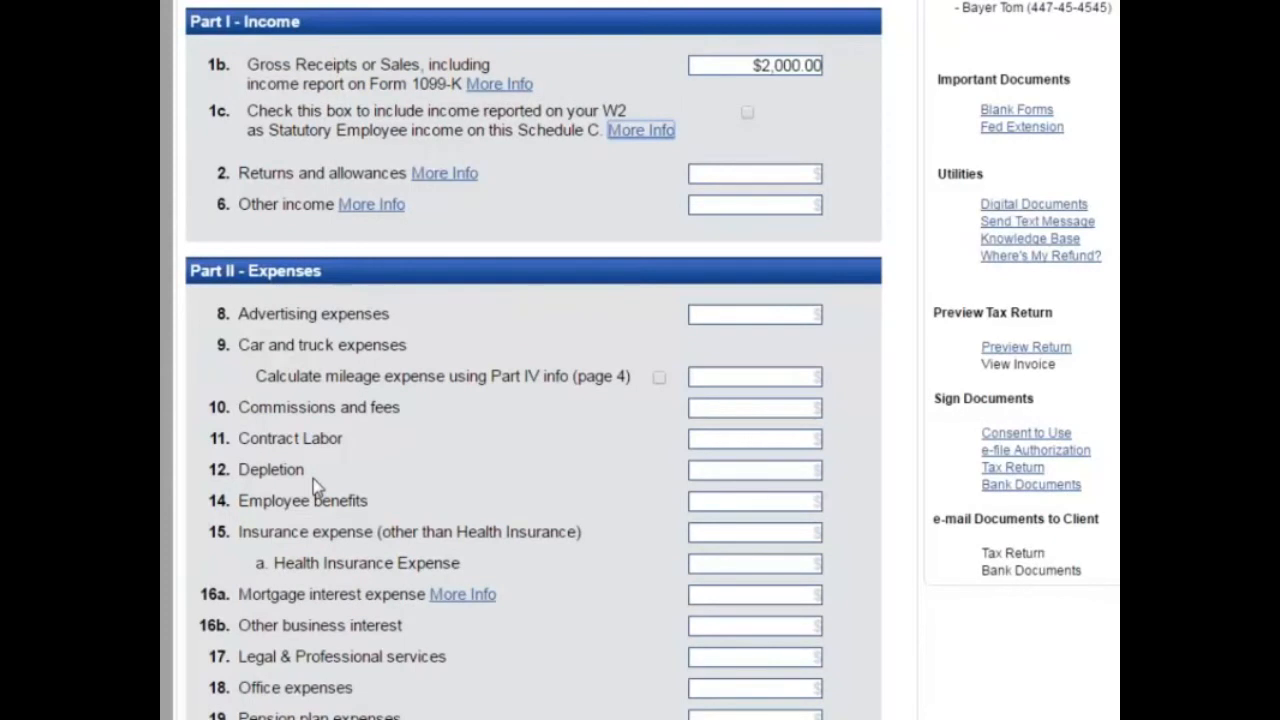
scroll(466, 380, down, 1)
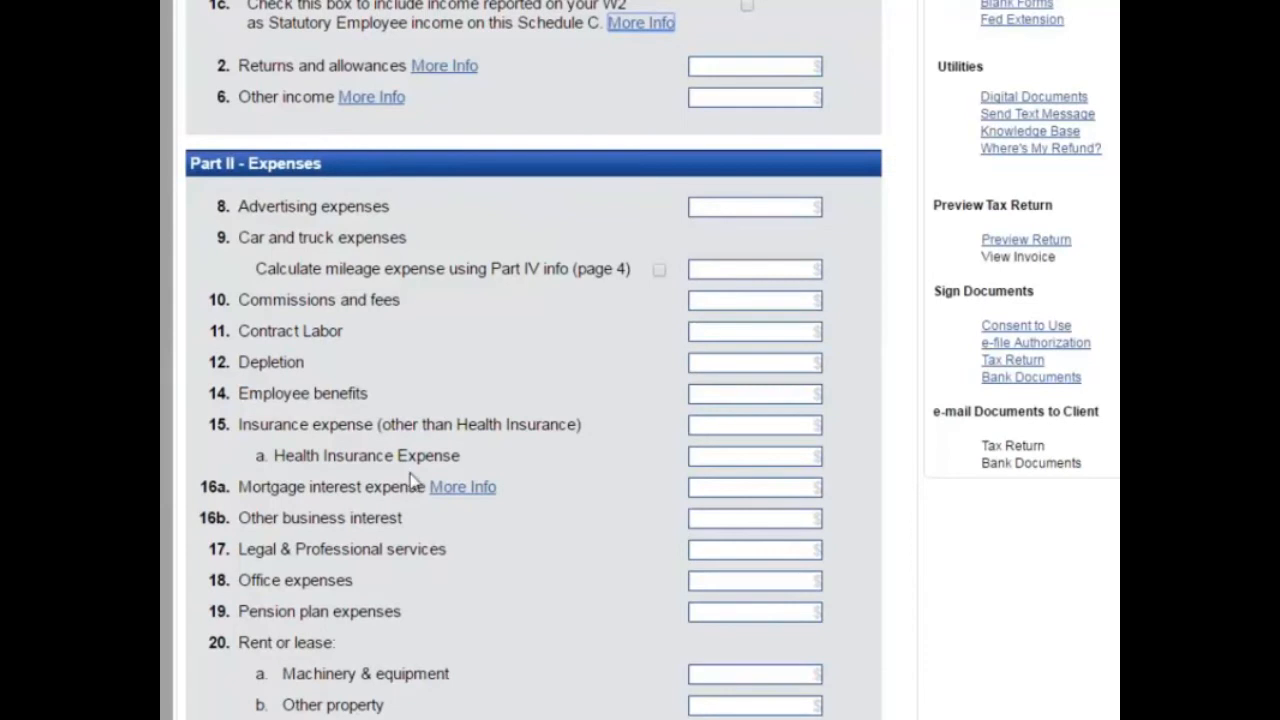
scroll(412, 480, down, 1)
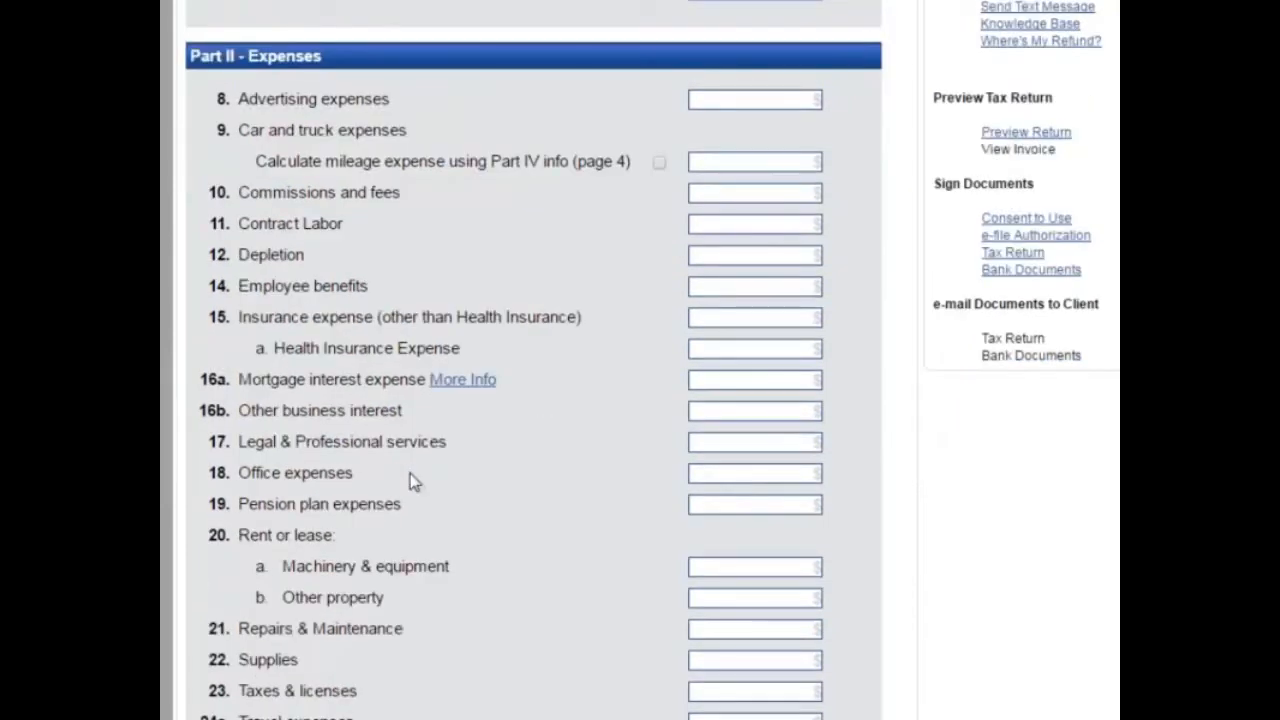
scroll(410, 473, down, 3)
scroll(410, 330, down, 3)
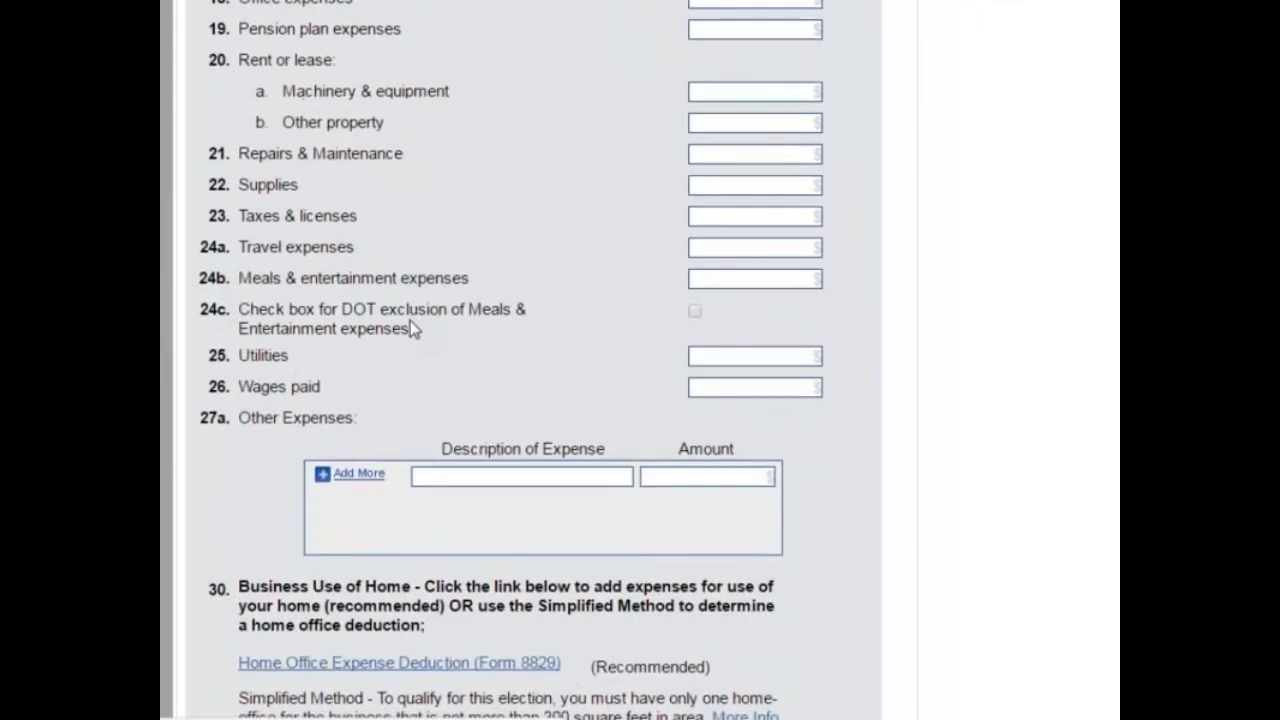
scroll(410, 325, down, 2)
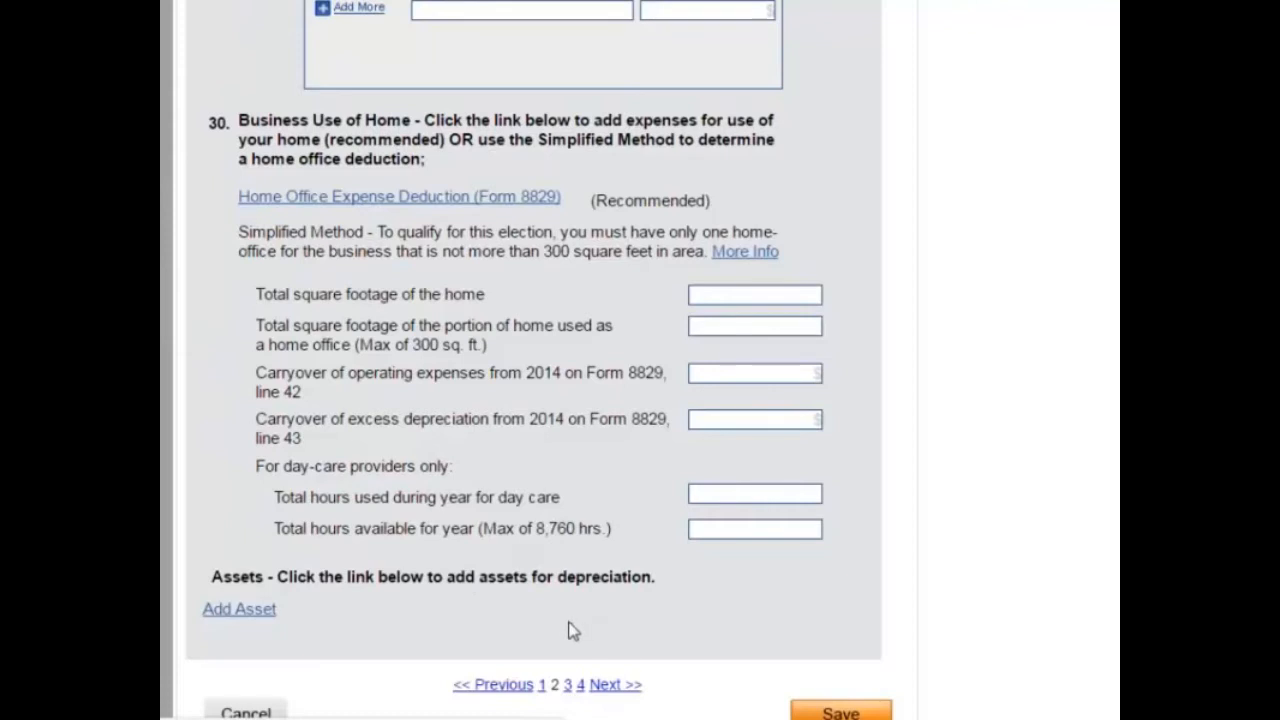
Step: Add an asset named Crib, placed in service 02/02/2015, class Furniture and Fixtures
click(221, 612)
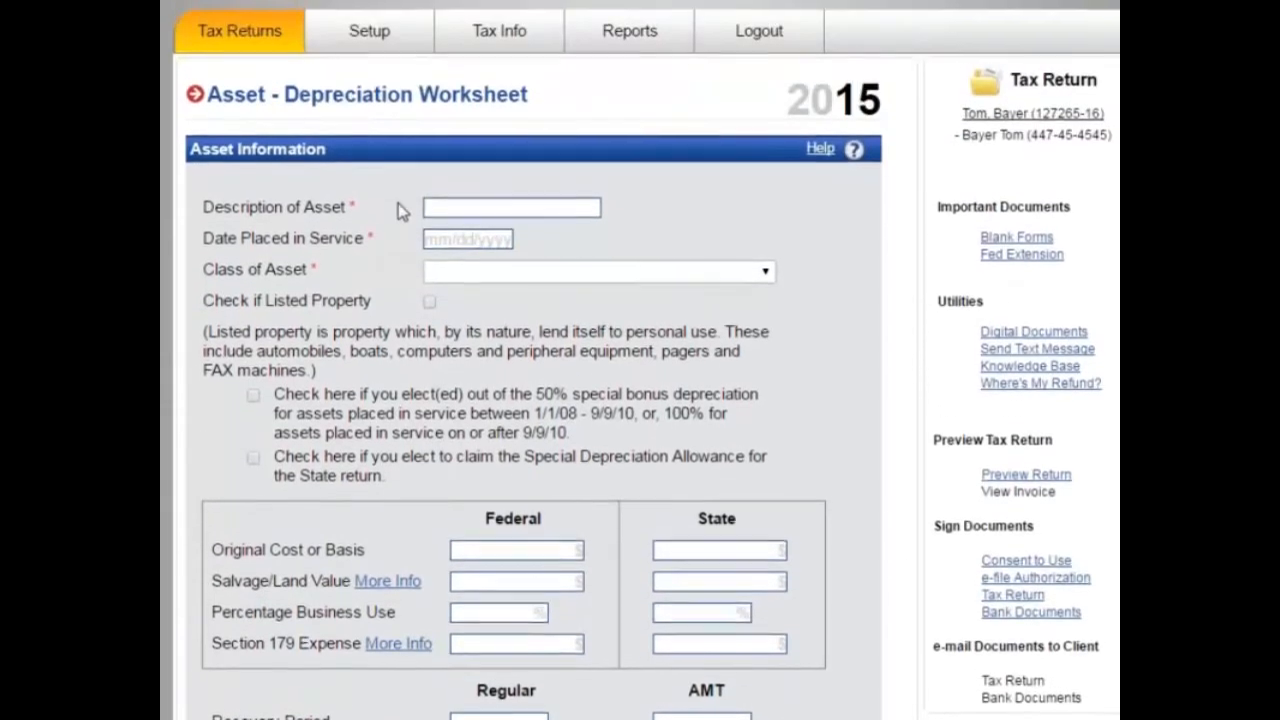
click(484, 212)
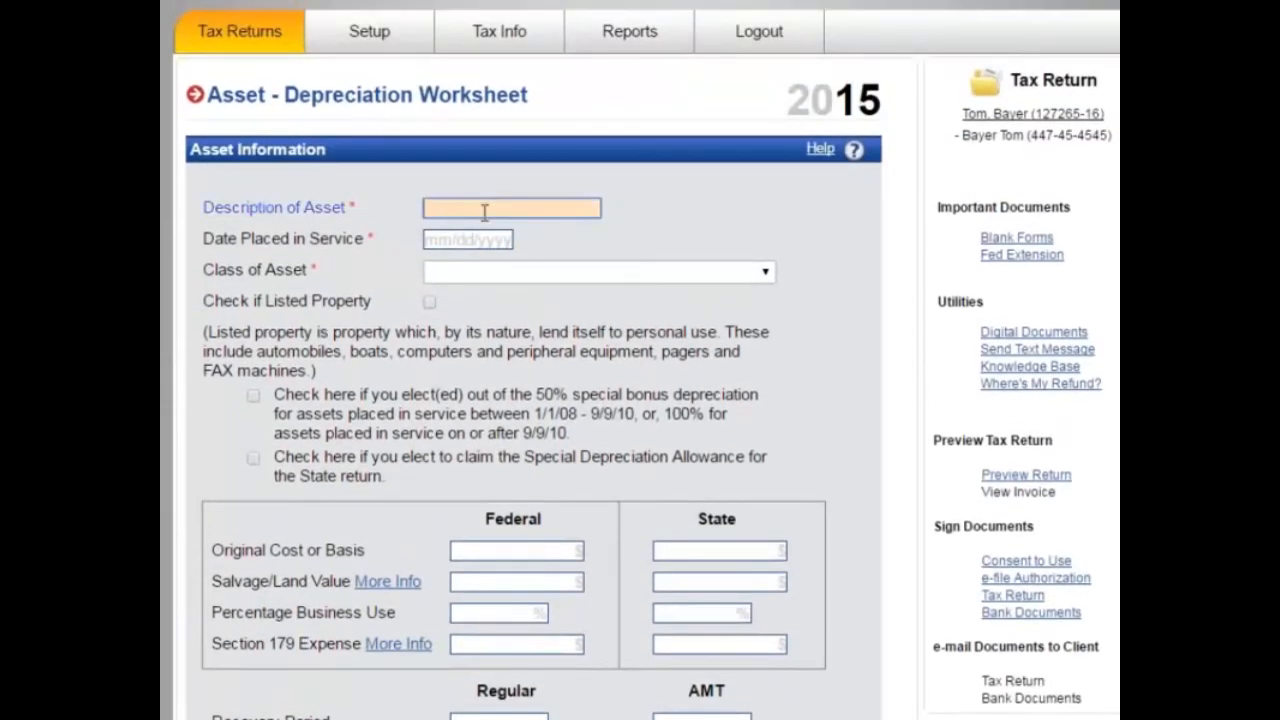
text(Crib)
key(Tab)
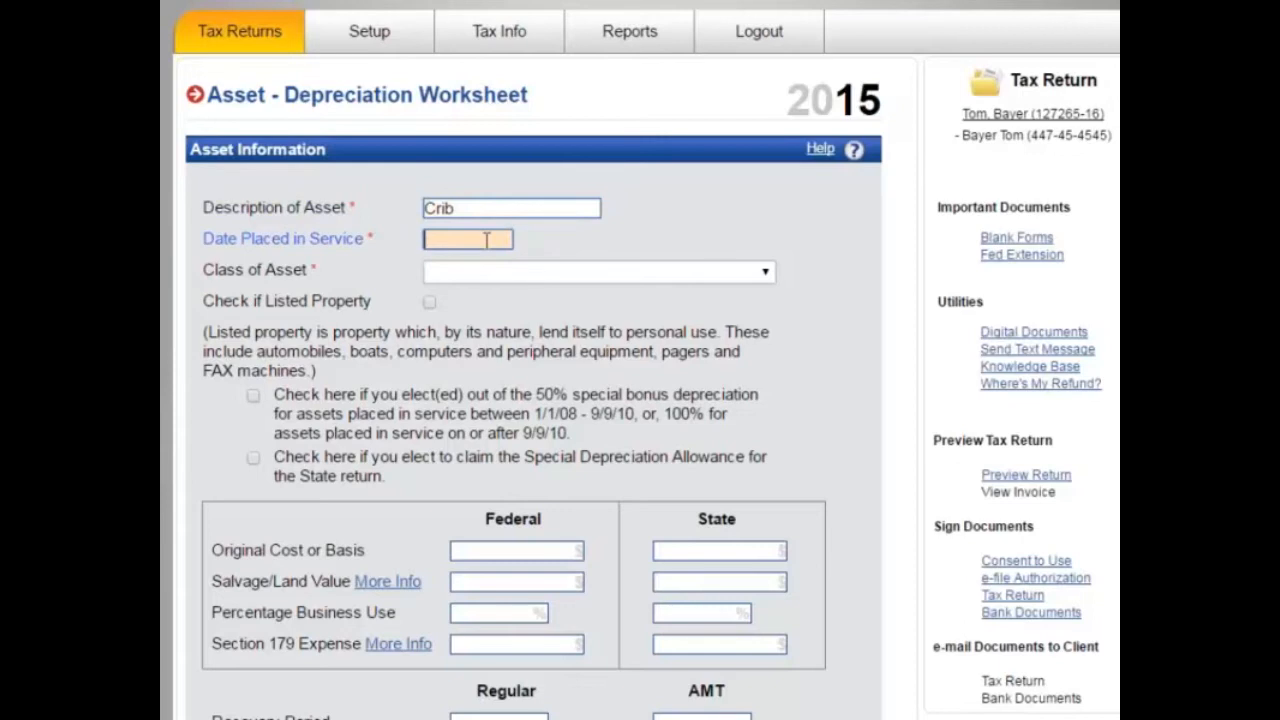
text(02/02/2015)
key(Tab)
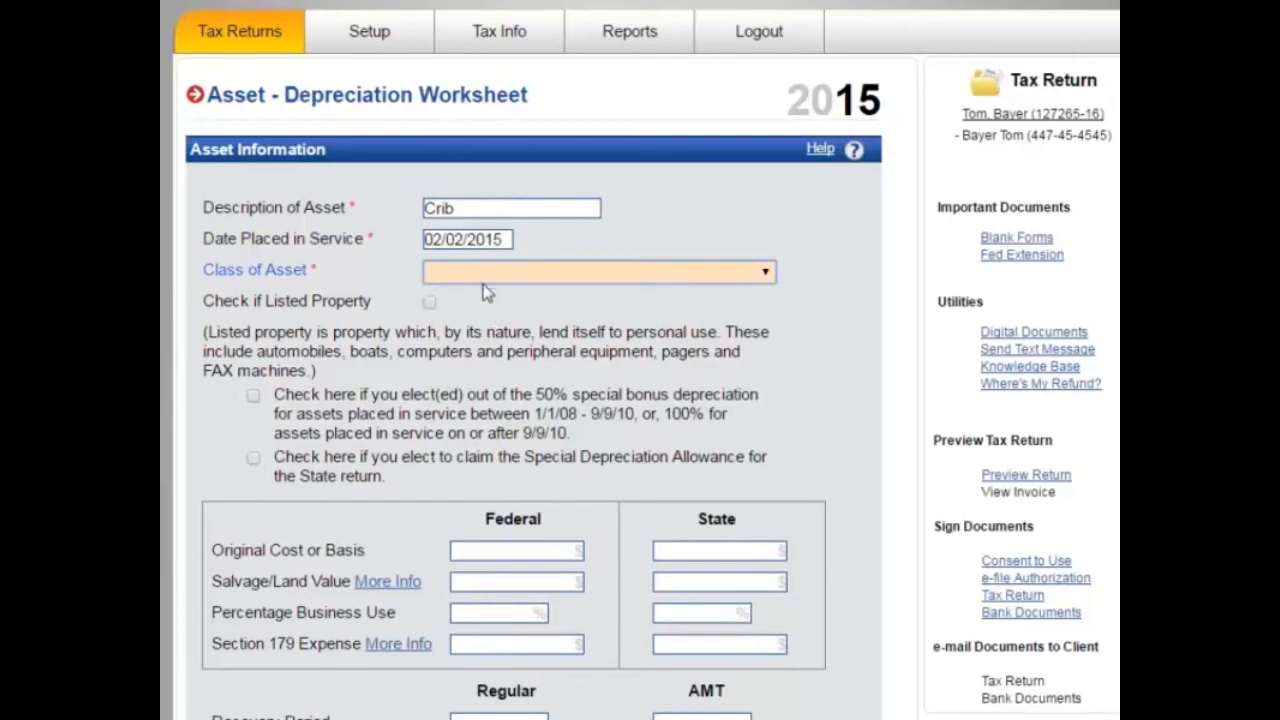
click(477, 283)
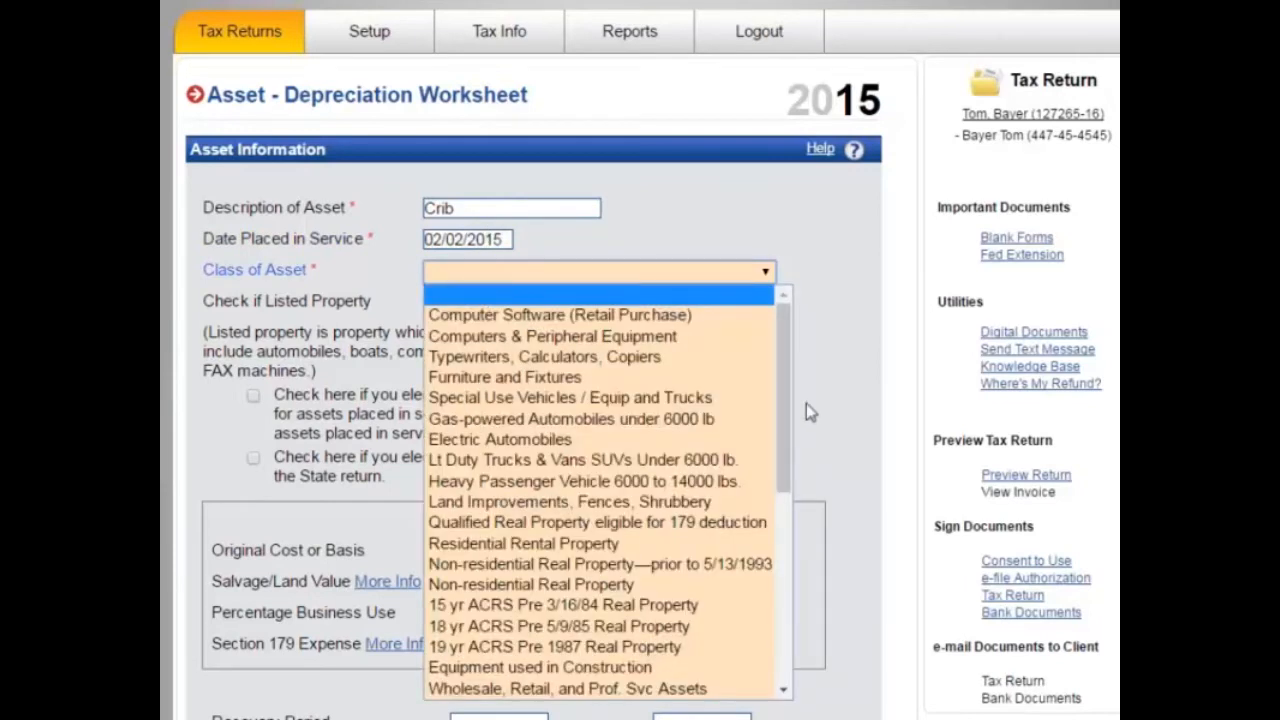
key(h)
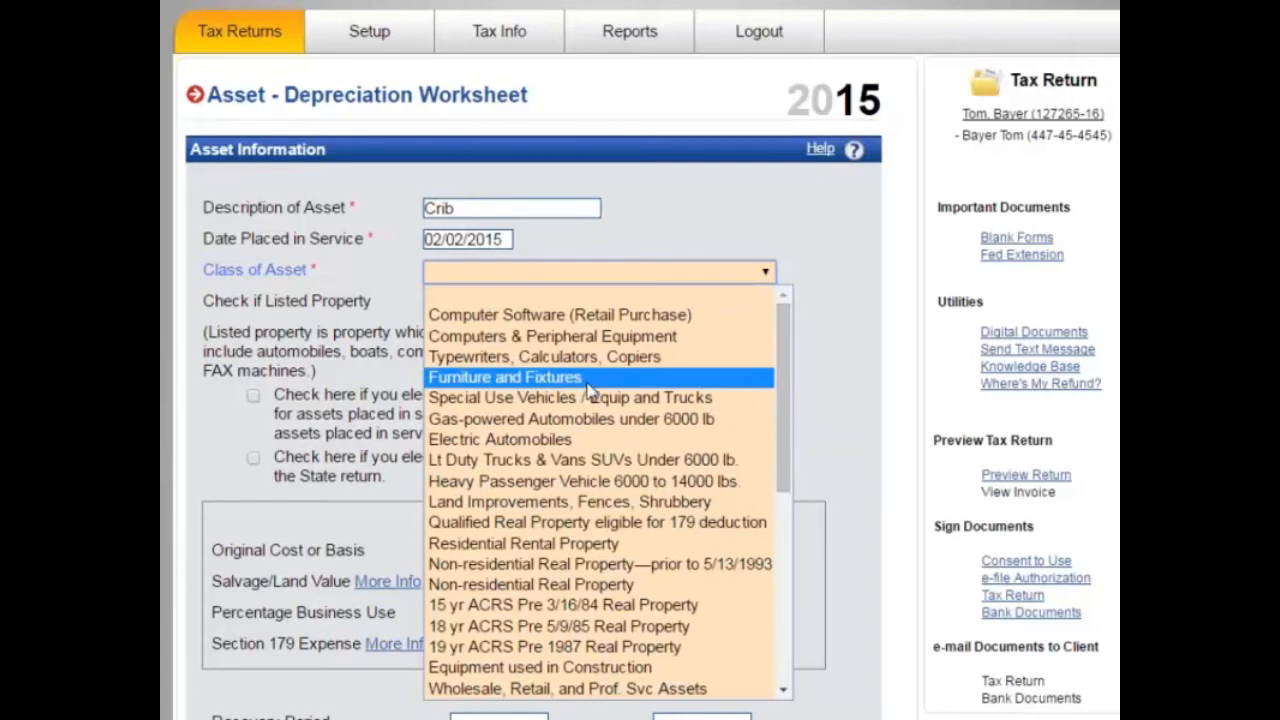
click(518, 383)
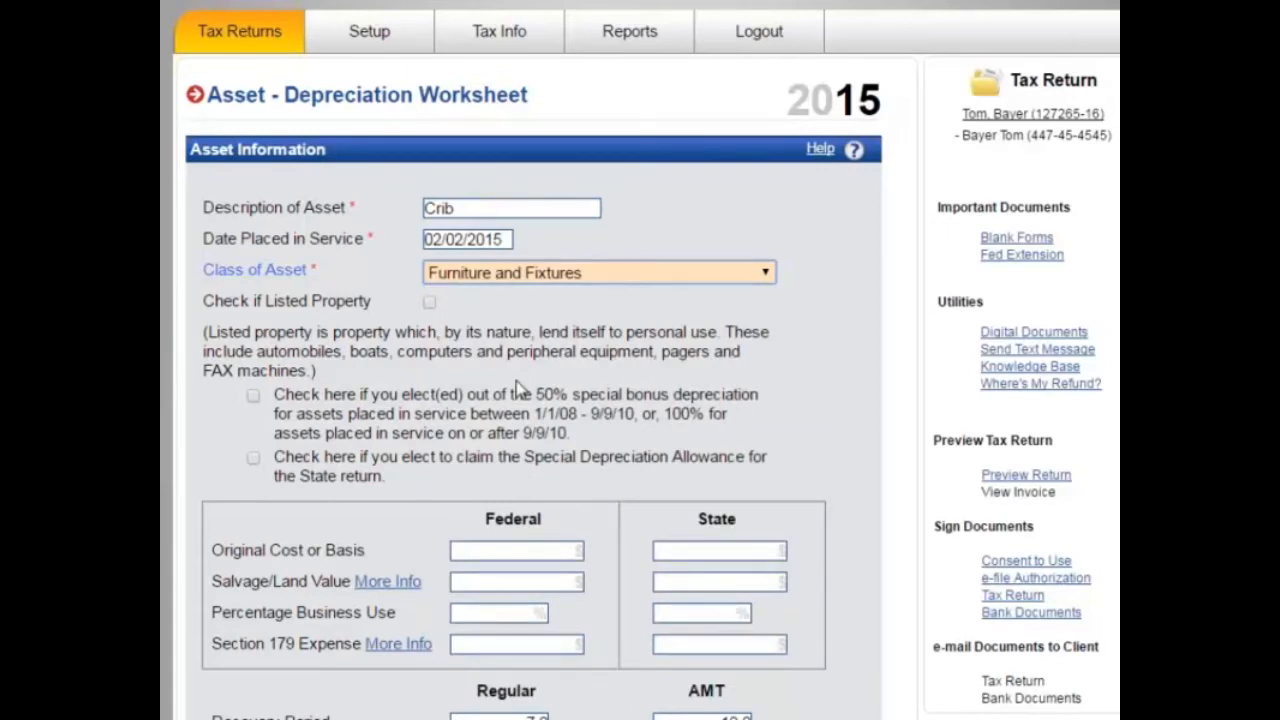
Step: Enter $250 federal and state original cost and save the Crib asset
scroll(415, 549, down, 2)
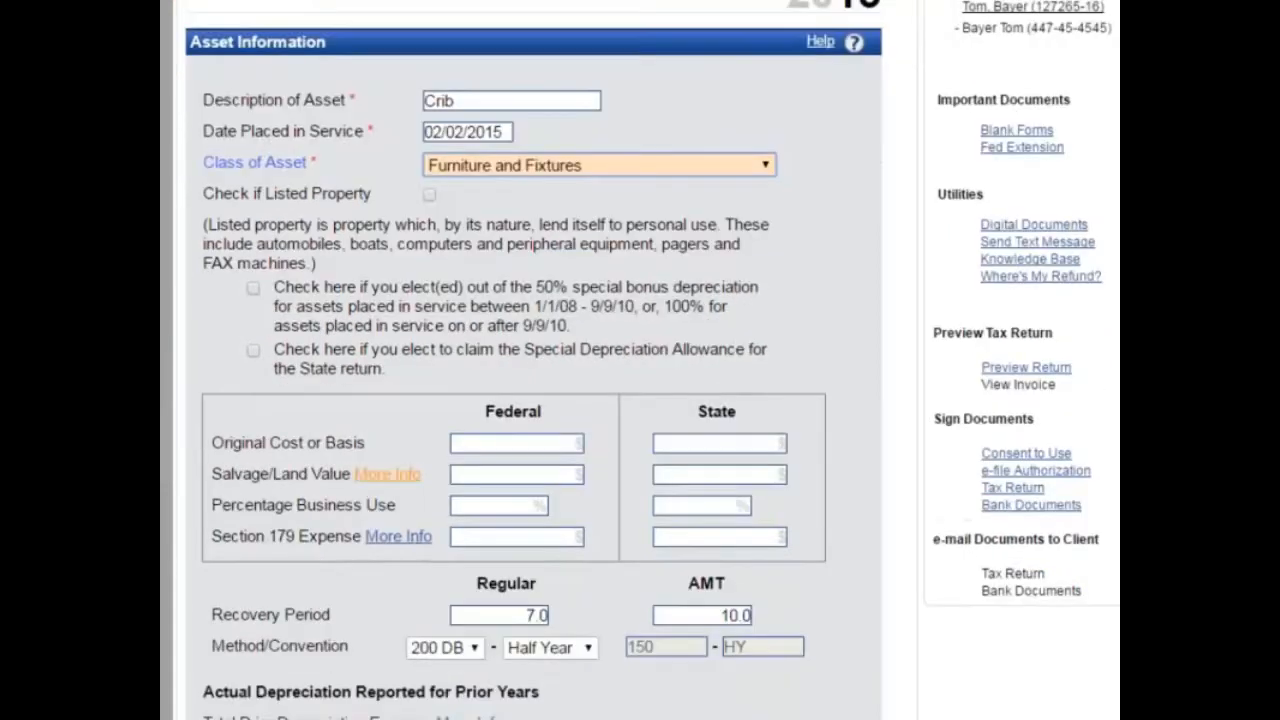
click(508, 443)
click(519, 441)
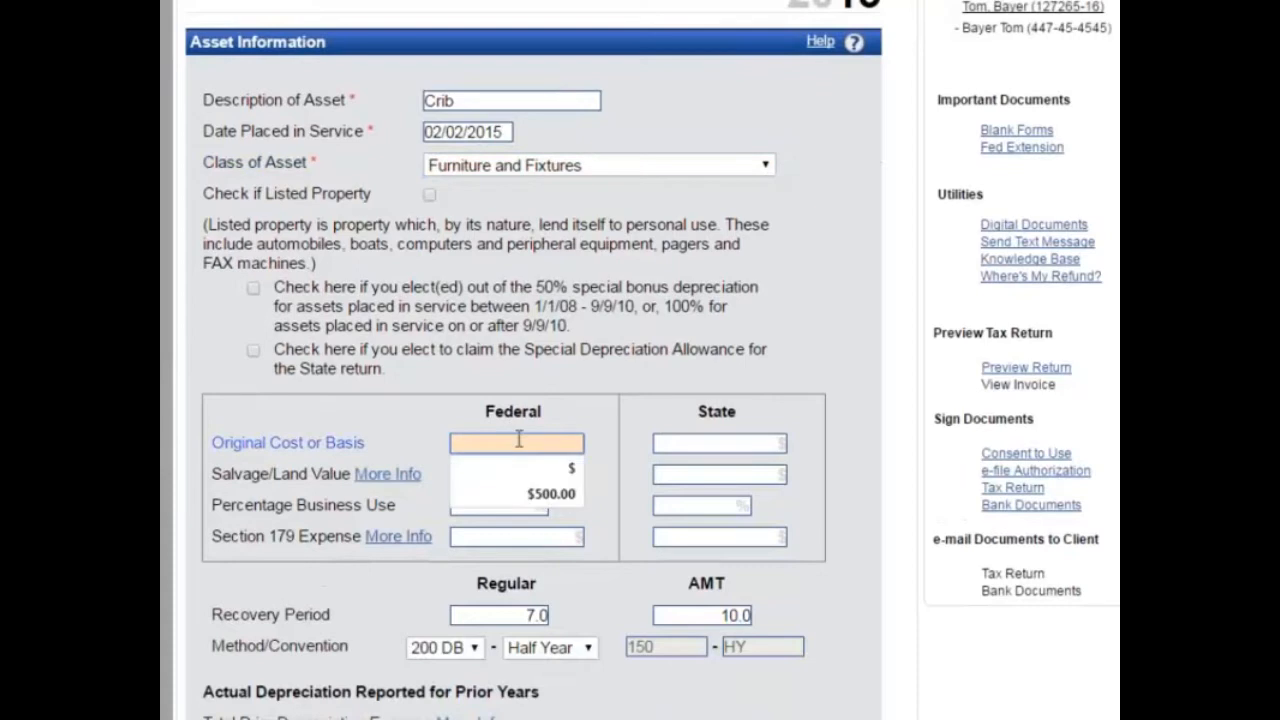
text(250)
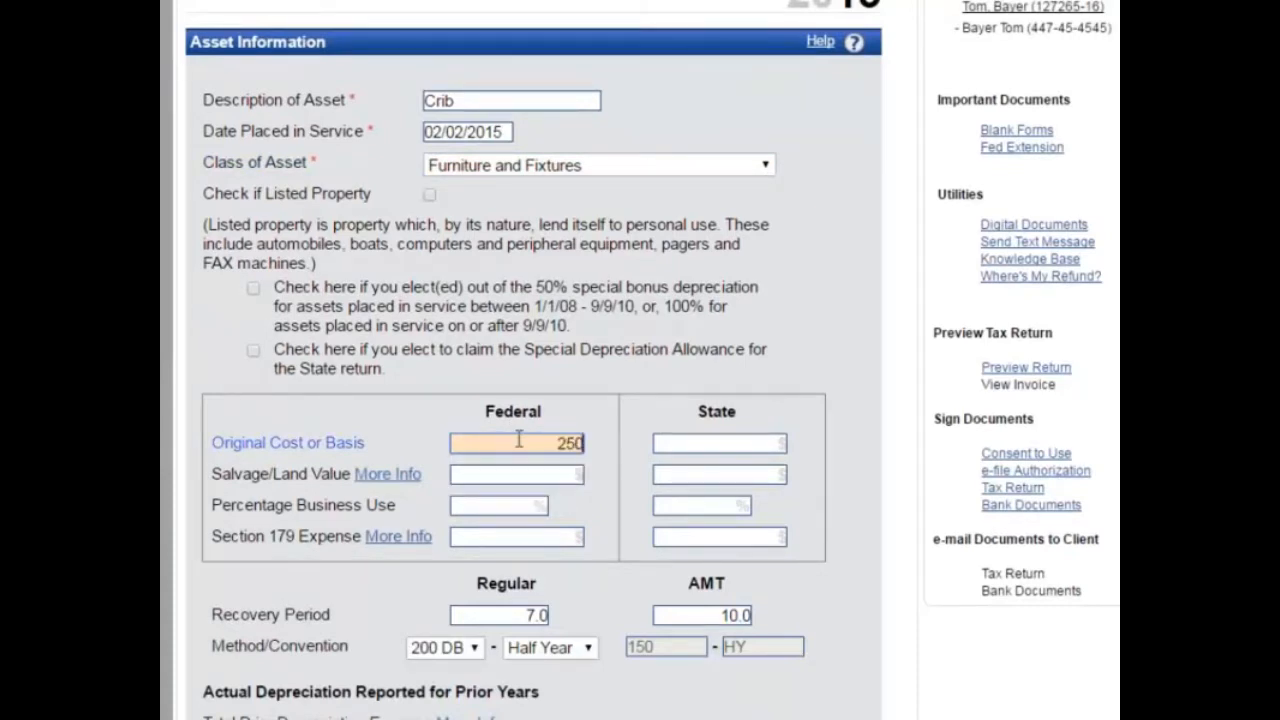
key(Tab)
text(250)
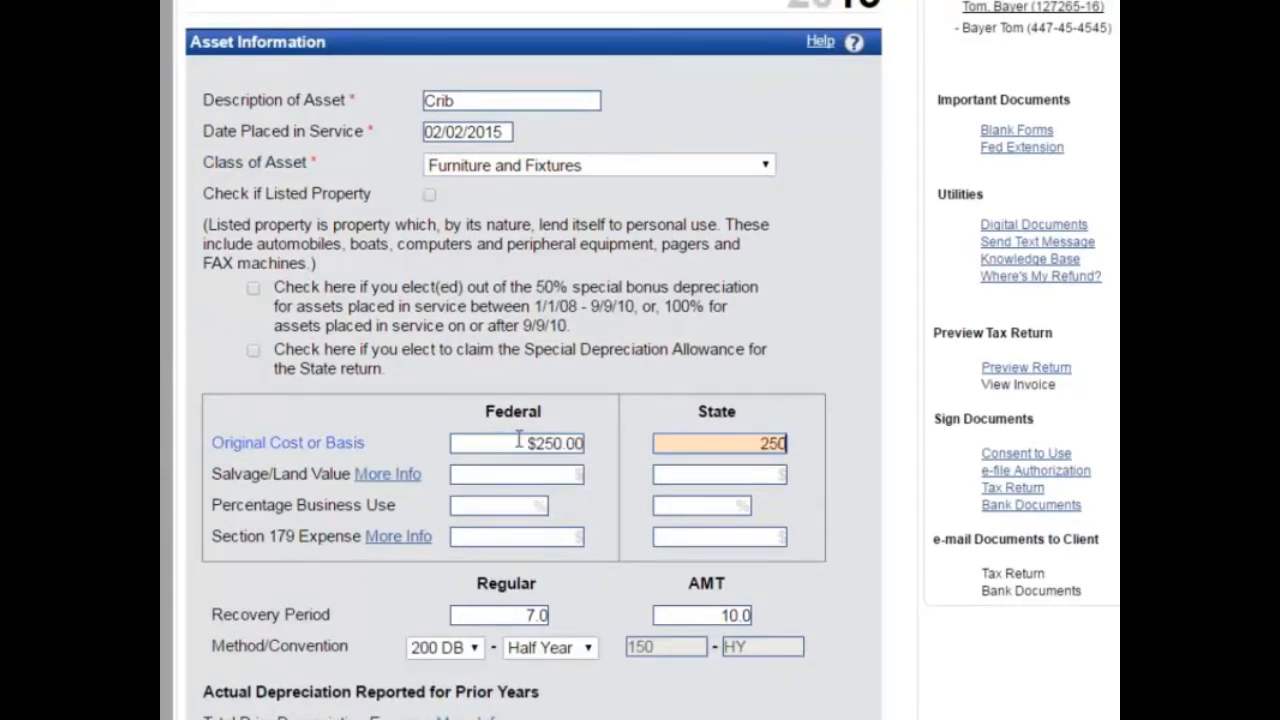
key(Tab)
scroll(694, 554, down, 1)
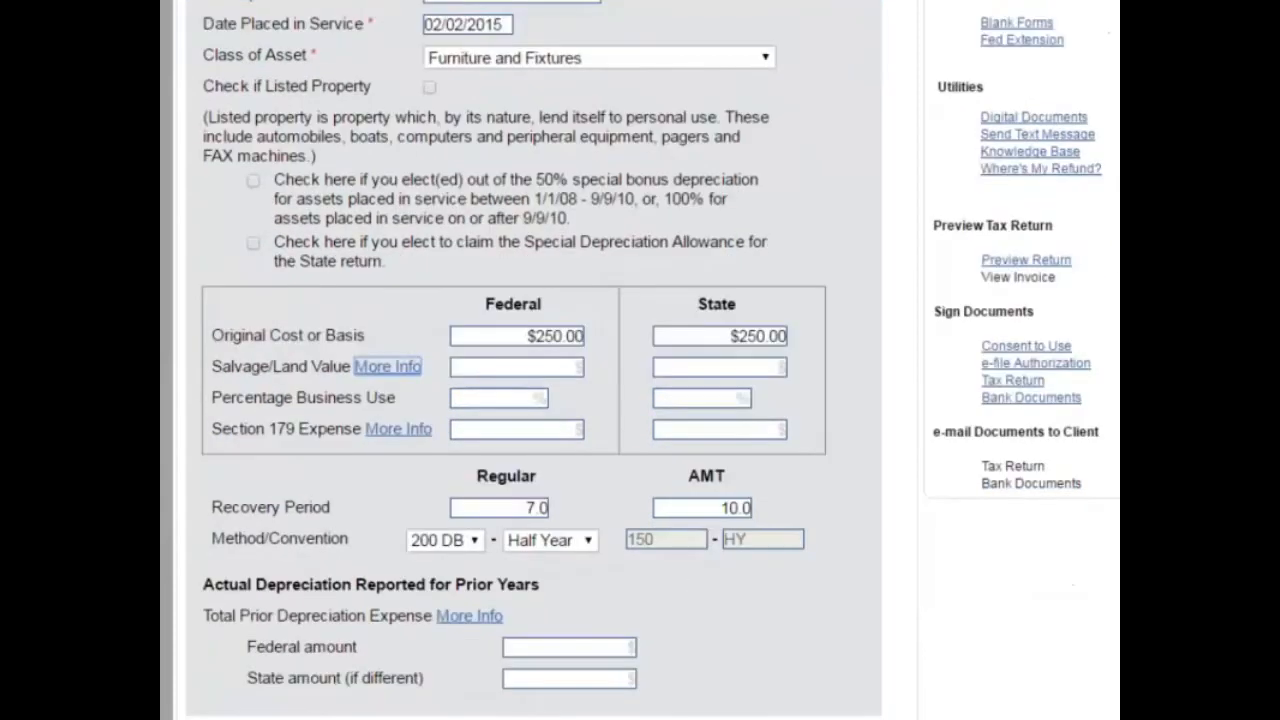
scroll(667, 612, down, 2)
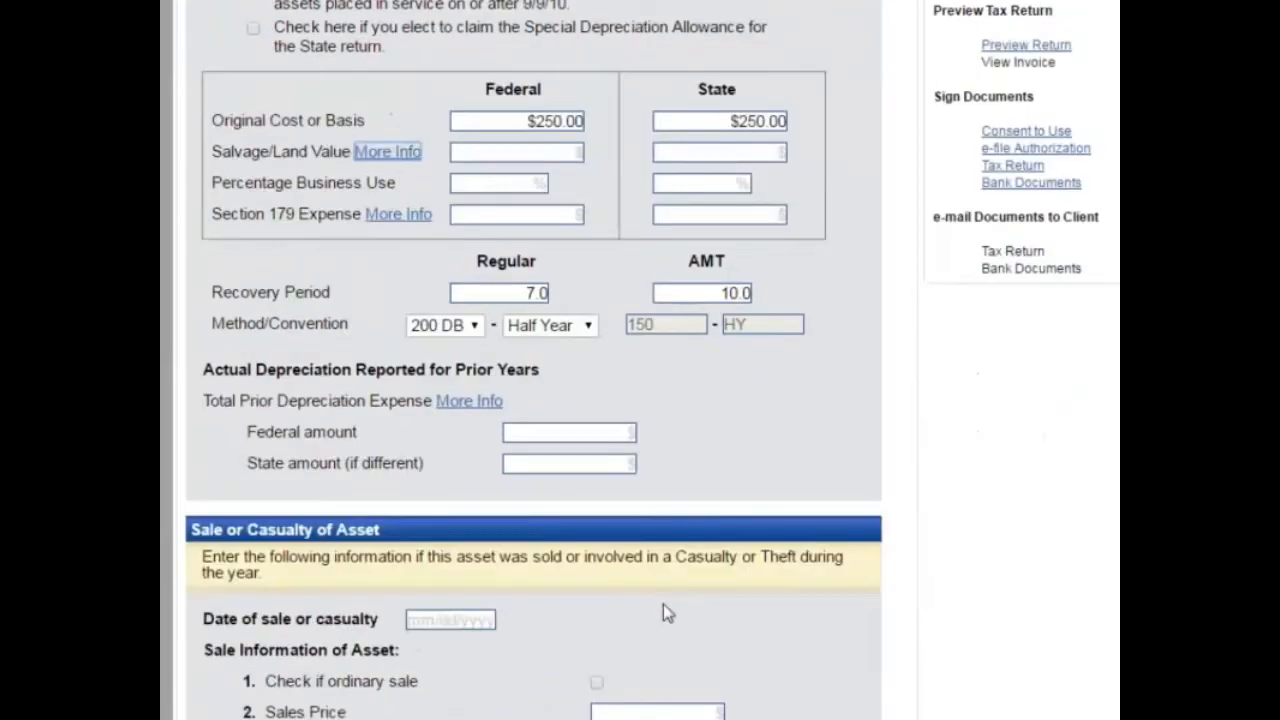
scroll(663, 604, down, 1)
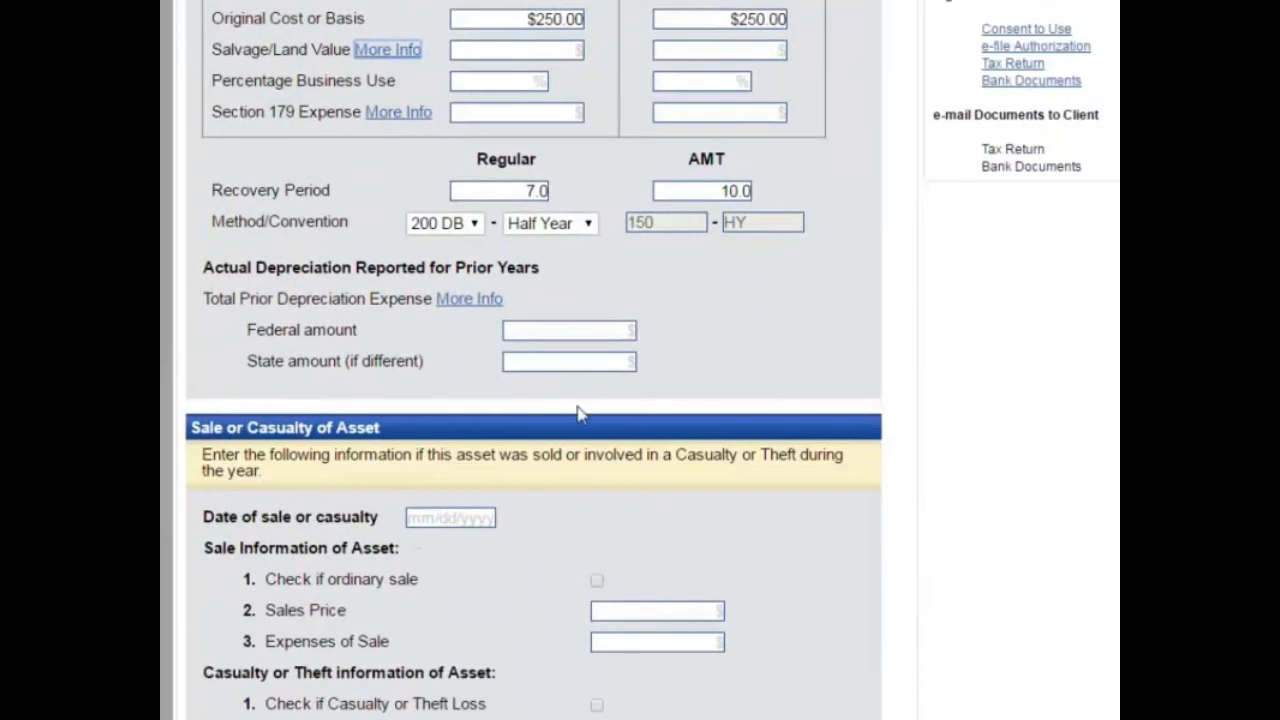
scroll(578, 412, up, 1)
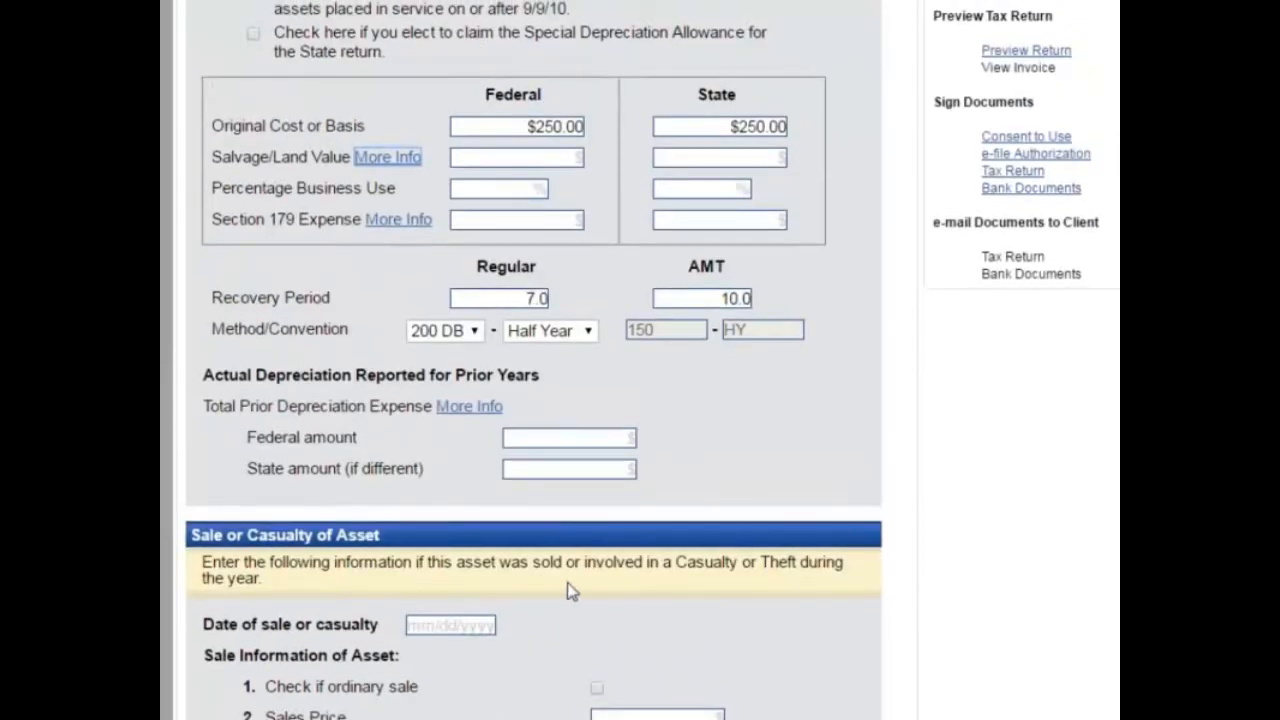
scroll(735, 528, down, 1)
scroll(443, 594, down, 2)
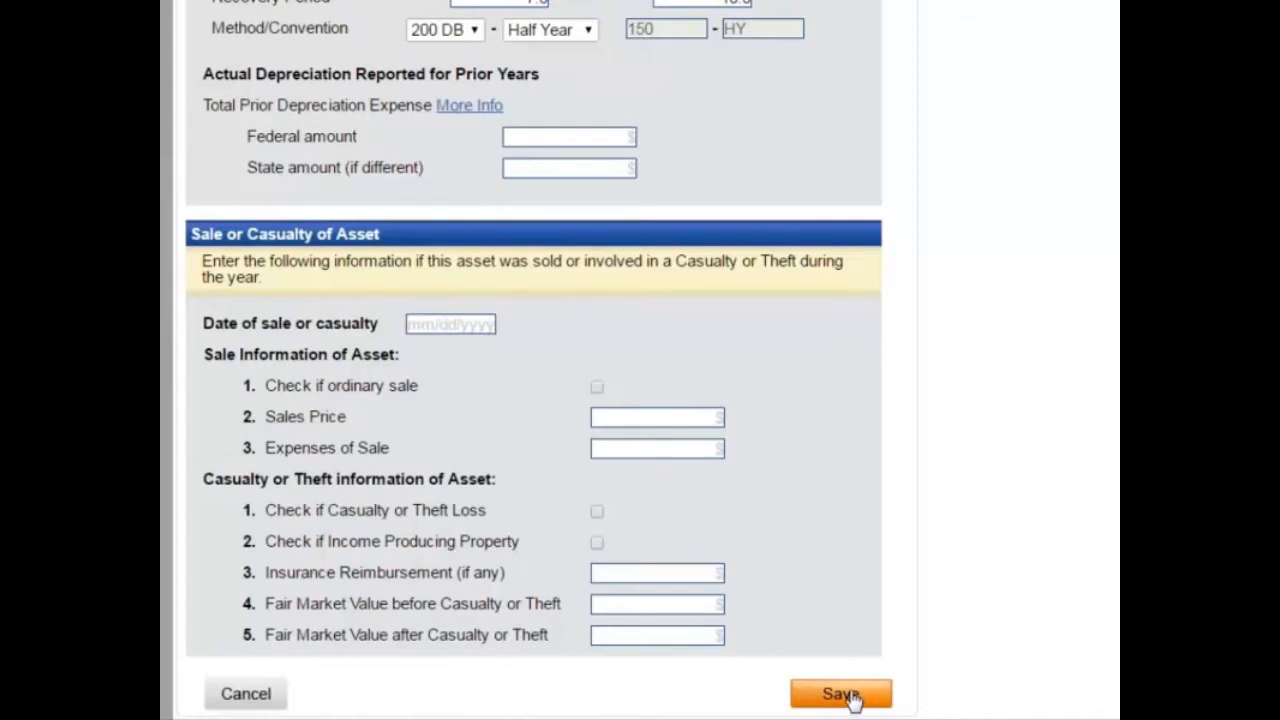
click(840, 693)
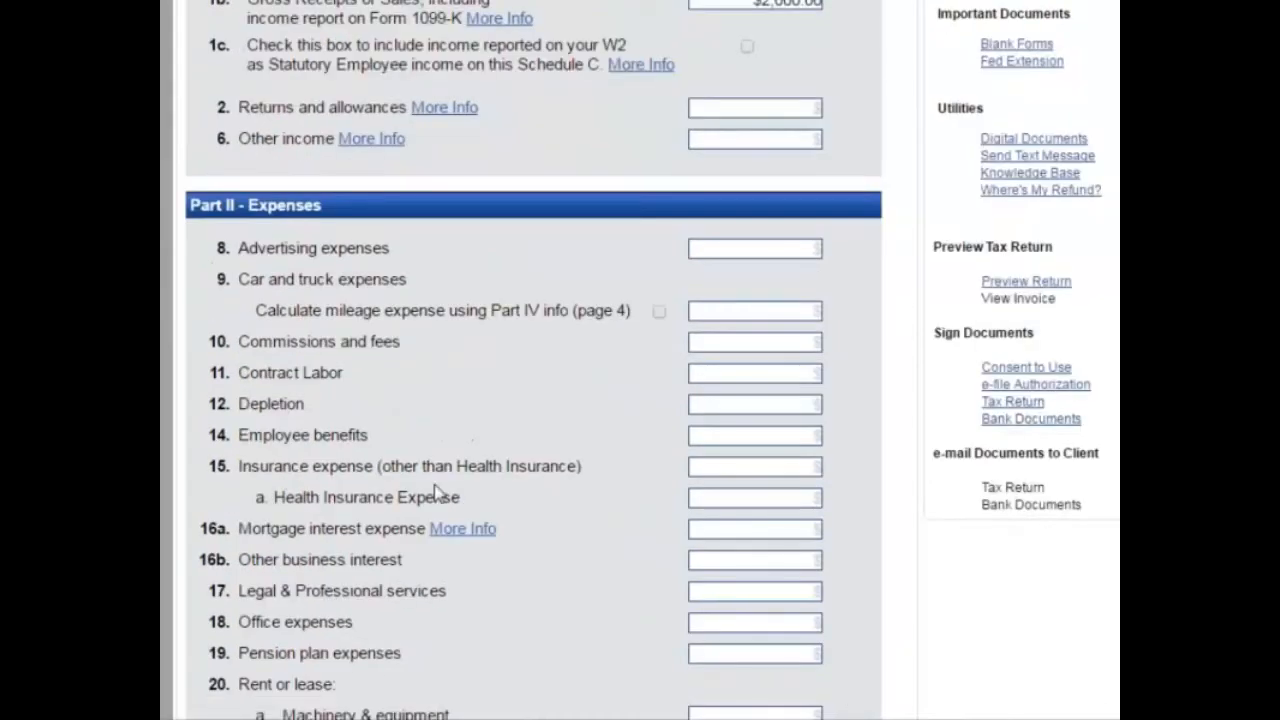
Step: Page past the asset list and the empty Cost of Goods Sold page to Schedule C page 4
scroll(407, 478, down, 10)
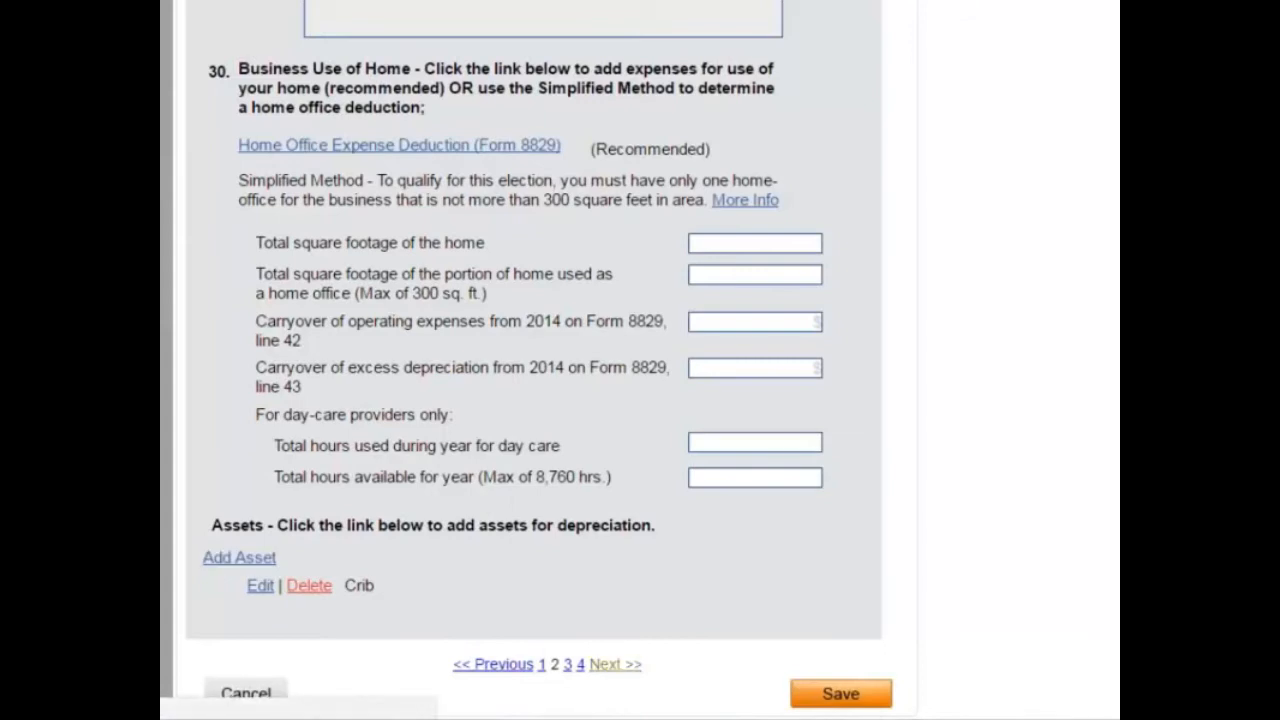
click(615, 664)
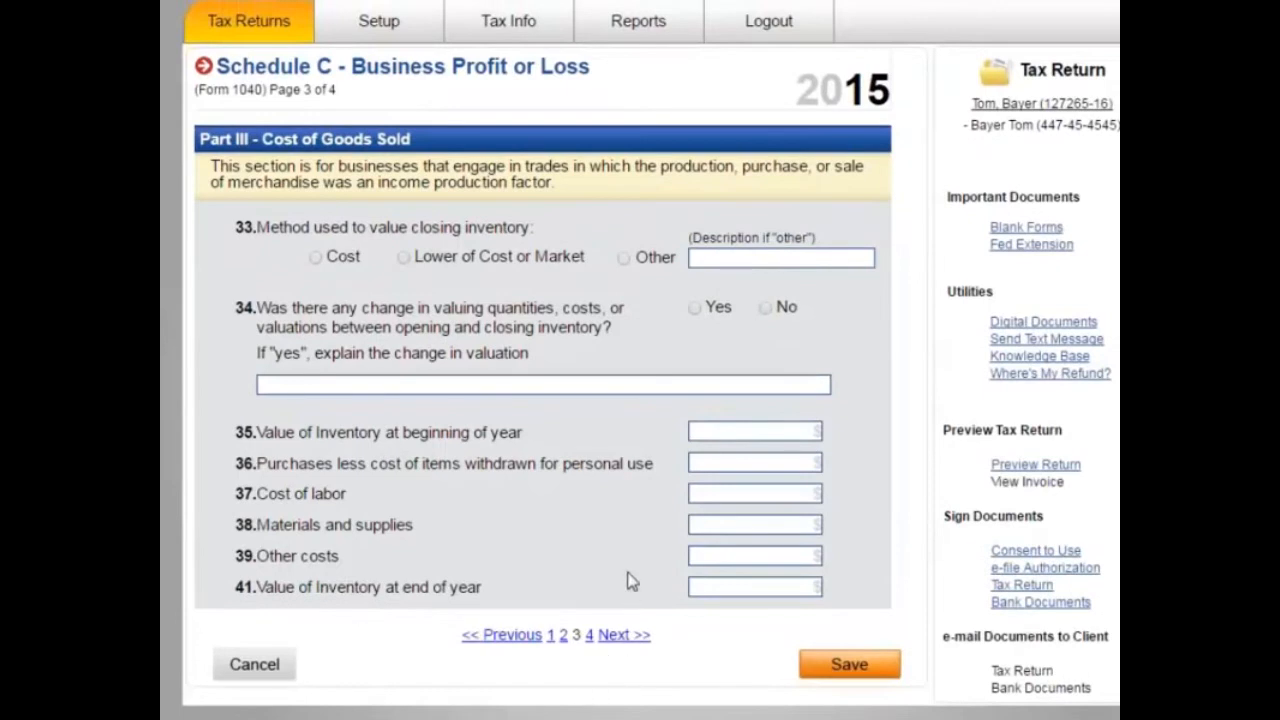
click(606, 635)
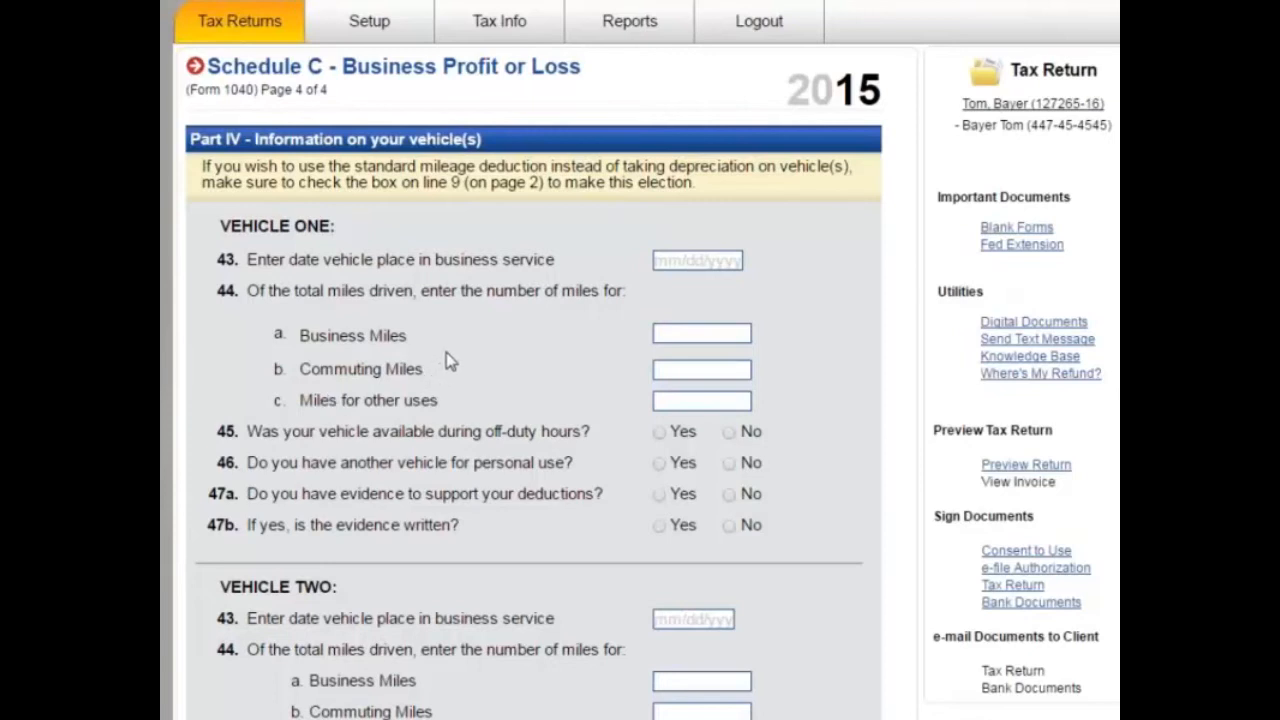
Step: Enter vehicle one: in service 03/03/2015, 20000 business miles, 5000 commuting miles
click(699, 264)
text(03/03/201)
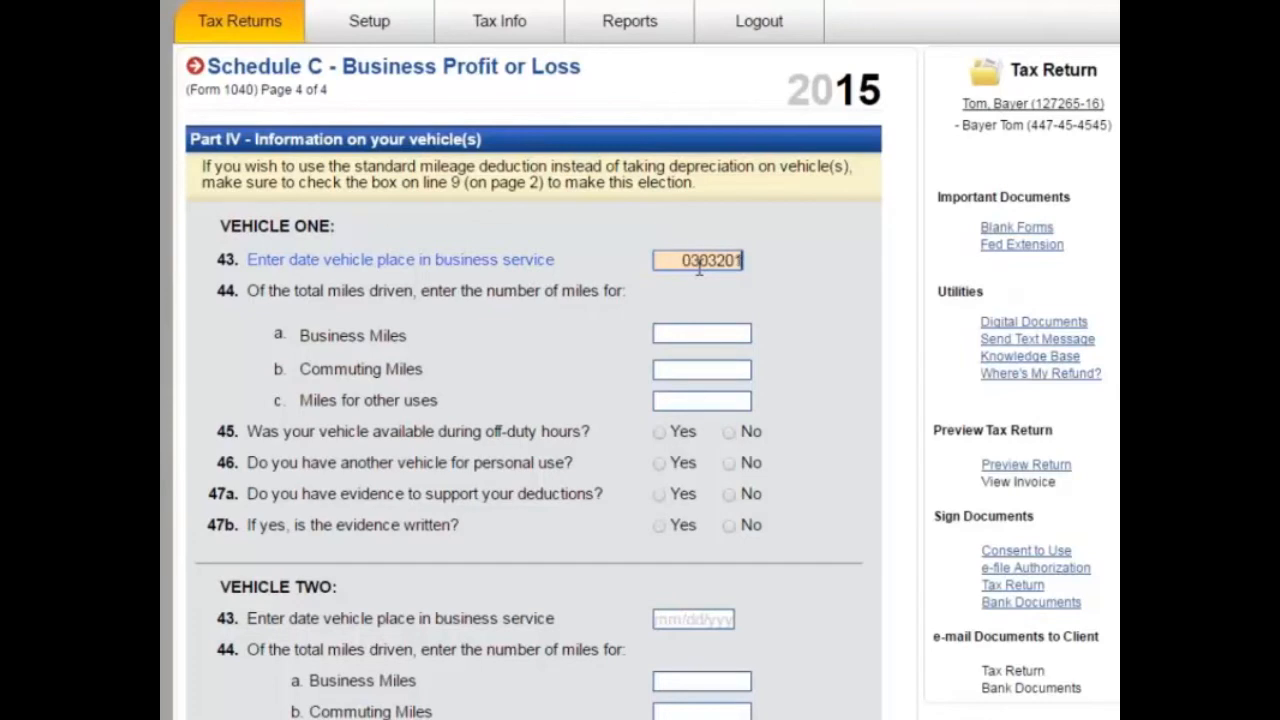
text(5)
key(Tab)
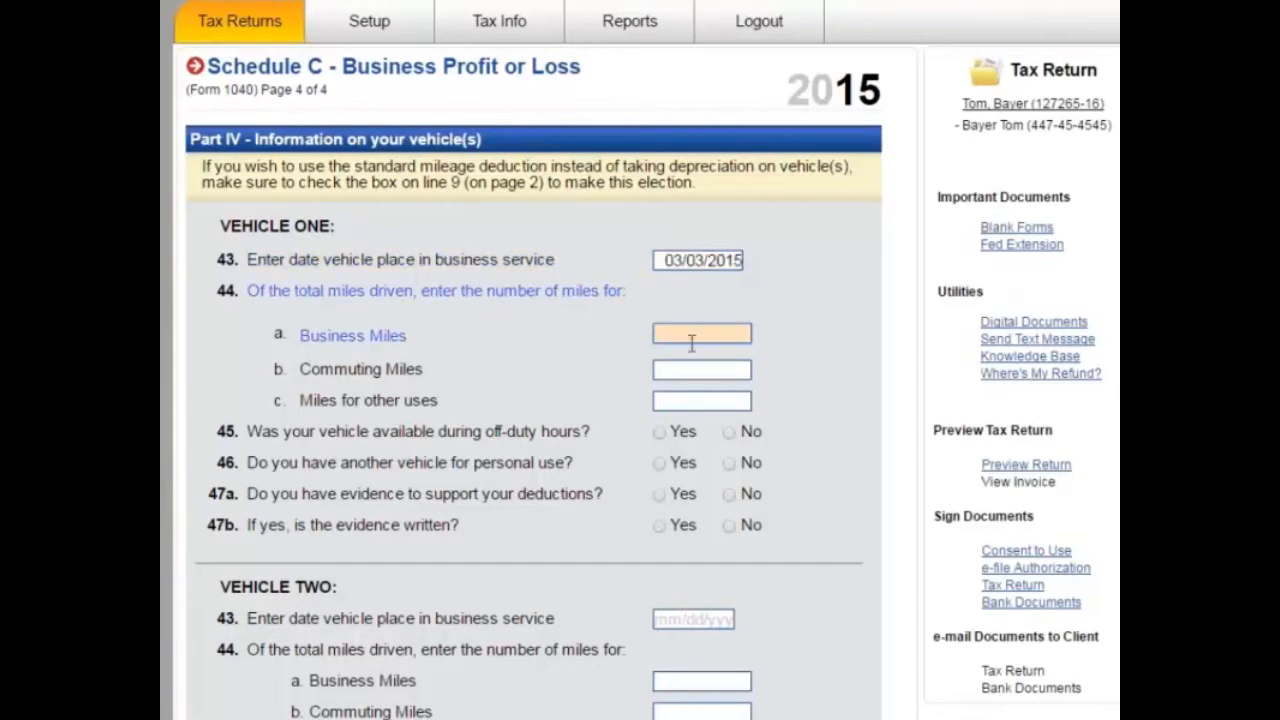
text(20000)
key(Tab)
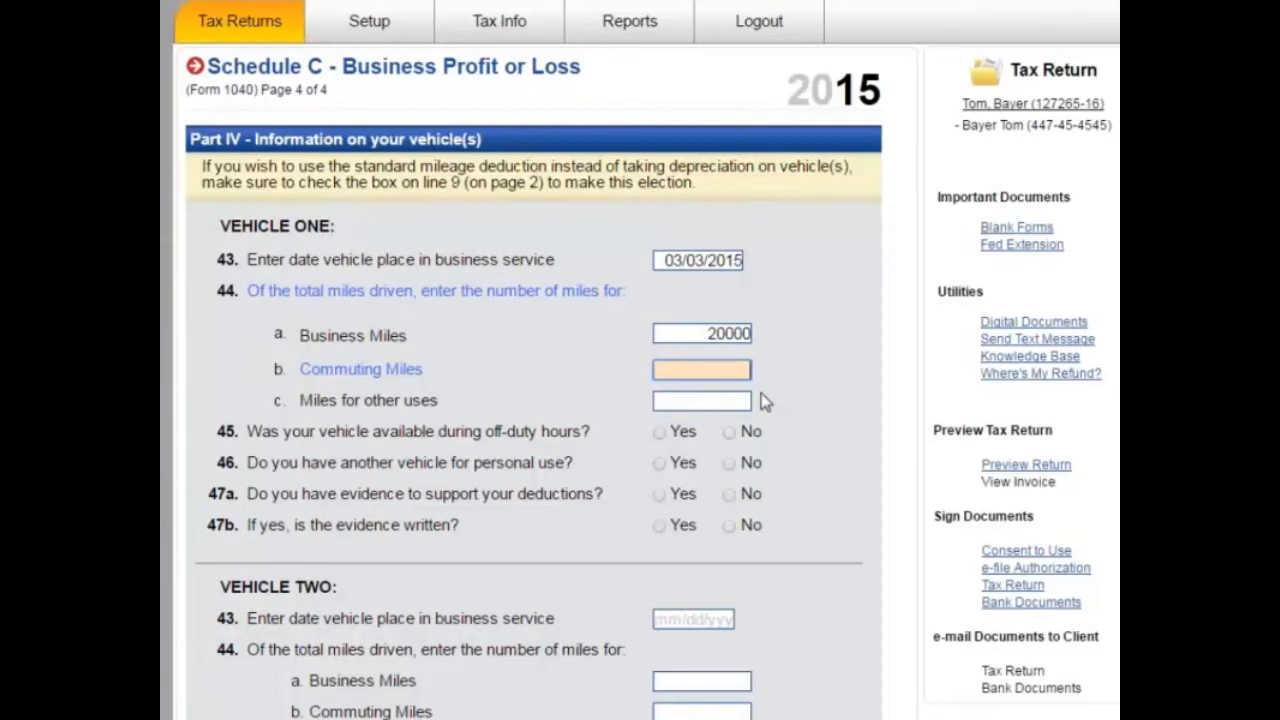
text(5000)
key(Tab)
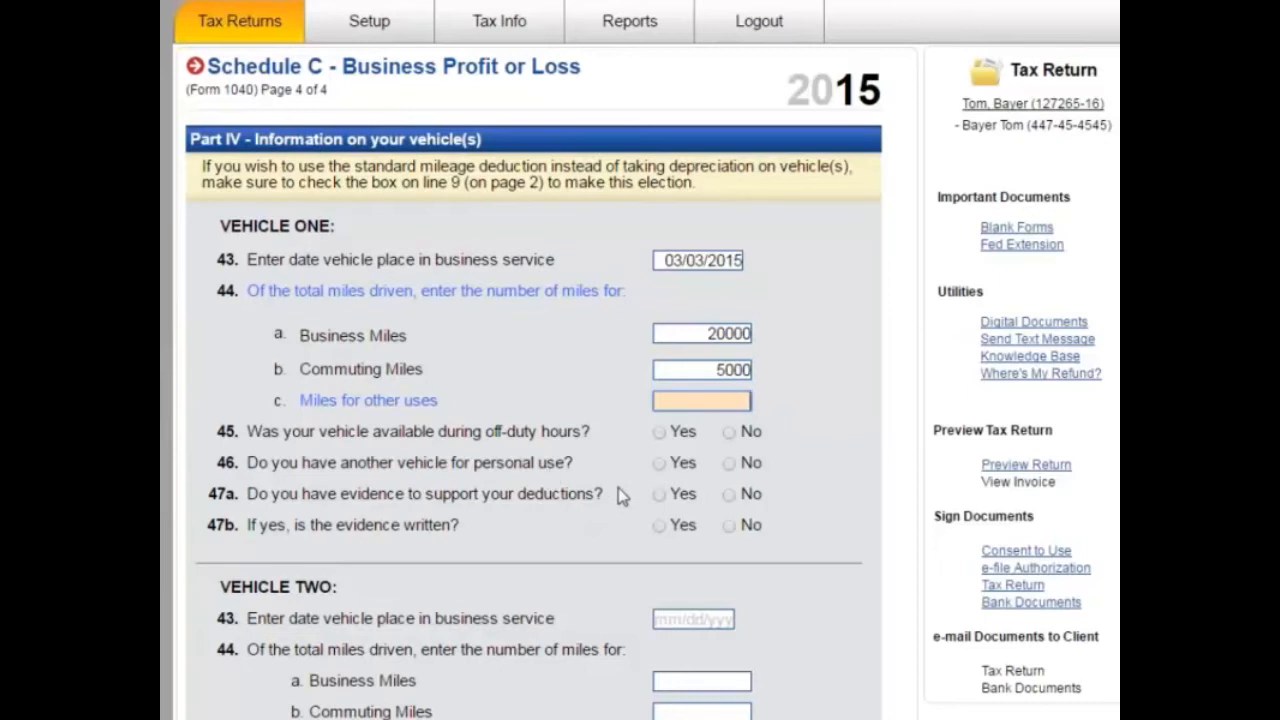
Step: Answer Yes to off-duty use, No to another vehicle, Yes to written evidence, then save Vehicle One
click(660, 432)
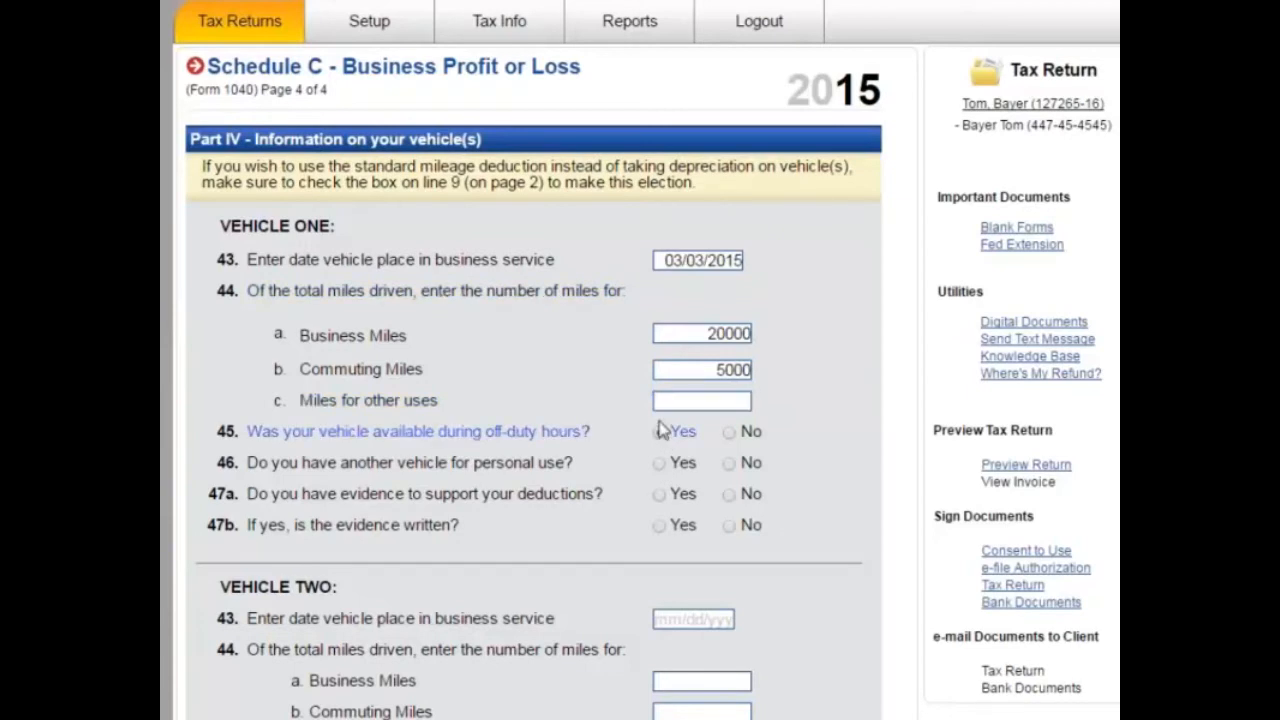
scroll(557, 573, down, 2)
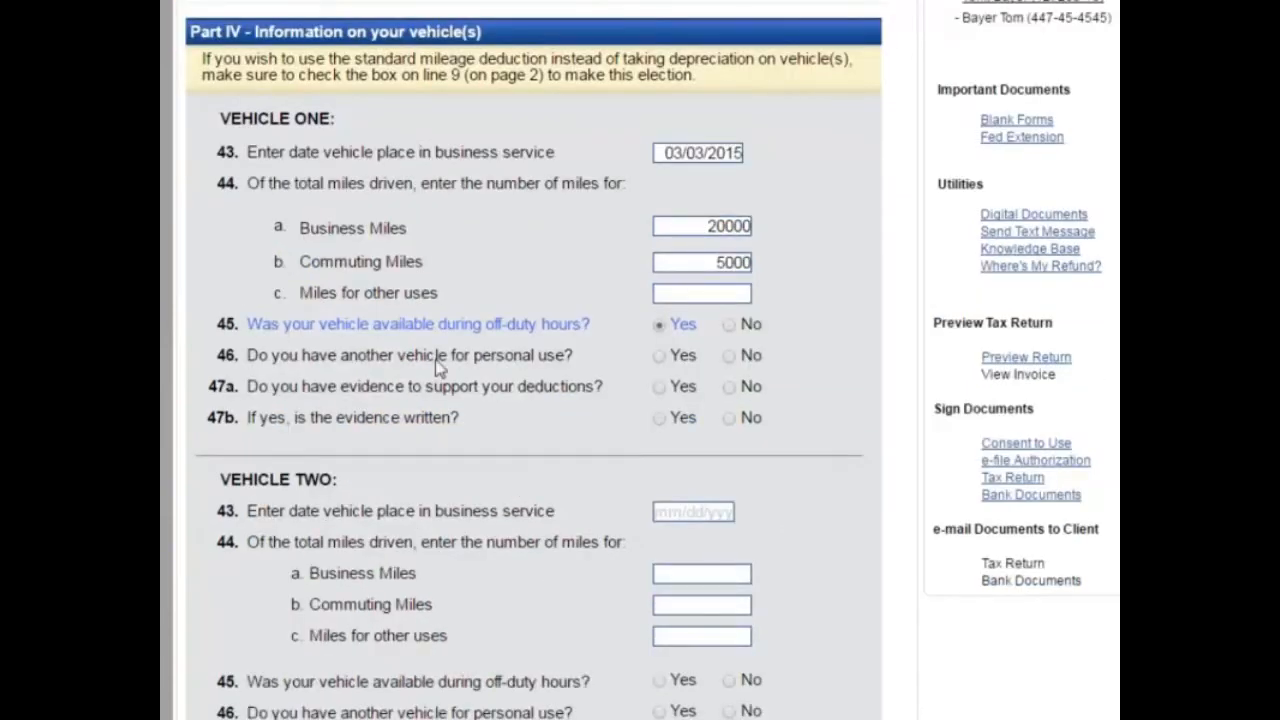
click(731, 356)
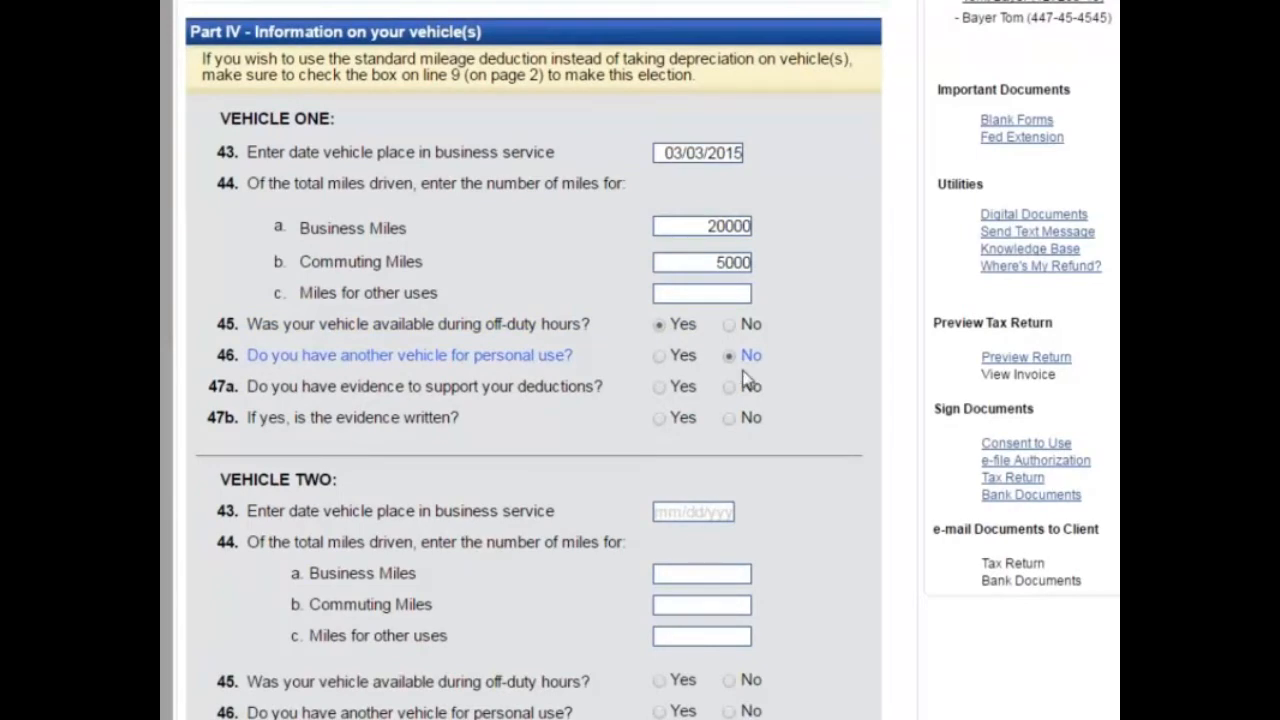
click(660, 387)
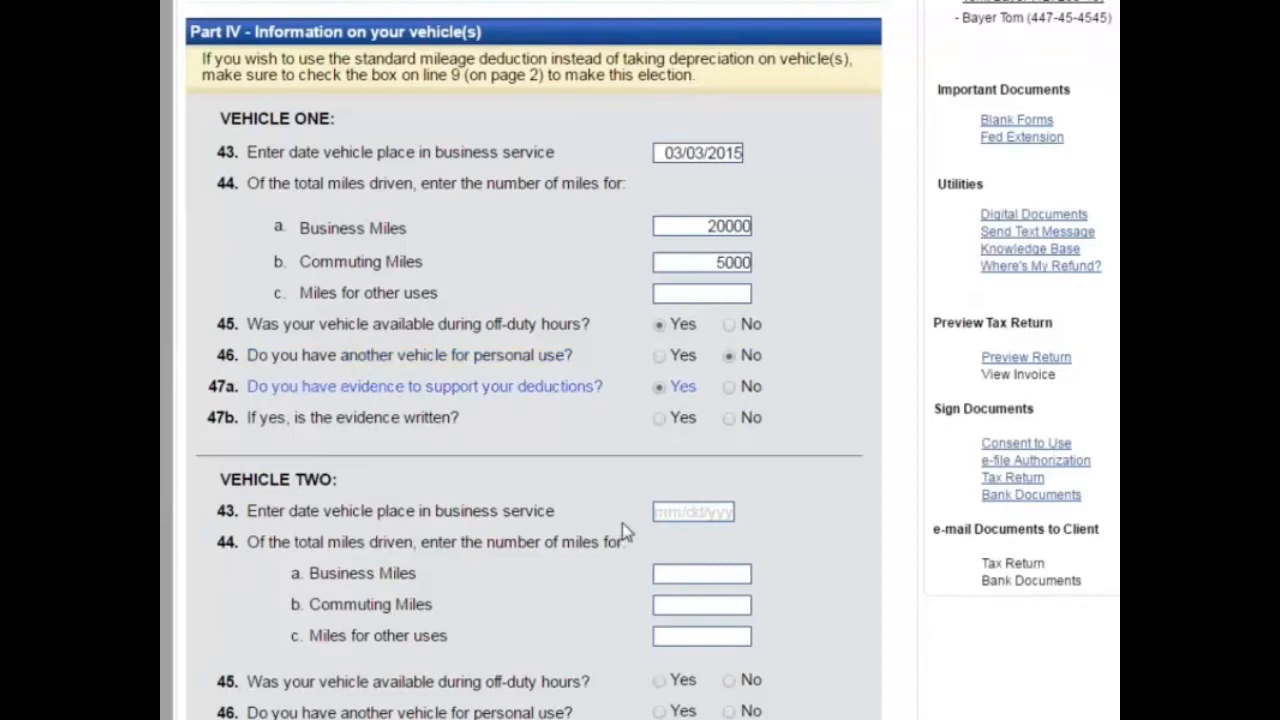
click(660, 420)
scroll(370, 690, down, 5)
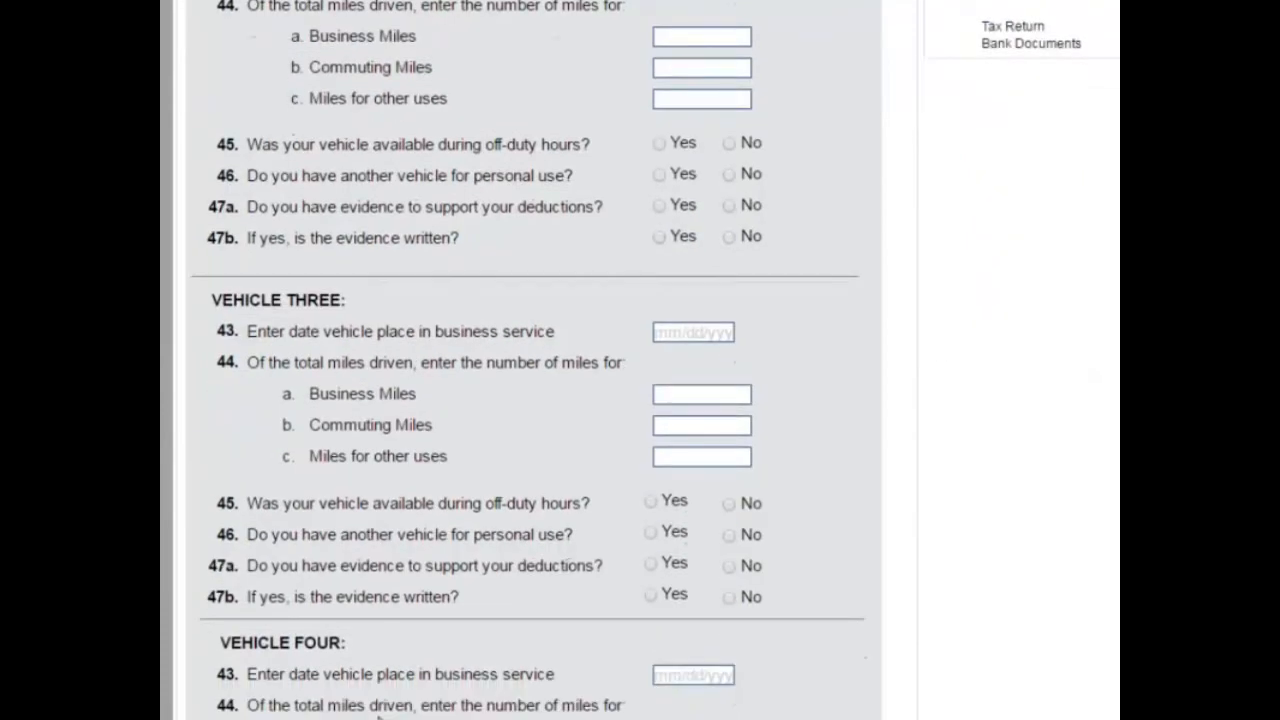
scroll(378, 705, up, 2)
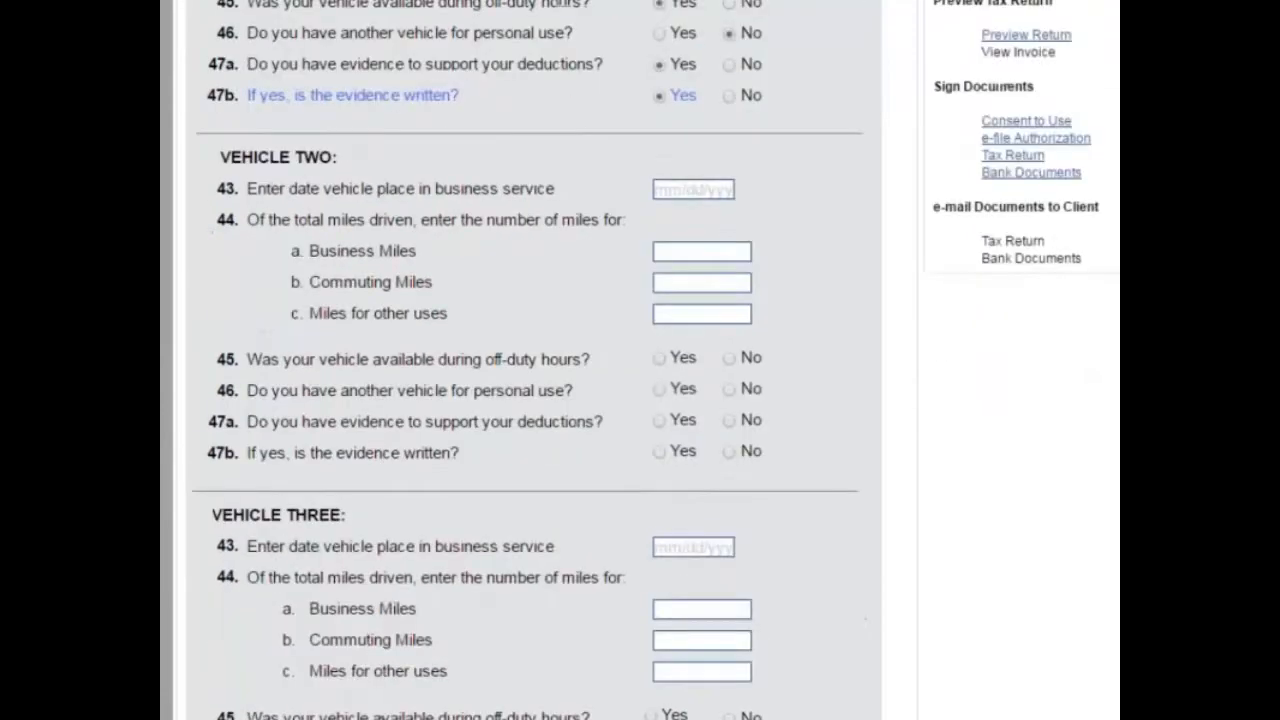
scroll(370, 515, down, 5)
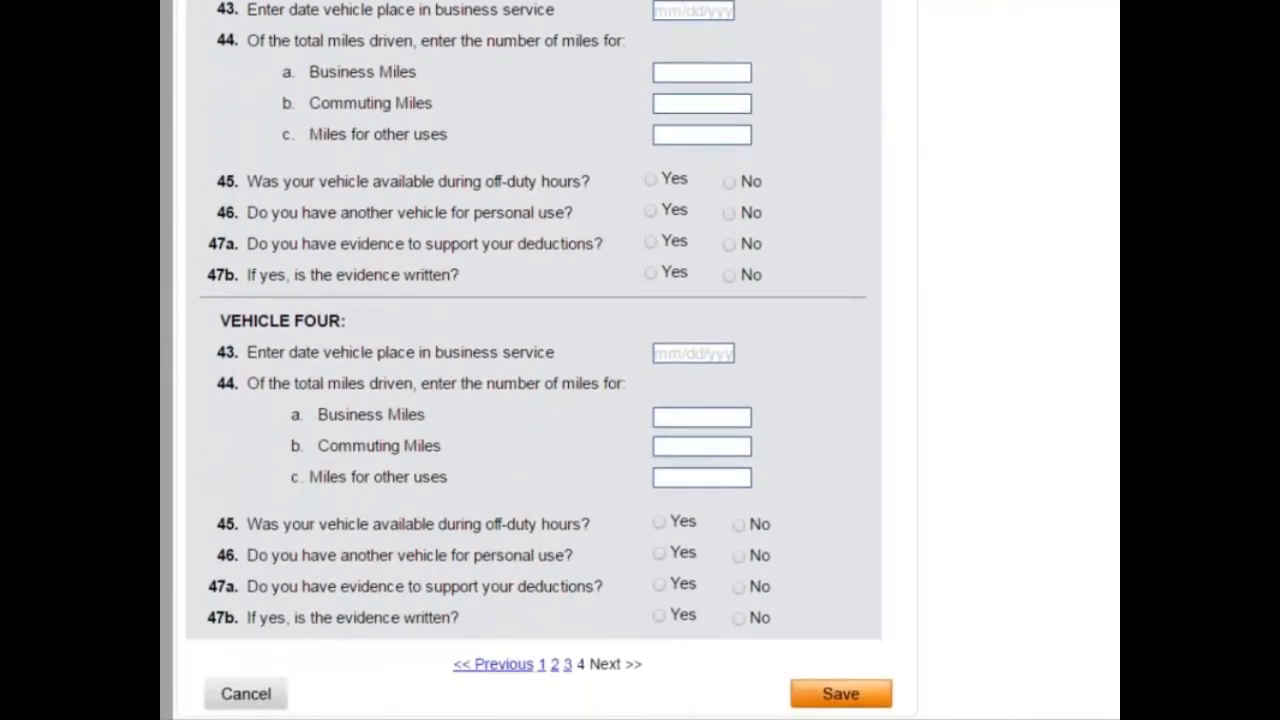
click(851, 698)
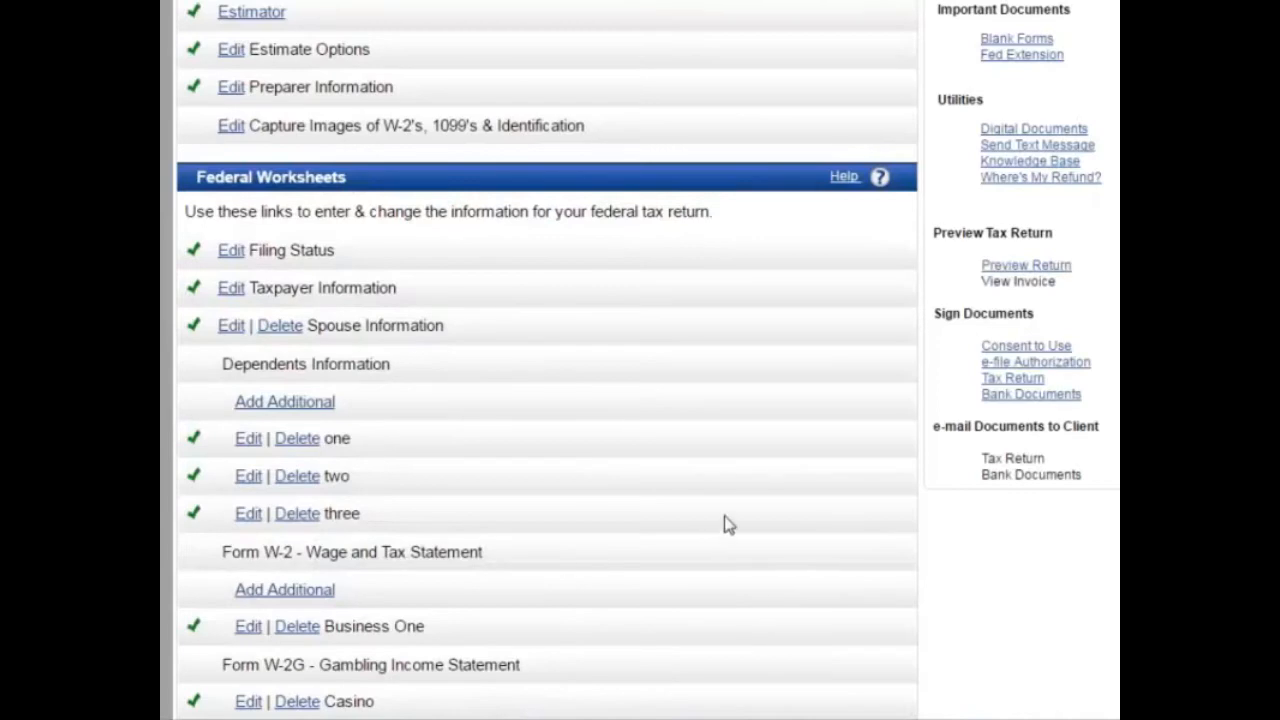
Step: On Form 2441 enter provider Babysitting Inc, ID type EIN with its number, and $2,000 paid
scroll(723, 523, down, 6)
scroll(725, 523, down, 3)
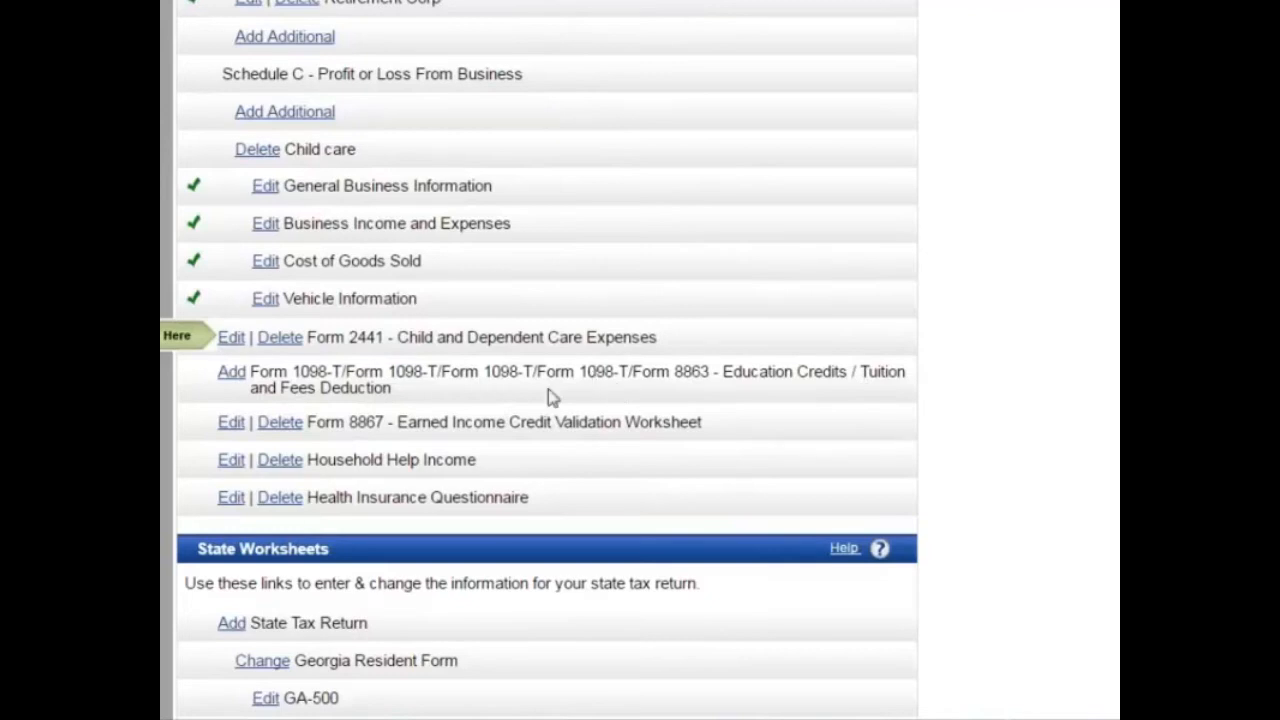
click(230, 340)
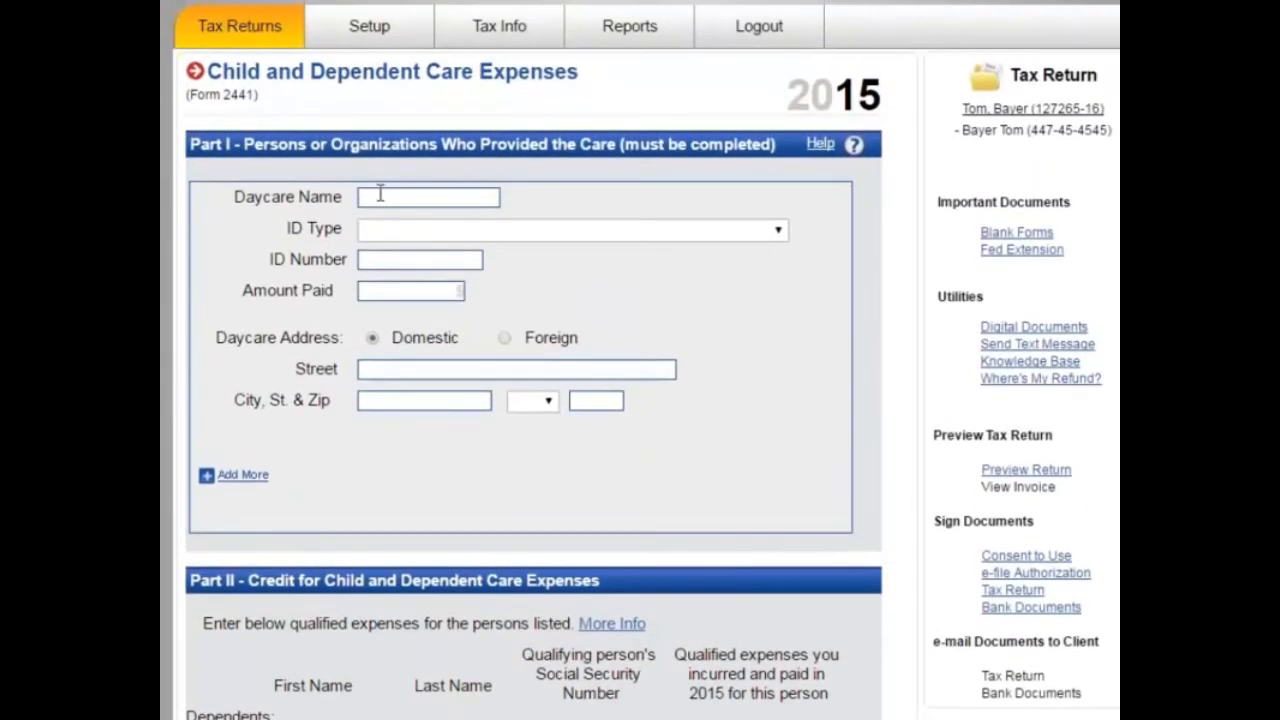
click(378, 197)
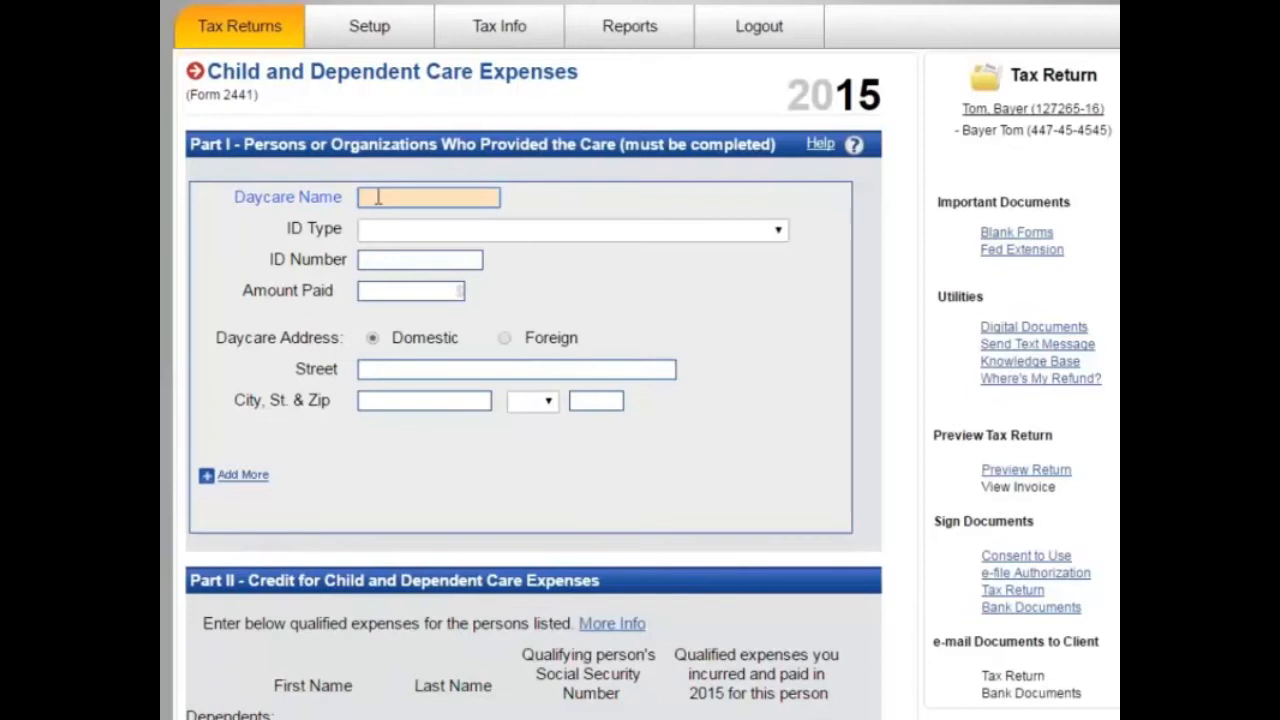
text(Babysitting Inc)
key(Tab)
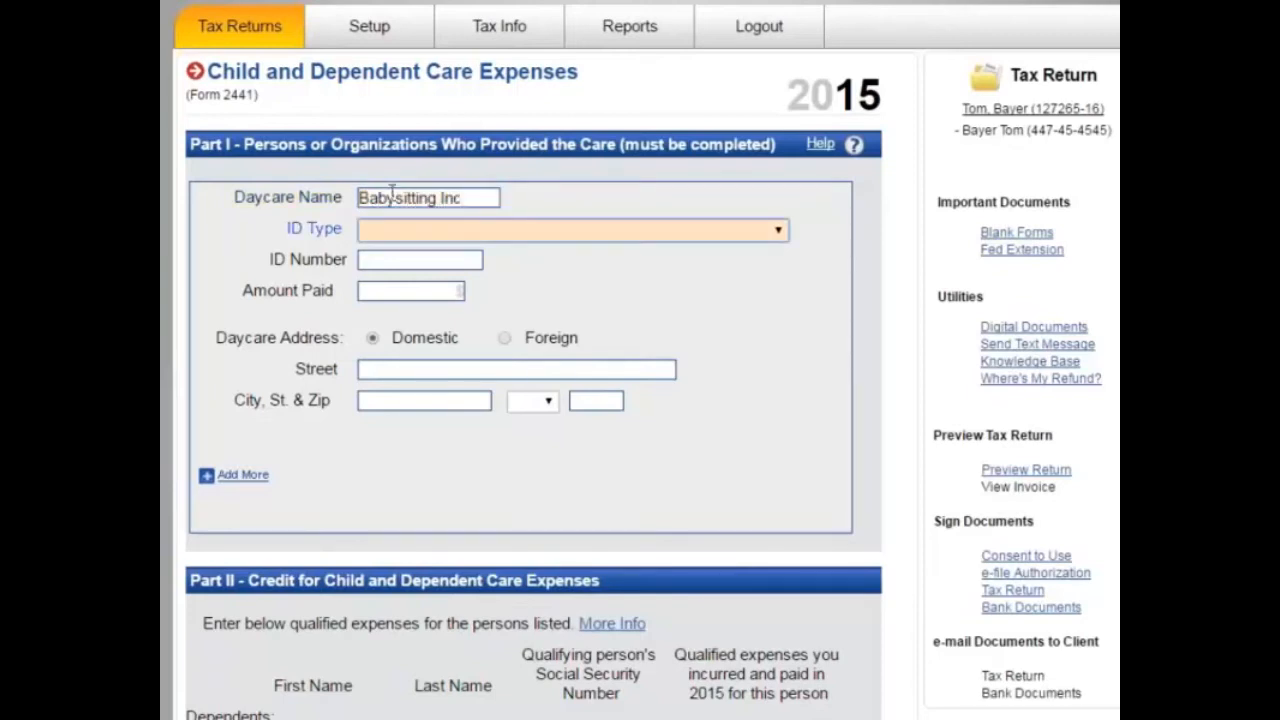
click(575, 236)
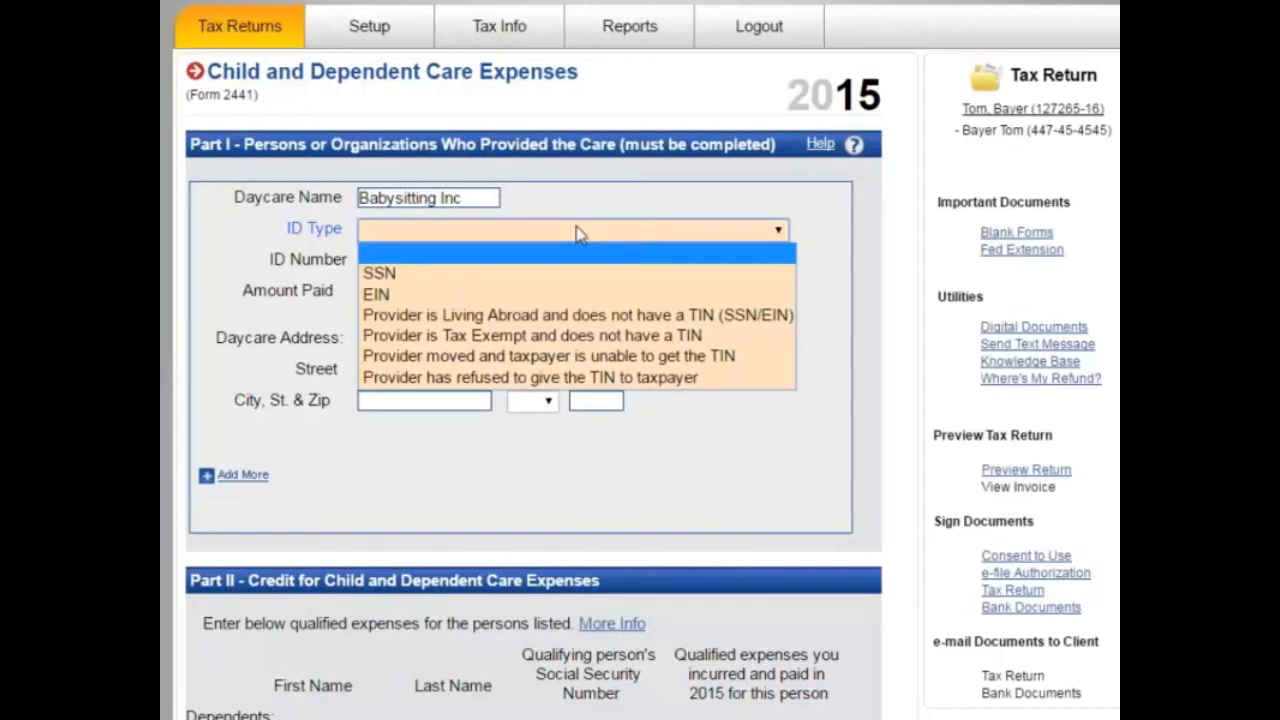
click(506, 295)
click(408, 258)
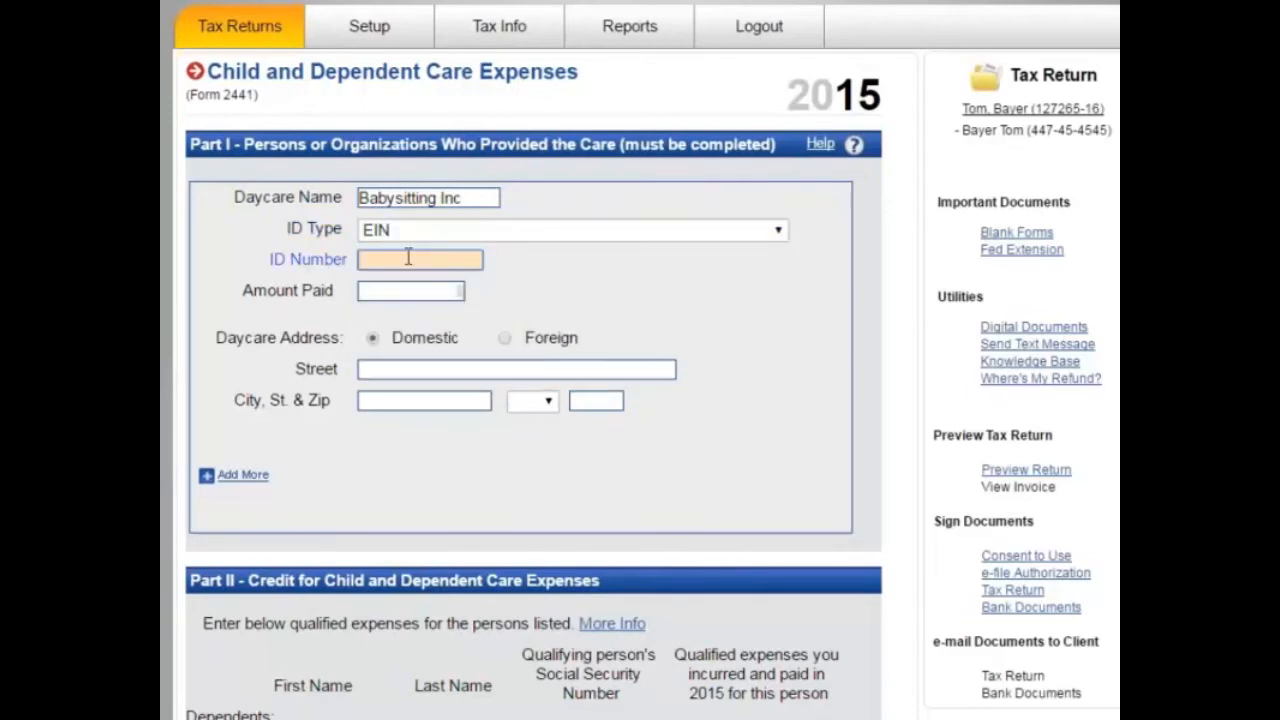
key(Return)
key(Tab)
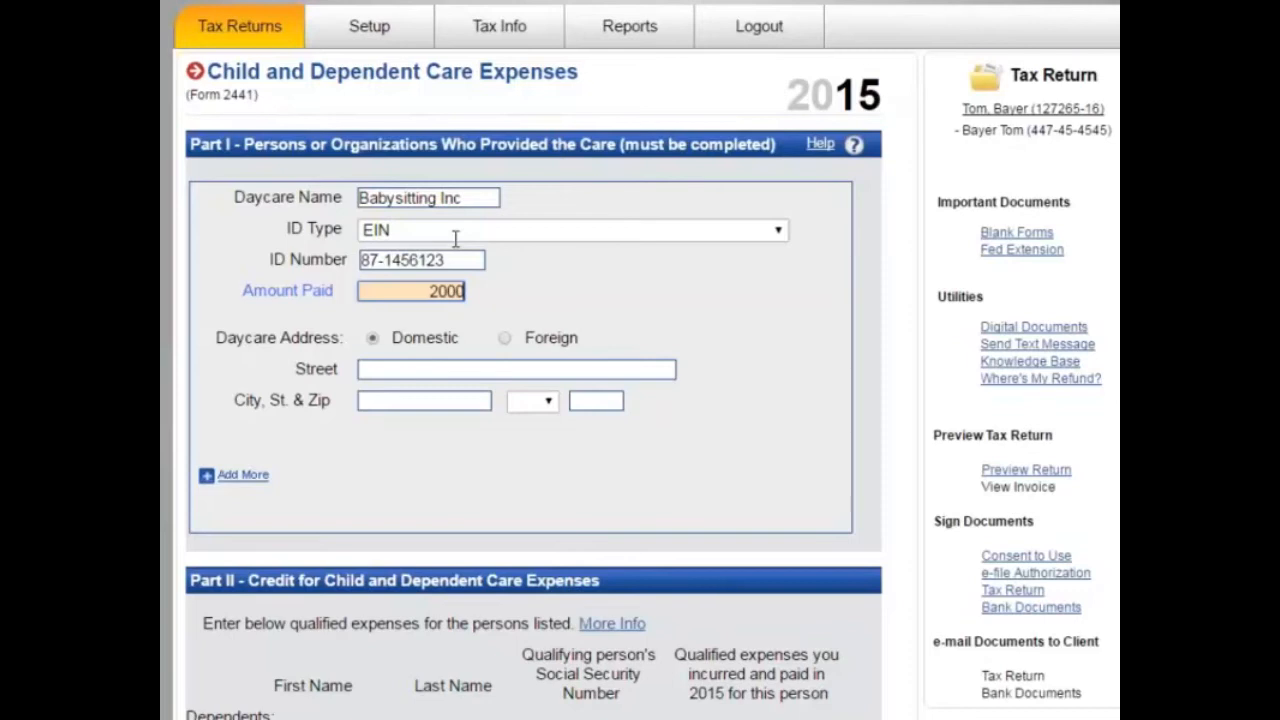
key(Tab)
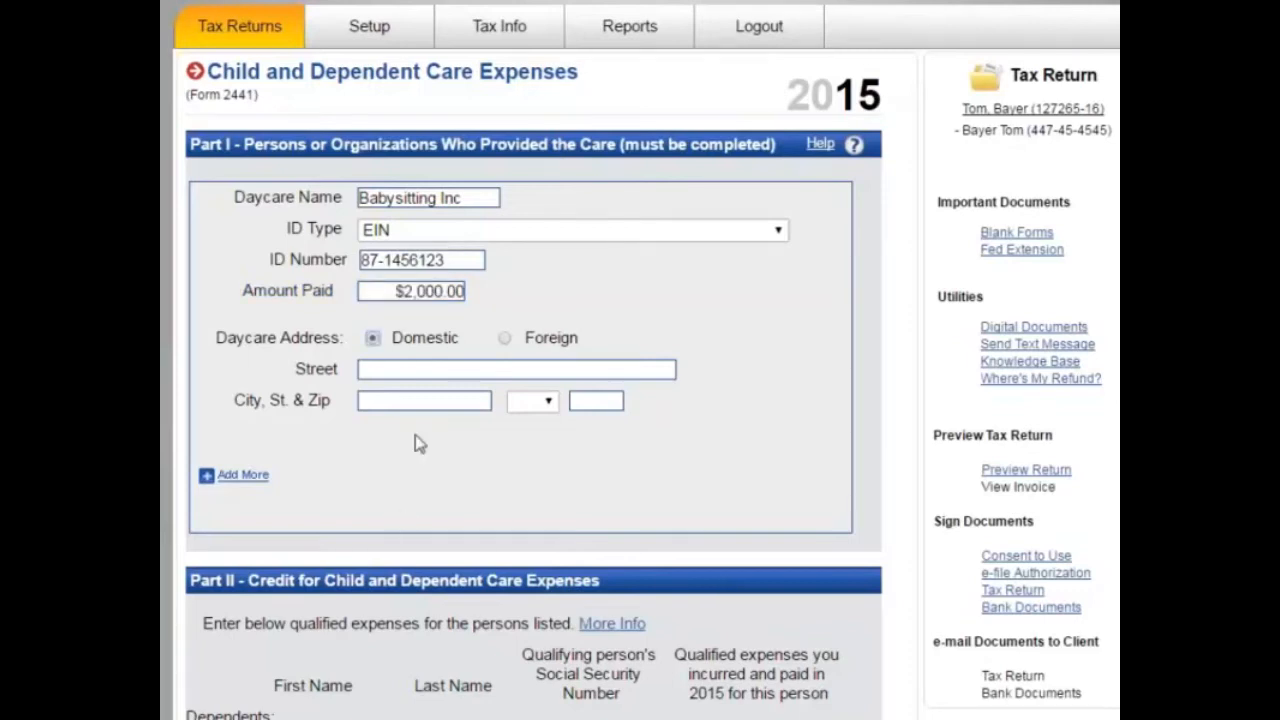
Step: Enter the provider's street address and zip code so the city and state fill in
click(450, 369)
text(123)
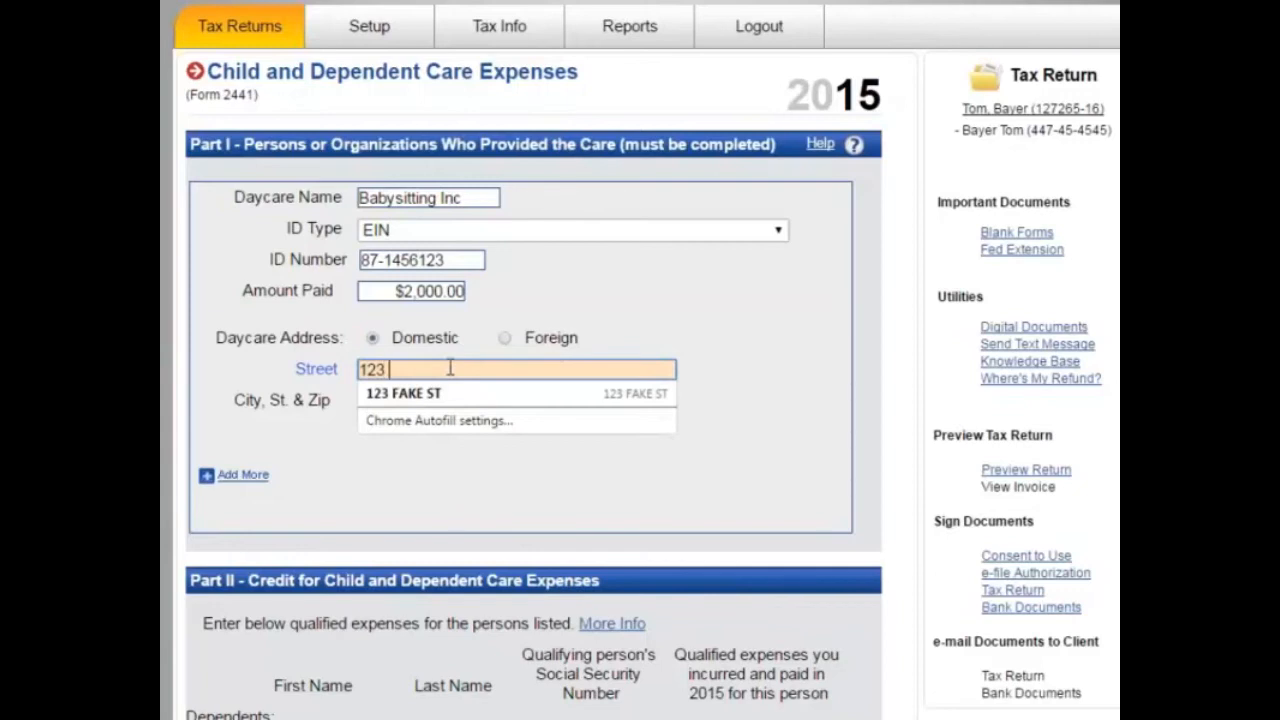
key(F12)
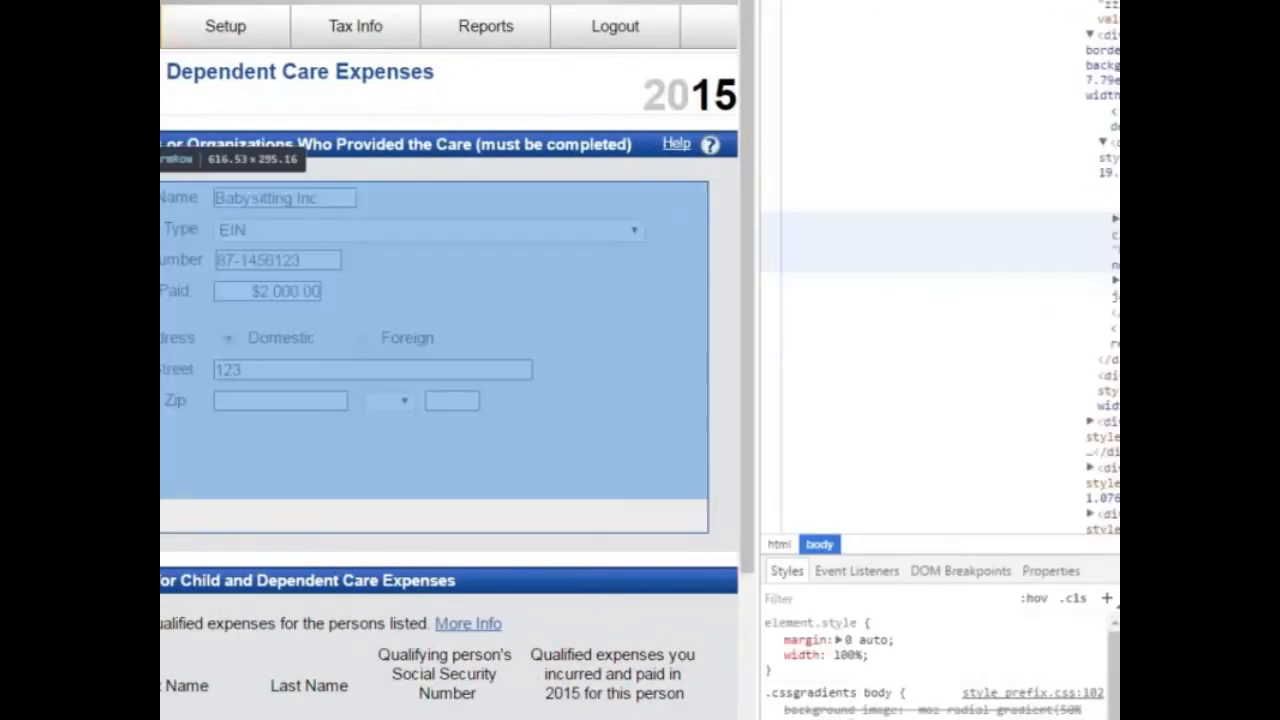
key(F12)
click(433, 369)
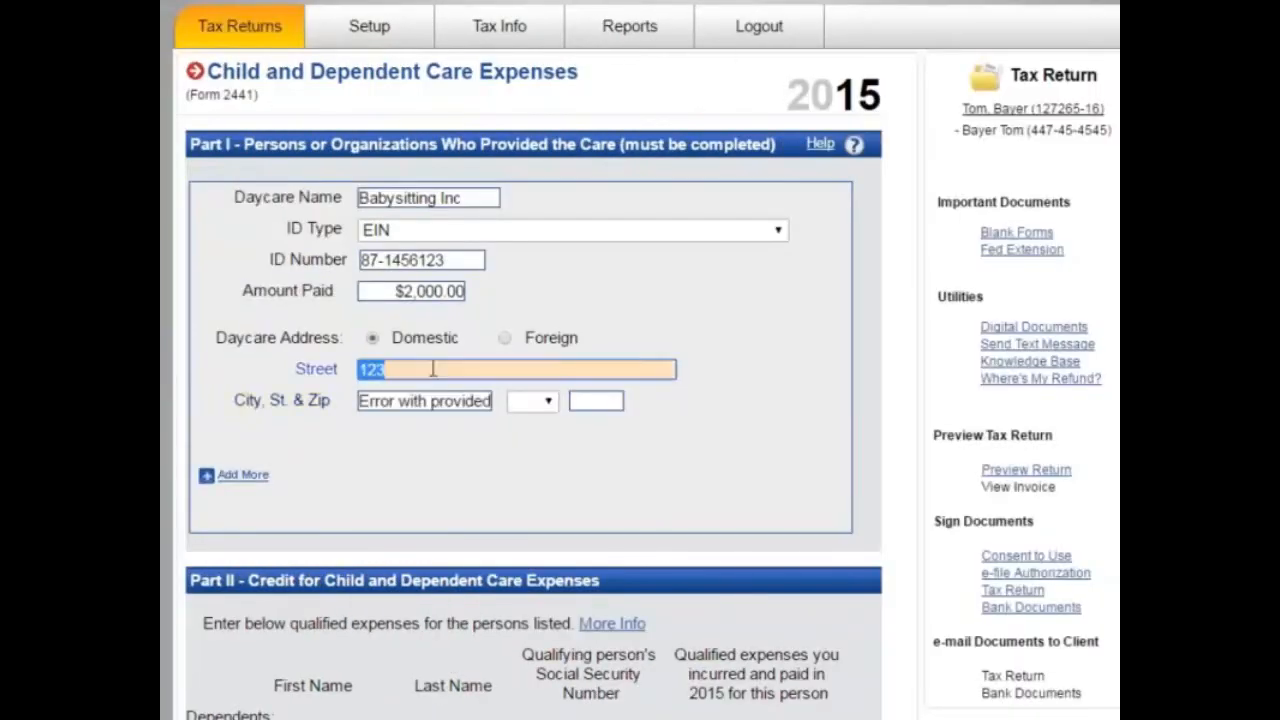
click(433, 369)
text(Chrome)
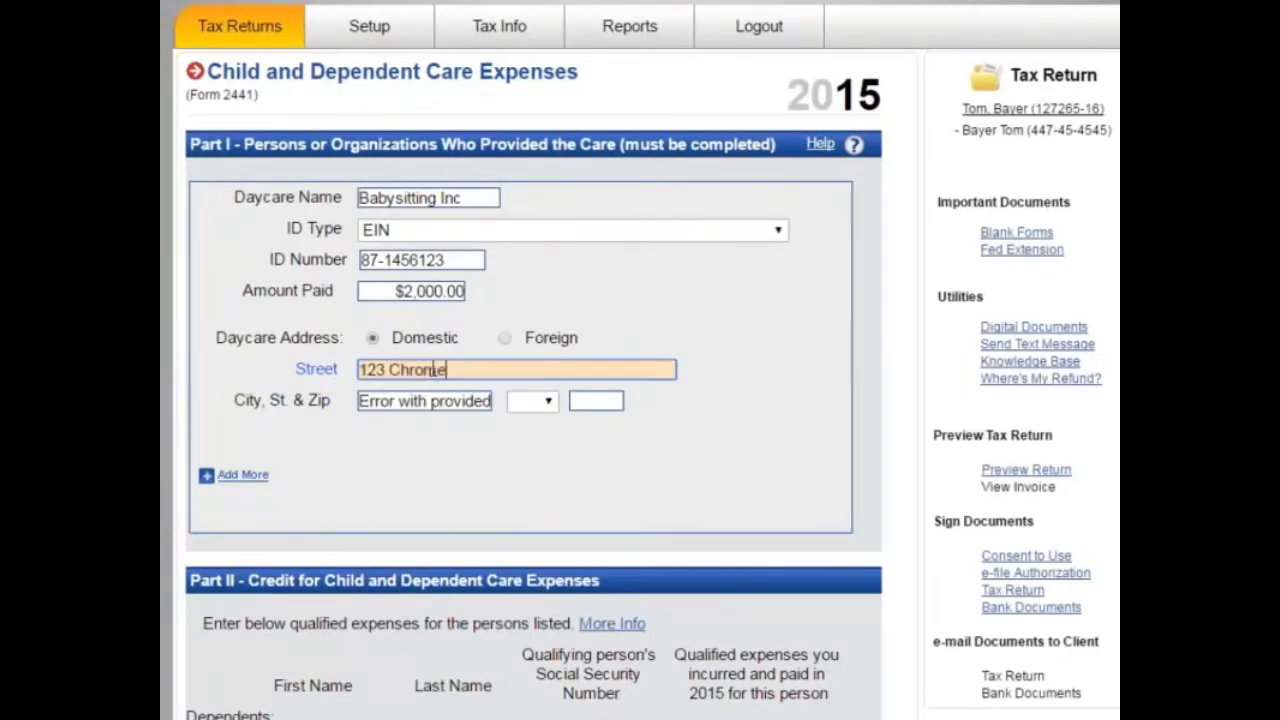
key(Tab)
text(30301)
key(Tab)
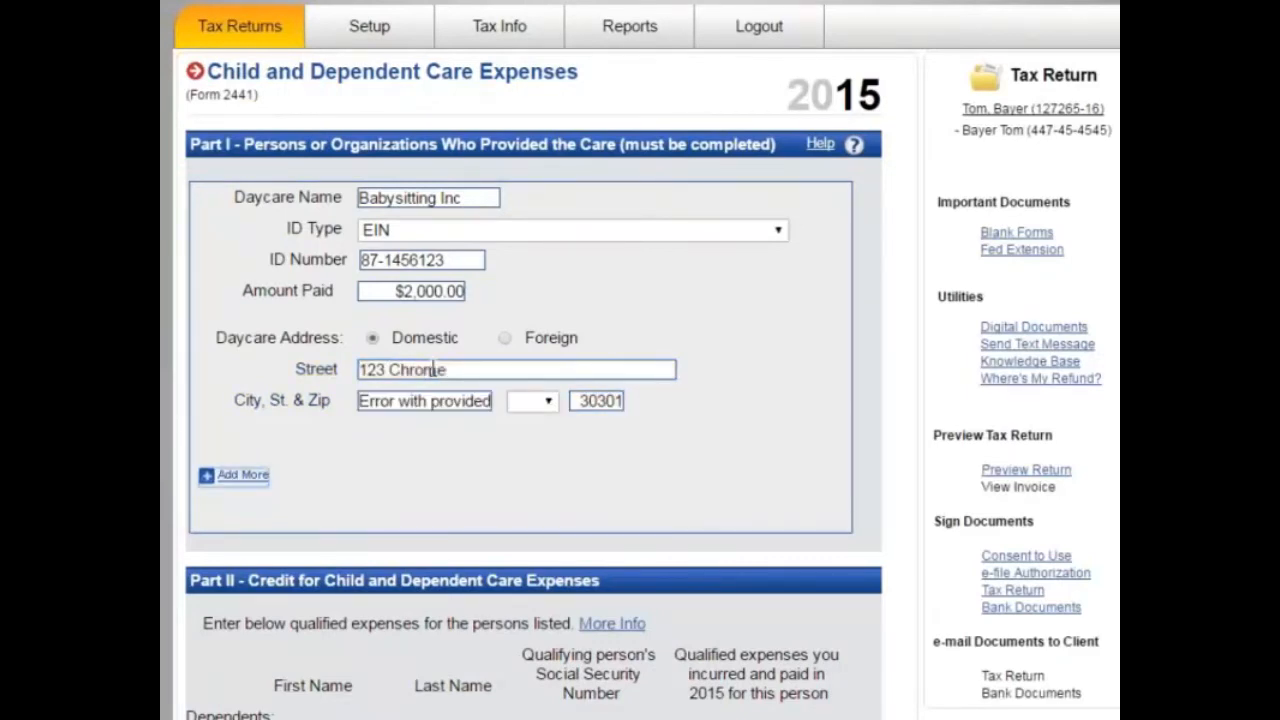
click(770, 449)
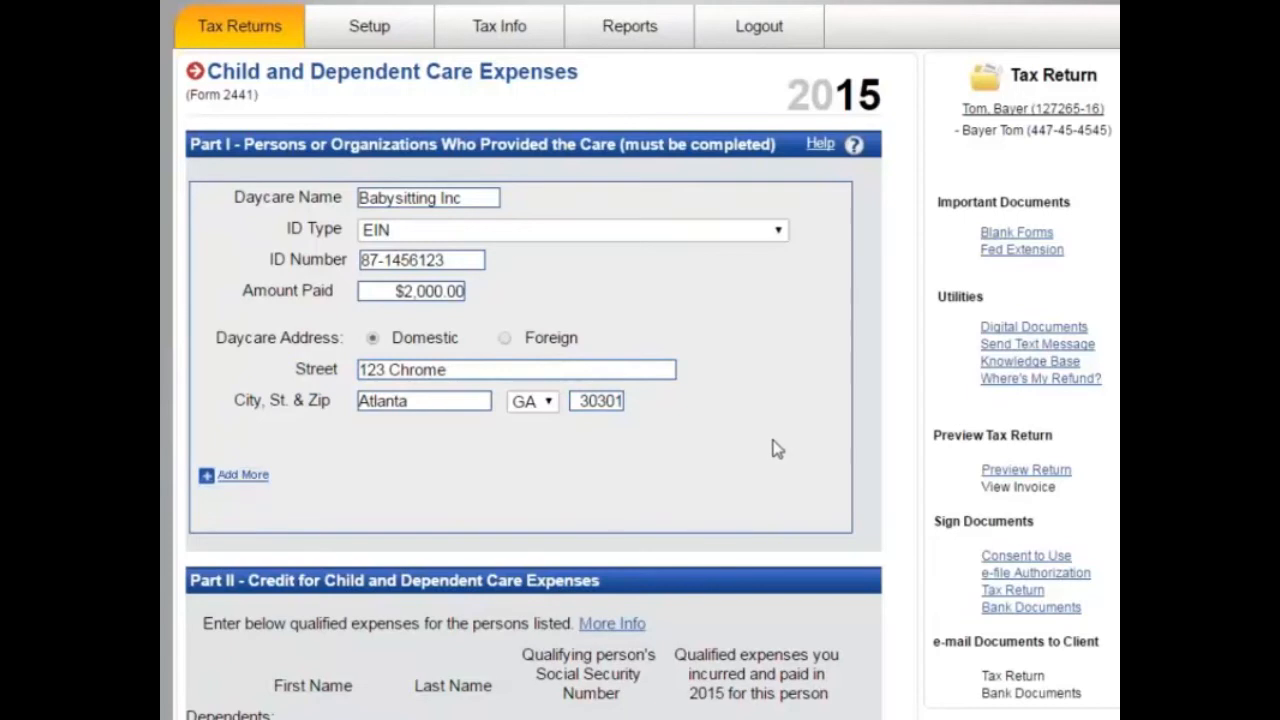
scroll(770, 449, down, 2)
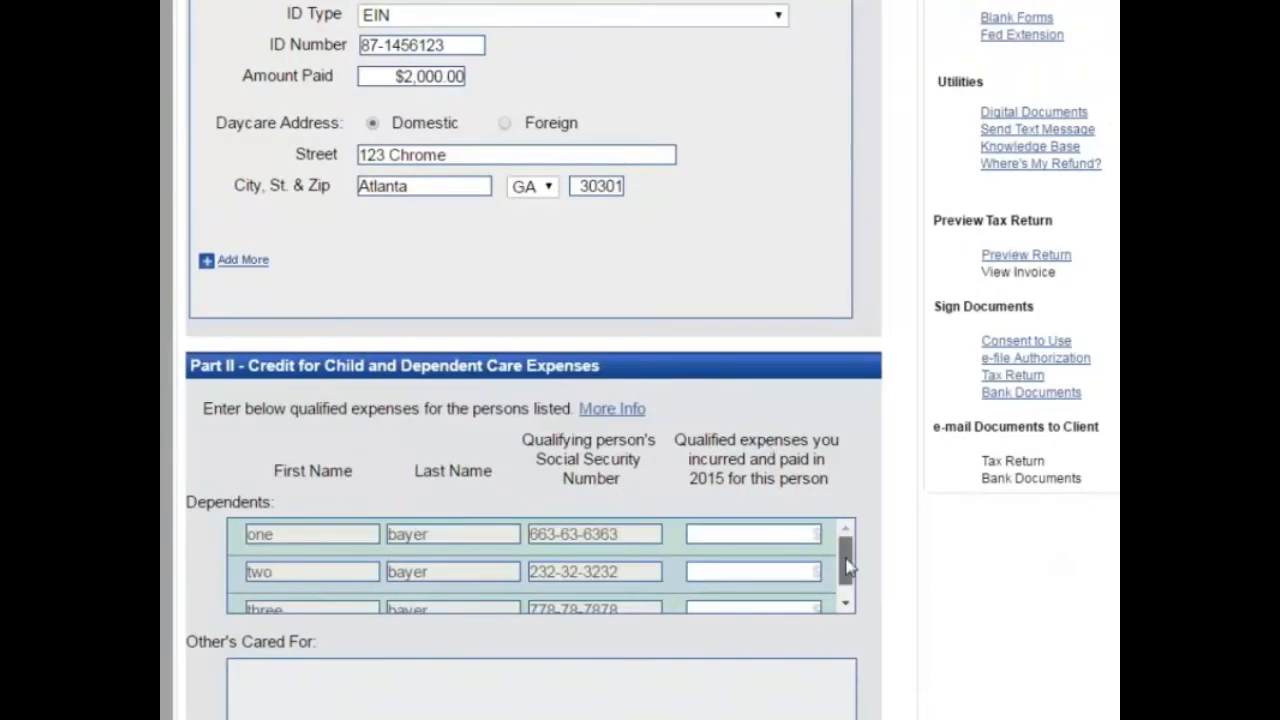
Step: Enter $1,000 care expenses for the first and third dependents and save Form 2441
mouse_move(847, 558)
mouse_down()
mouse_move(851, 597)
mouse_move(847, 540)
mouse_up()
click(745, 532)
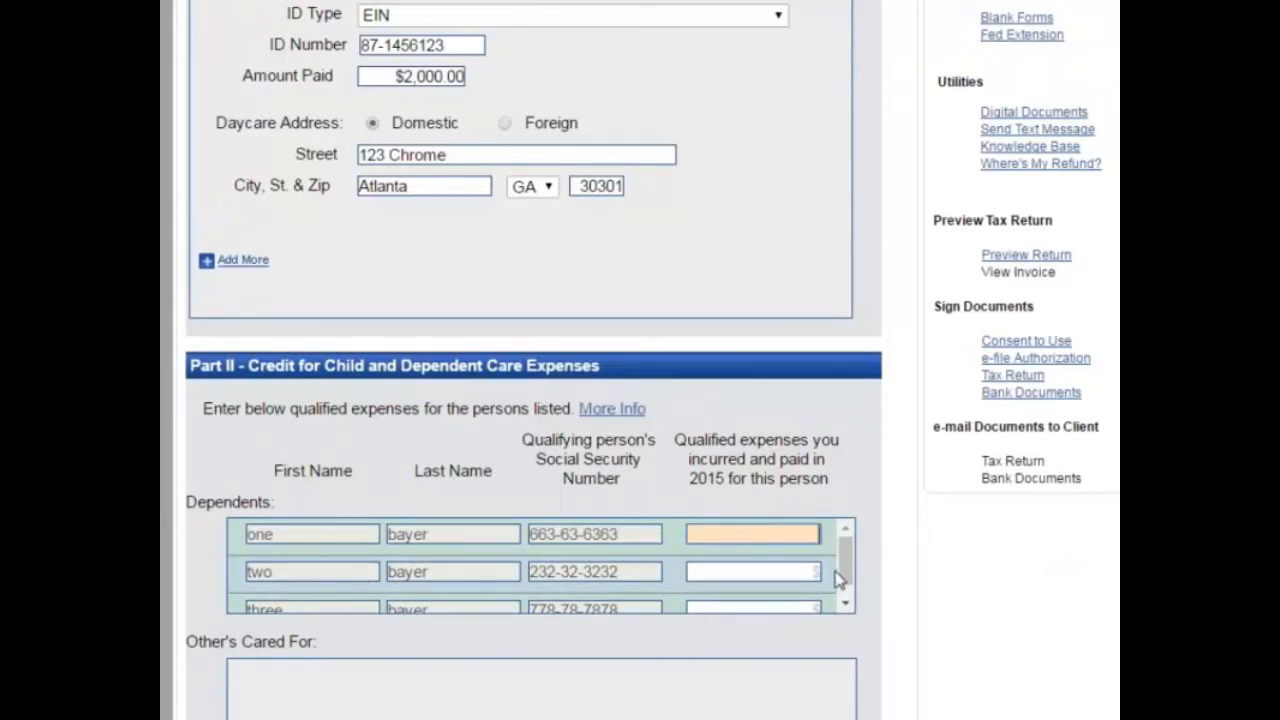
text(1000)
scroll(847, 569, down, 1)
click(787, 593)
text(10)
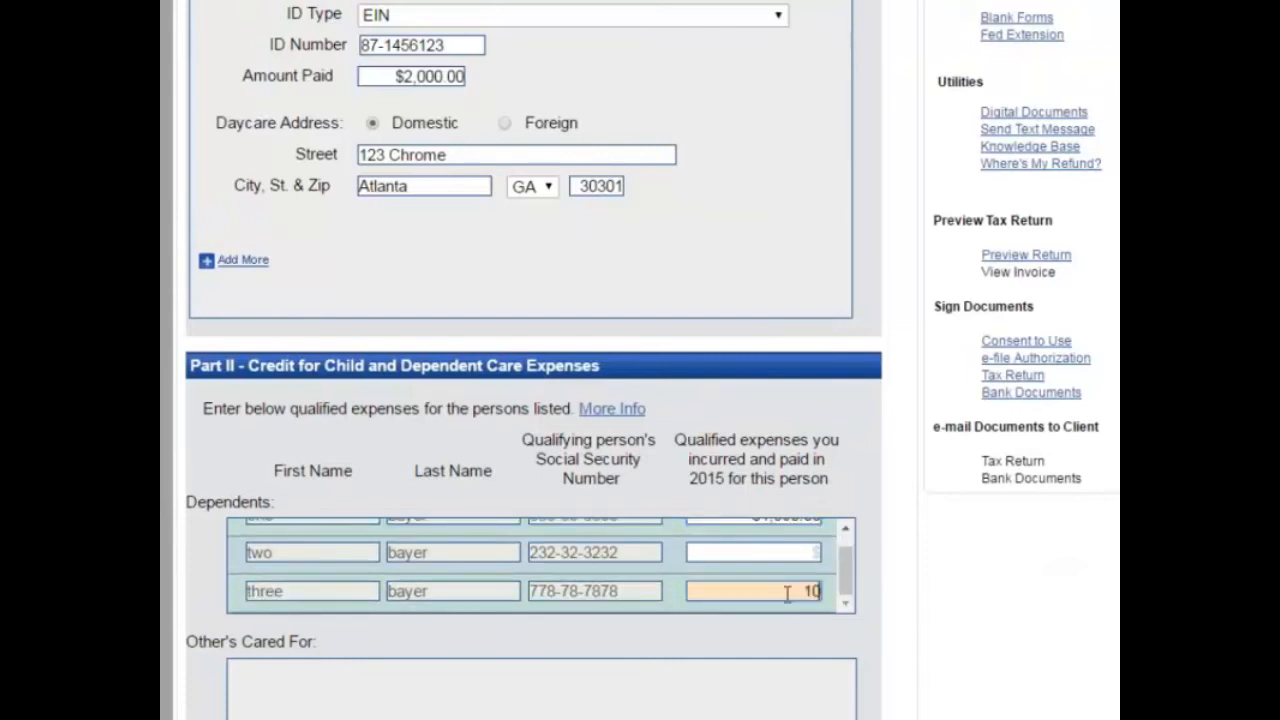
click(872, 632)
scroll(872, 632, down, 1)
scroll(870, 670, down, 1)
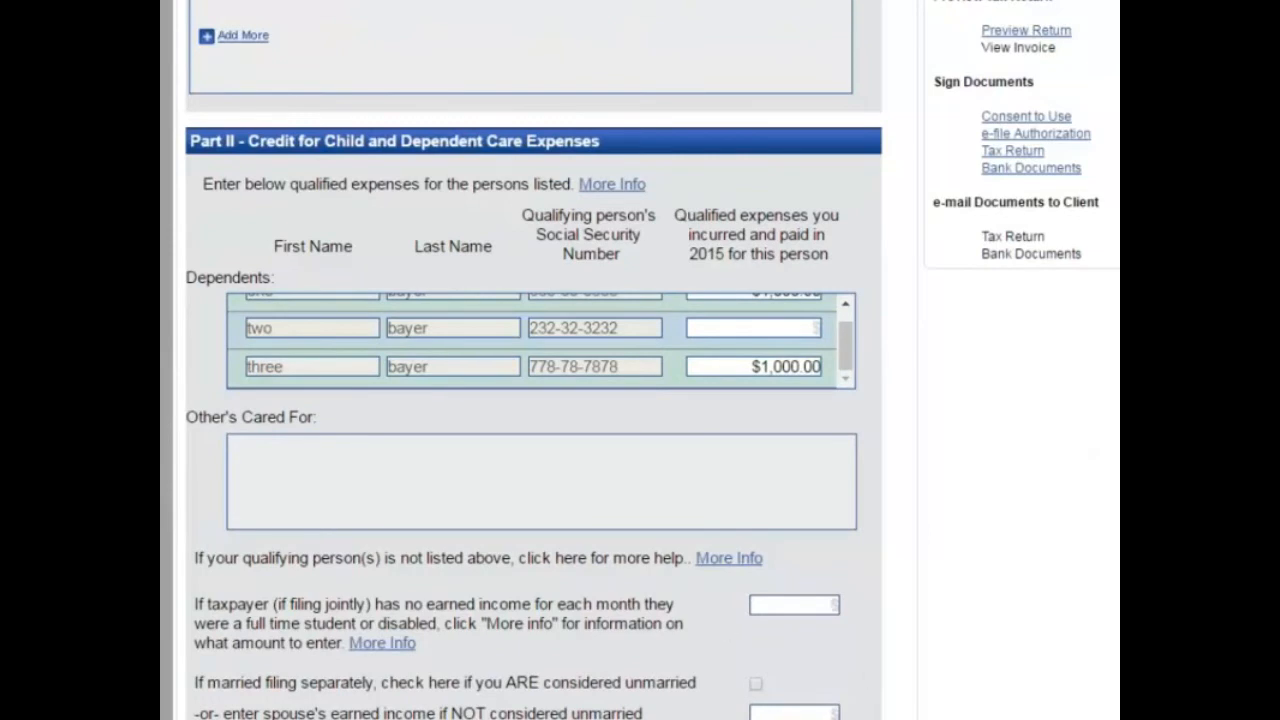
scroll(382, 695, down, 2)
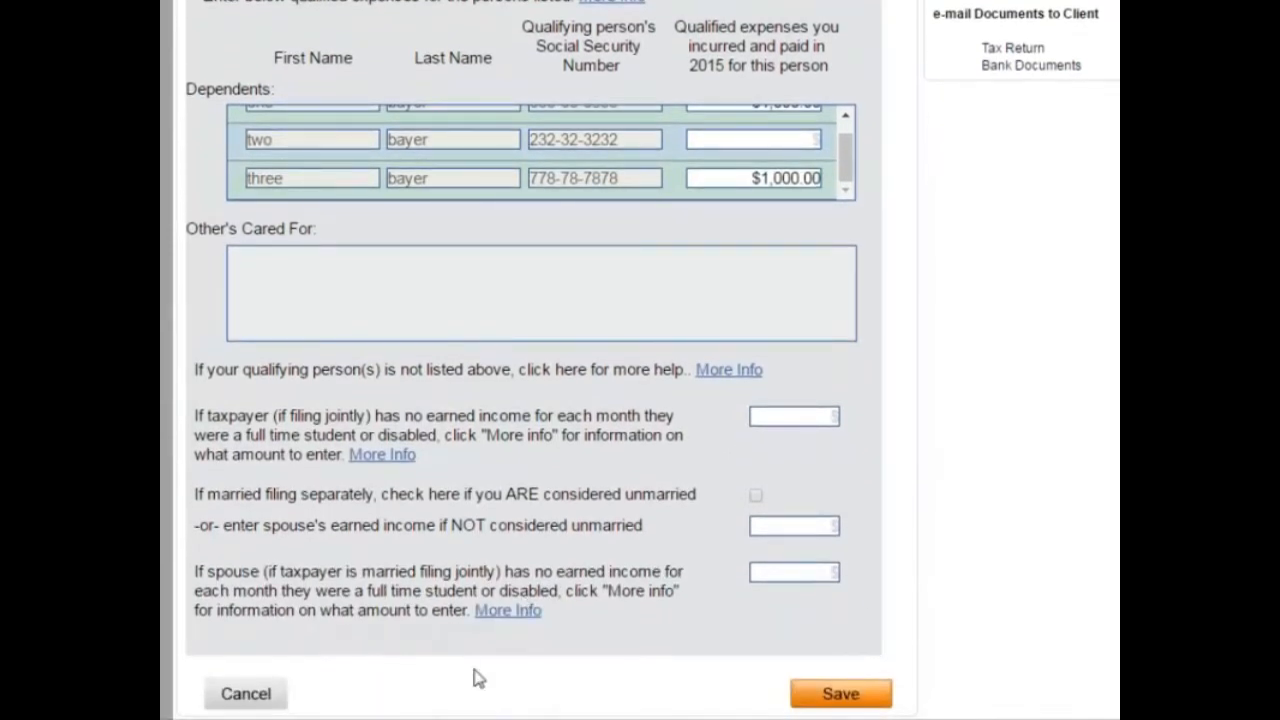
click(825, 700)
Step: Add an education credit for the second dependent, answering No, Yes, Yes, No to eligibility questions
scroll(691, 423, down, 5)
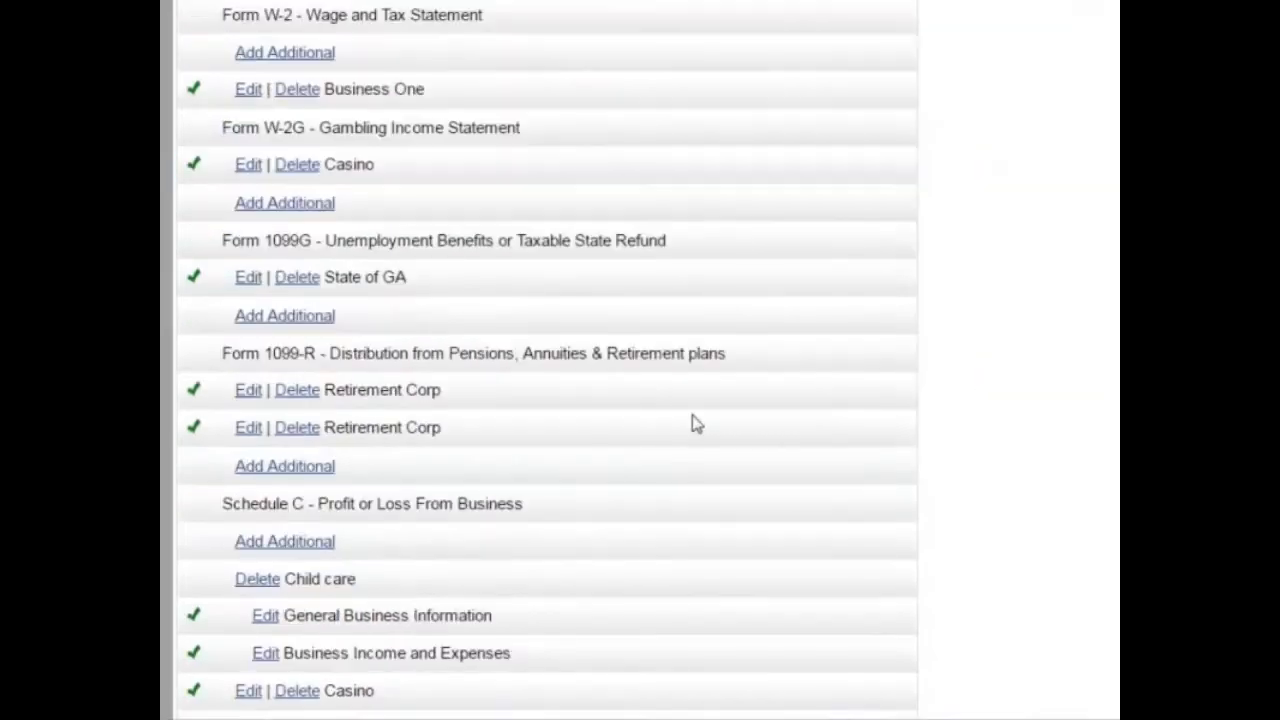
scroll(691, 416, down, 3)
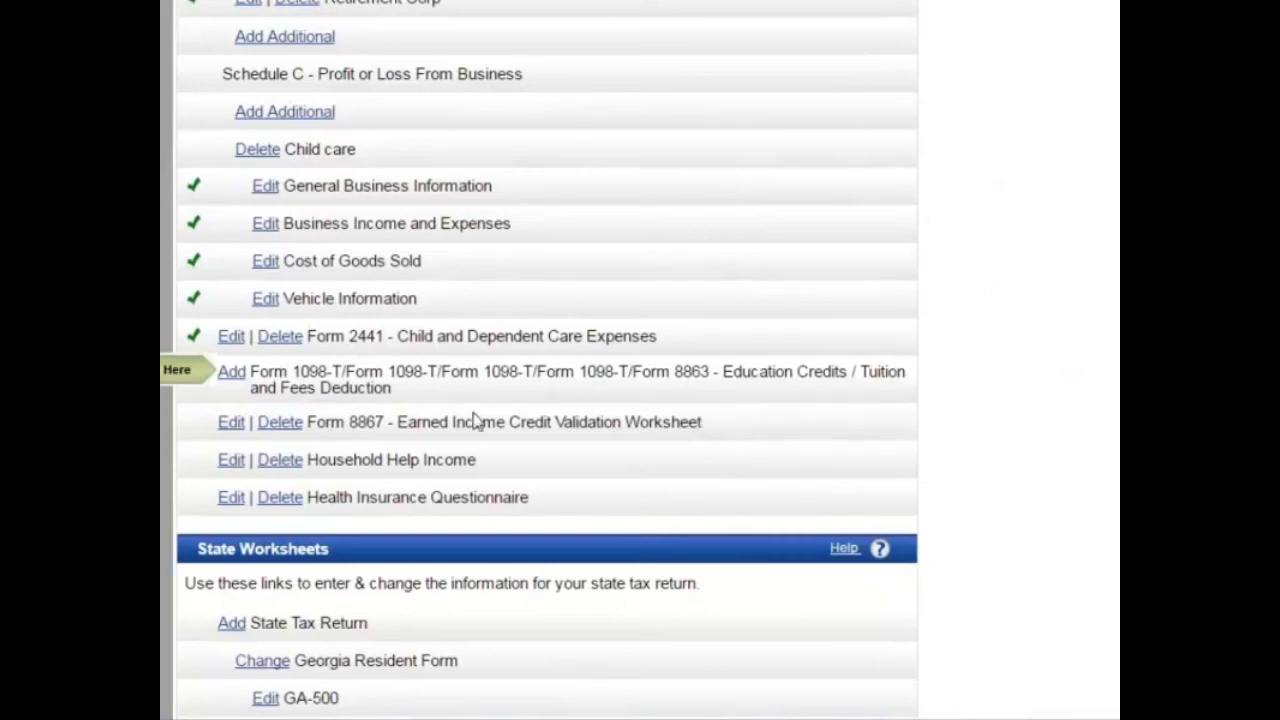
click(231, 378)
scroll(478, 272, up, 2)
click(597, 262)
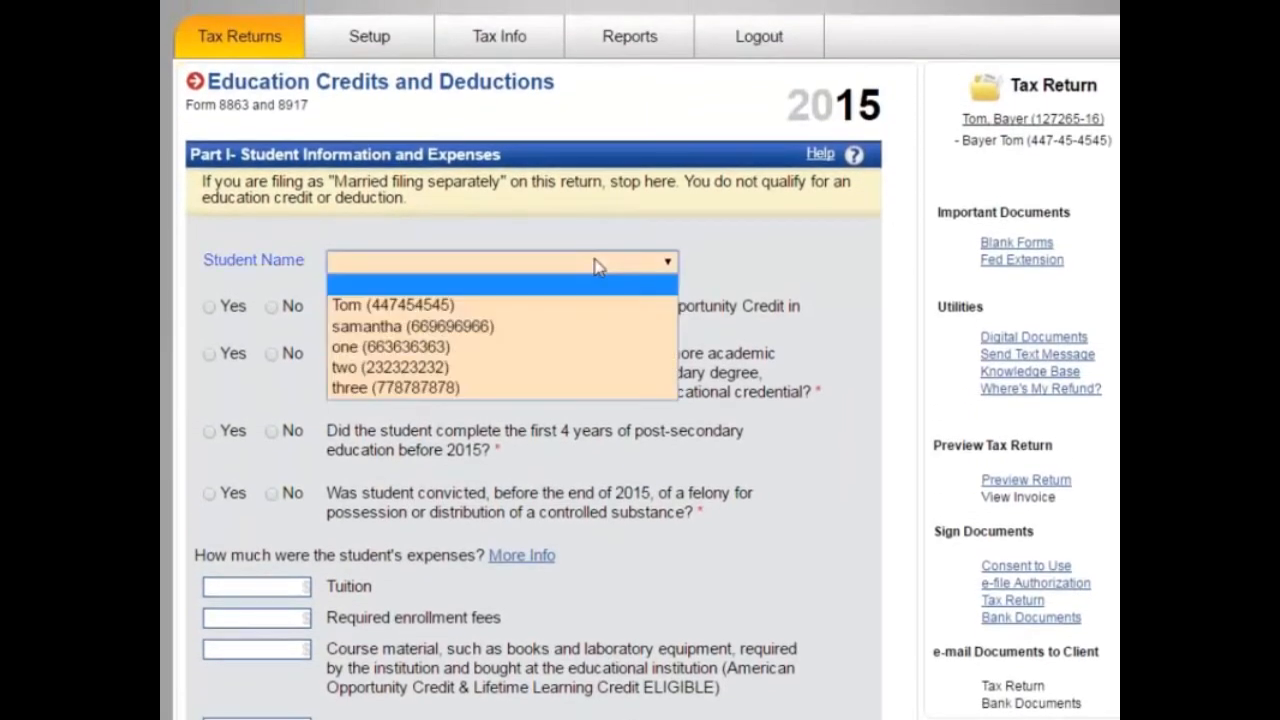
click(515, 370)
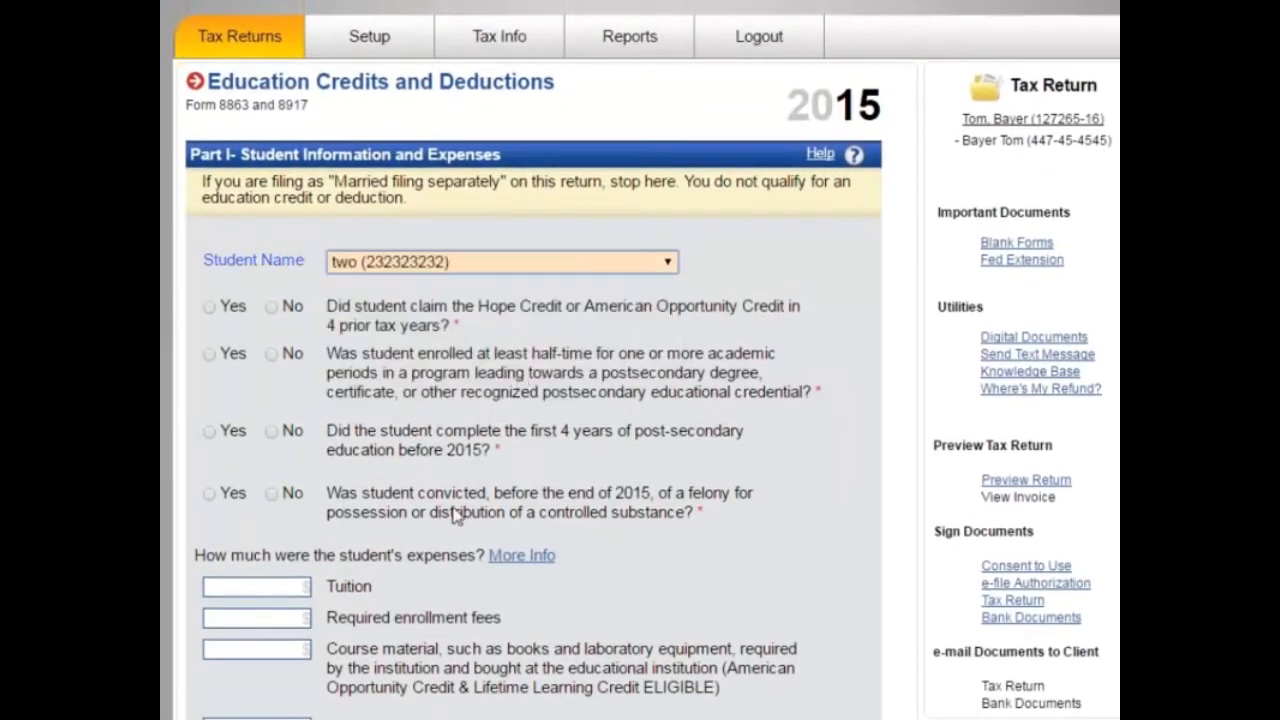
click(271, 306)
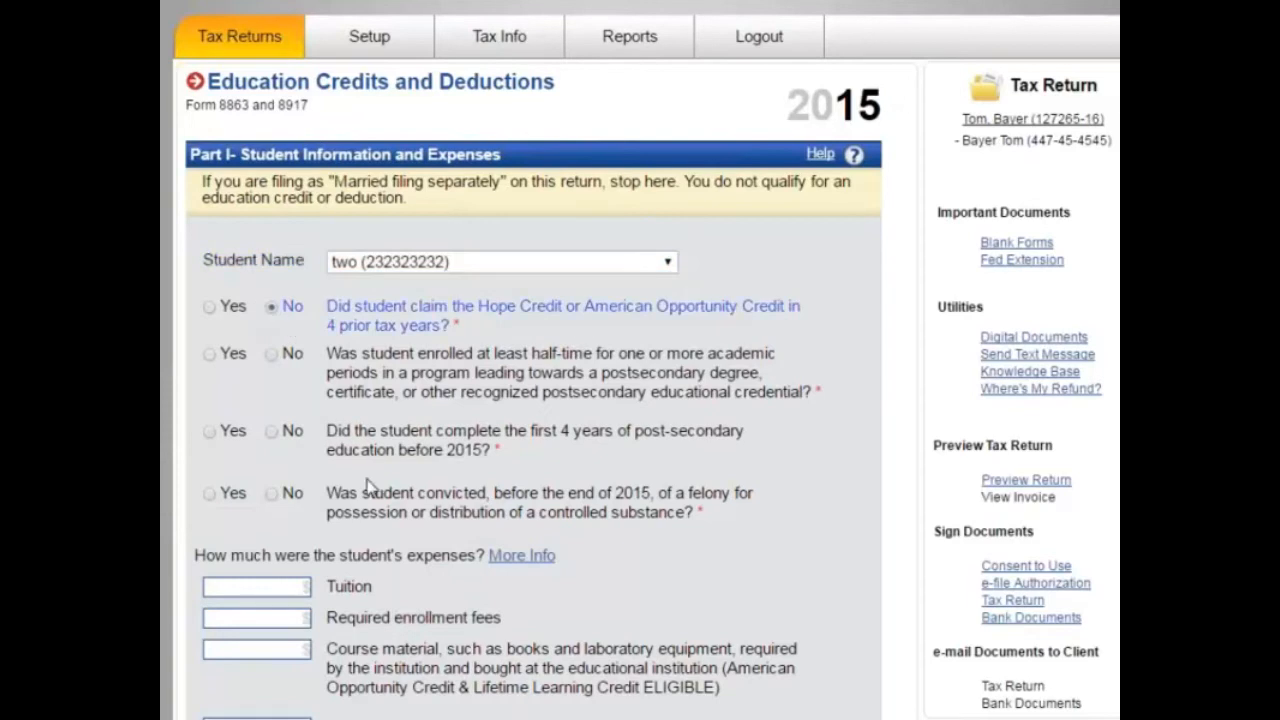
click(209, 354)
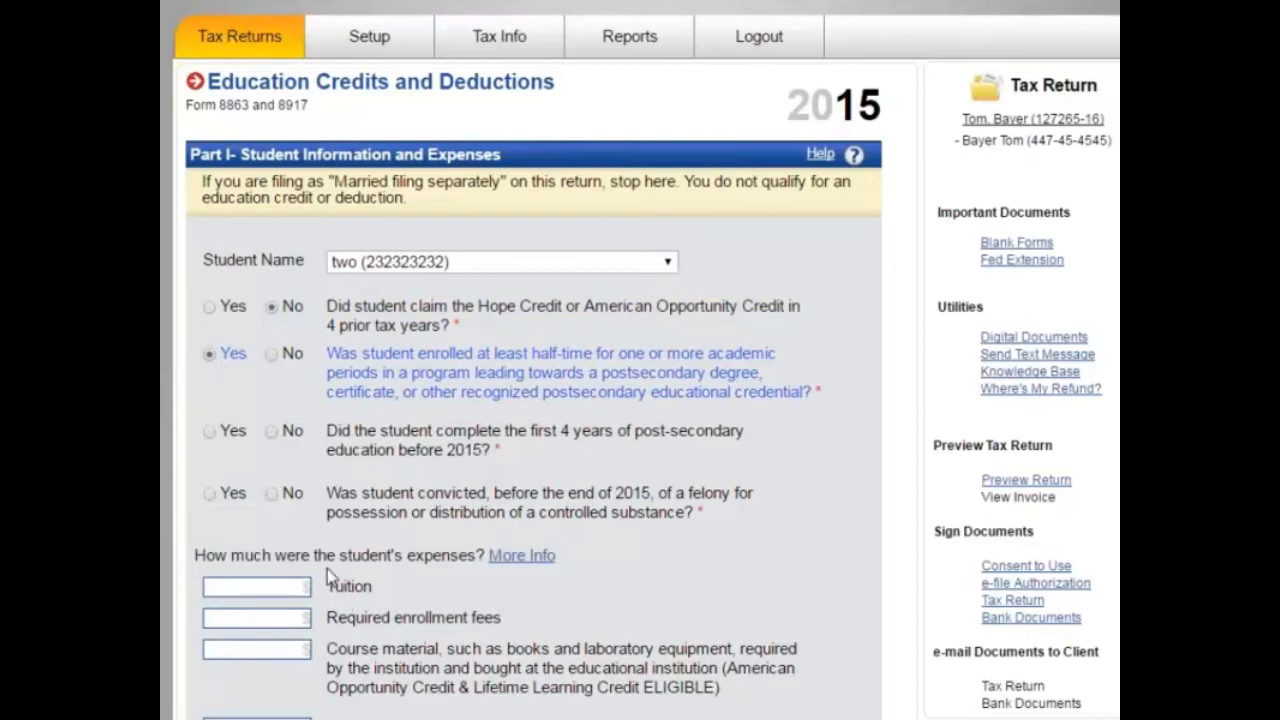
click(209, 431)
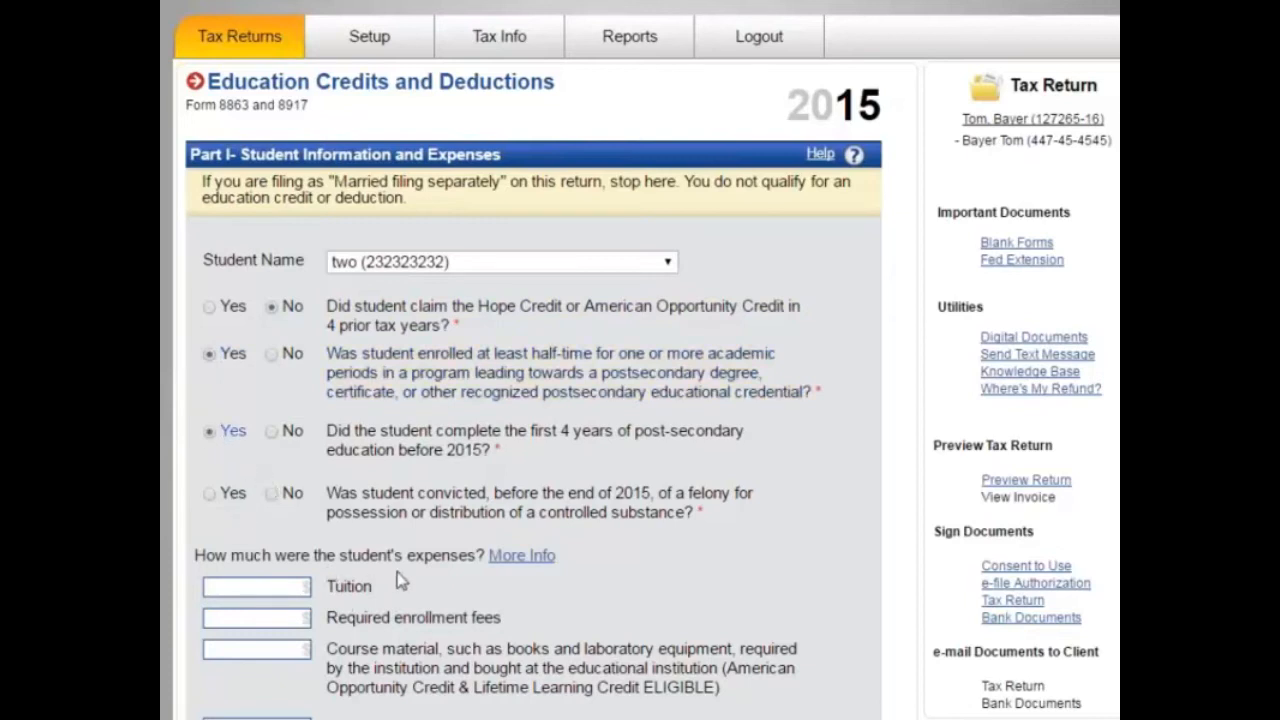
click(272, 493)
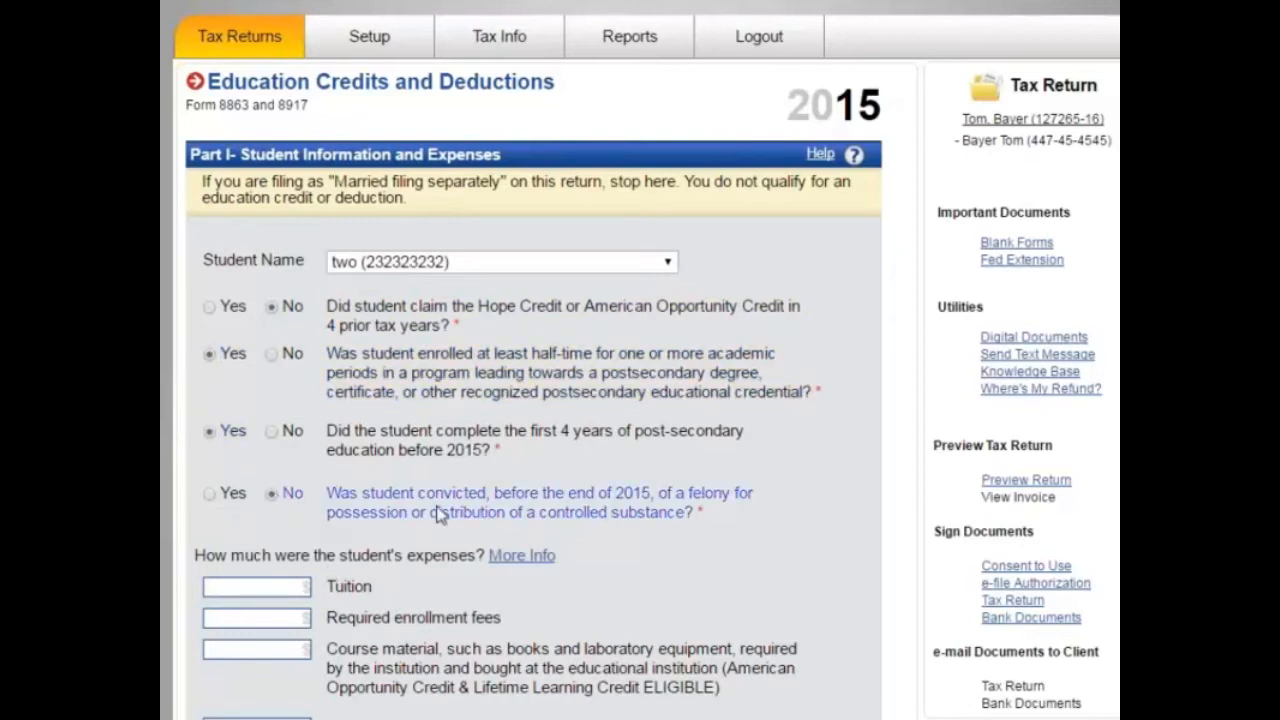
Step: Enter $5,000 tuition and $1,000 course material expenses
scroll(460, 513, down, 2)
click(268, 372)
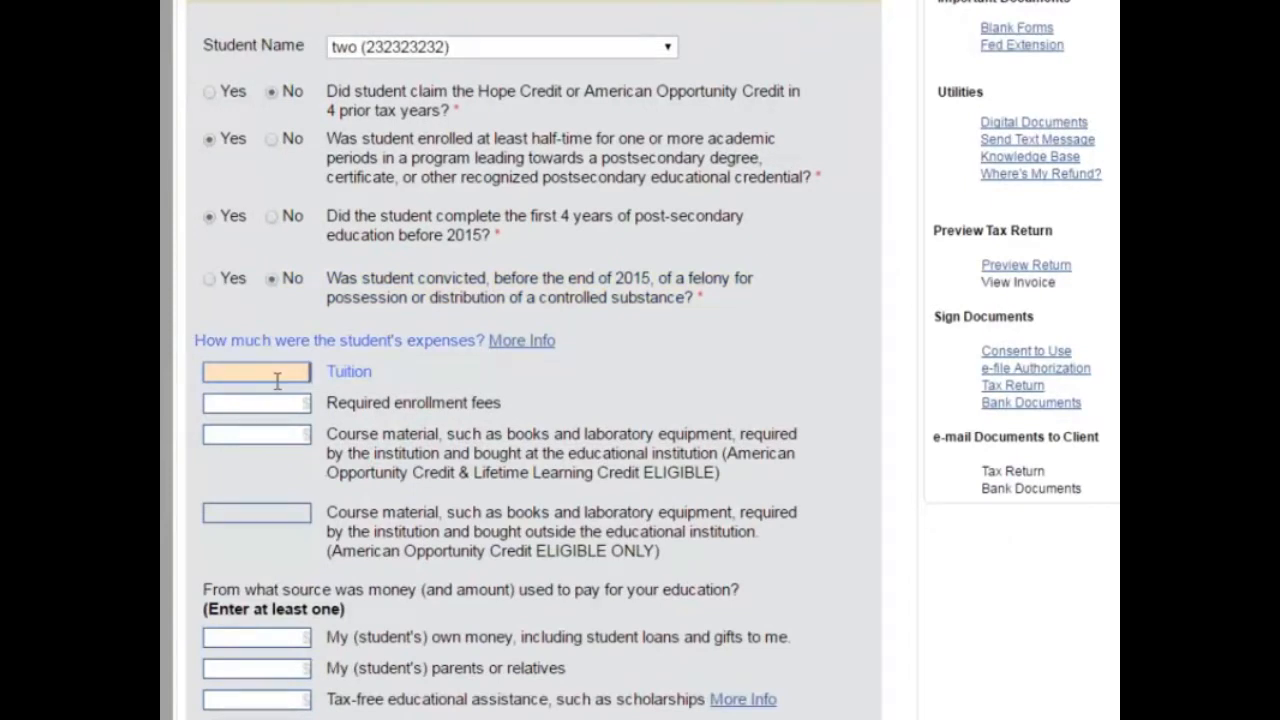
text(5,000)
key(Tab)
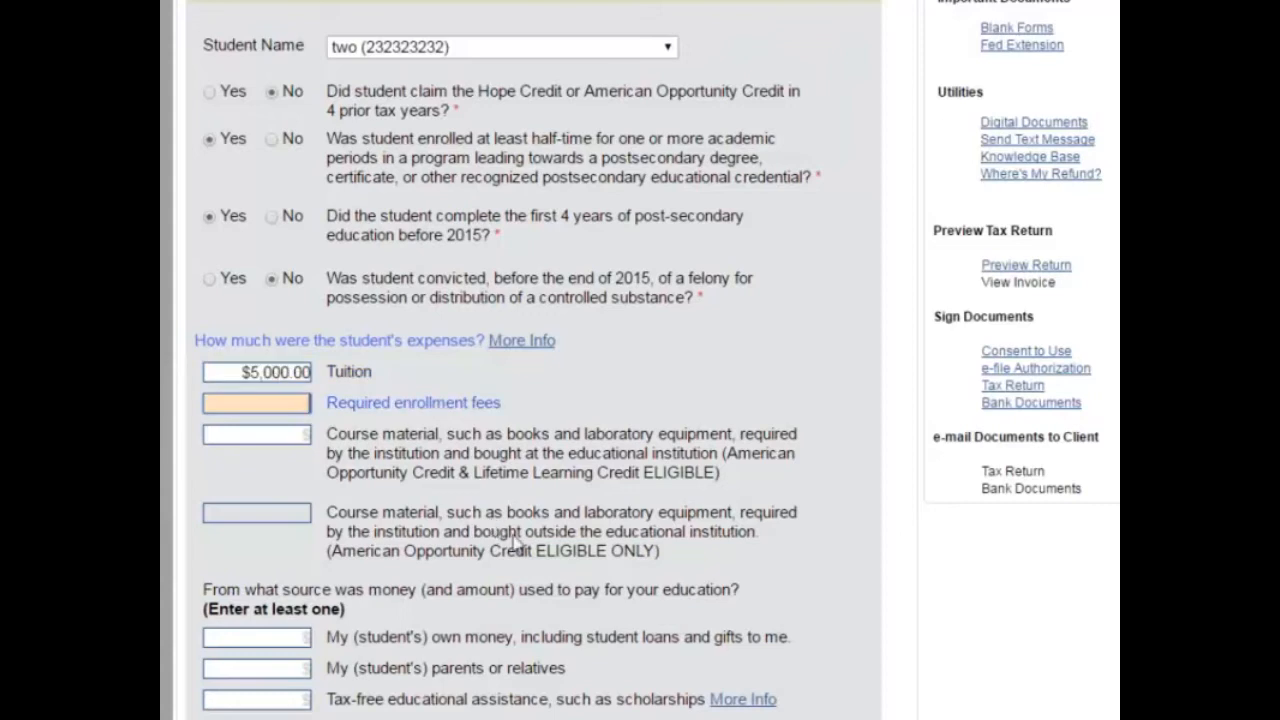
scroll(516, 541, down, 1)
drag(280, 312, 280, 298)
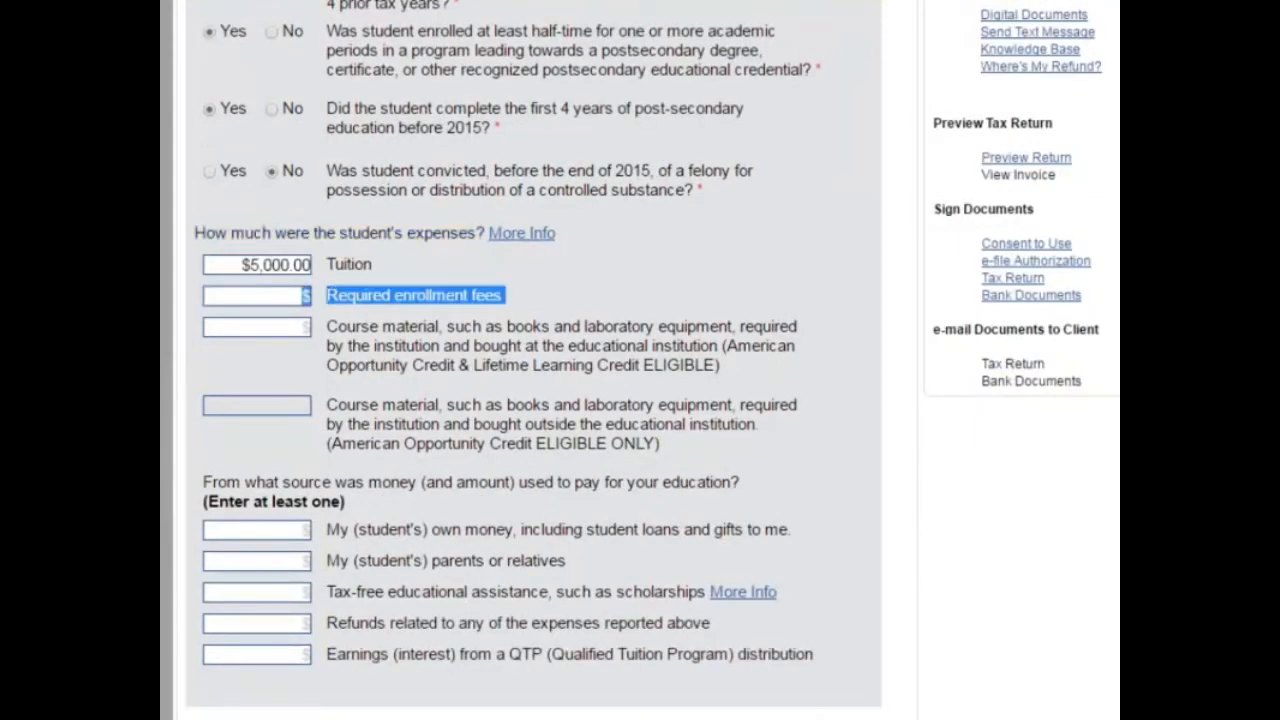
click(280, 327)
text(1000)
key(Tab)
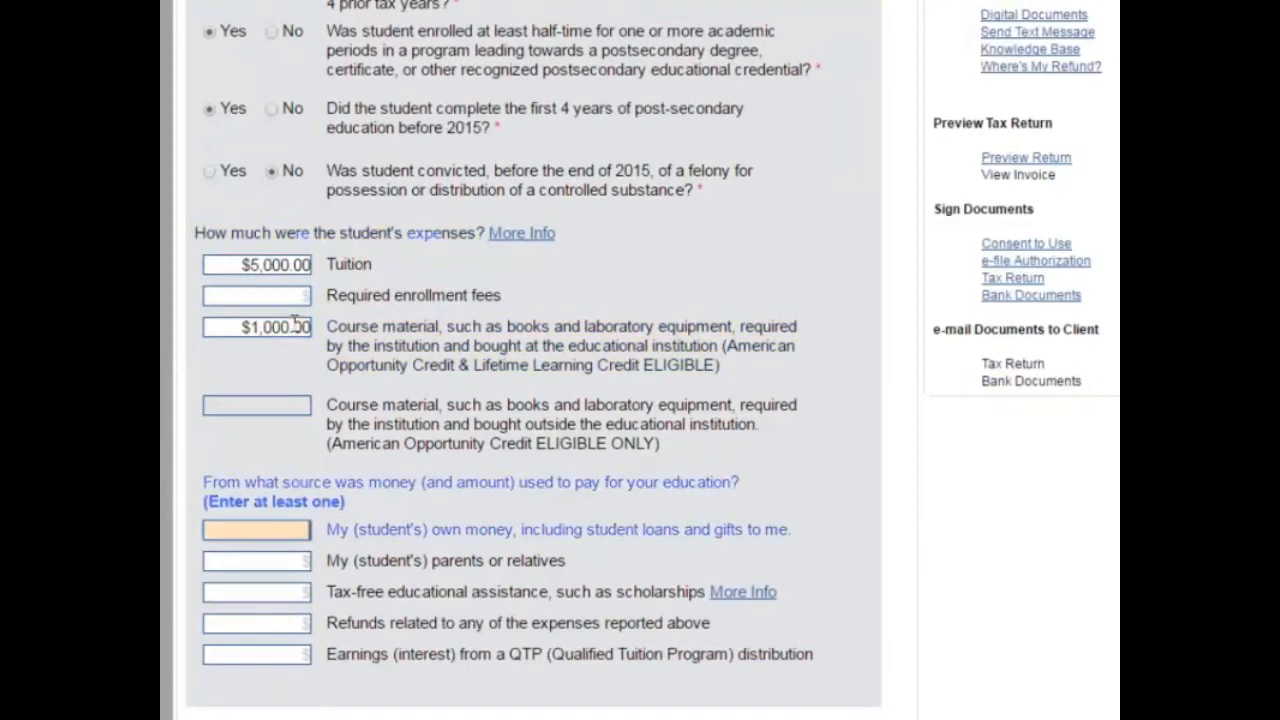
scroll(591, 482, down, 2)
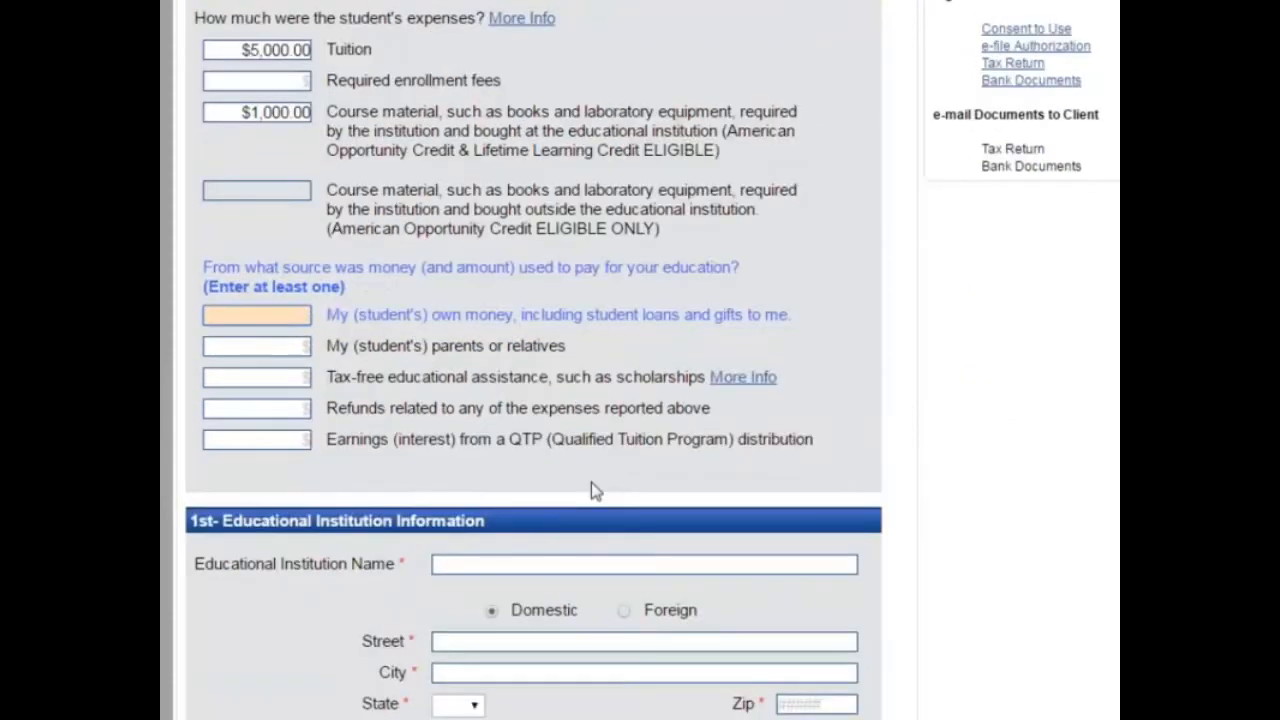
scroll(591, 482, down, 2)
Step: Enter School of WA as the institution with its Atlanta street address and zip
click(460, 349)
text(Sch)
key(BackSpace)
text(hool of WAs)
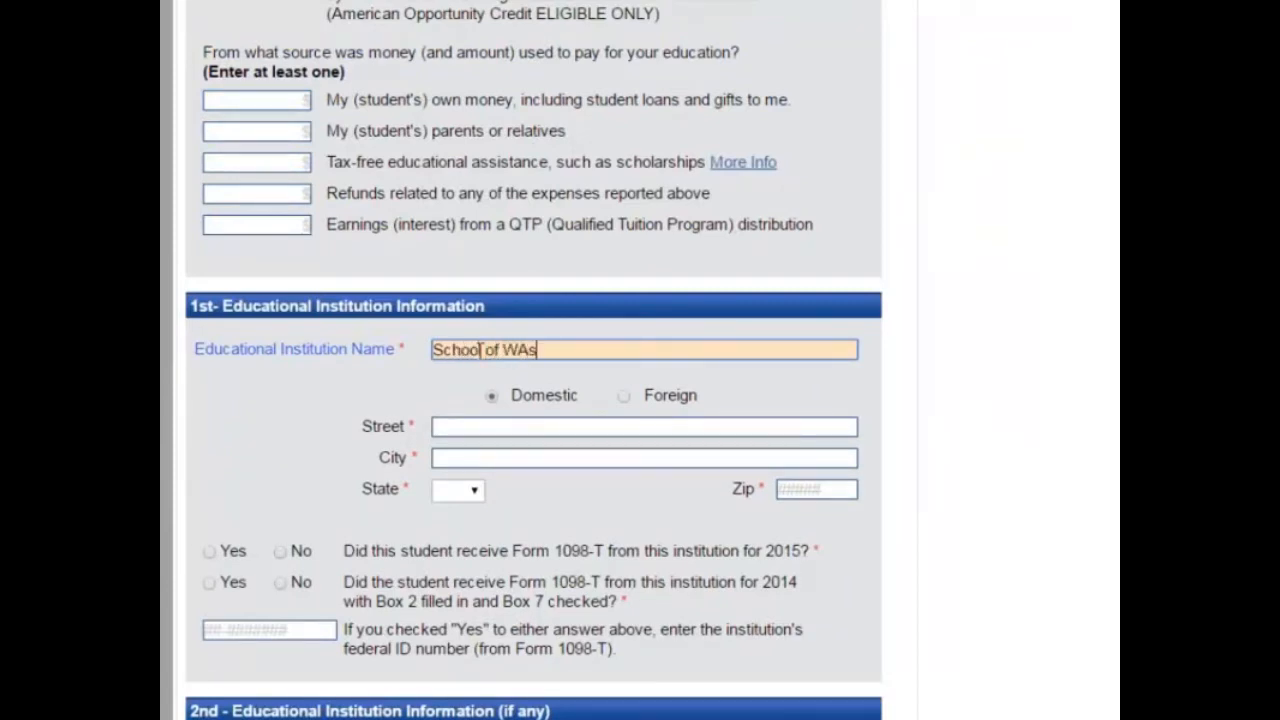
click(531, 438)
click(540, 428)
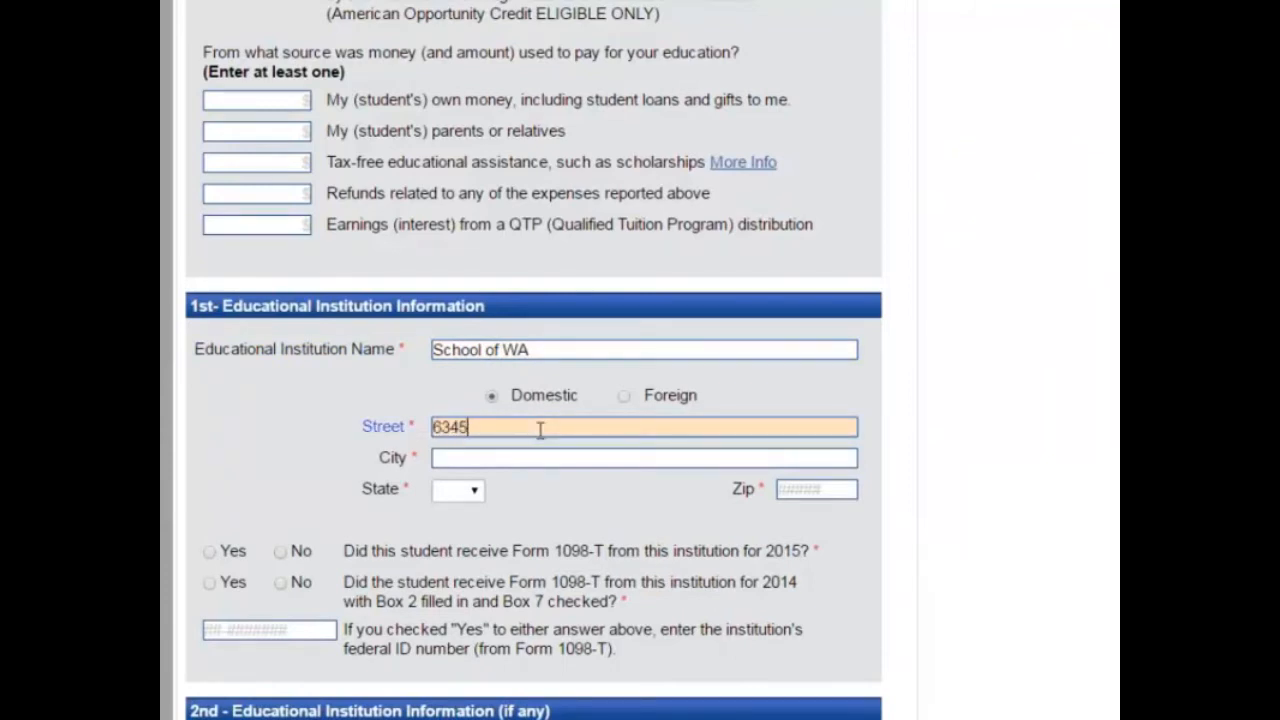
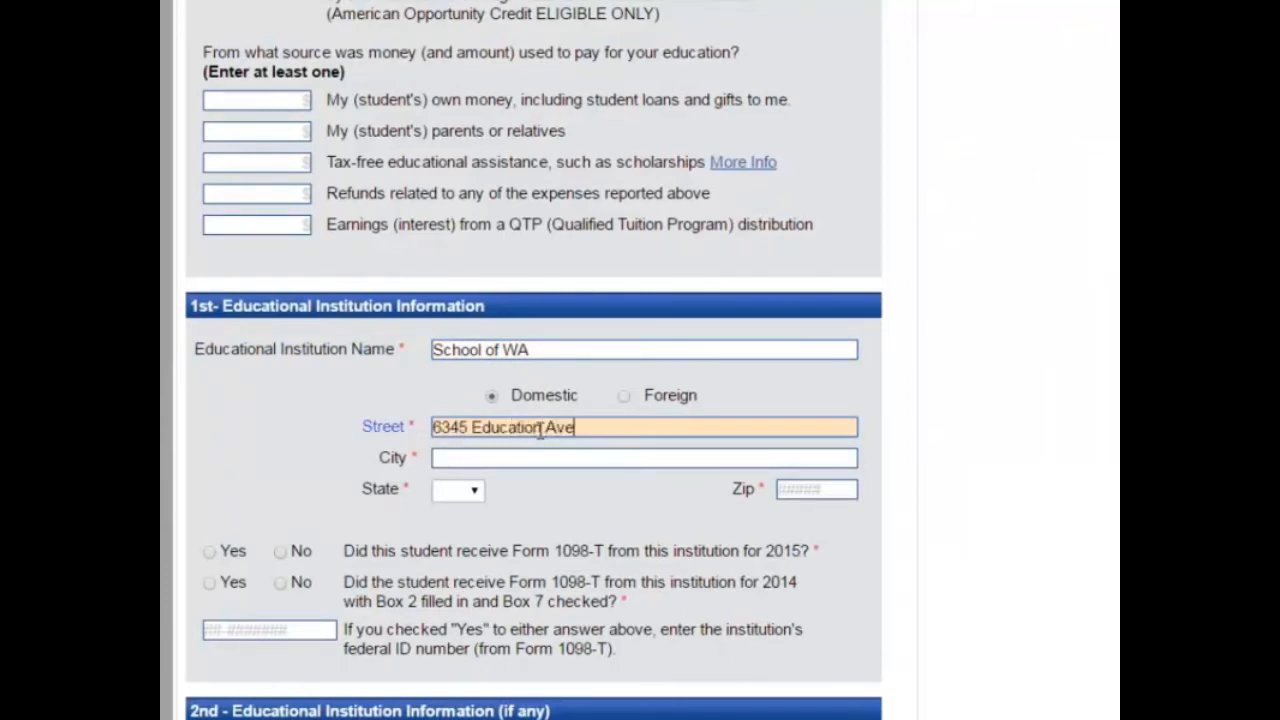
key(Tab)
text(3030)
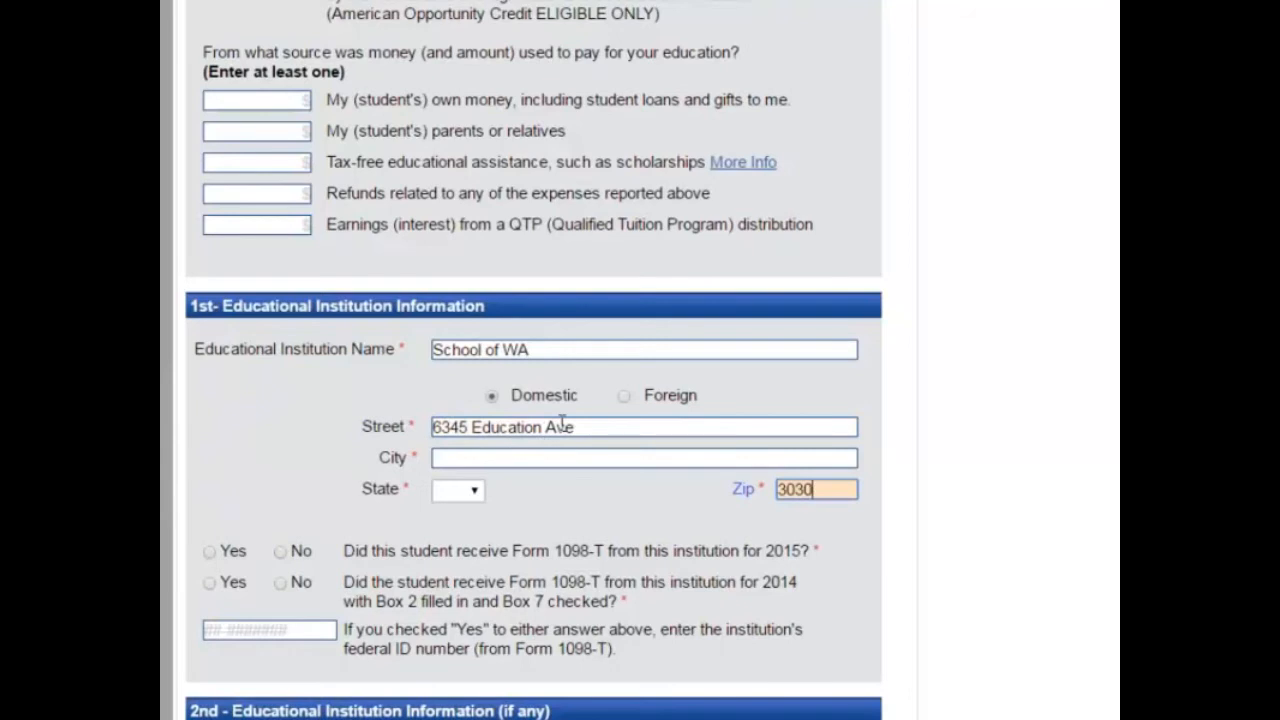
key(Tab)
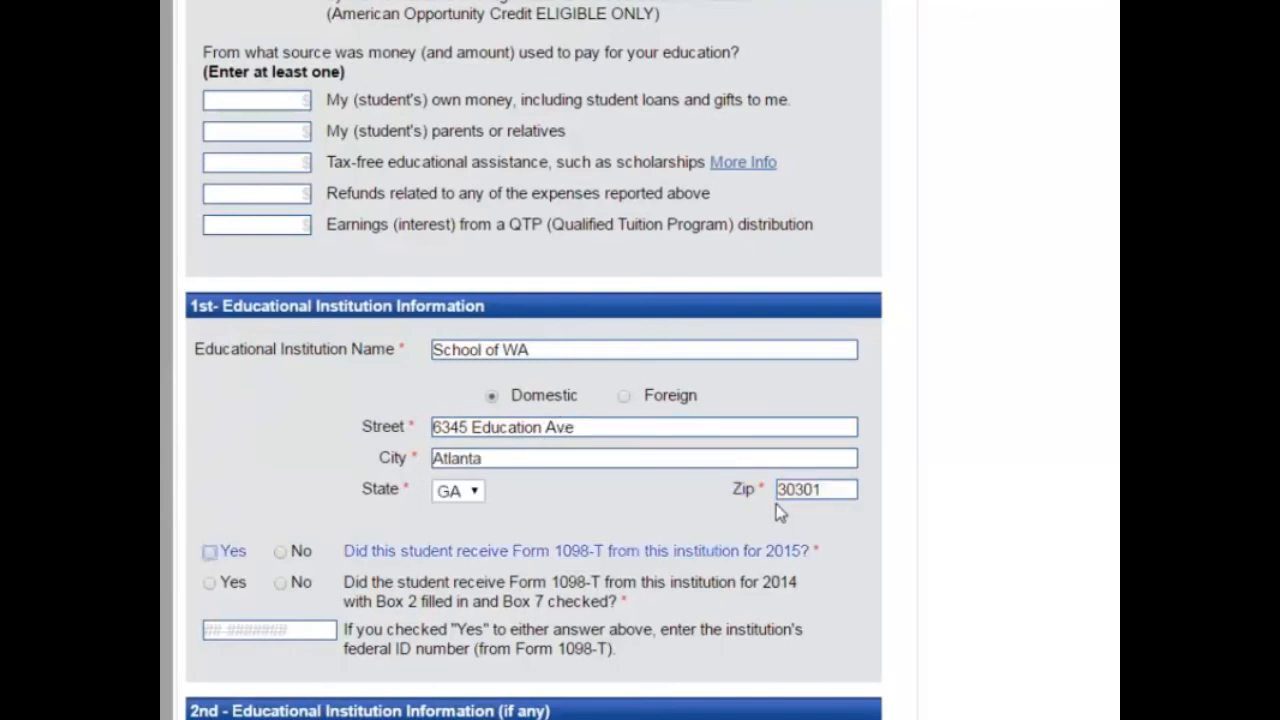
Step: Mark both the 2015 and 2014 Form 1098-T as received and save the form anyway
scroll(517, 503, down, 2)
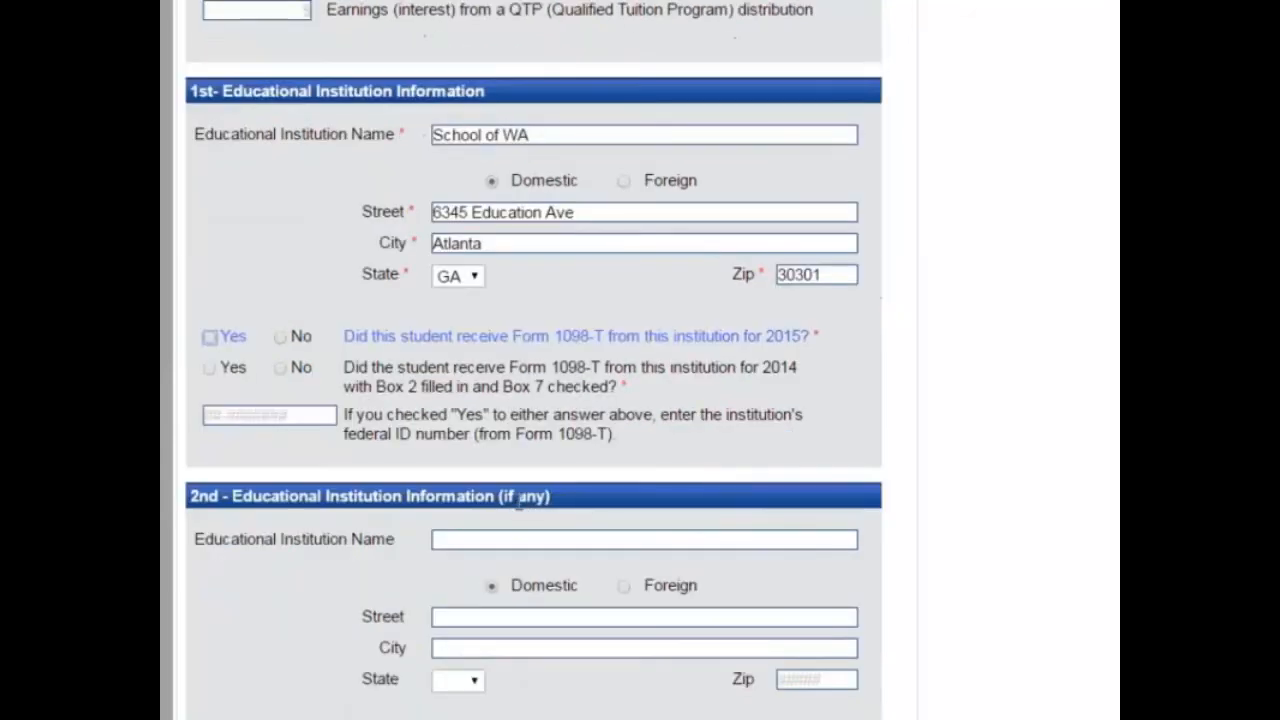
click(209, 337)
click(209, 368)
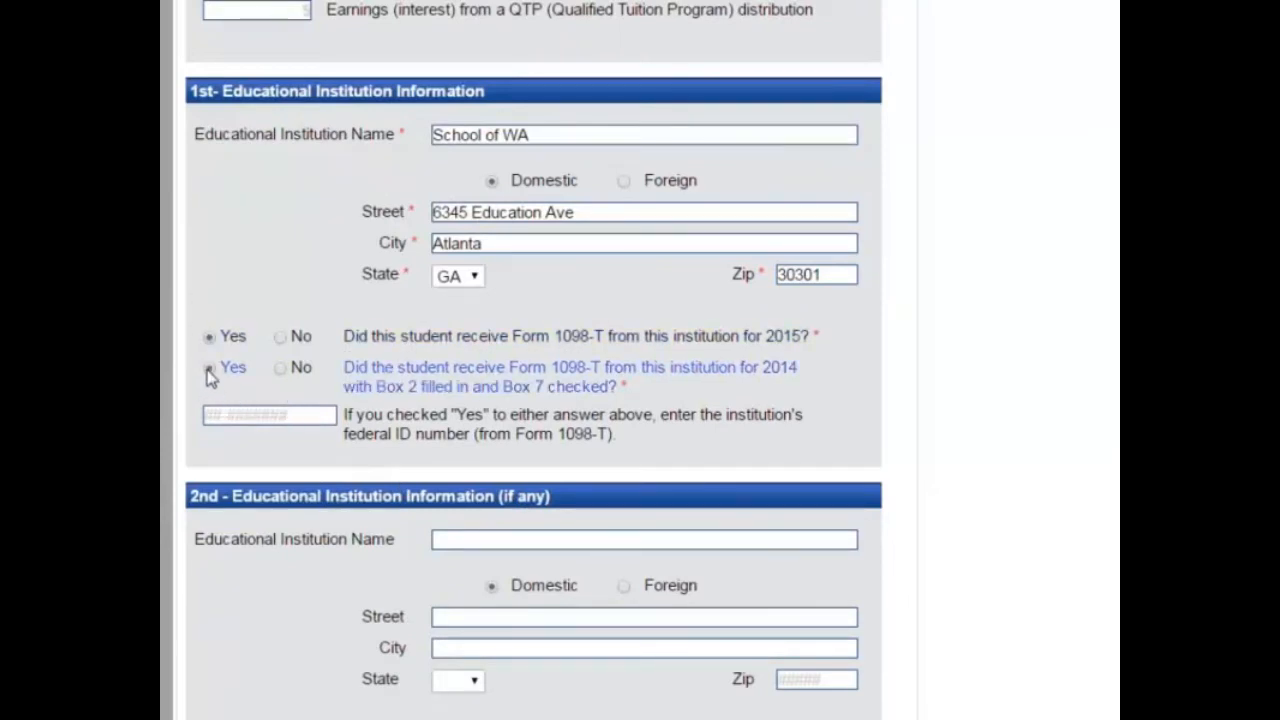
scroll(280, 466, down, 4)
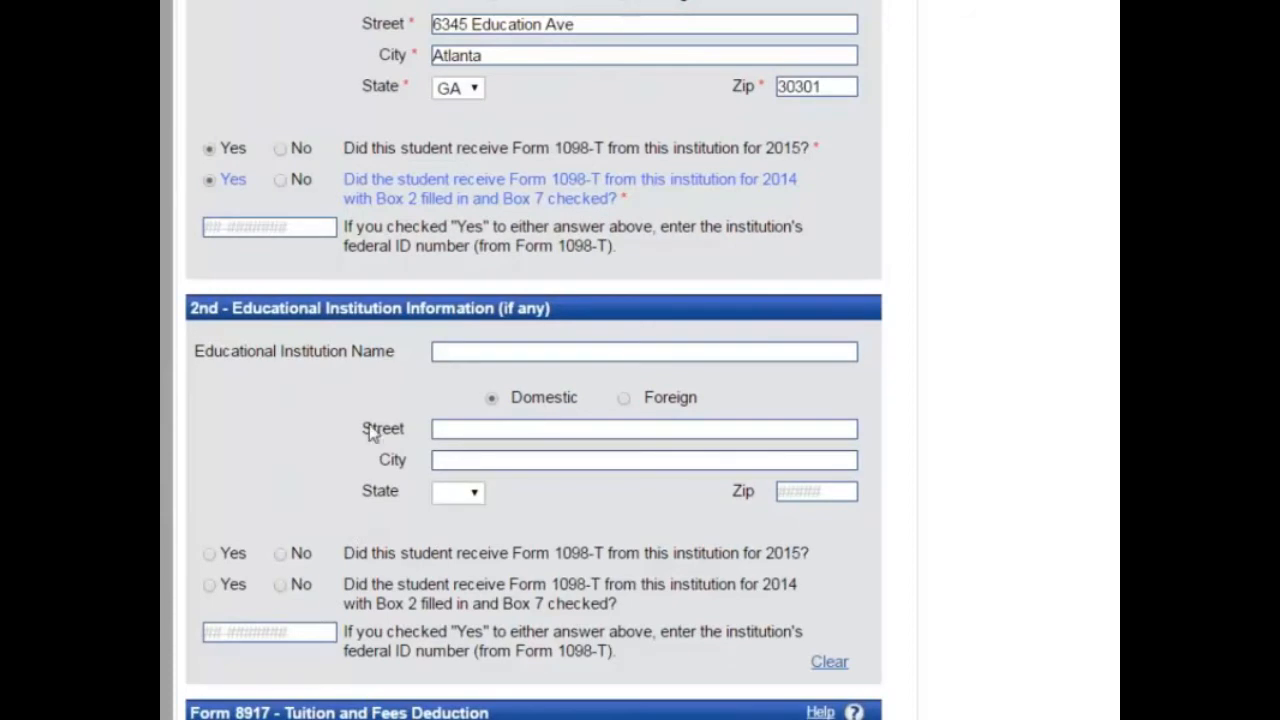
scroll(446, 650, down, 3)
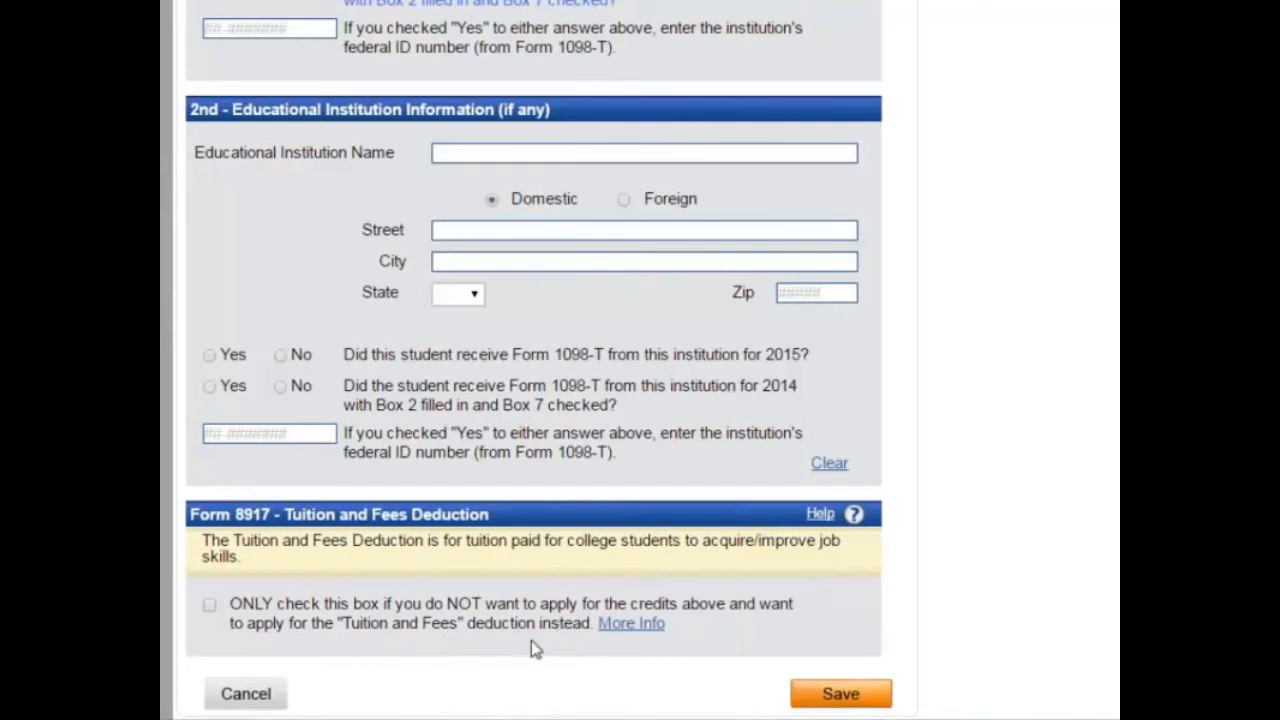
click(617, 627)
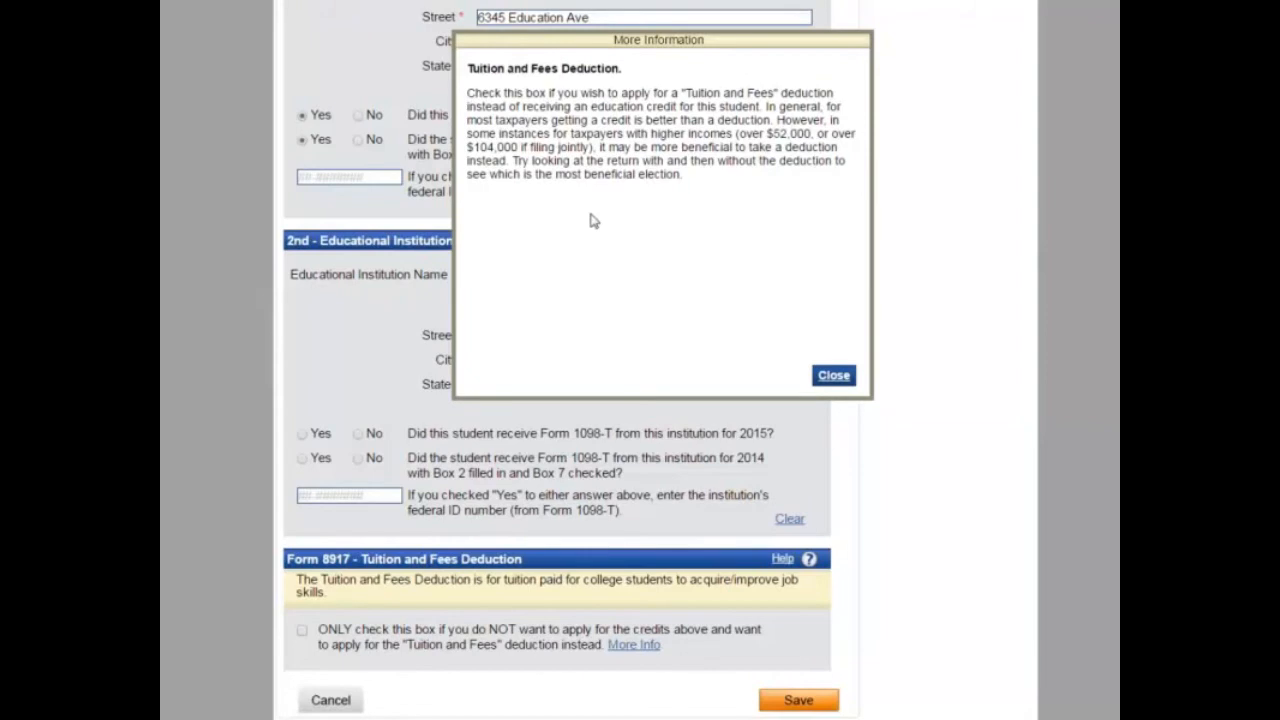
click(834, 375)
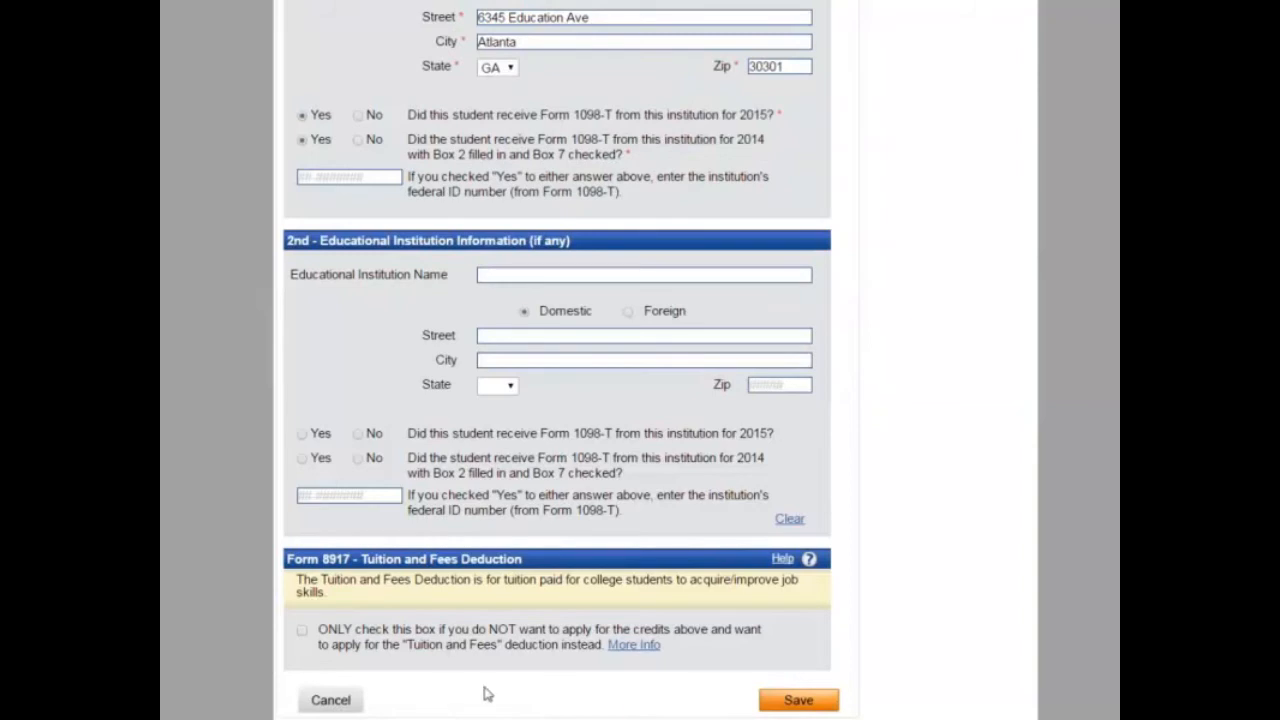
click(817, 701)
click(735, 80)
scroll(617, 539, down, 10)
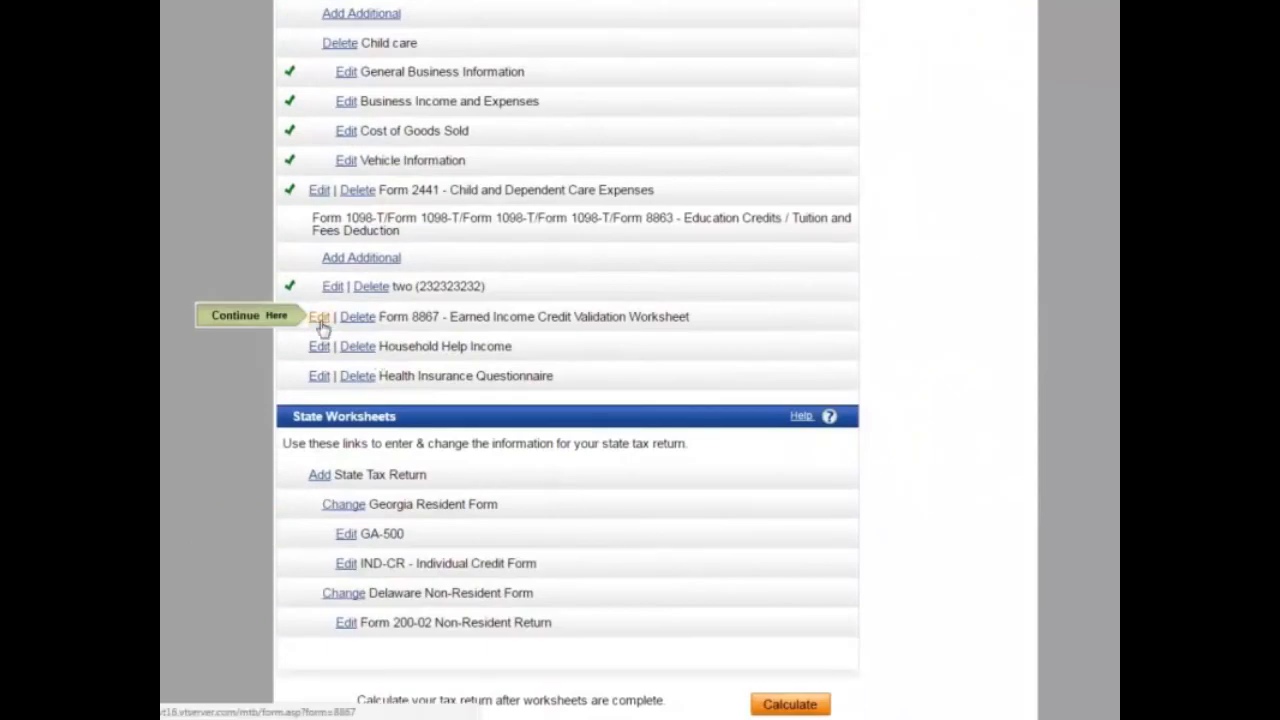
Step: Save the Earned Income Credit Validation Worksheet despite its unanswered questions
click(319, 317)
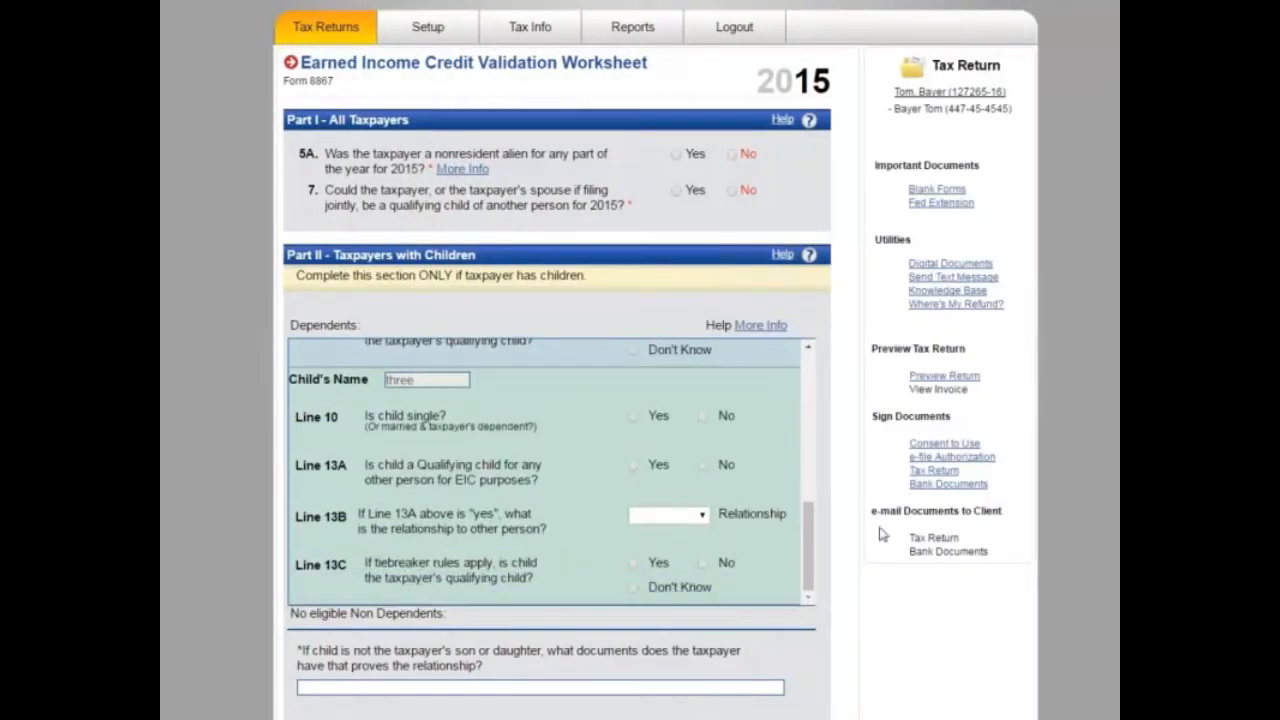
scroll(858, 561, down, 10)
scroll(858, 561, down, 2)
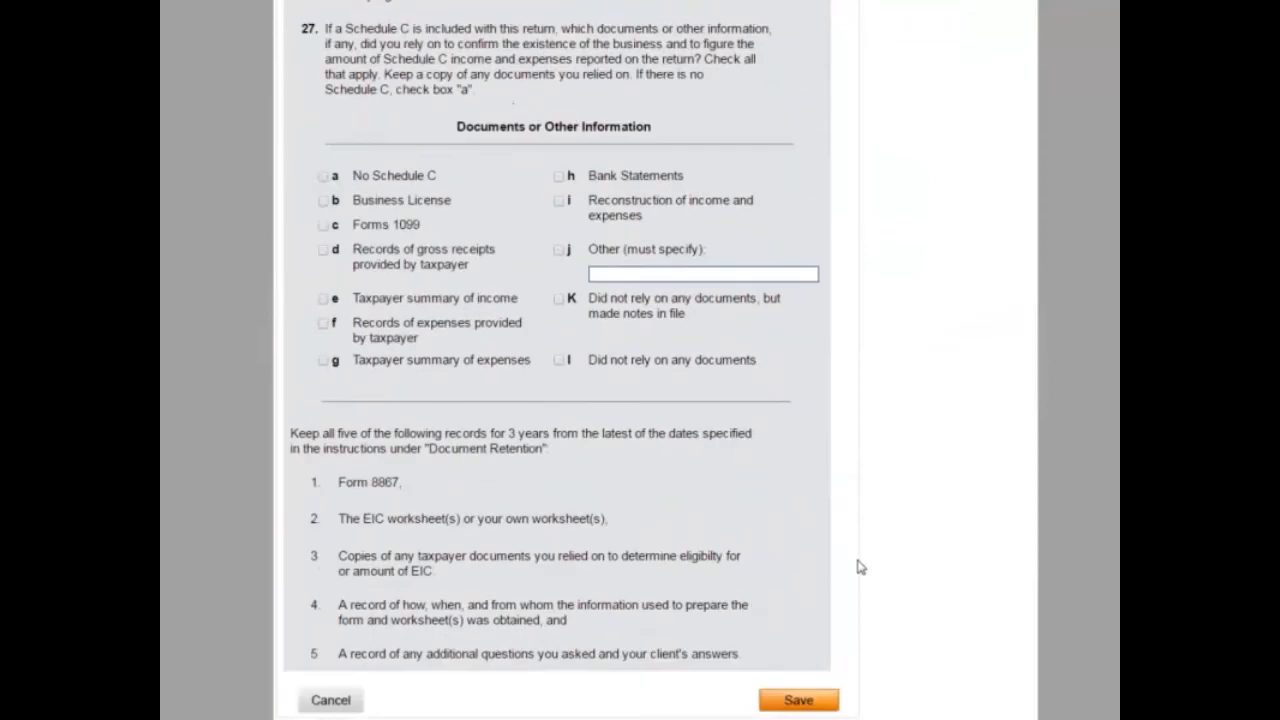
click(785, 703)
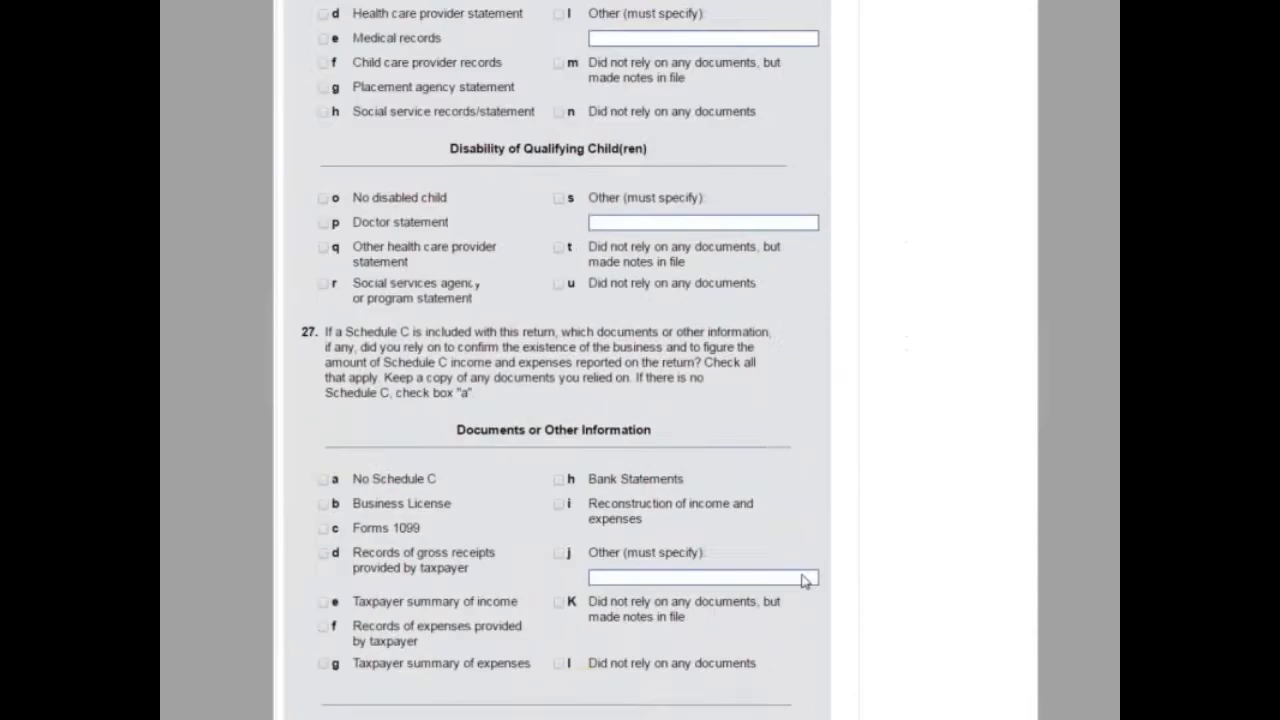
scroll(805, 585, down, 3)
click(806, 698)
click(728, 243)
scroll(489, 466, down, 10)
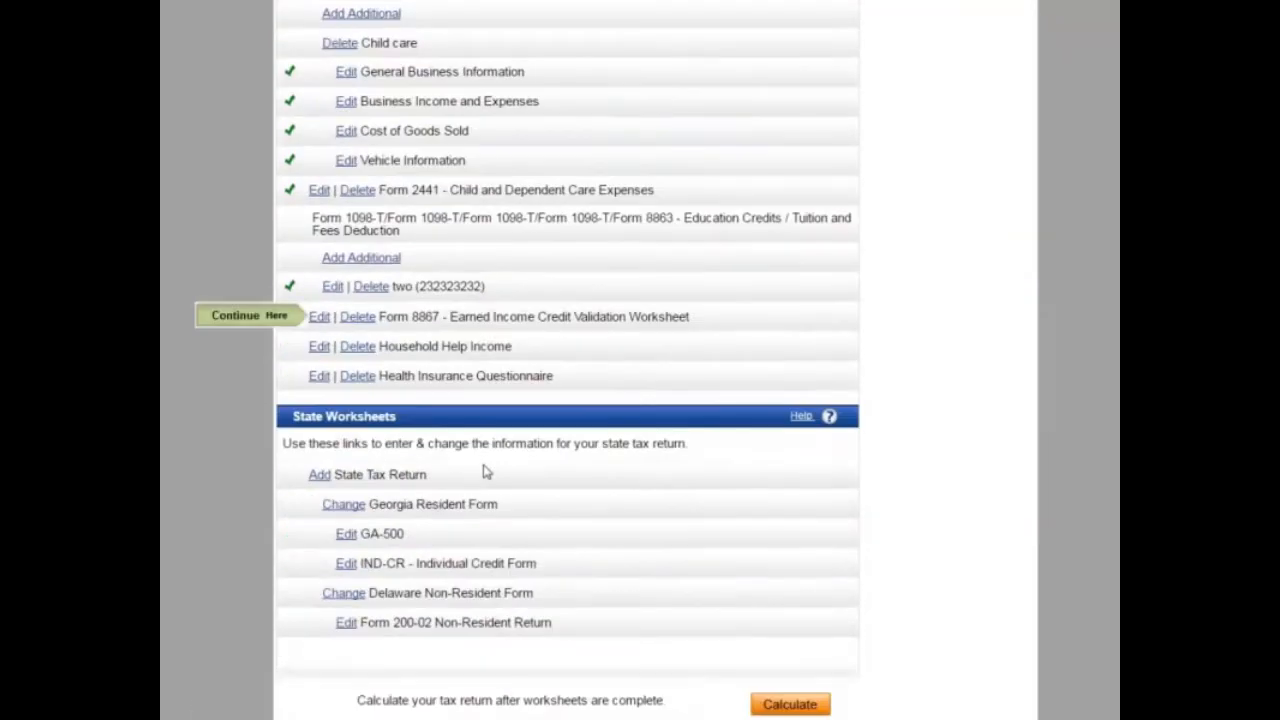
Step: Add $1,000 of the student's own money to the education credits form and save it
click(332, 287)
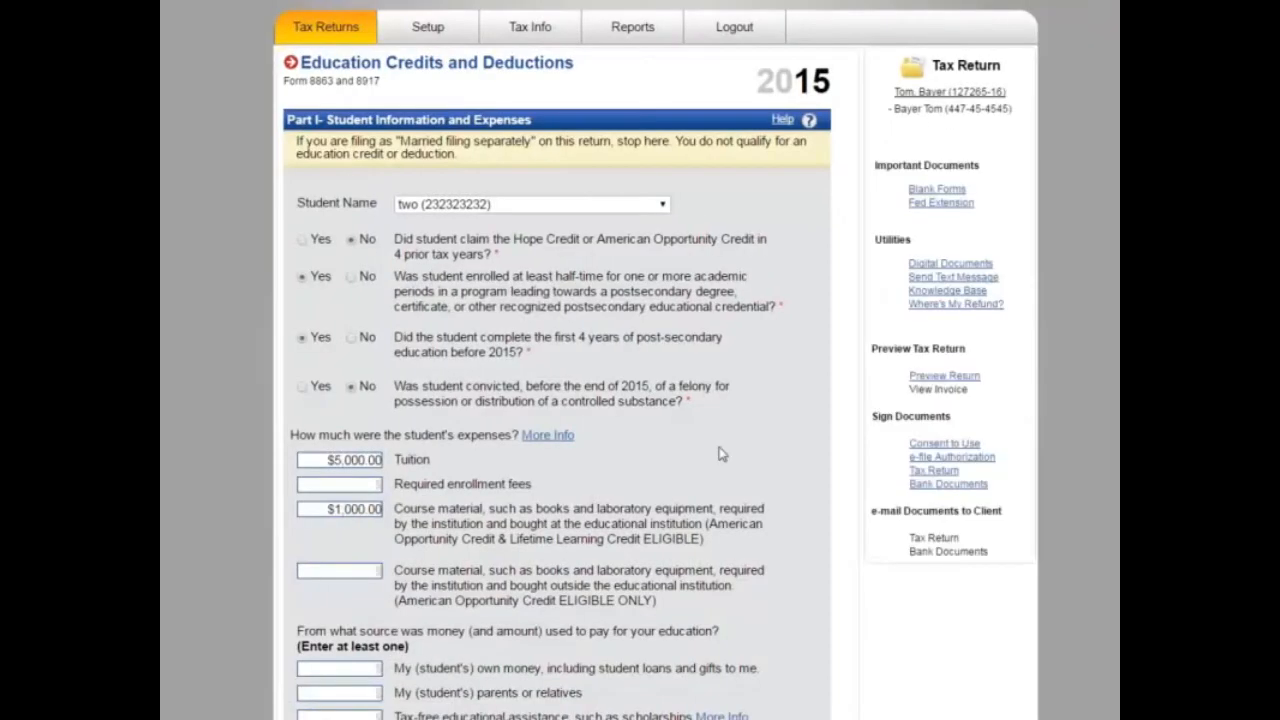
scroll(722, 454, down, 15)
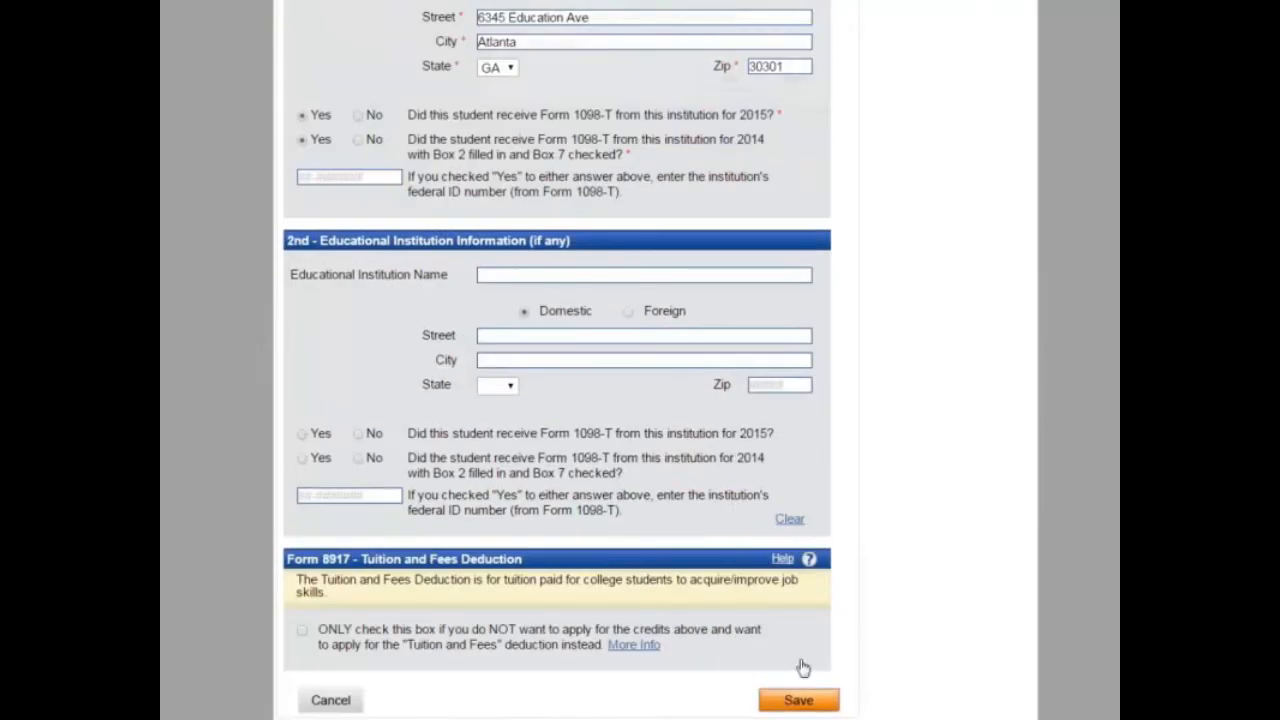
click(803, 84)
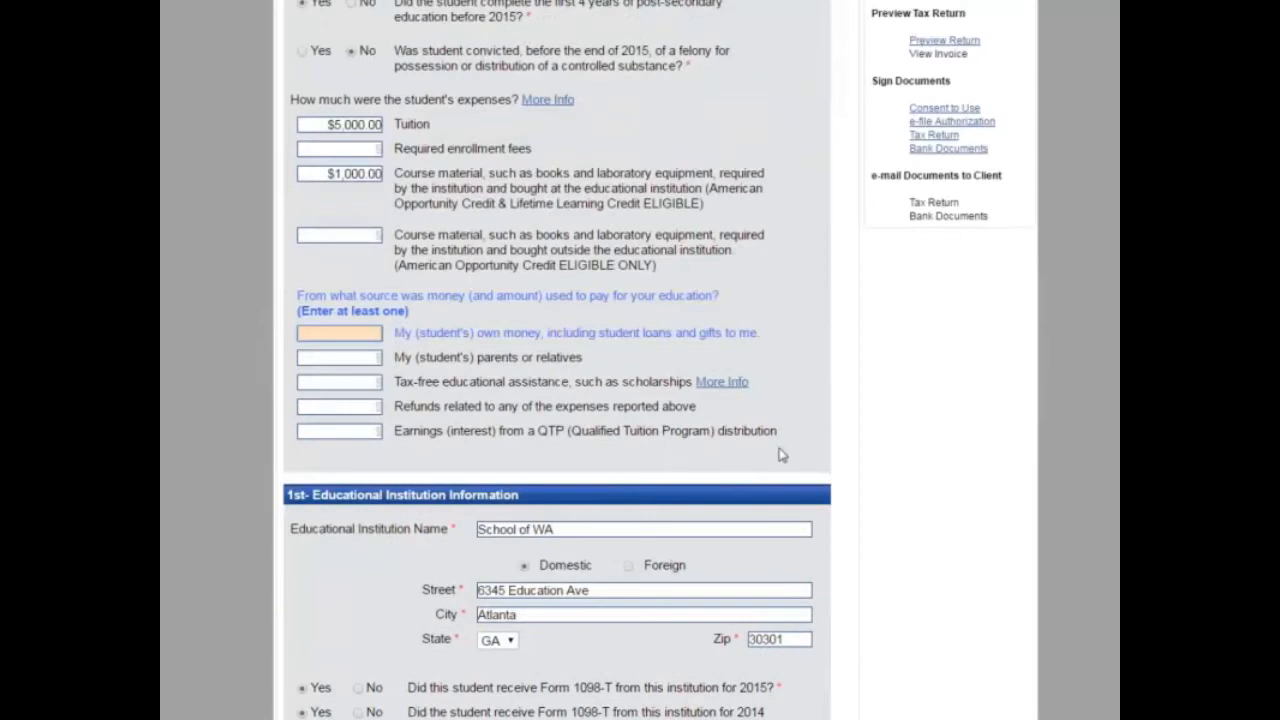
click(350, 334)
text(1000)
key(Tab)
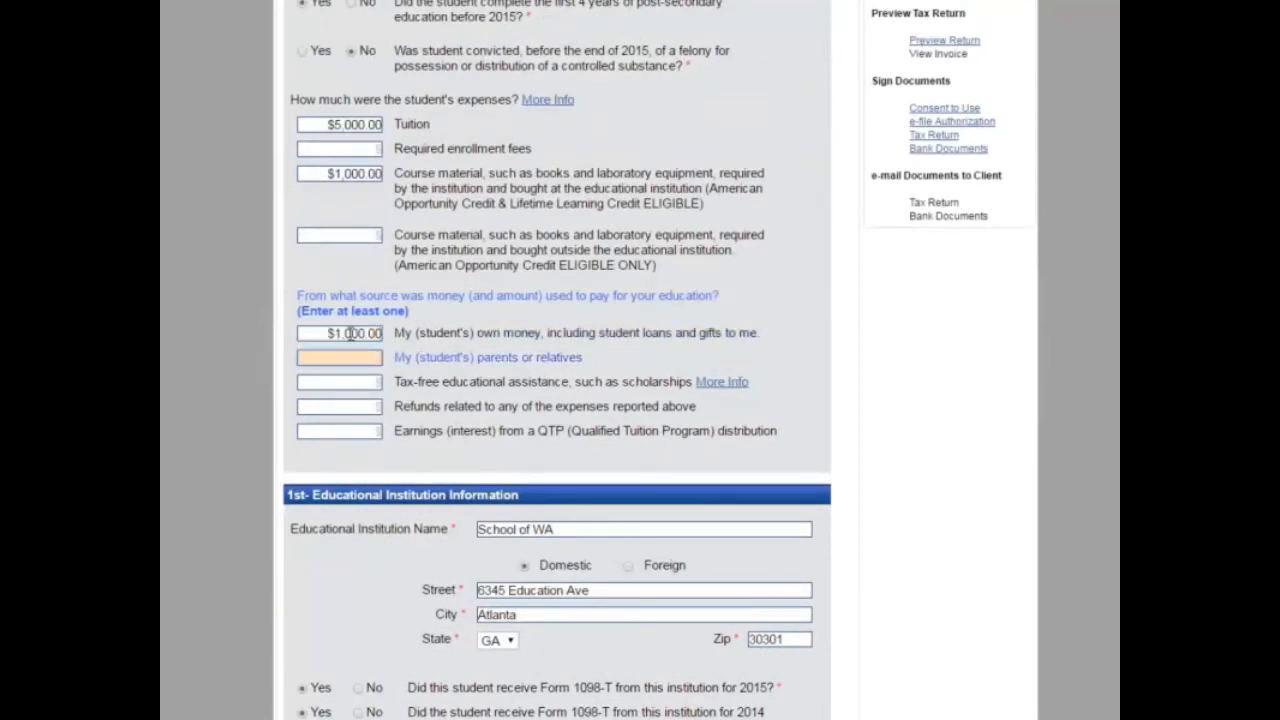
scroll(655, 405, down, 5)
scroll(699, 577, down, 2)
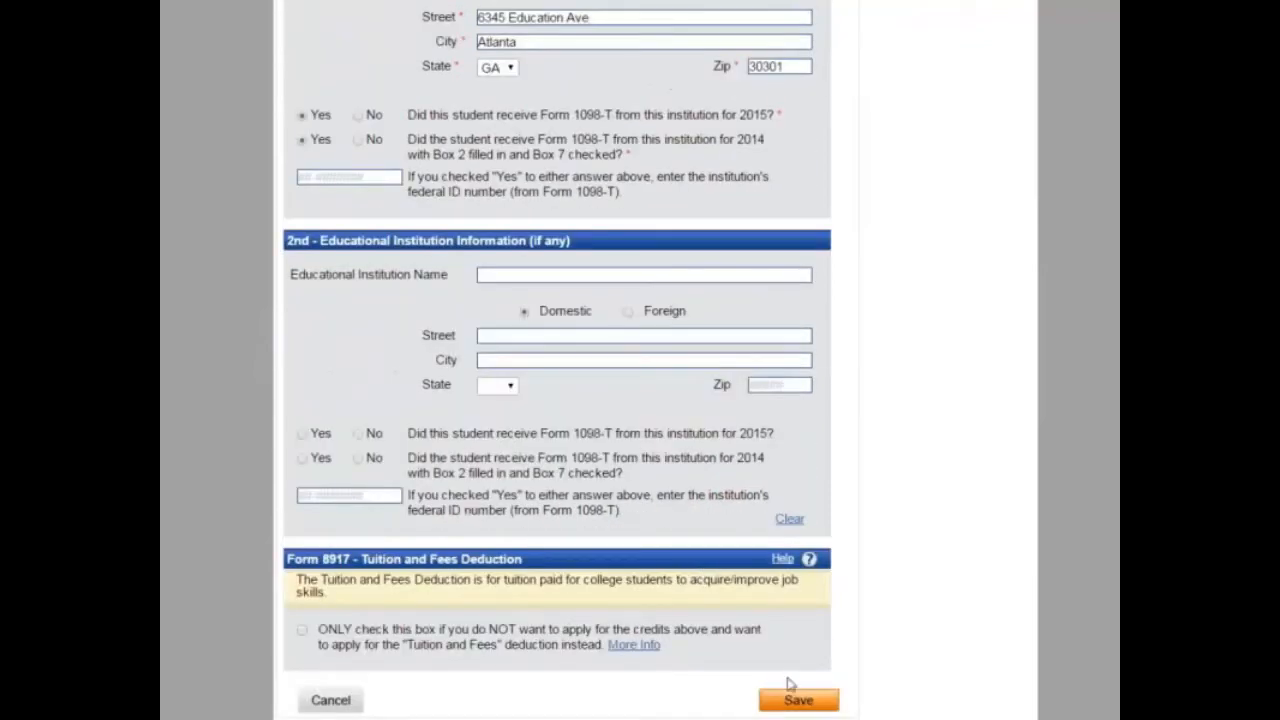
click(800, 697)
scroll(491, 443, down, 10)
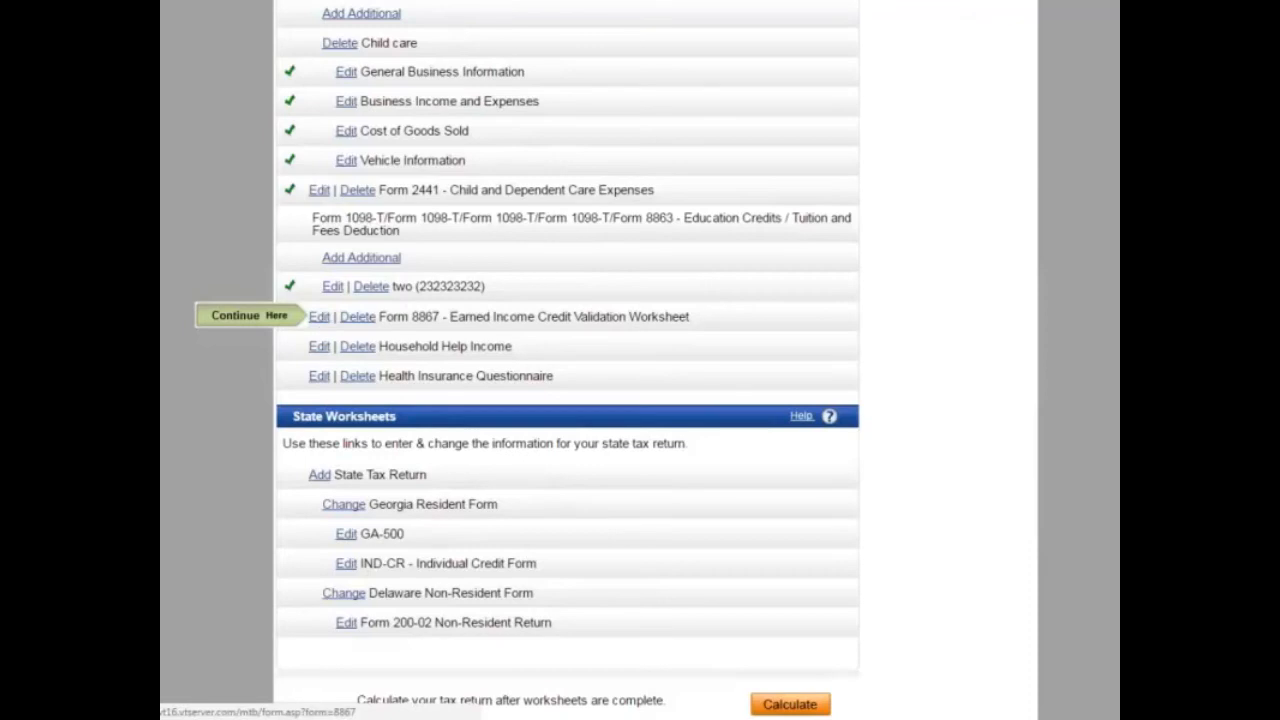
Step: On the EIC Validation Worksheet, answer No to questions 5A and 7
click(319, 318)
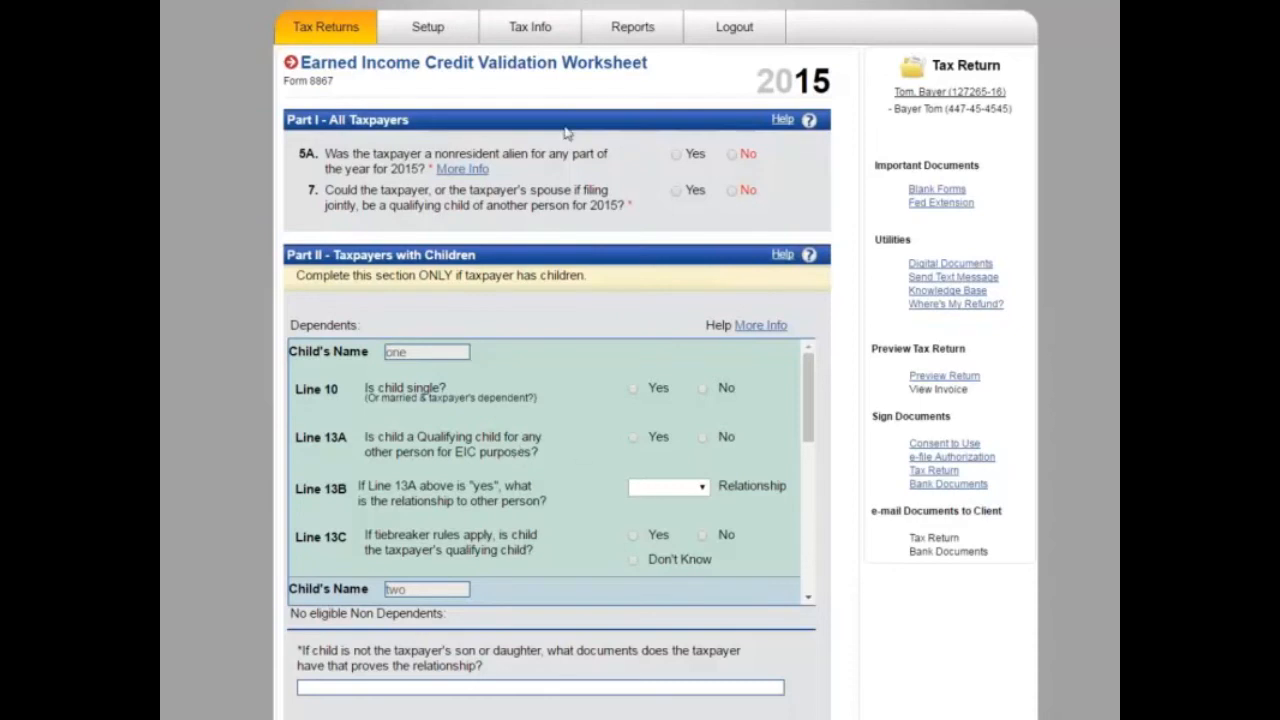
click(732, 154)
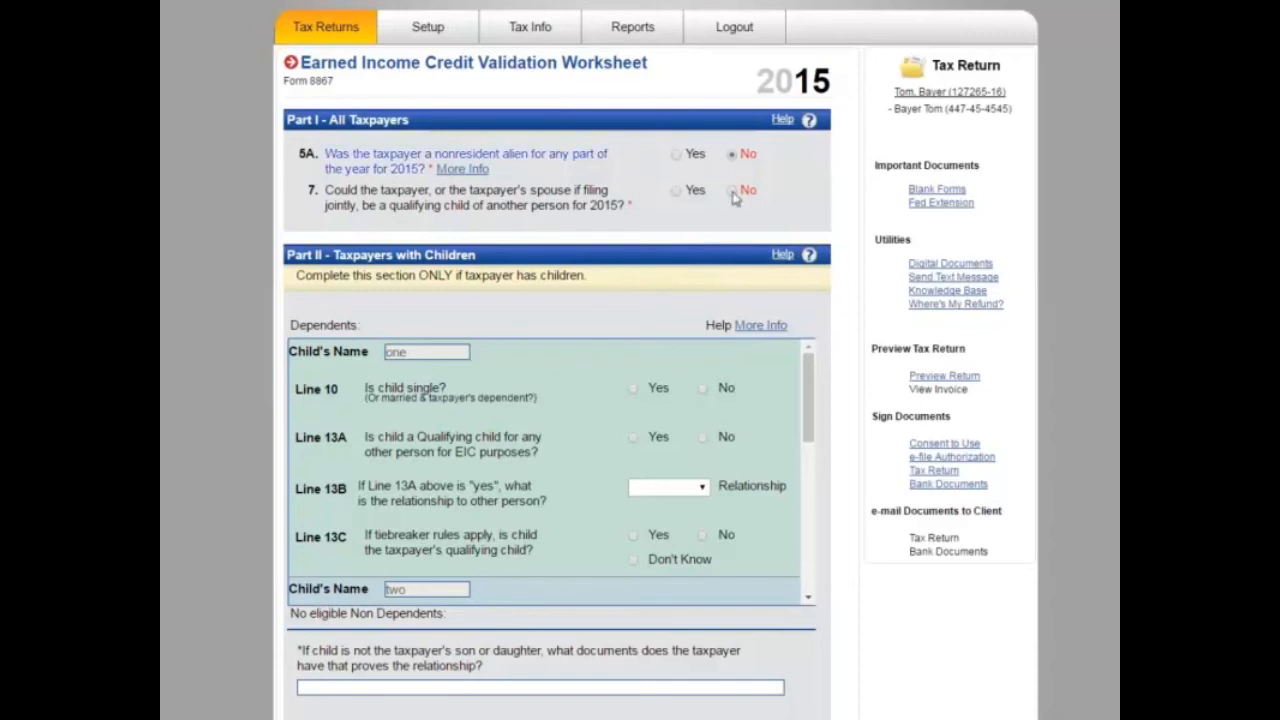
click(732, 192)
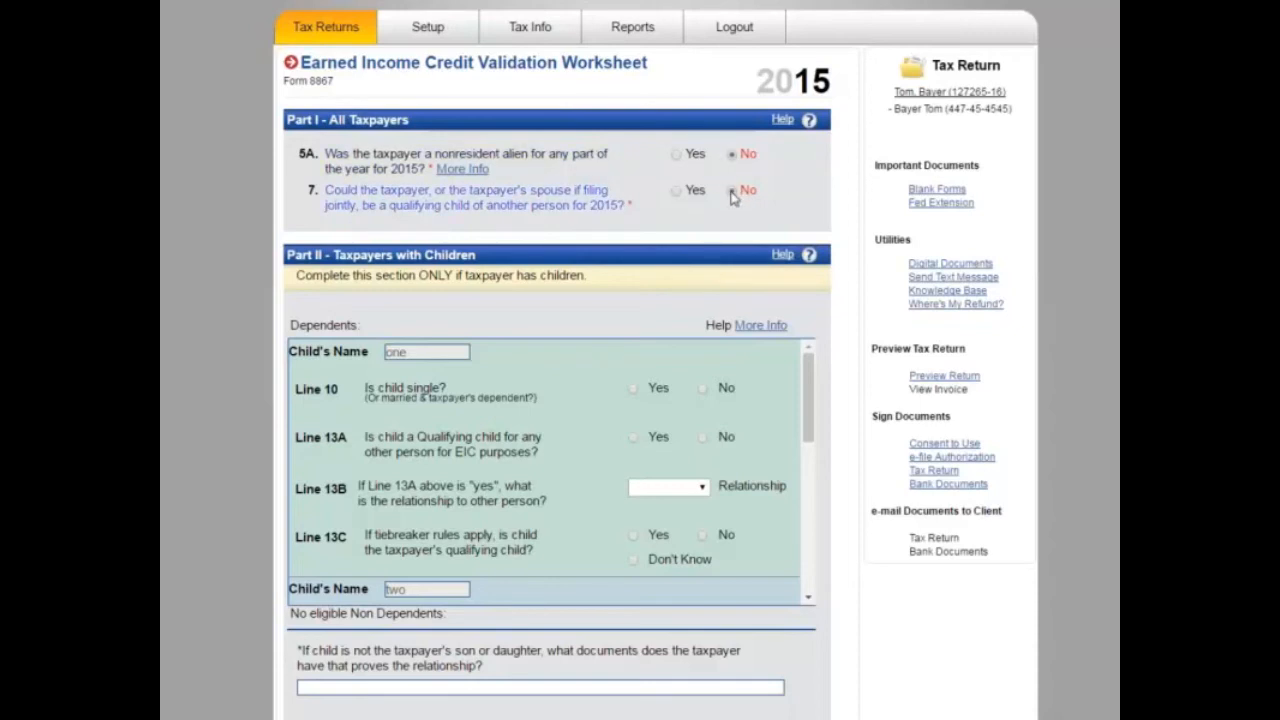
scroll(621, 268, down, 2)
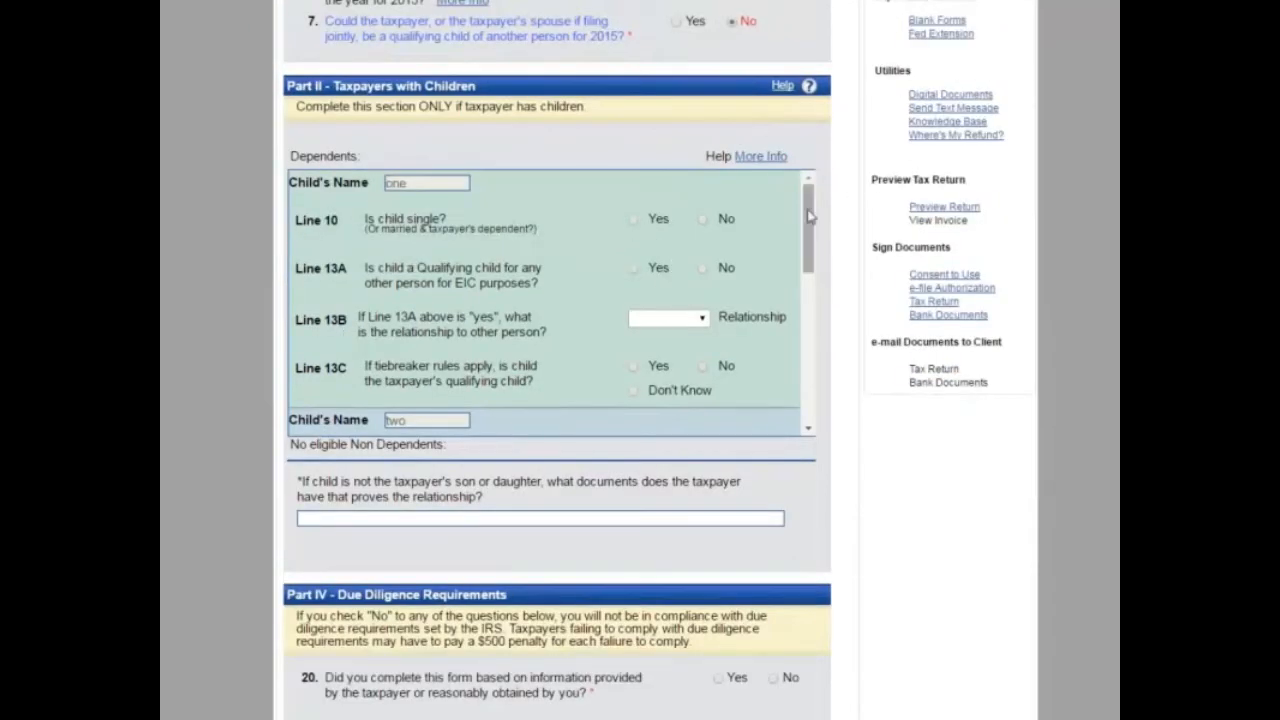
scroll(818, 220, down, 3)
scroll(620, 243, up, 3)
Step: Mark all three children single and answer No to Line 13A for children one and three
click(632, 219)
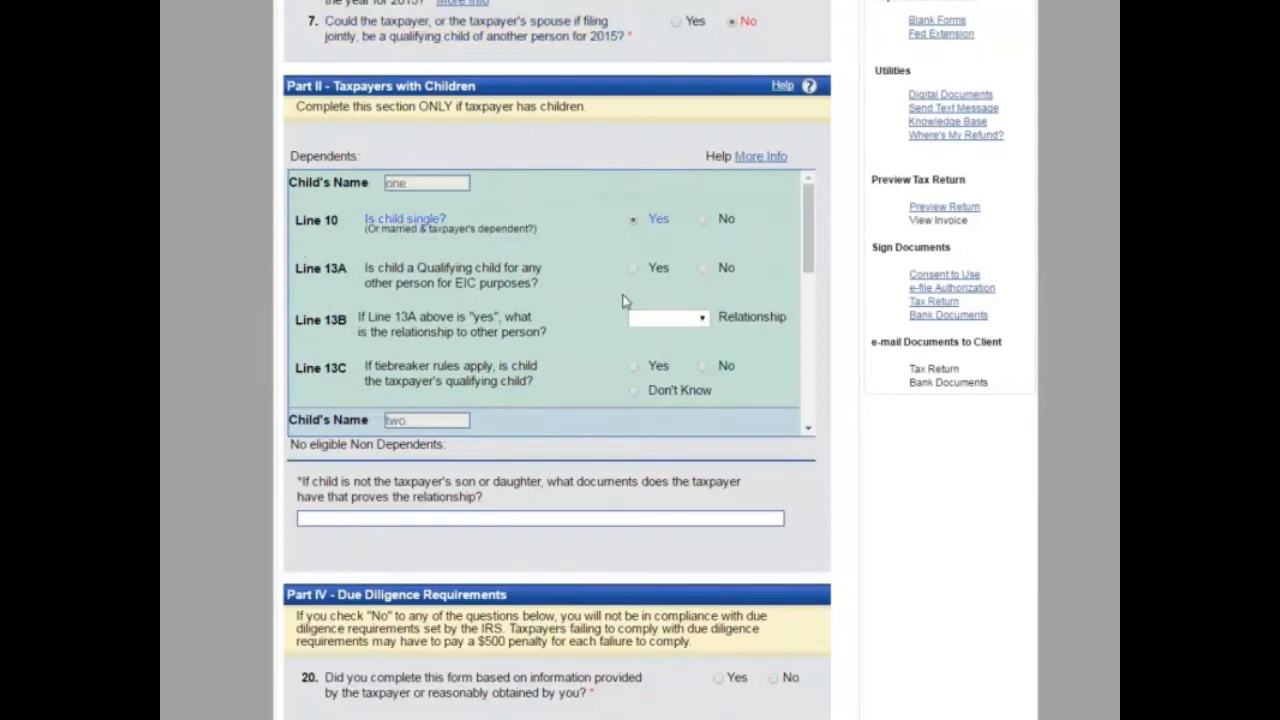
click(632, 270)
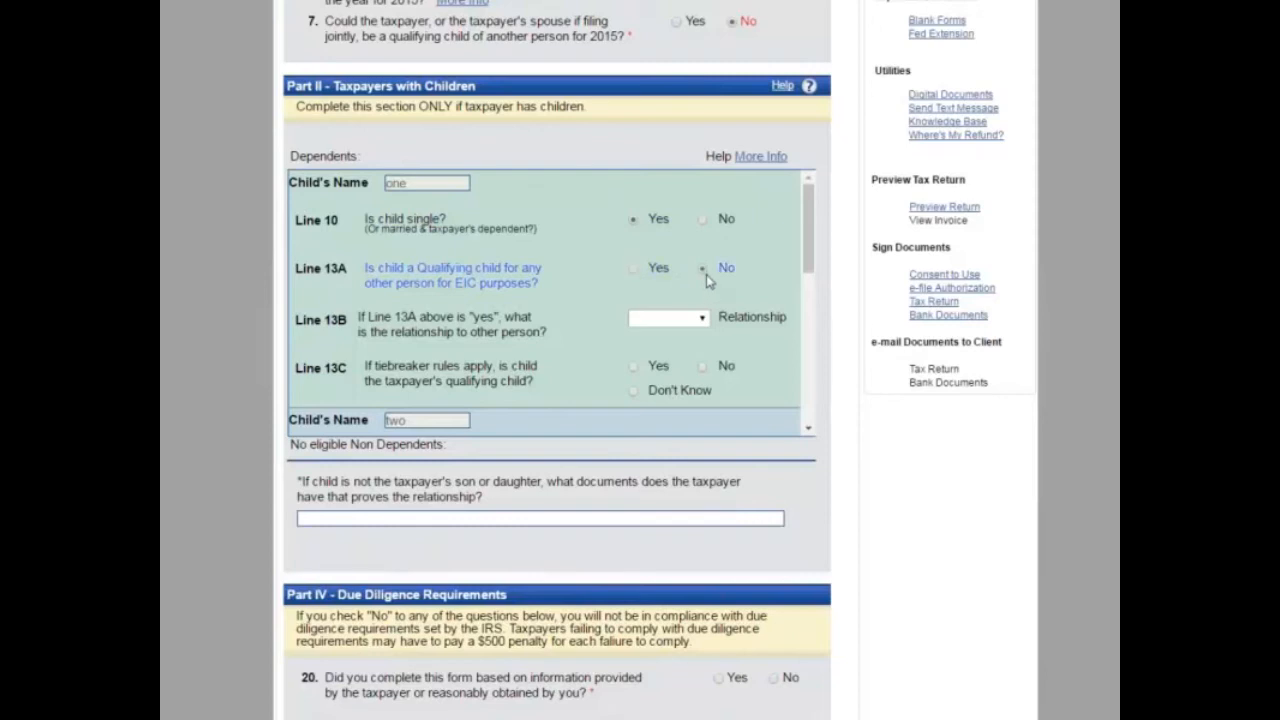
scroll(690, 322, down, 2)
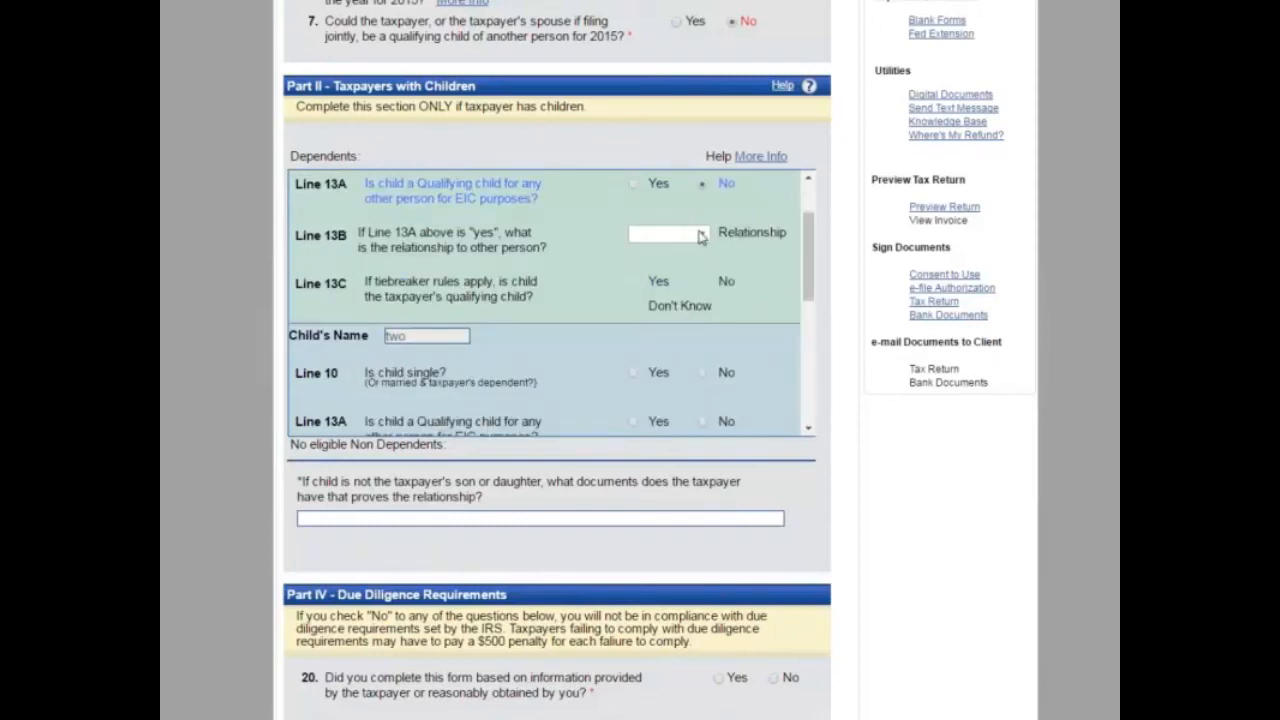
scroll(700, 236, down, 4)
click(633, 204)
scroll(700, 263, down, 4)
scroll(700, 265, up, 2)
scroll(727, 243, up, 2)
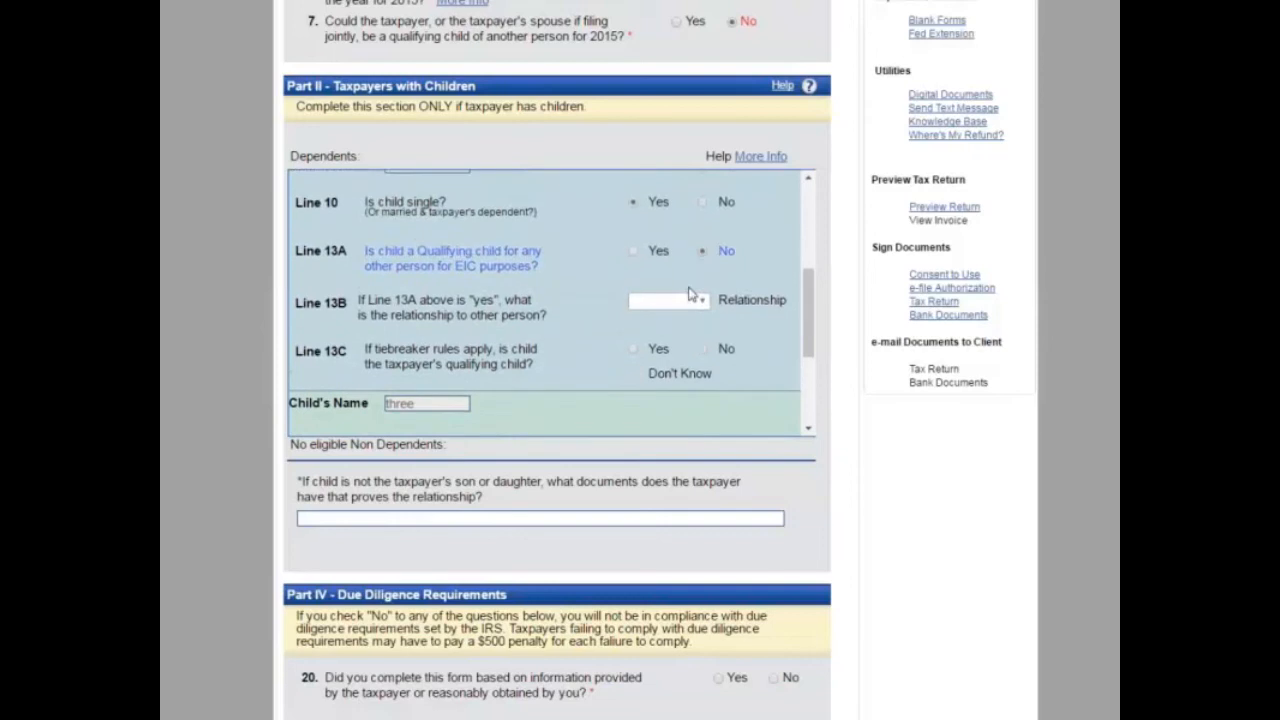
scroll(647, 230, down, 5)
click(633, 247)
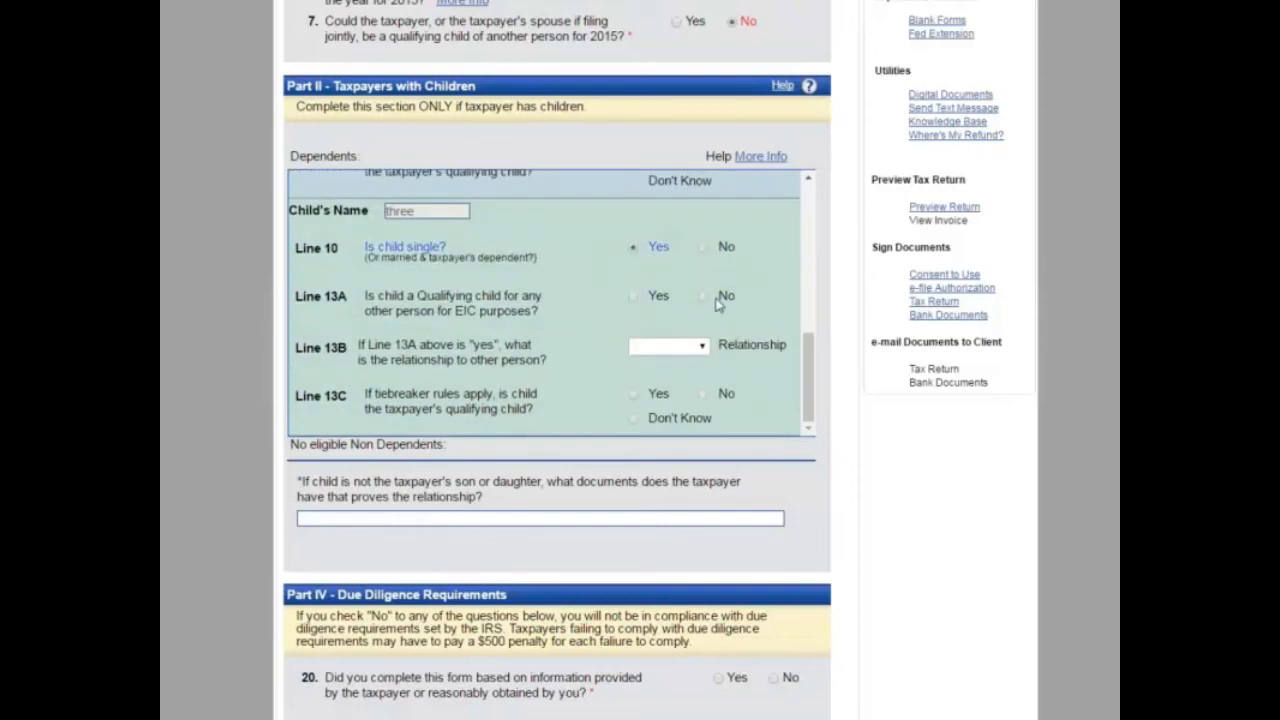
click(704, 298)
scroll(705, 295, down, 3)
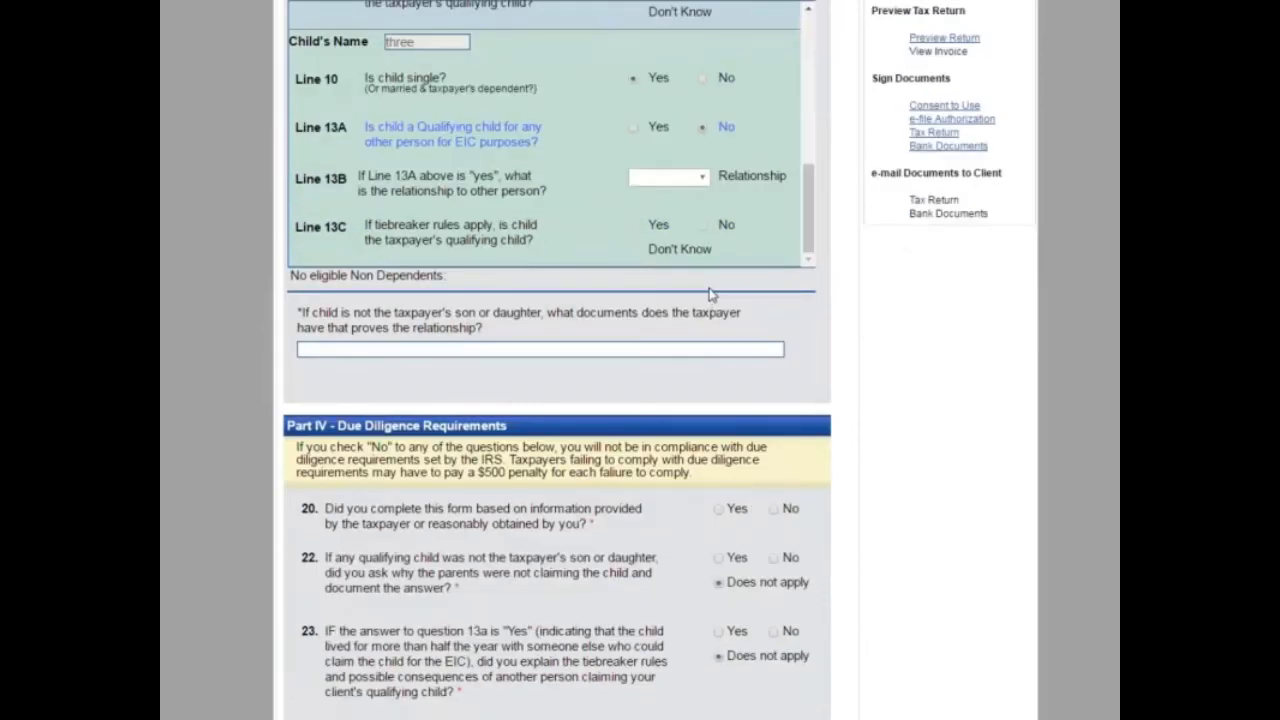
Step: Answer Yes to due diligence questions 20, 24 and 25
scroll(525, 391, down, 3)
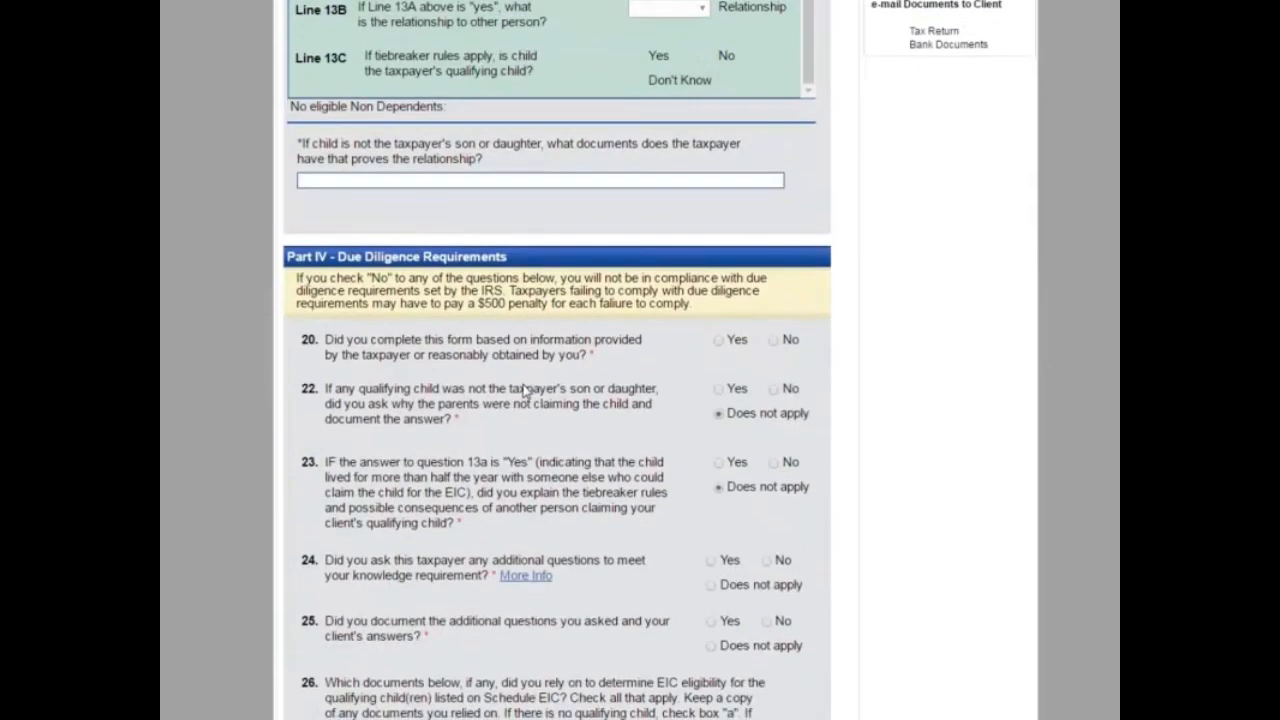
scroll(474, 566, down, 2)
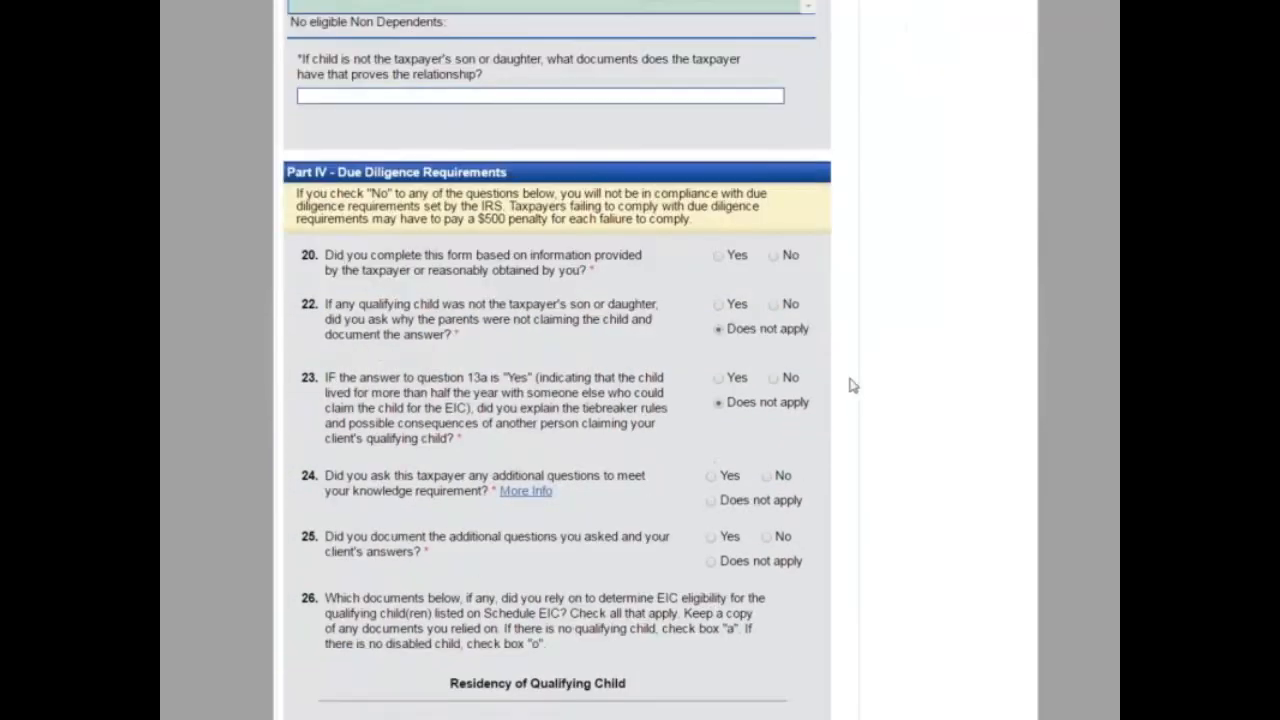
click(720, 256)
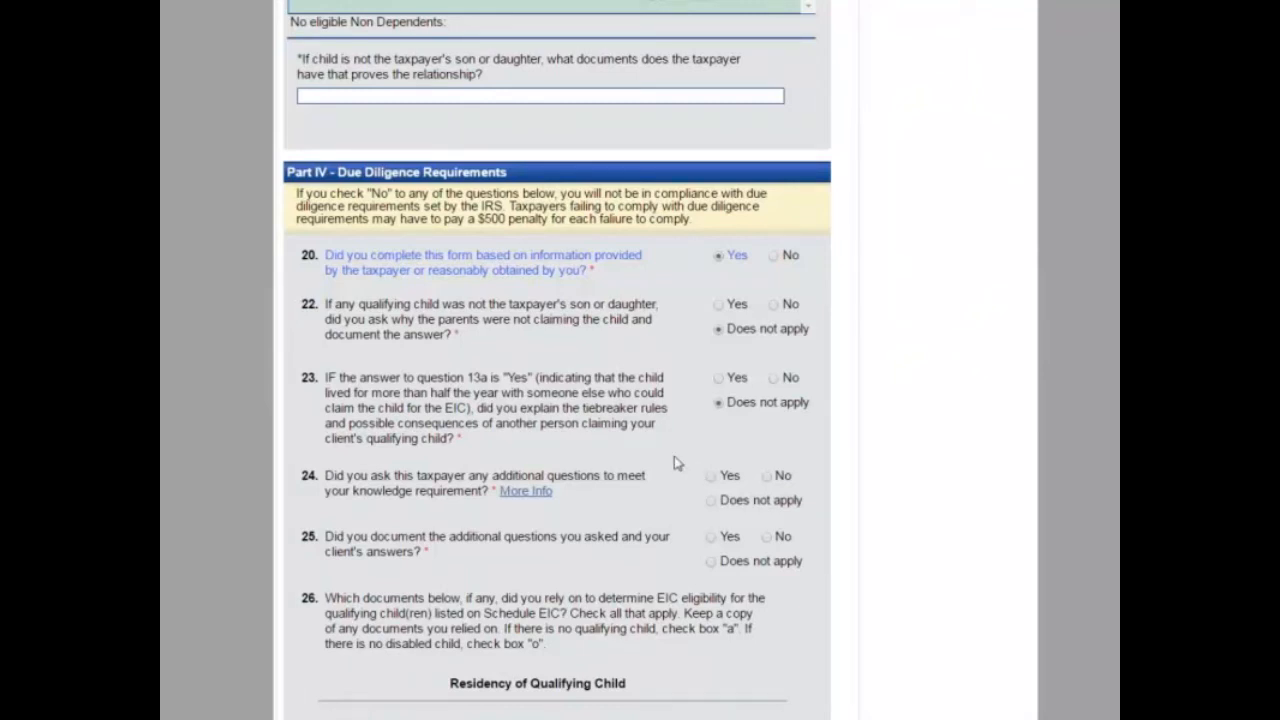
scroll(674, 456, down, 1)
scroll(674, 456, down, 1)
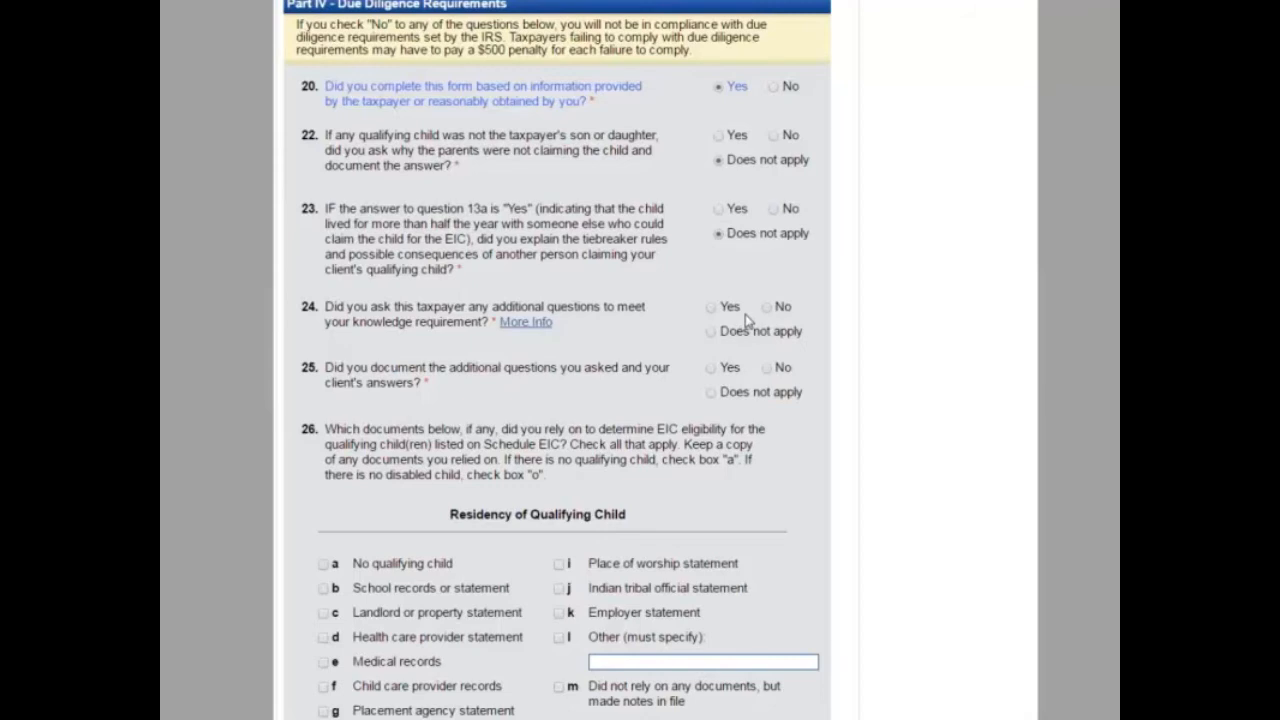
click(711, 308)
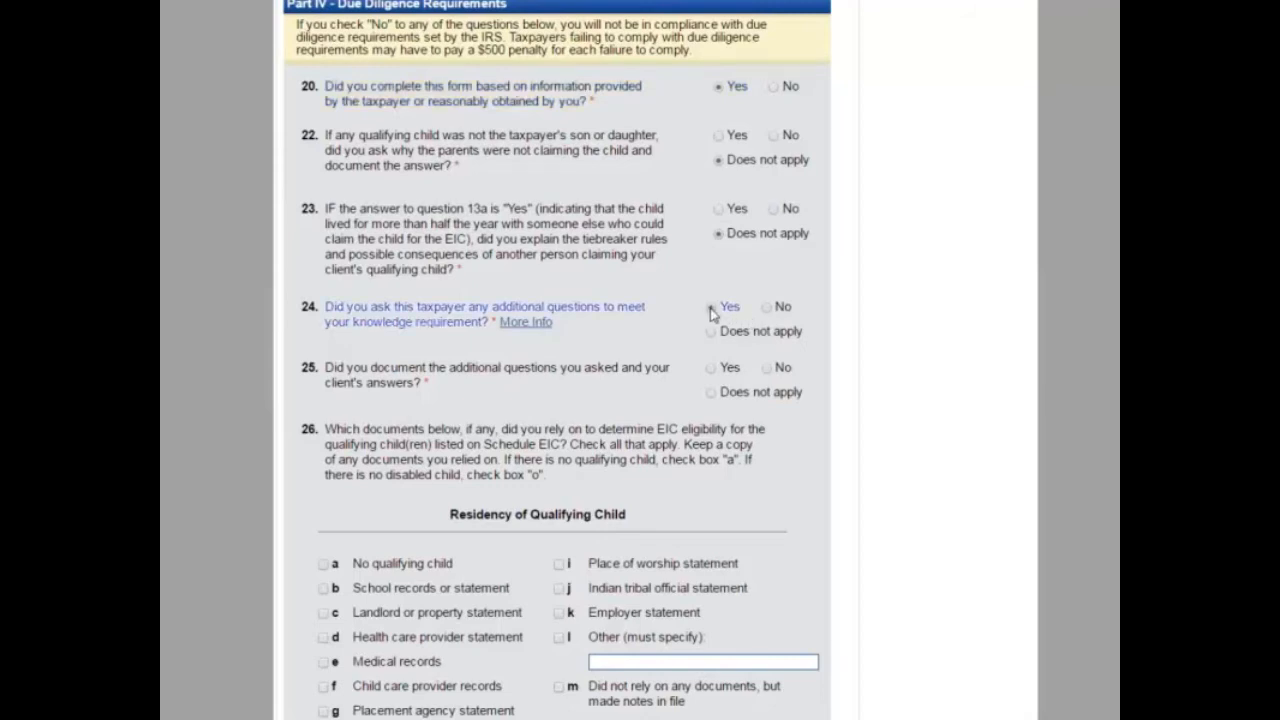
scroll(689, 440, down, 1)
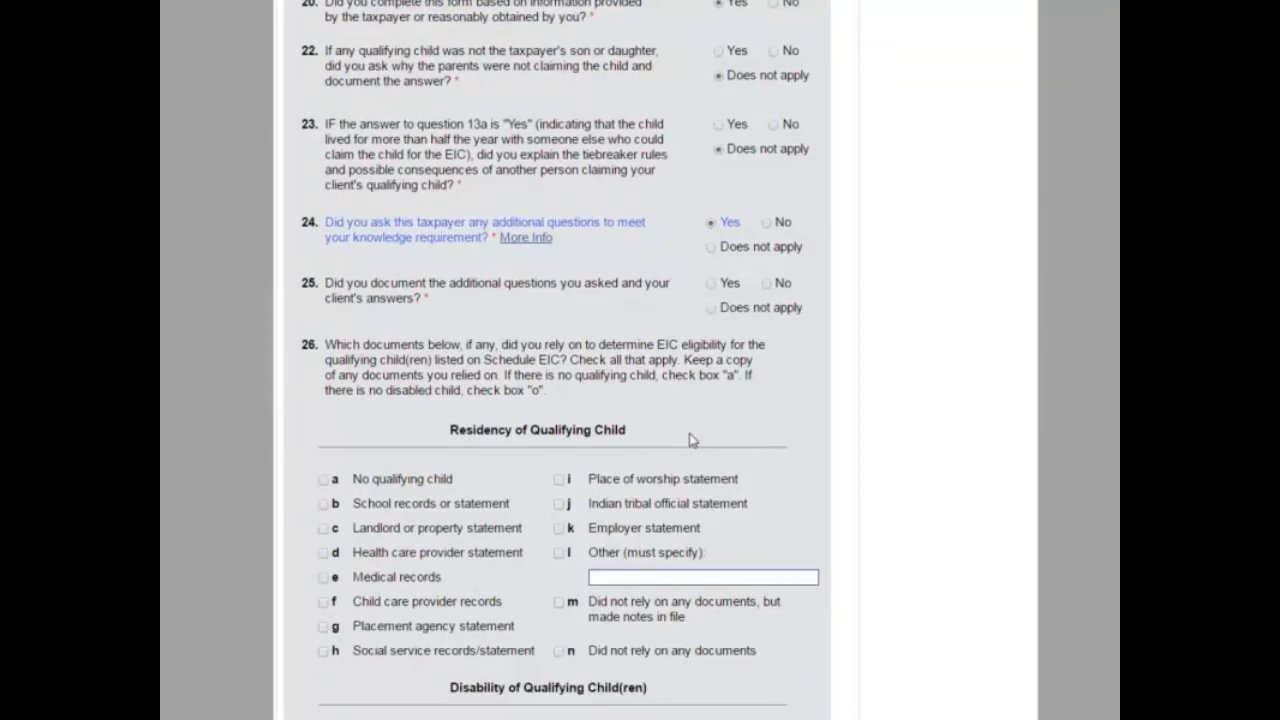
click(711, 285)
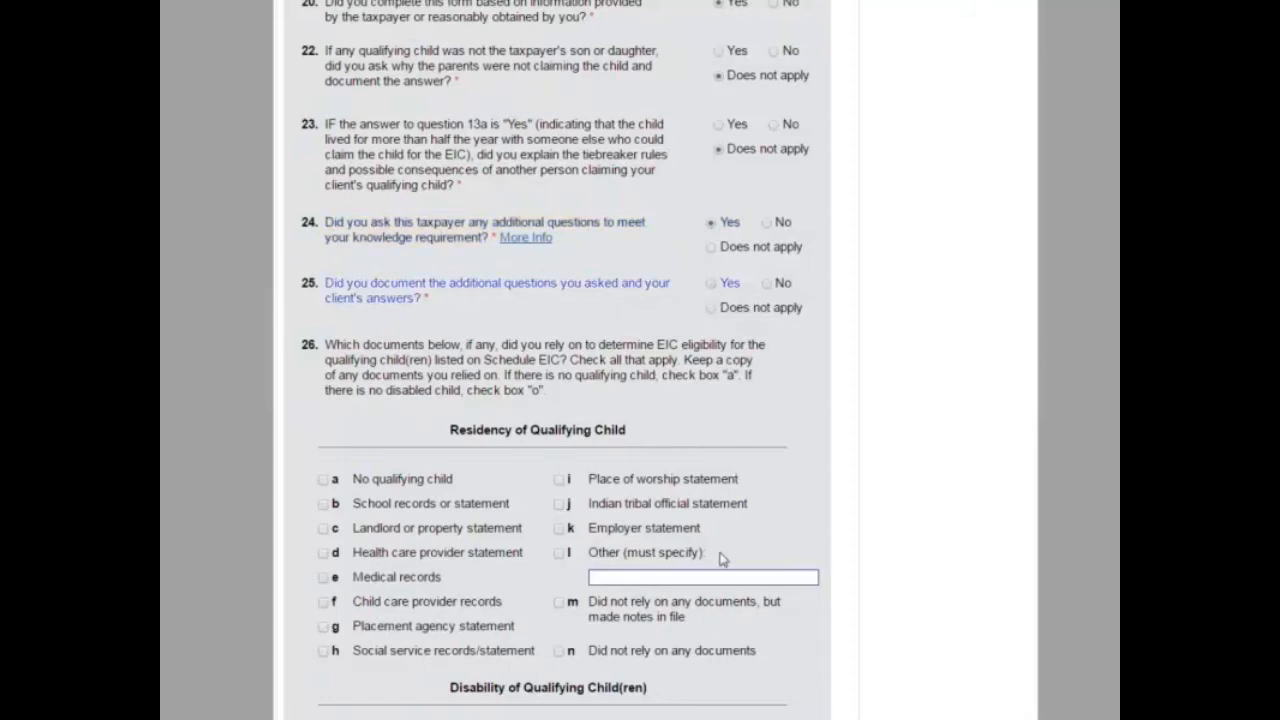
Step: Cite school records for child residency and a business license for Schedule C, then save
scroll(717, 557, down, 2)
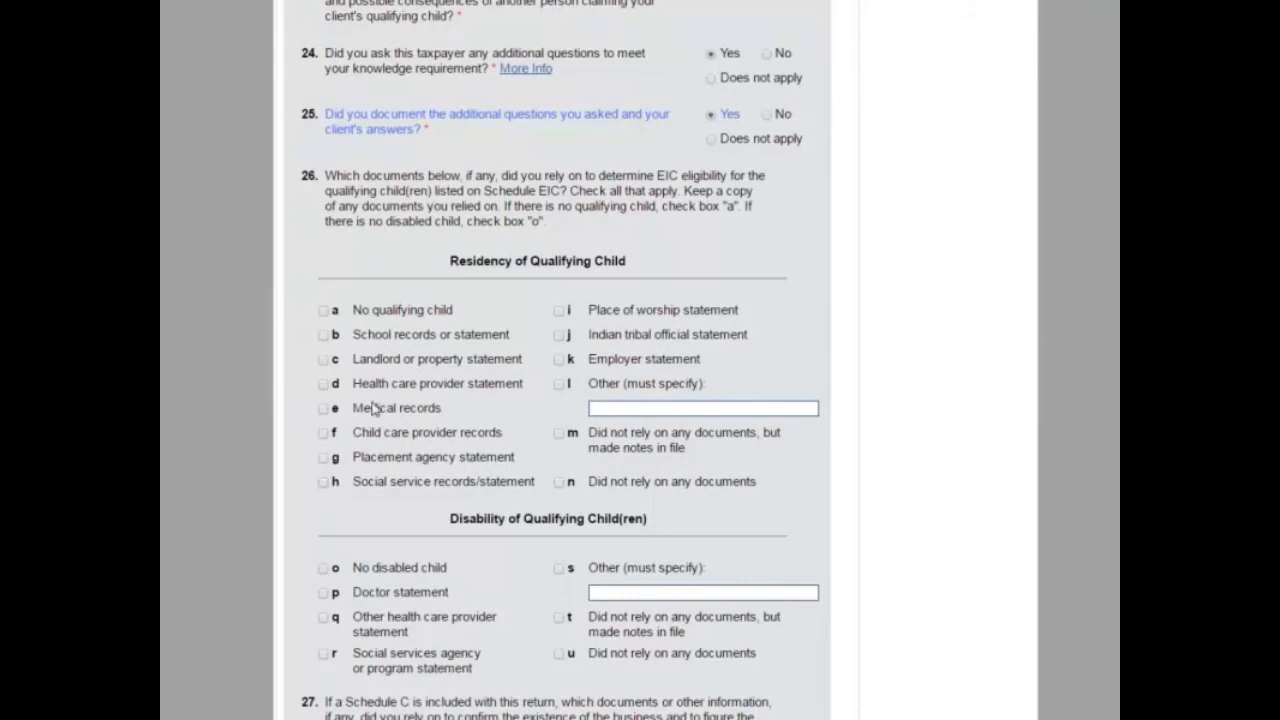
click(323, 335)
scroll(466, 526, down, 1)
scroll(463, 525, down, 2)
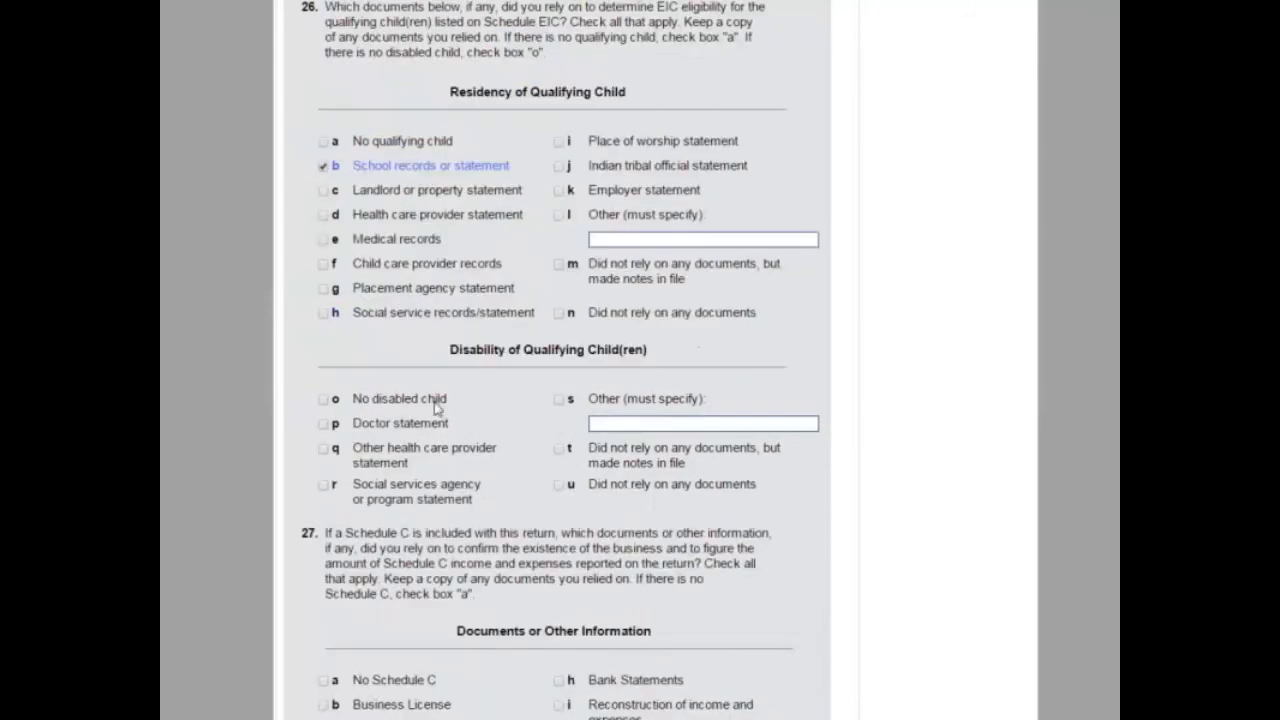
scroll(427, 416, down, 3)
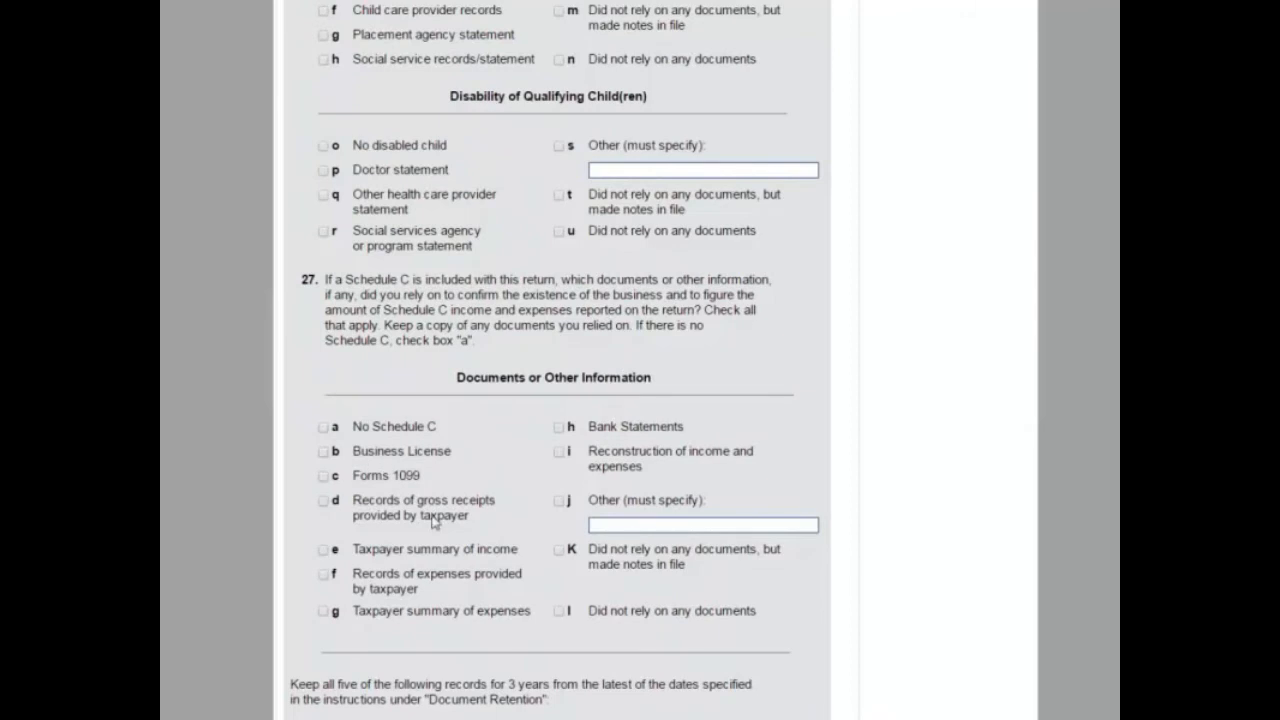
click(322, 453)
scroll(430, 490, down, 3)
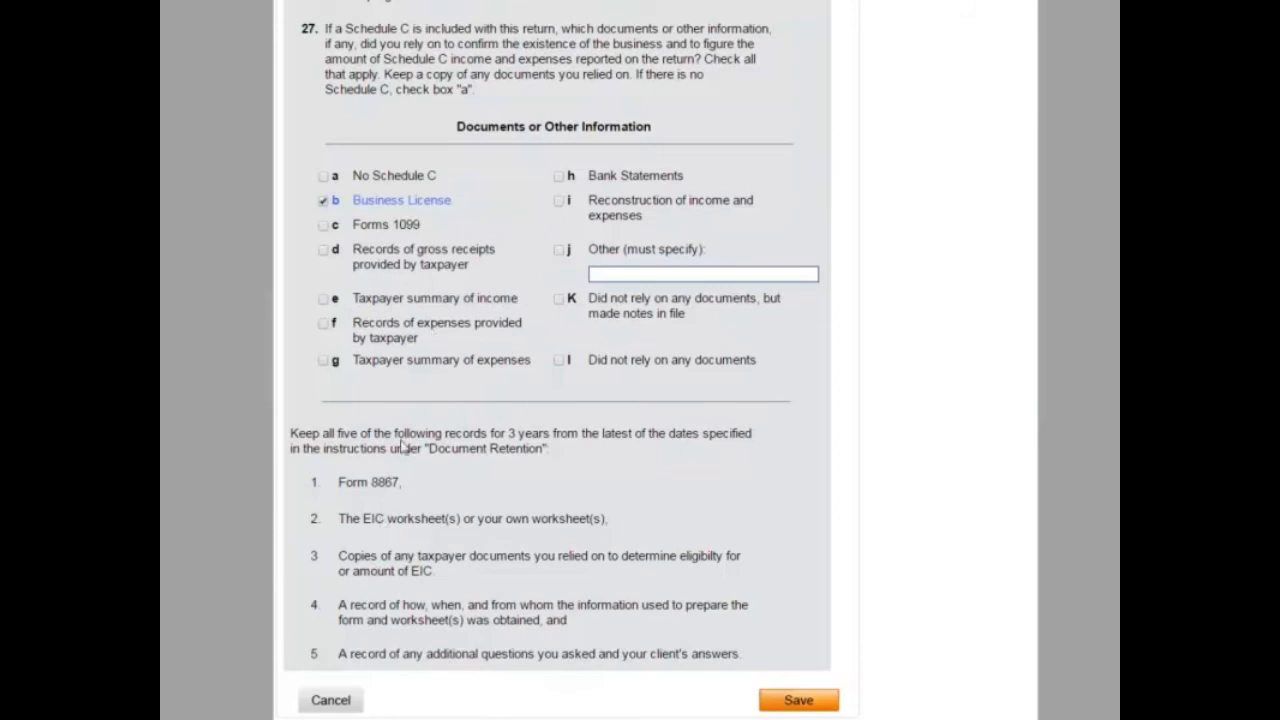
click(806, 700)
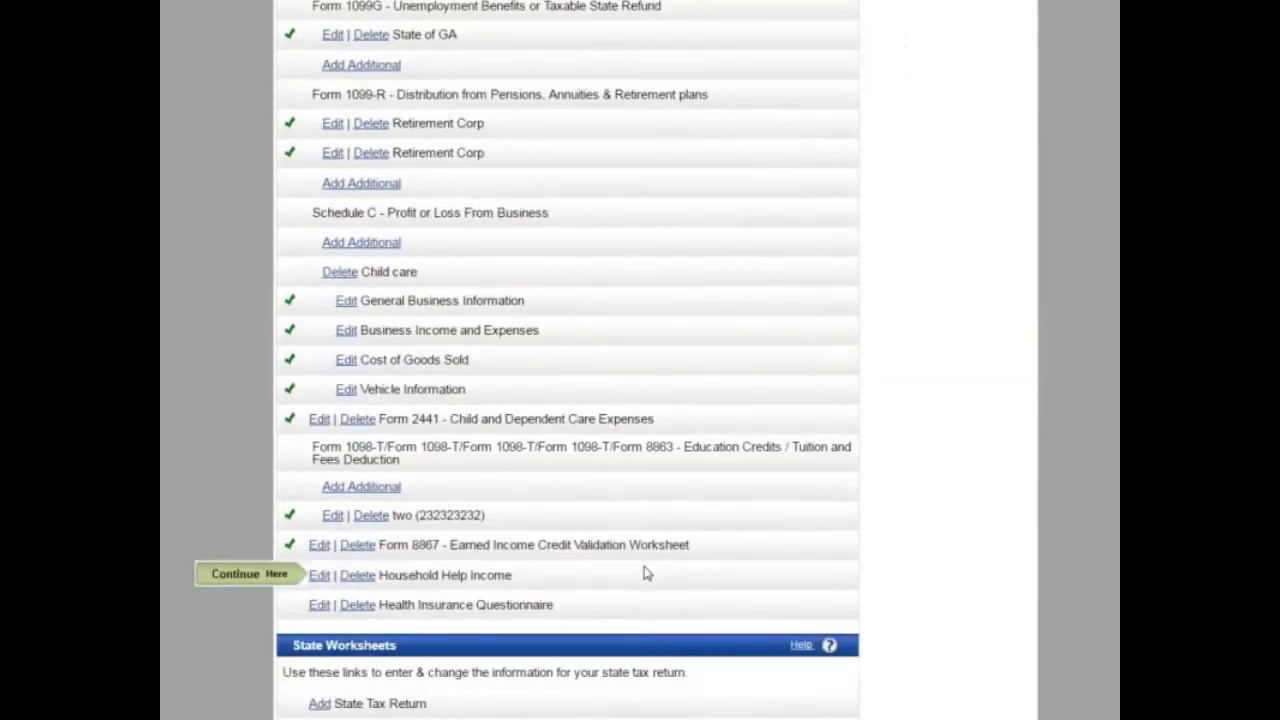
Step: Mark the household help income as the spouse's and enter the employer's name and address
click(319, 575)
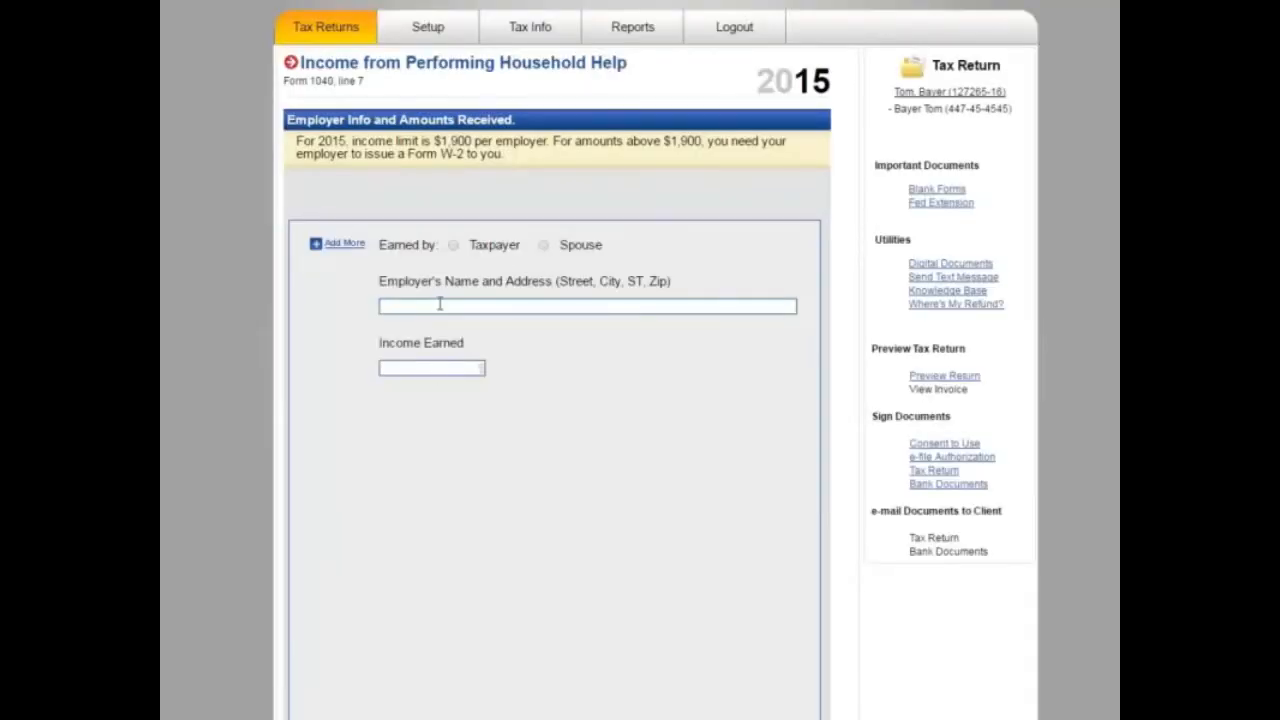
click(541, 245)
click(431, 307)
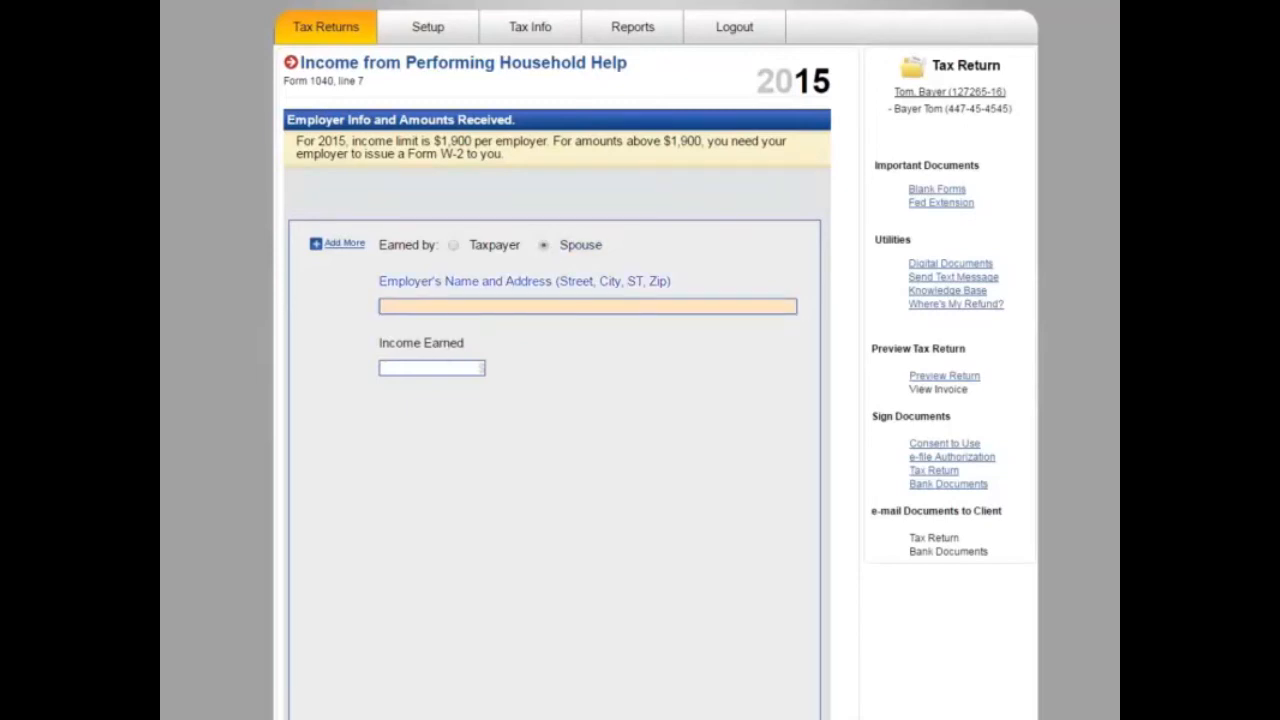
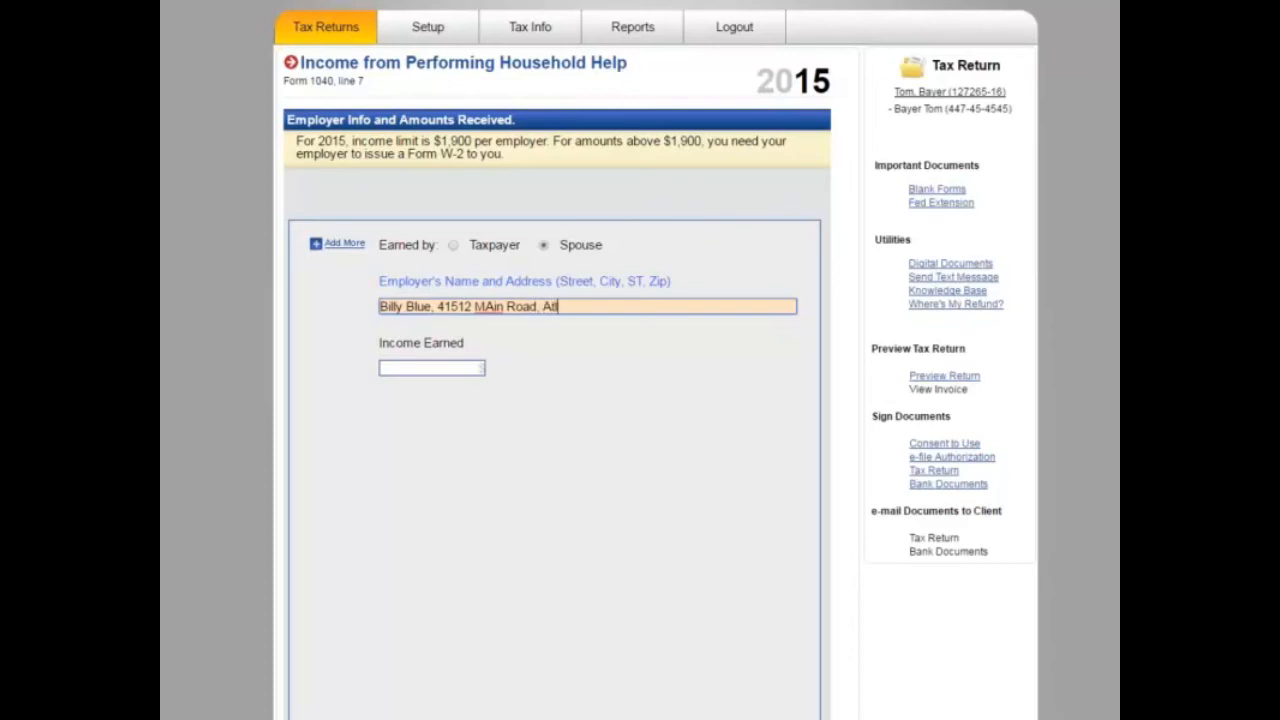
Step: Enter the household help income, clear the income limit warning, and save it at $1,000.00
click(420, 368)
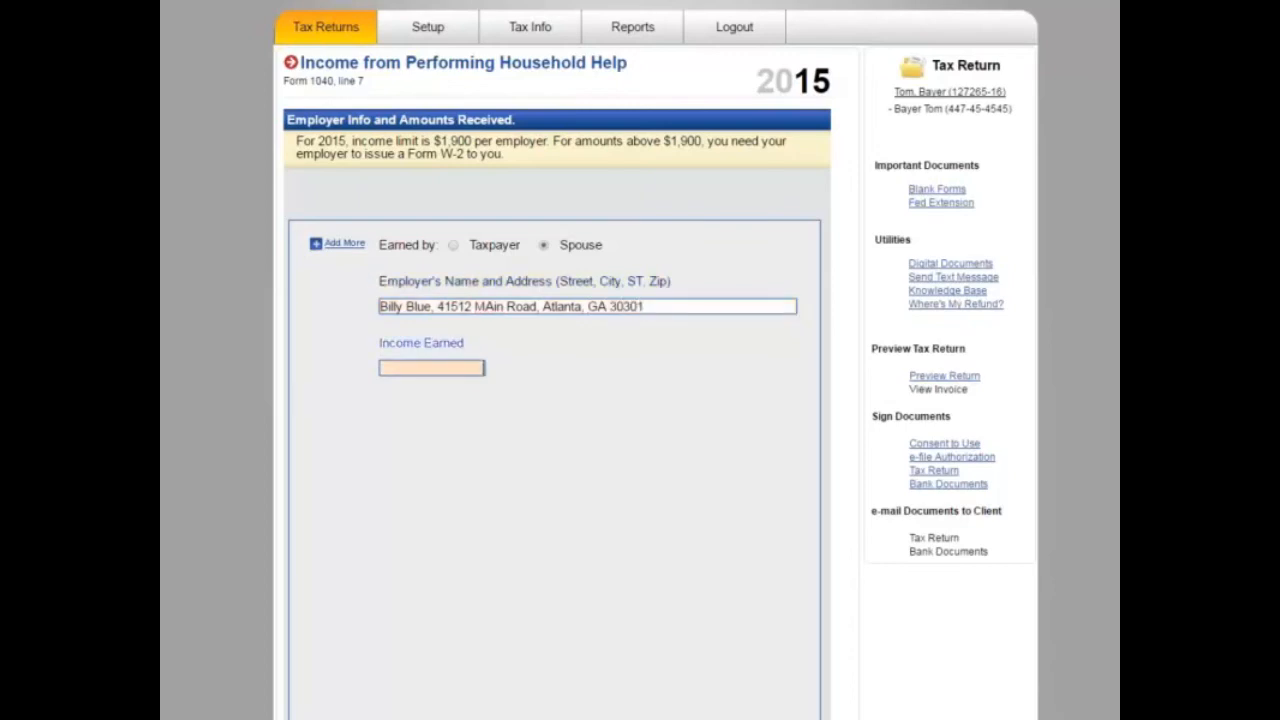
text(2000)
scroll(583, 356, down, 2)
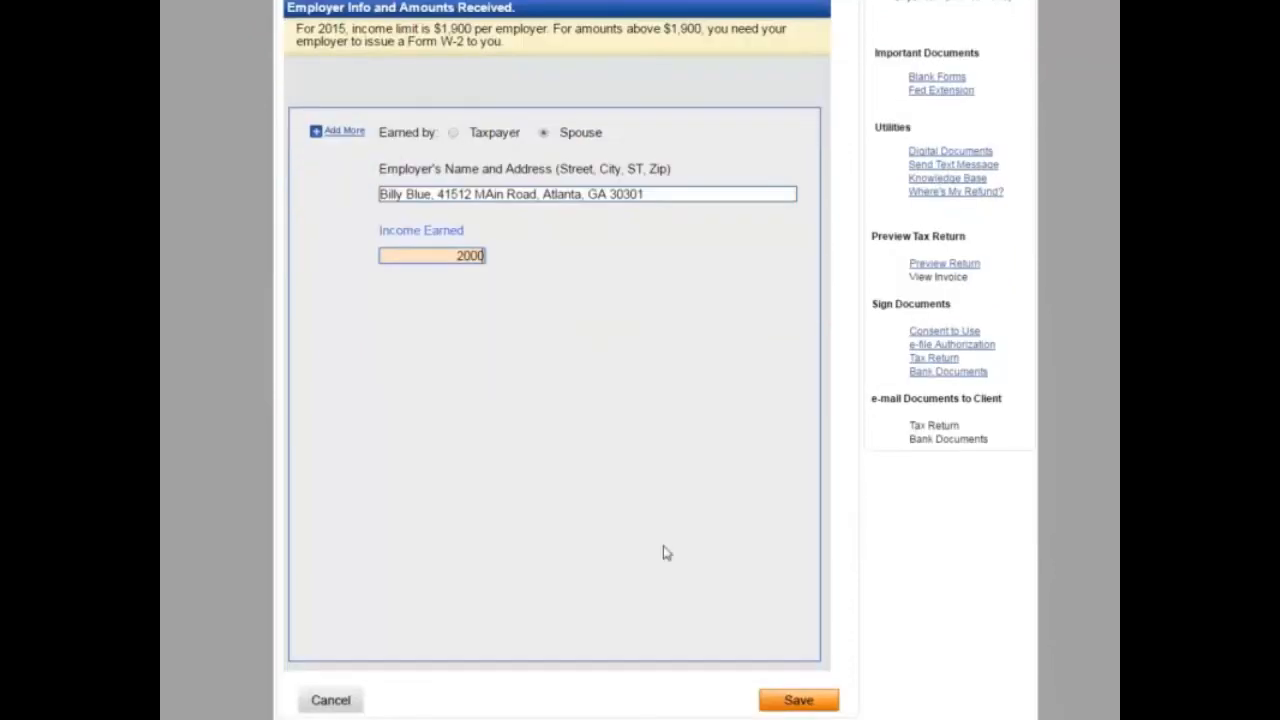
click(776, 704)
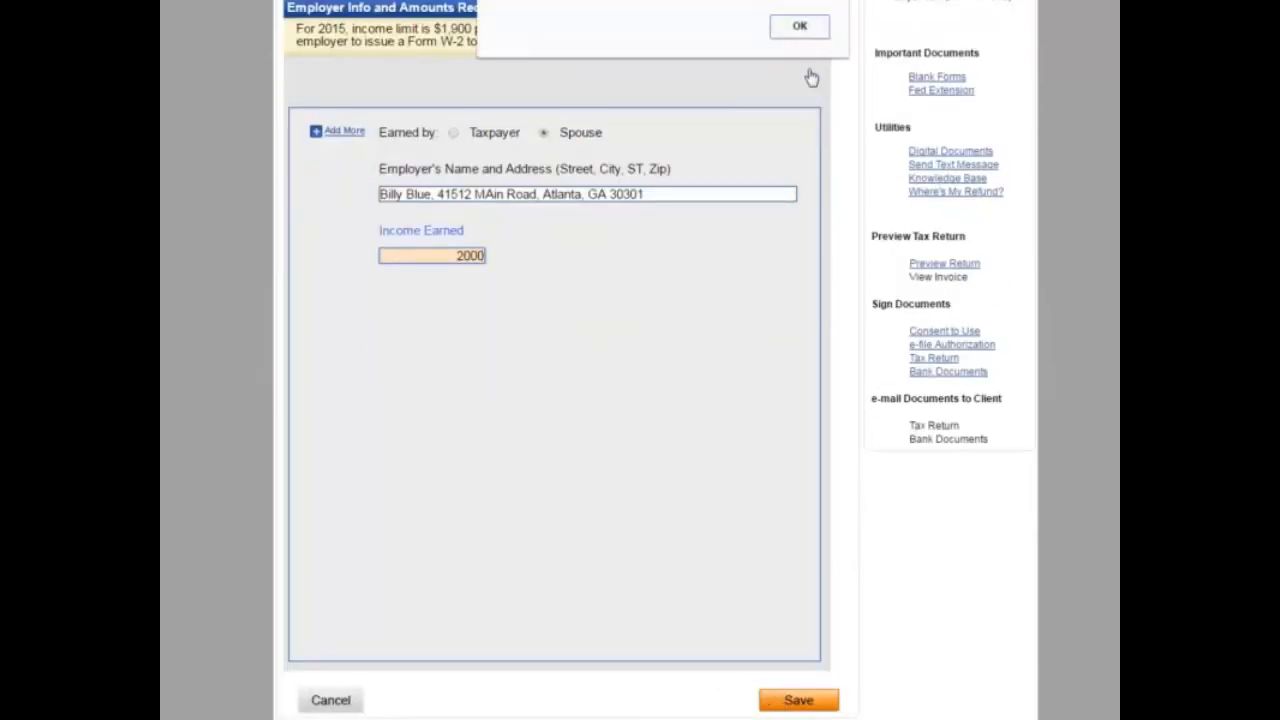
click(790, 32)
click(455, 258)
click(808, 698)
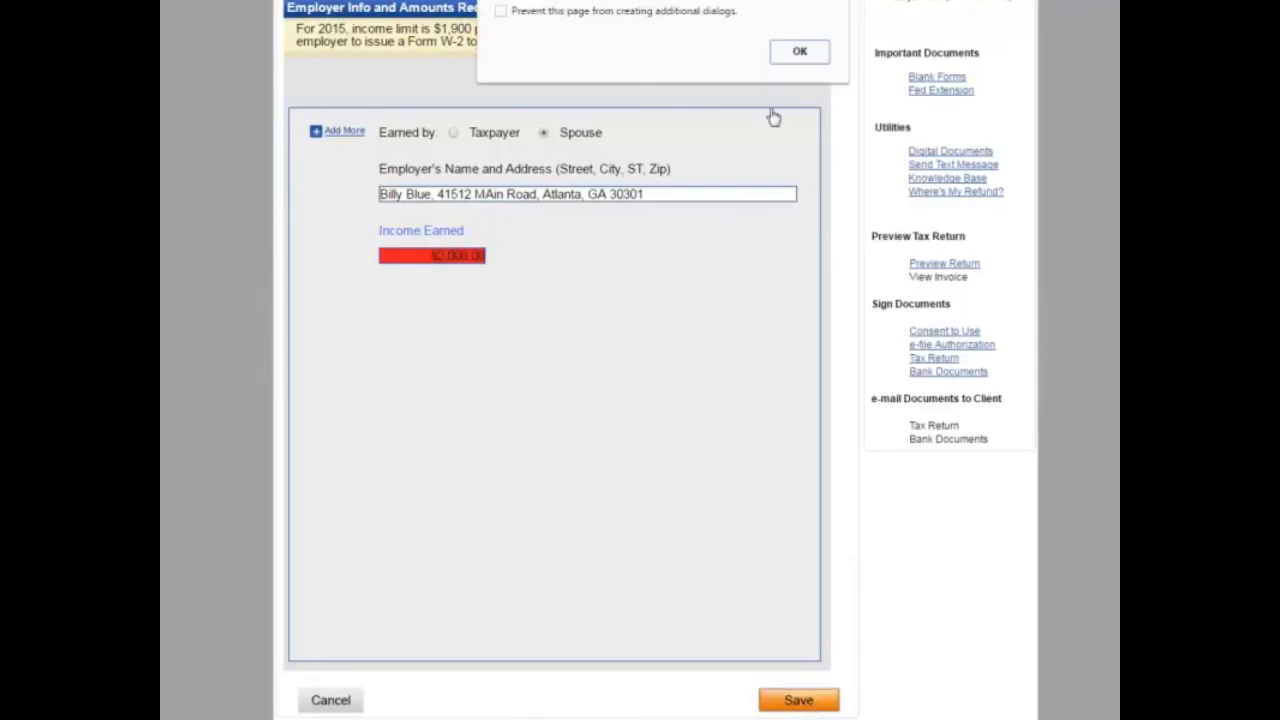
click(801, 49)
click(440, 257)
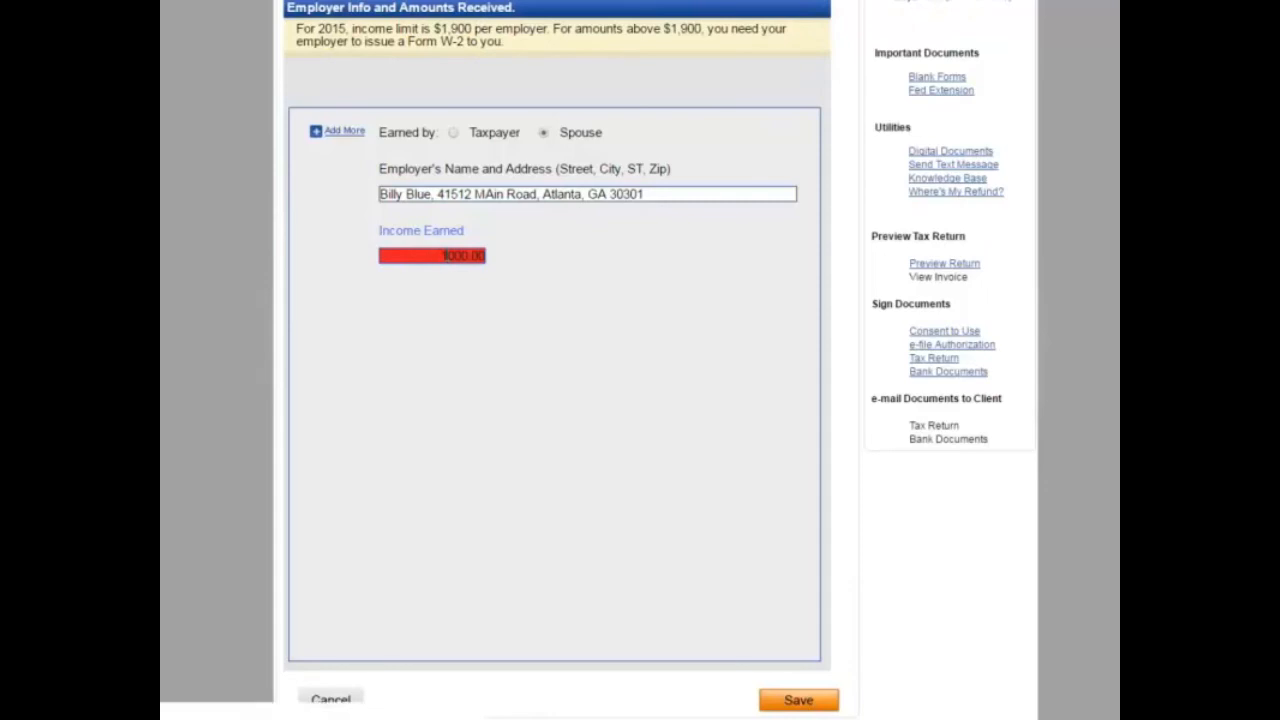
click(798, 700)
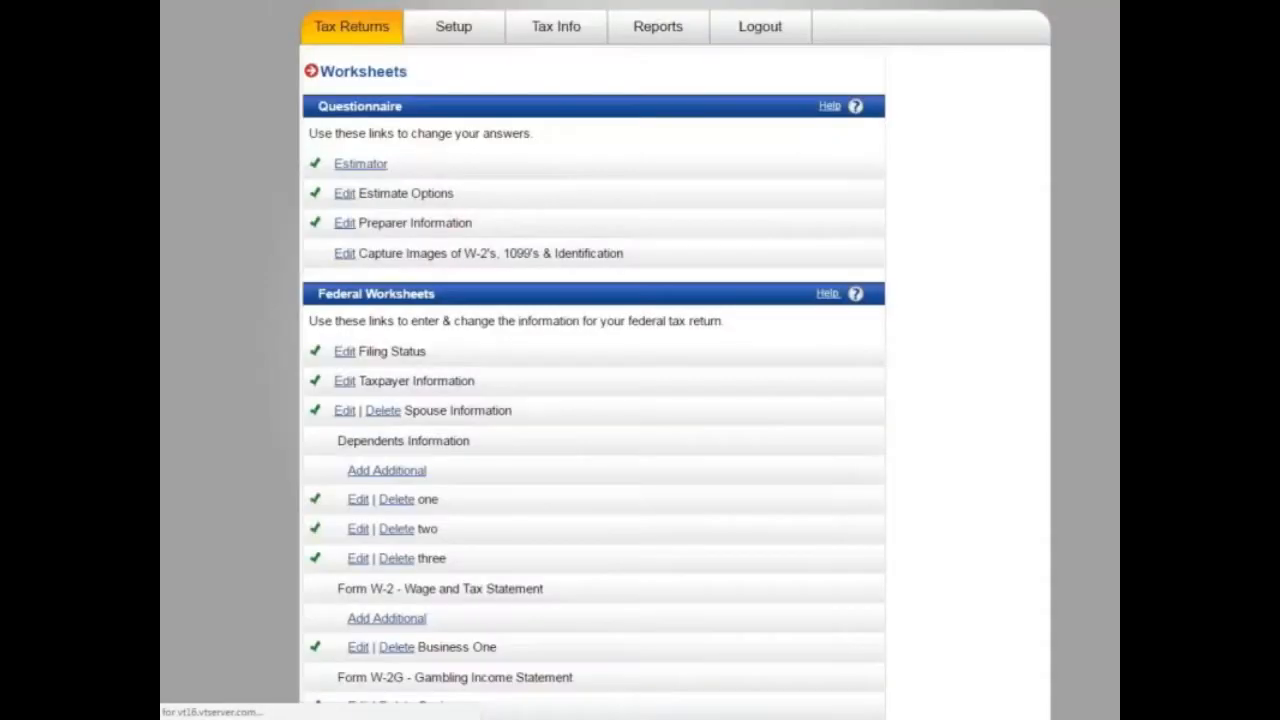
Step: In the Health Insurance Questionnaire, report employer health coverage for the entire year
scroll(450, 506, down, 10)
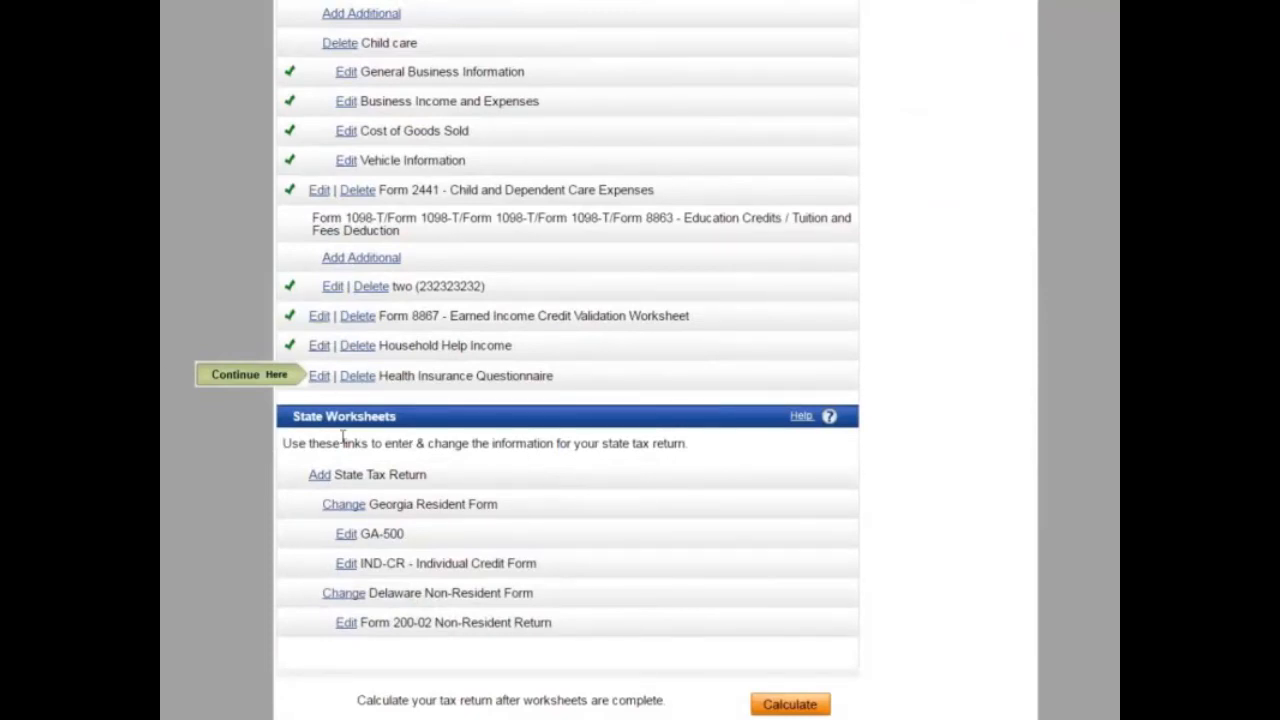
click(319, 375)
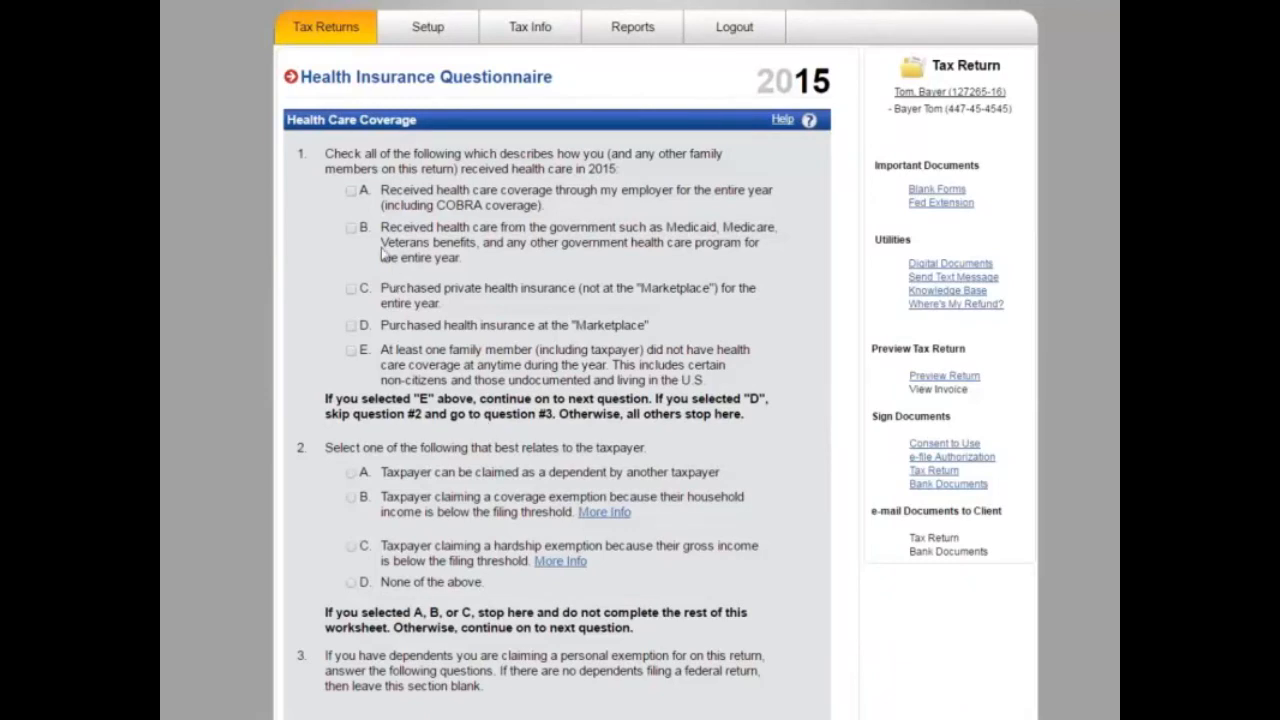
click(352, 192)
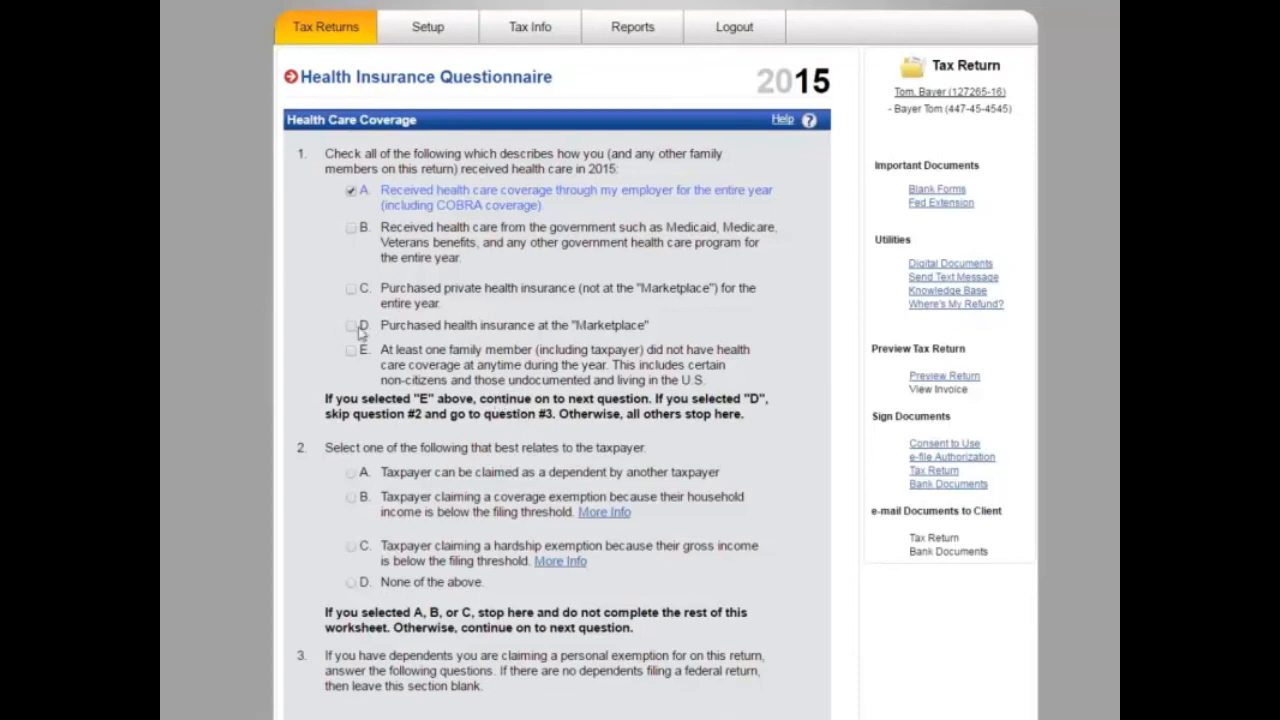
scroll(405, 481, down, 3)
scroll(405, 481, down, 7)
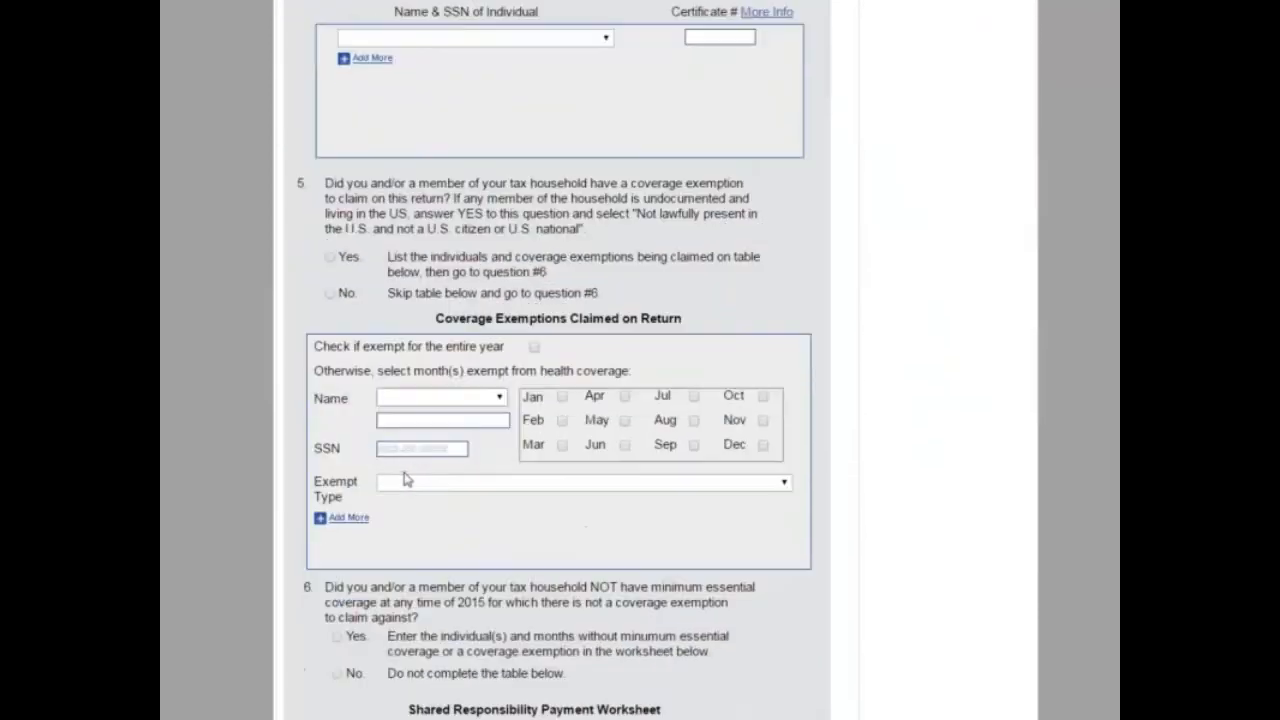
scroll(405, 481, down, 2)
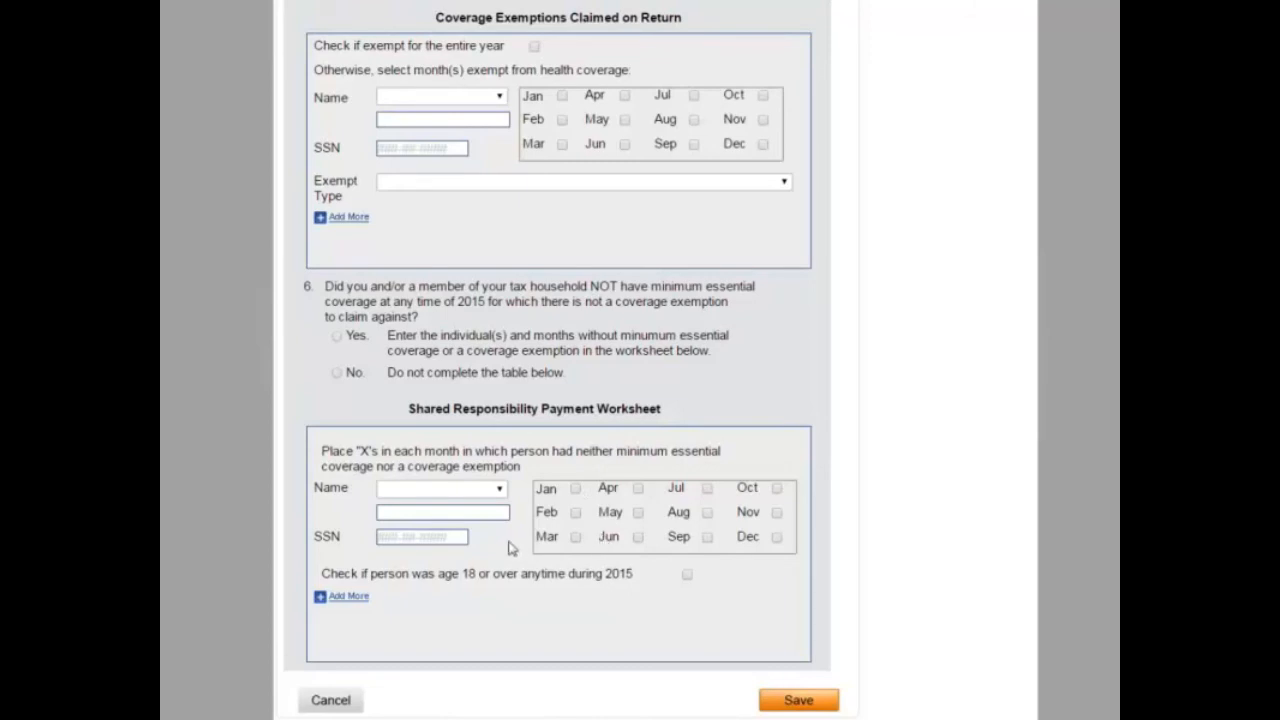
scroll(616, 292, up, 1)
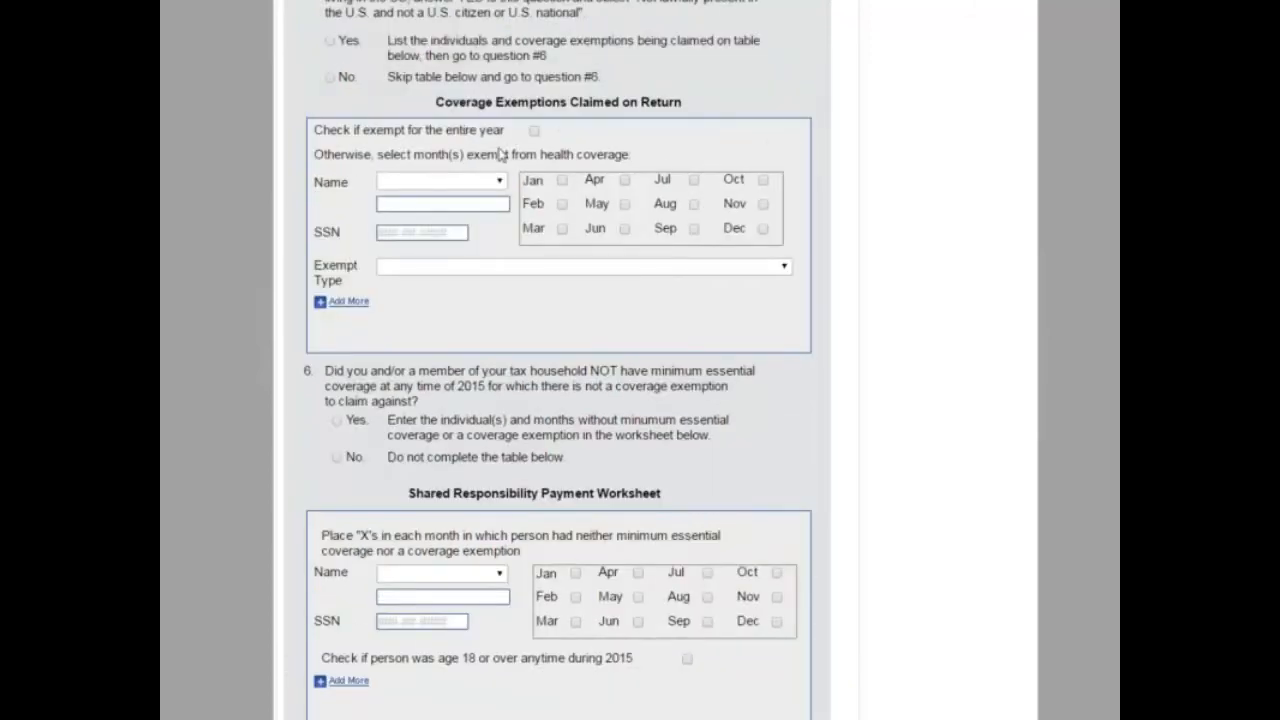
Step: Leave the coverage exemption type unselected and save the questionnaire
click(480, 267)
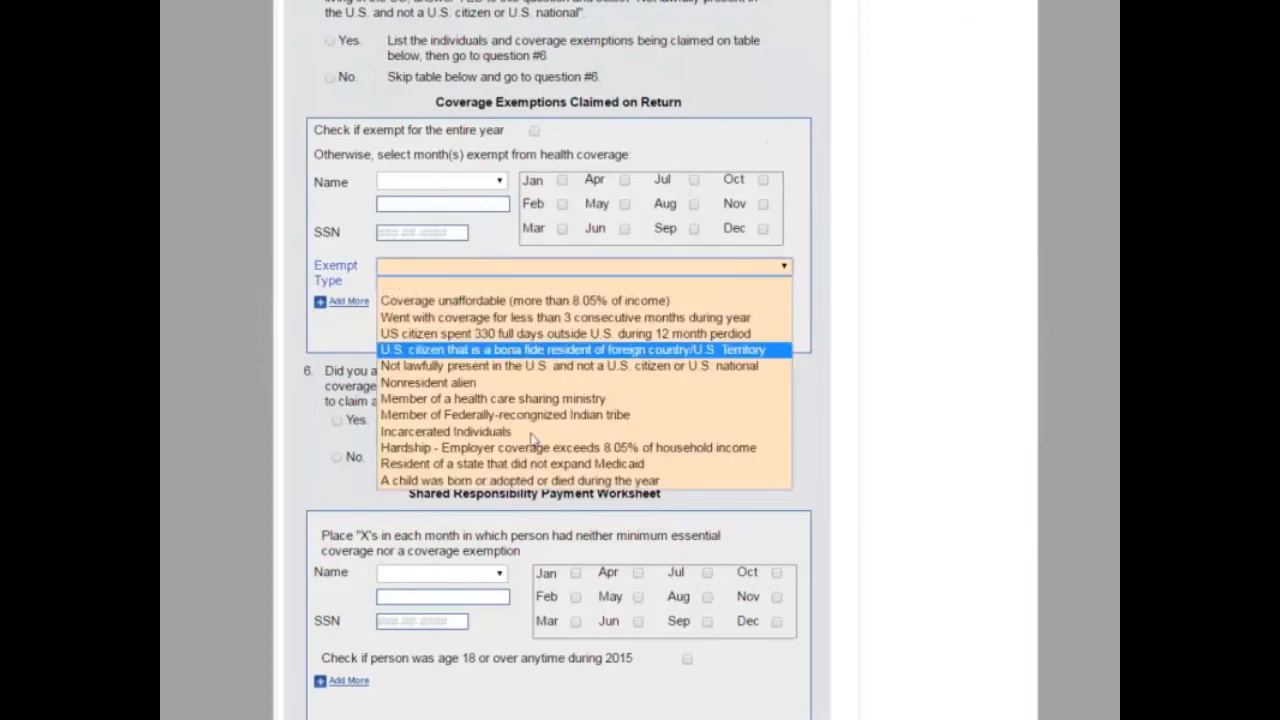
click(213, 340)
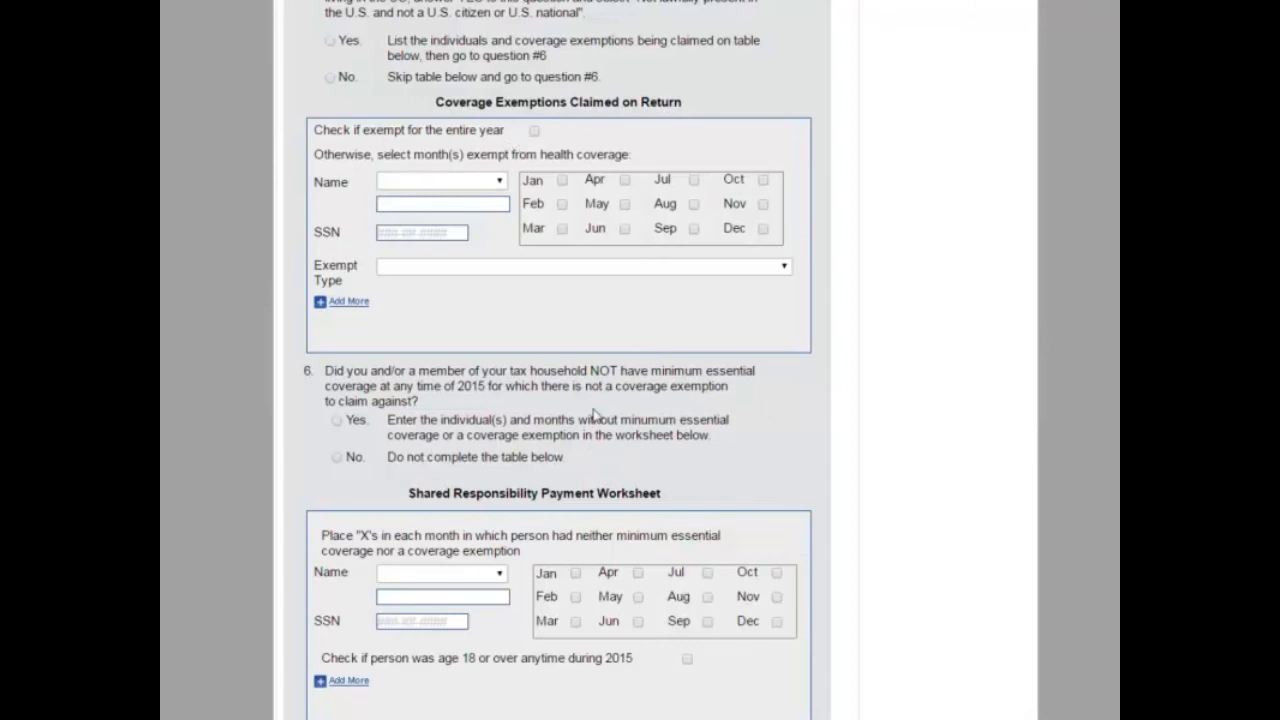
scroll(565, 410, up, 5)
scroll(567, 415, down, 12)
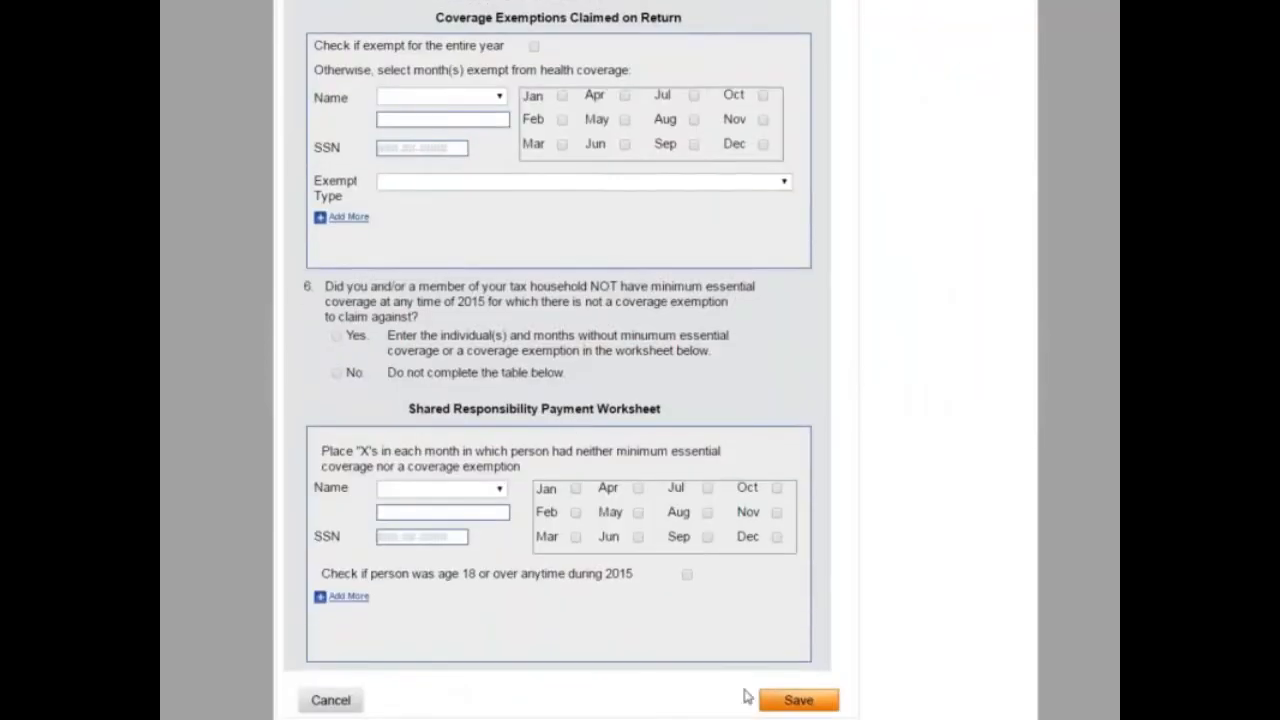
click(797, 700)
scroll(700, 573, down, 8)
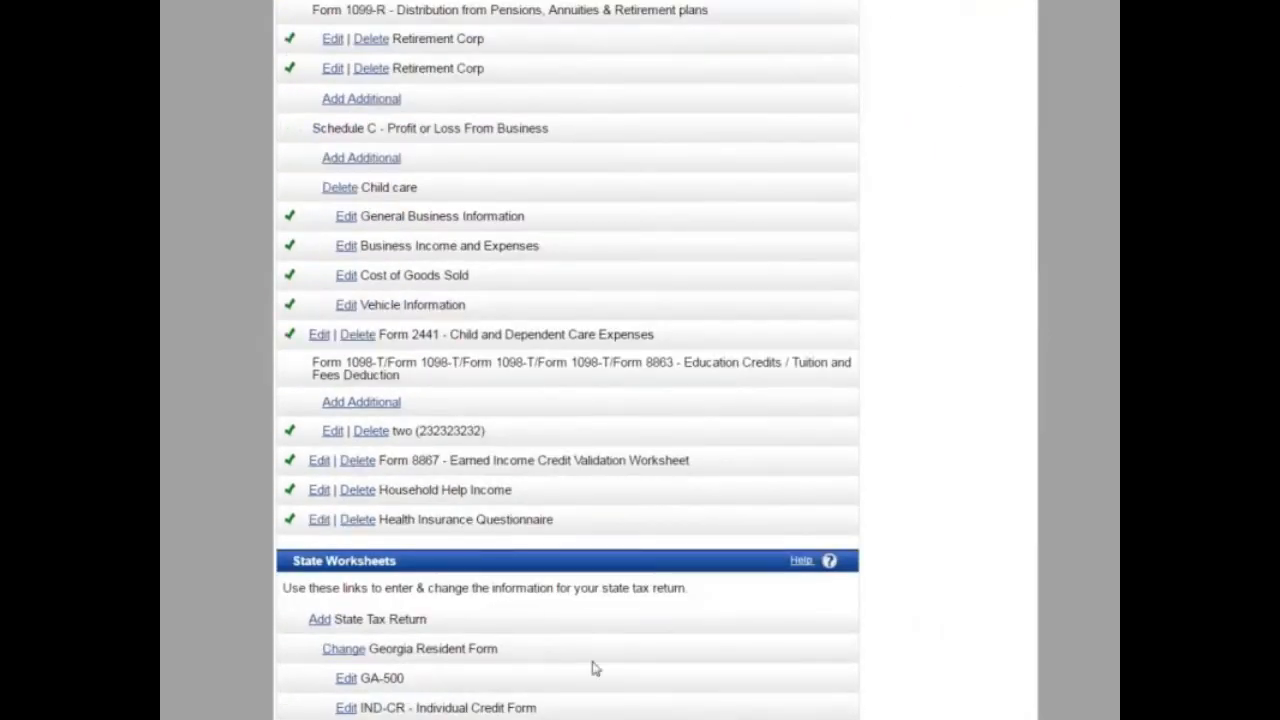
Step: Look at the state choices for the Delaware non-resident return, then go back to the worksheets list
scroll(410, 510, up, 6)
scroll(409, 518, down, 6)
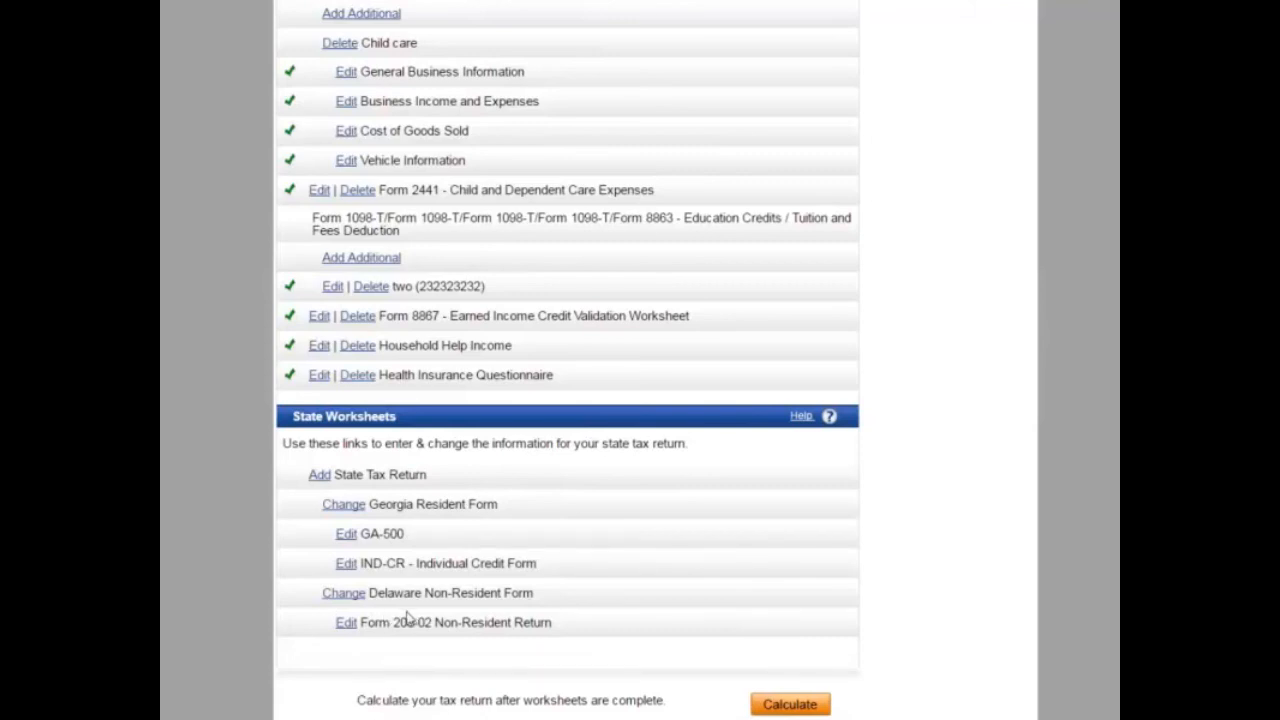
click(344, 593)
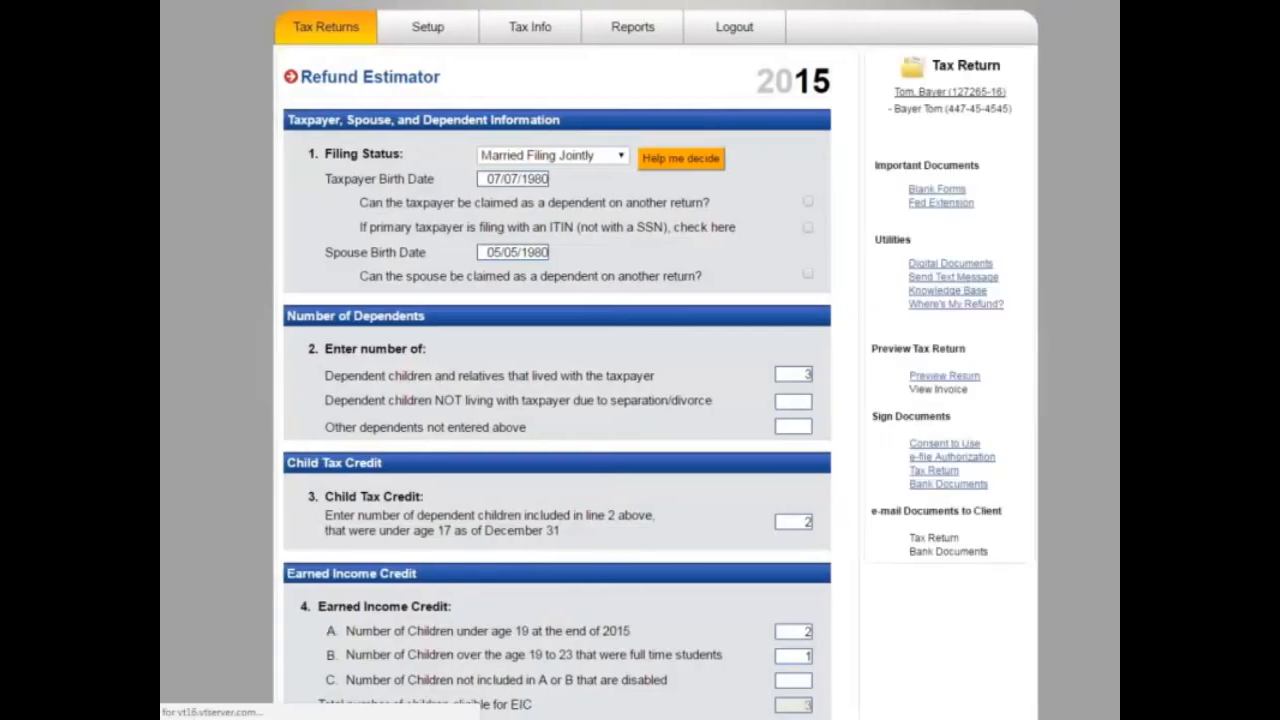
scroll(465, 624, down, 3)
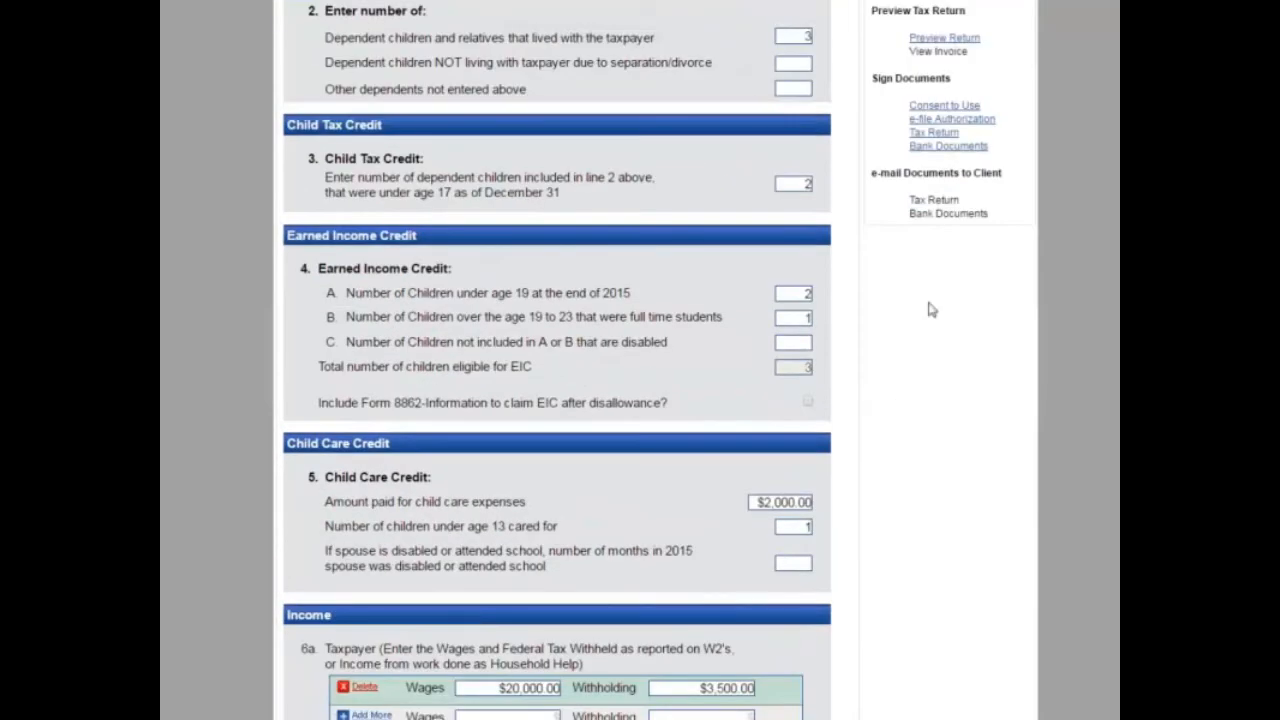
scroll(651, 123, up, 3)
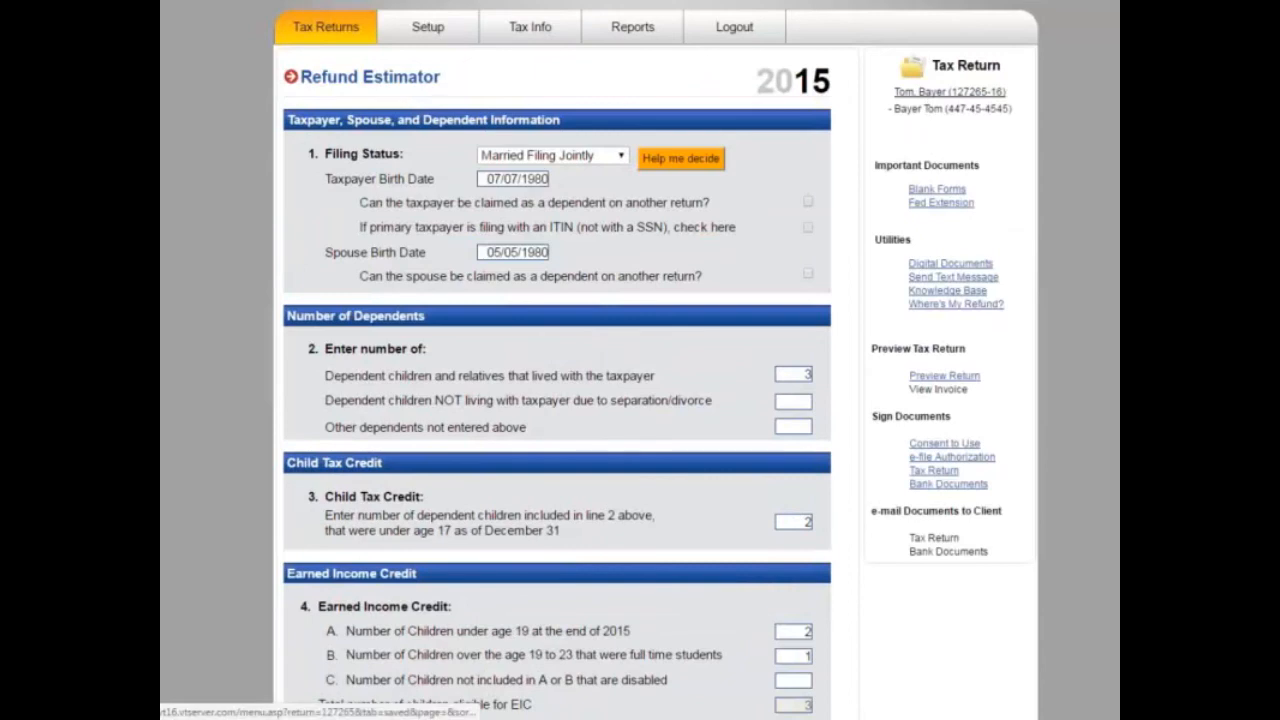
click(930, 93)
scroll(500, 518, down, 2)
scroll(502, 519, down, 10)
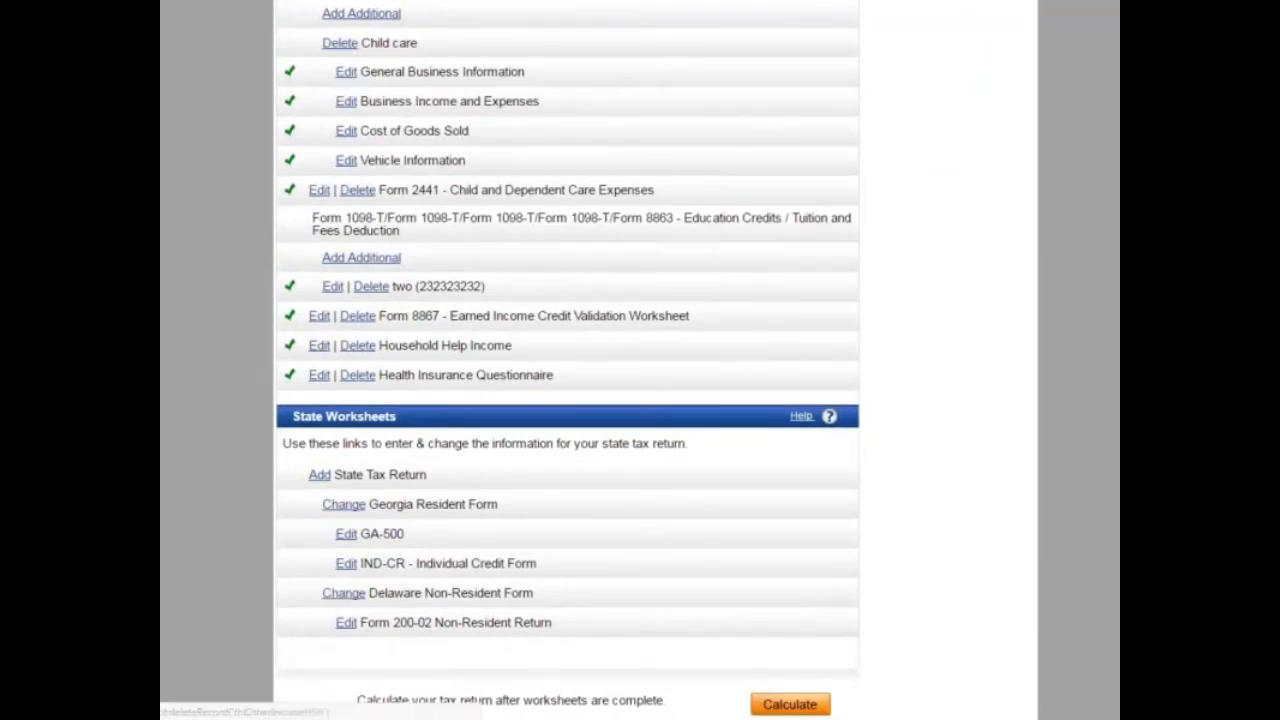
Step: Deselect Delaware in the state list and save the state choices
click(360, 347)
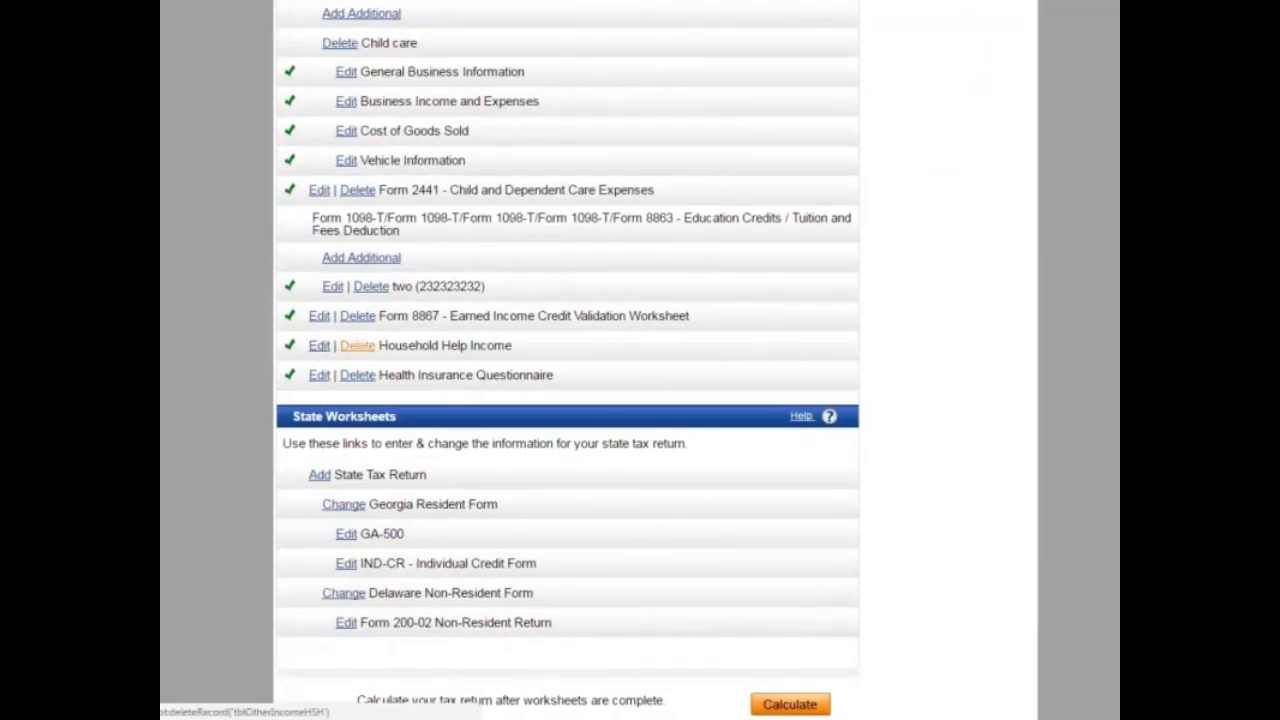
scroll(350, 340, up, 3)
scroll(427, 594, down, 3)
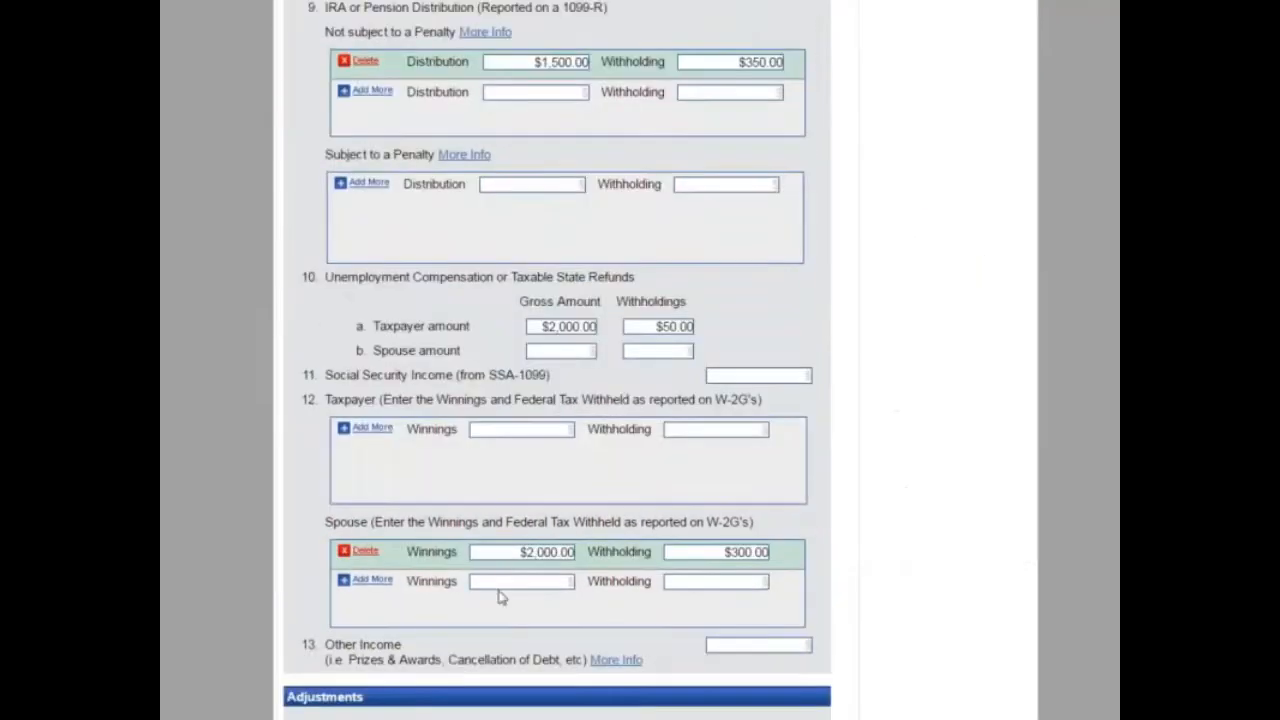
scroll(500, 597, down, 20)
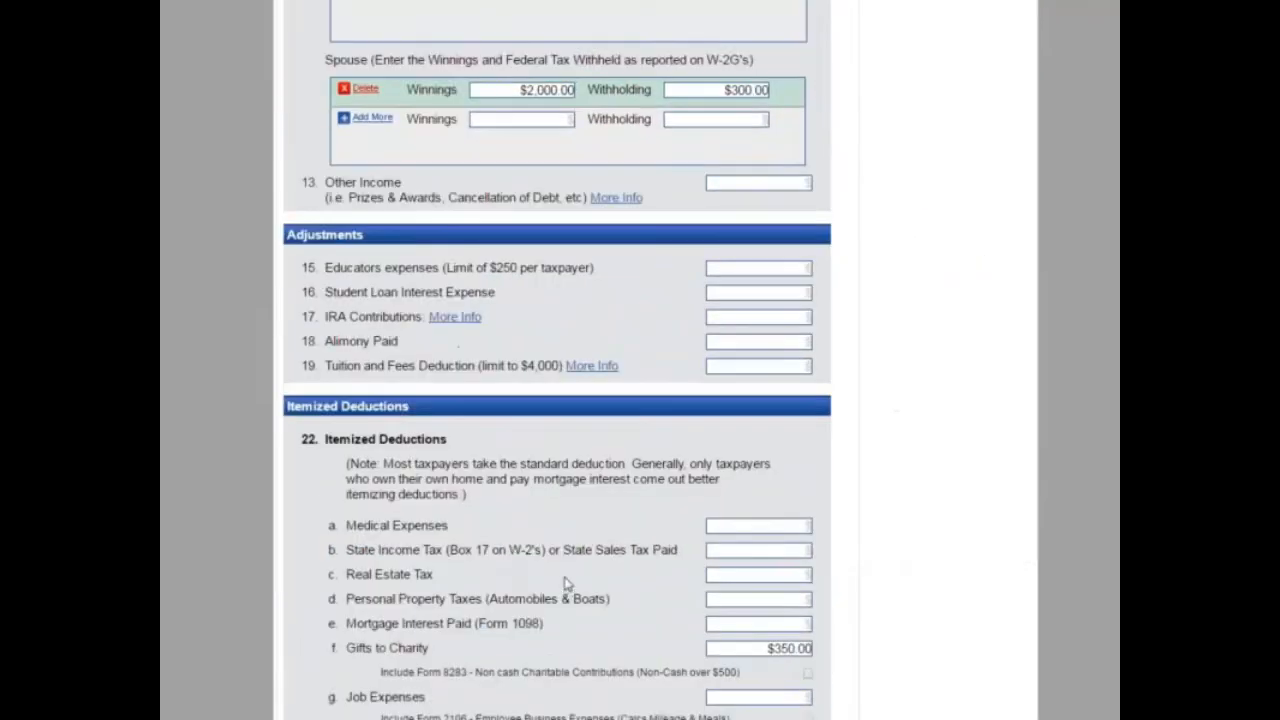
scroll(563, 586, up, 4)
scroll(563, 576, up, 1)
click(735, 250)
scroll(661, 490, down, 5)
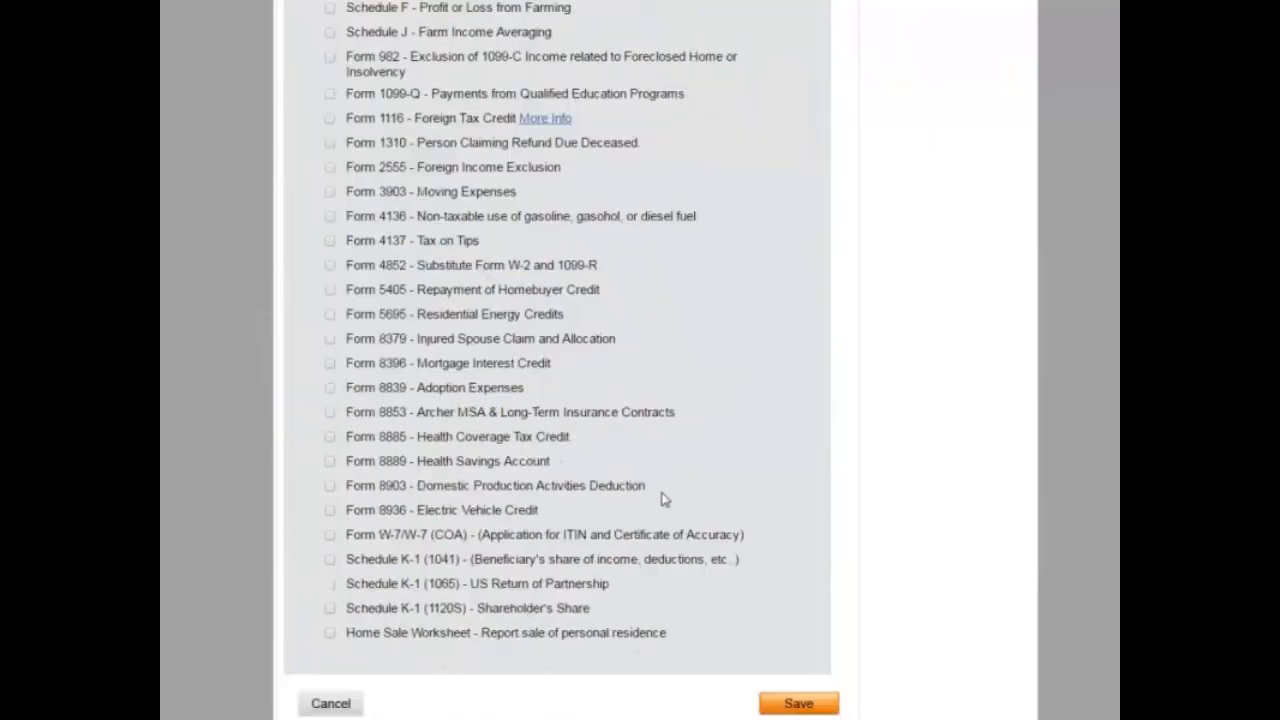
click(792, 700)
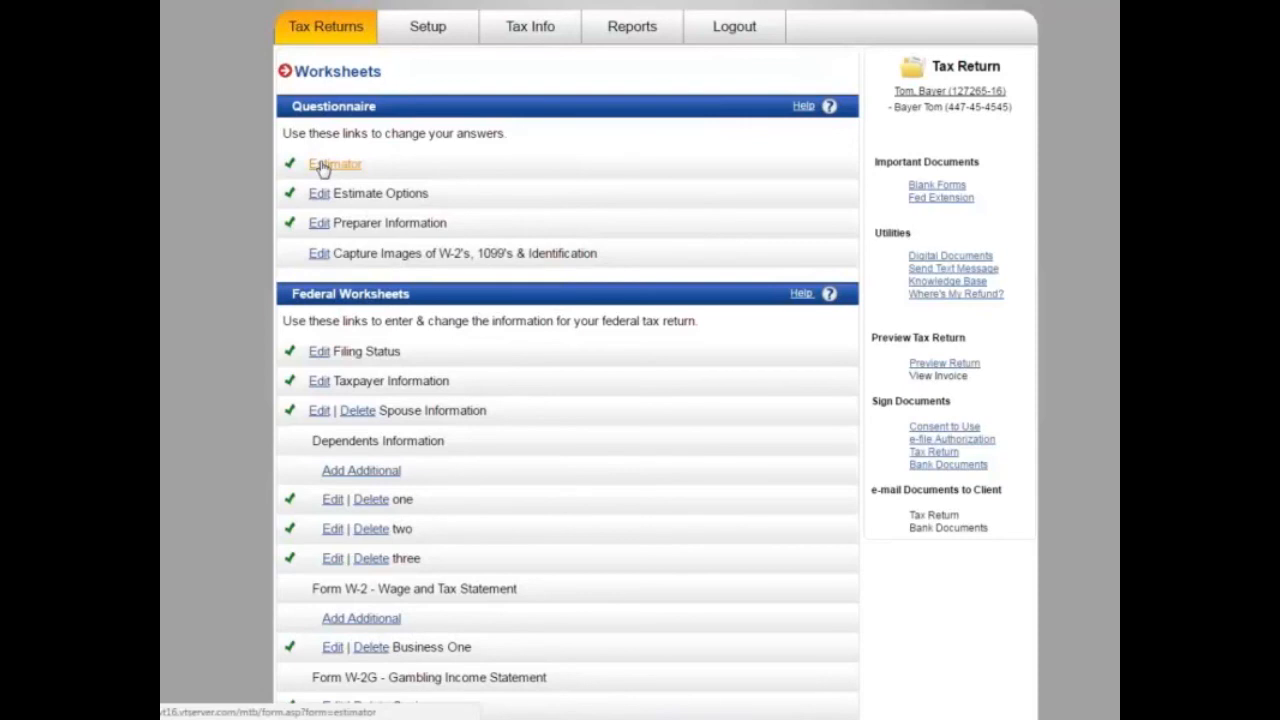
Step: Review the Georgia GA-500 form, leaving contribution and Schedule 1 fields blank, and save it
scroll(507, 286, down, 10)
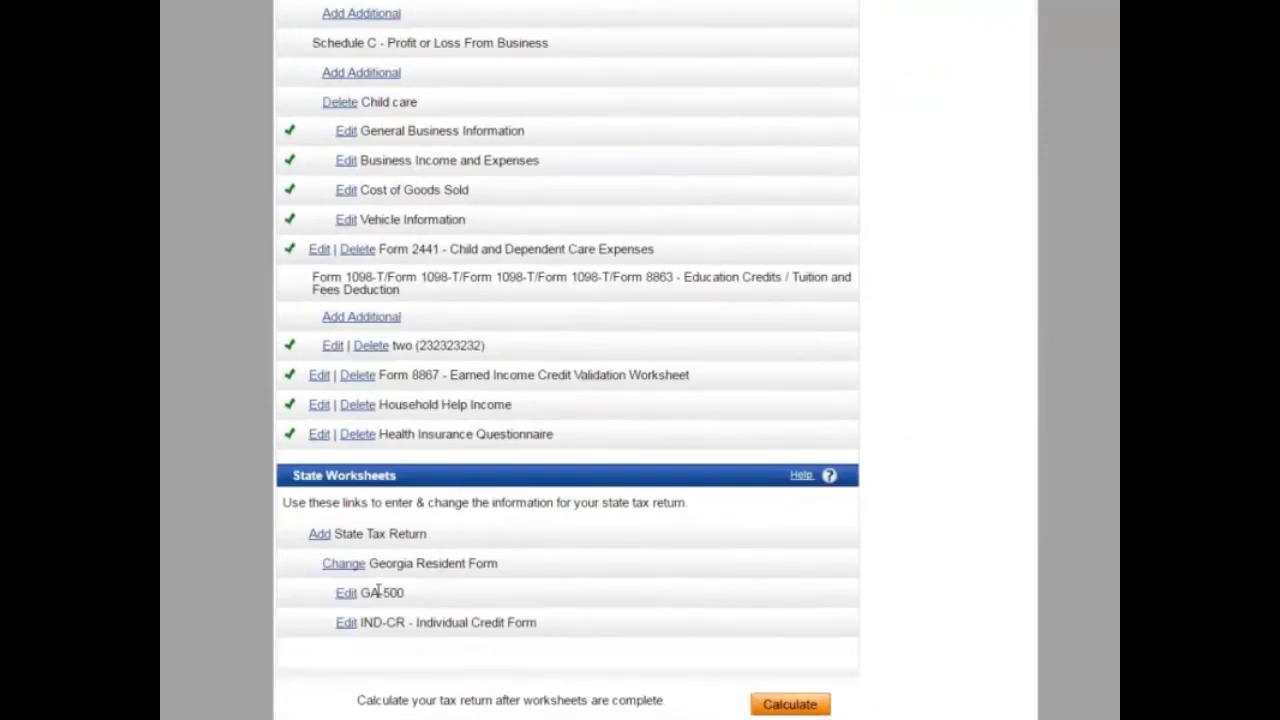
click(346, 593)
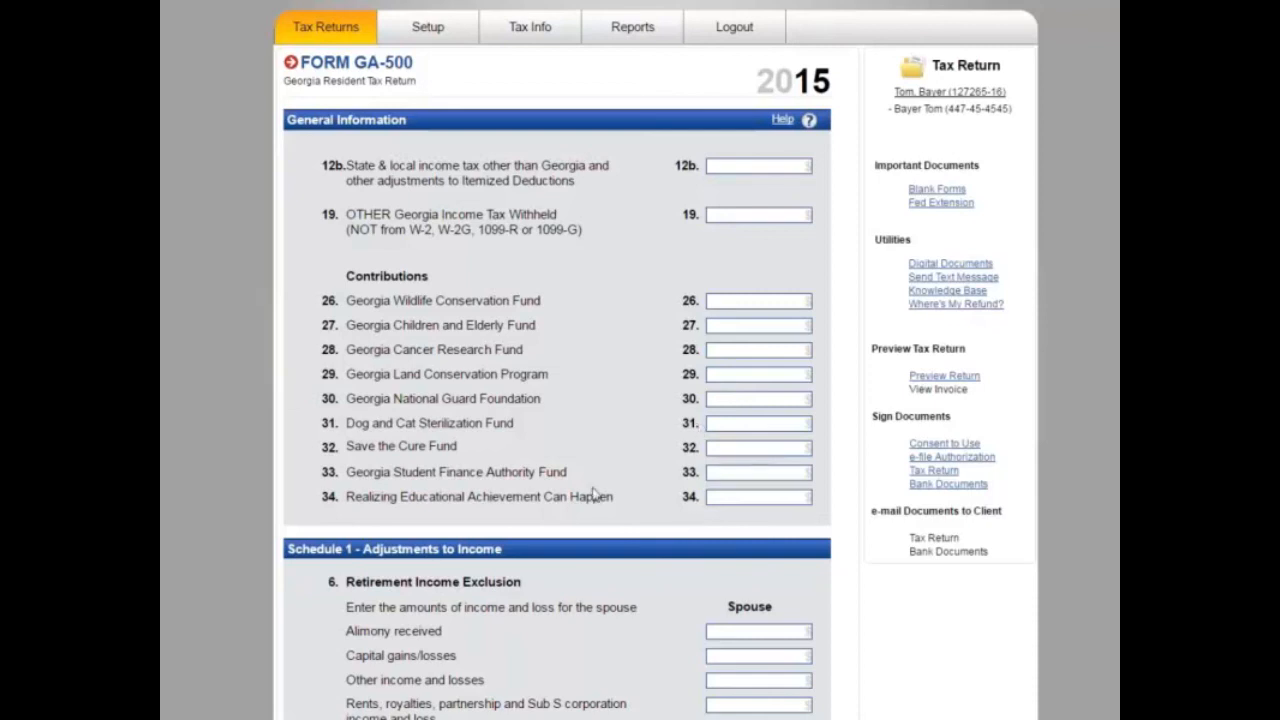
scroll(600, 480, down, 2)
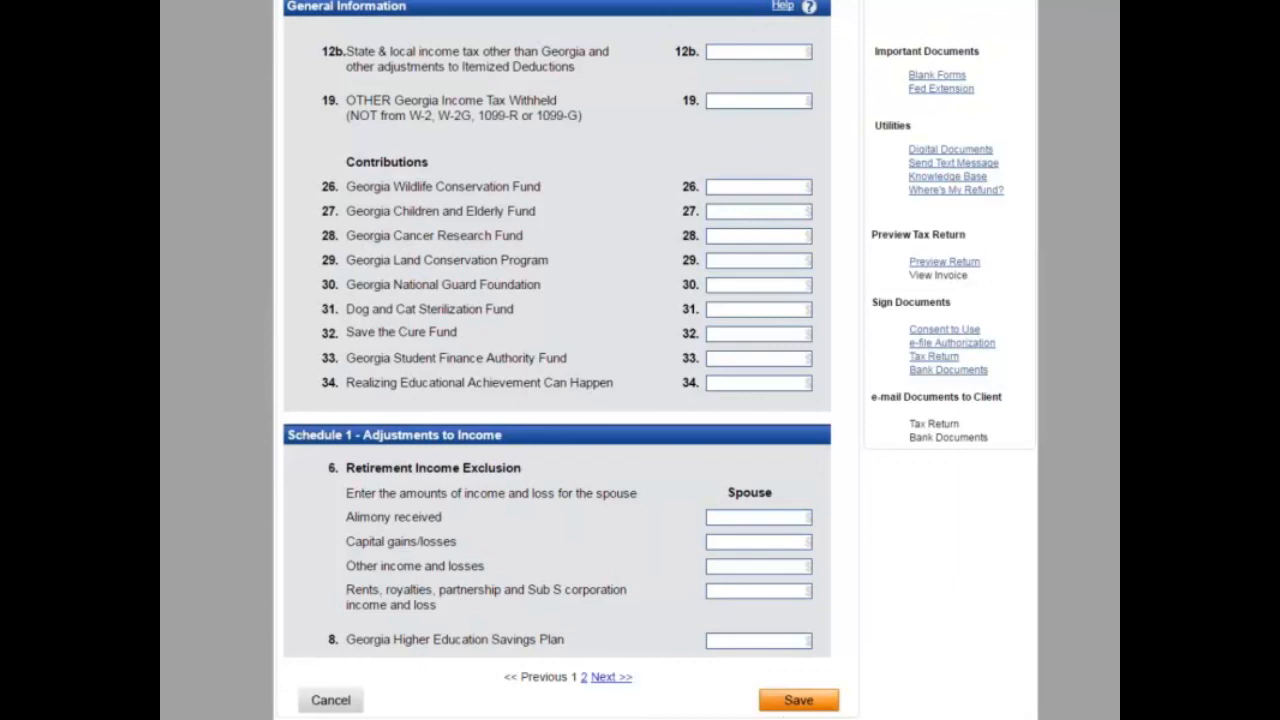
click(790, 702)
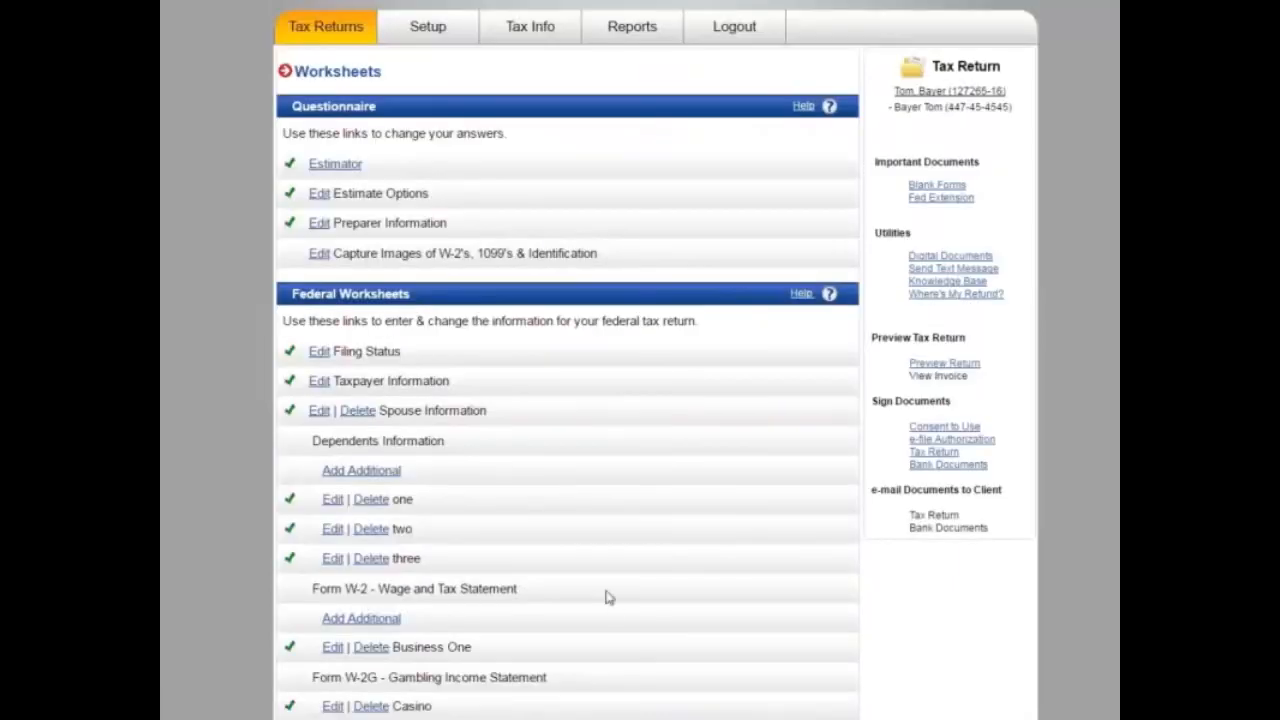
Step: Calculate the return and go to the Form 8863 error for the missing college EIN
scroll(610, 605, down, 4)
scroll(606, 595, down, 5)
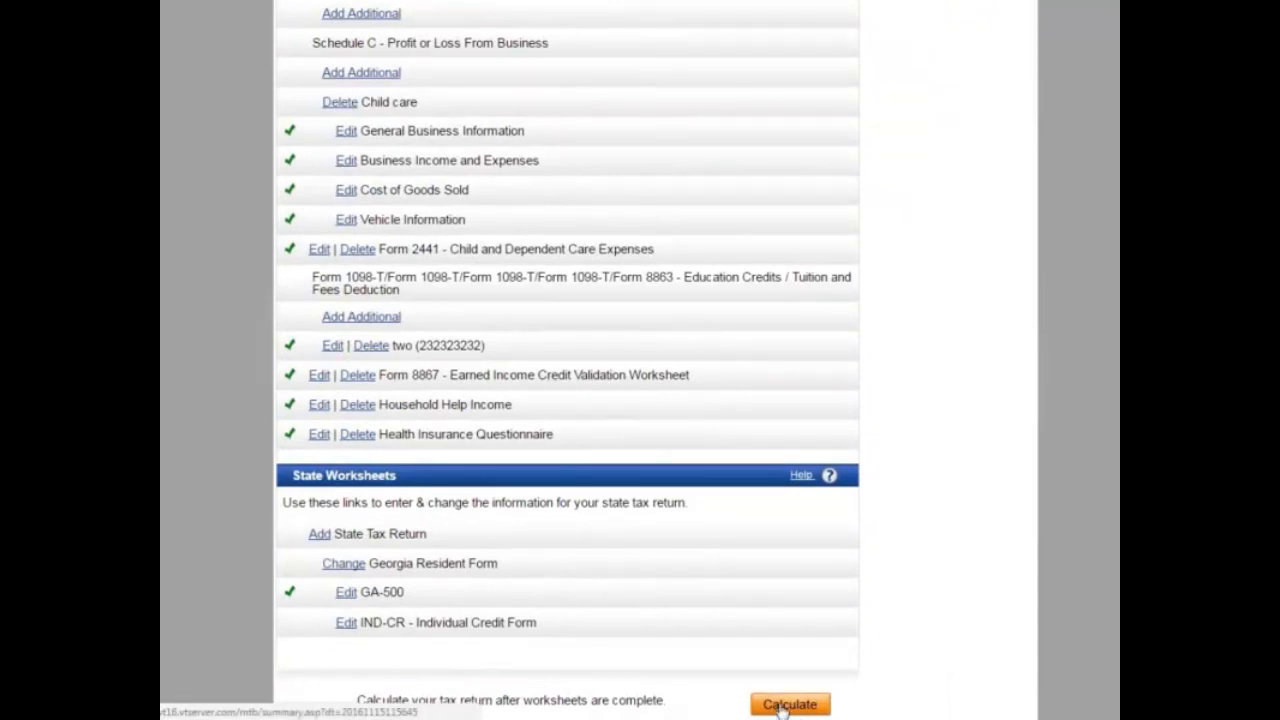
click(787, 705)
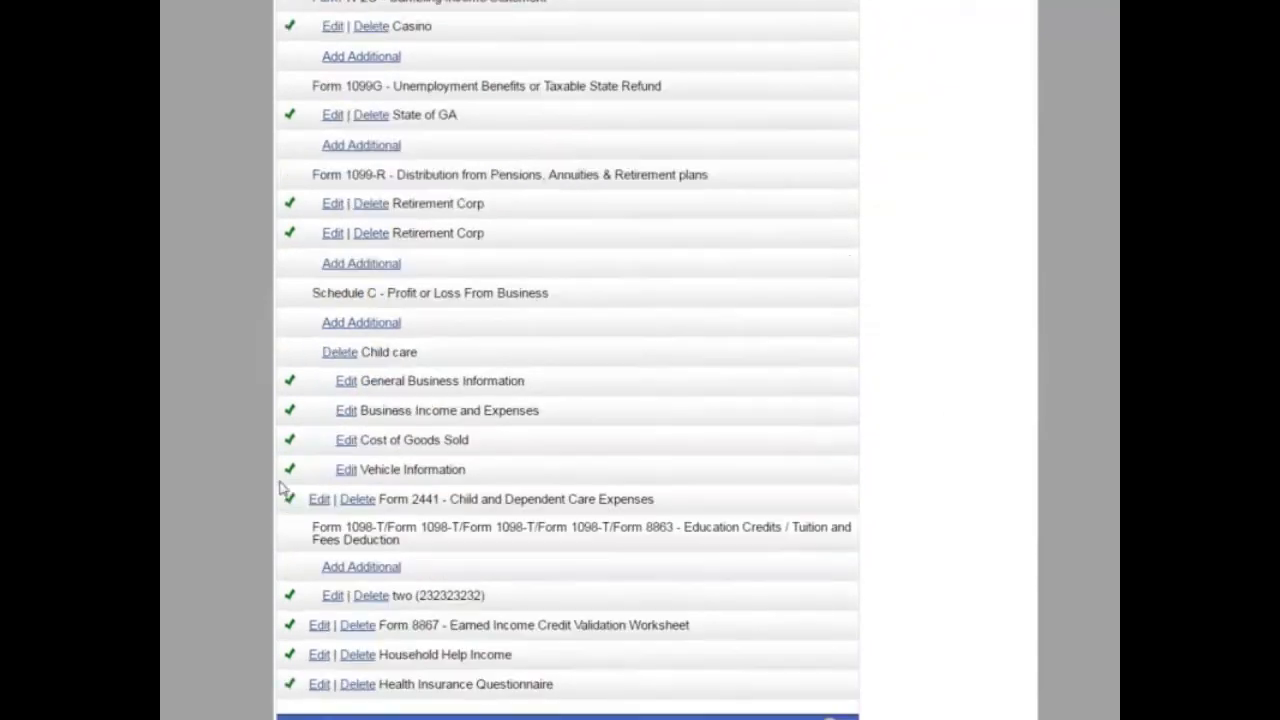
scroll(455, 283, down, 8)
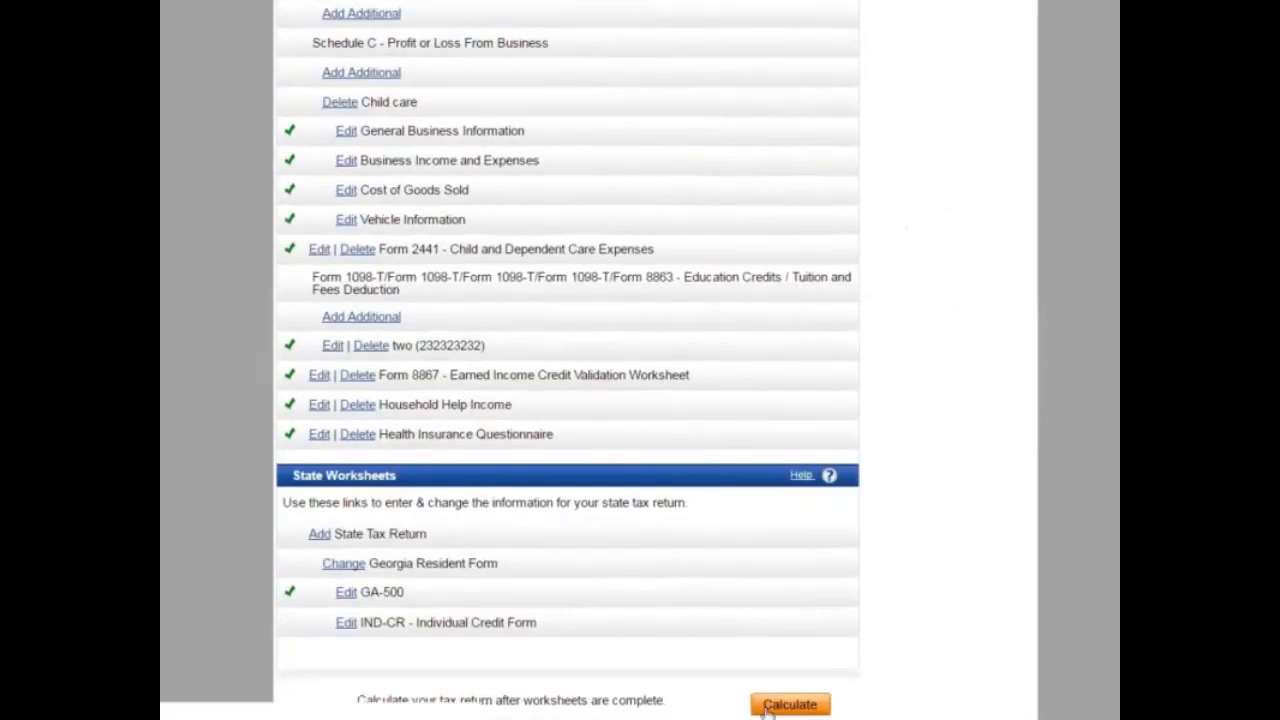
click(790, 704)
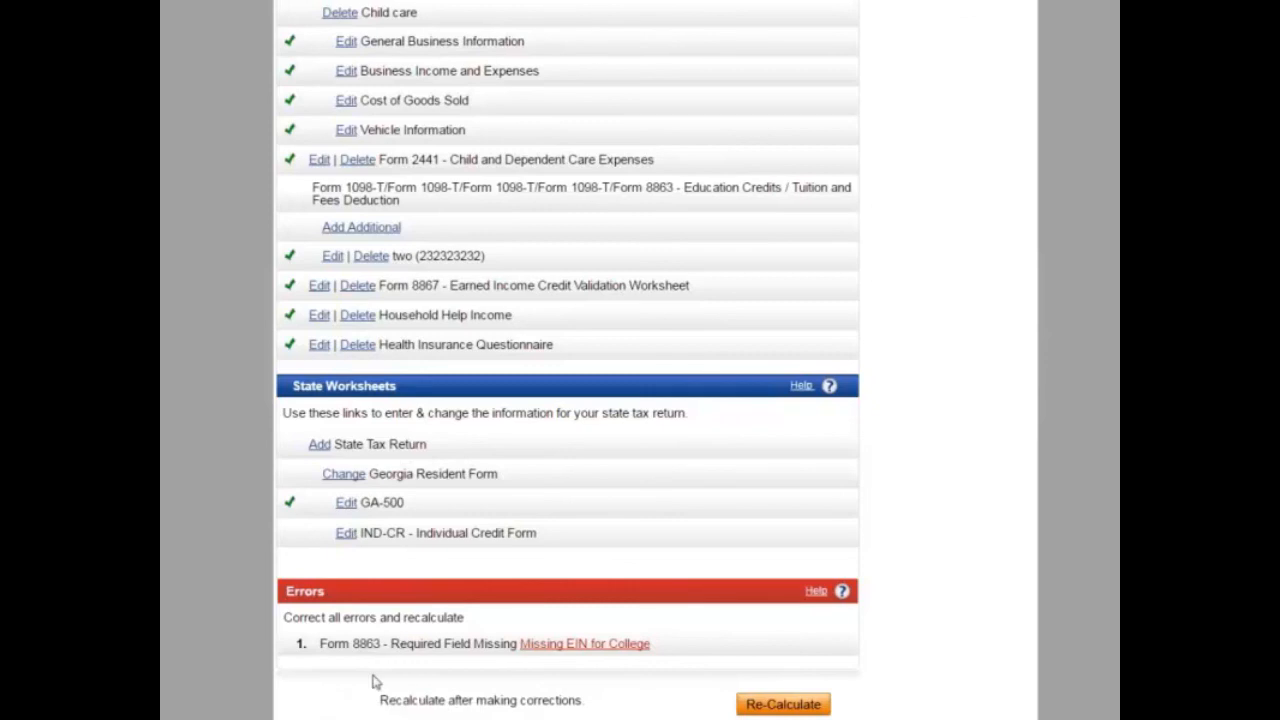
click(601, 646)
Step: Enter the School of WA's federal ID number on Form 8863, accepting the format warning
click(543, 645)
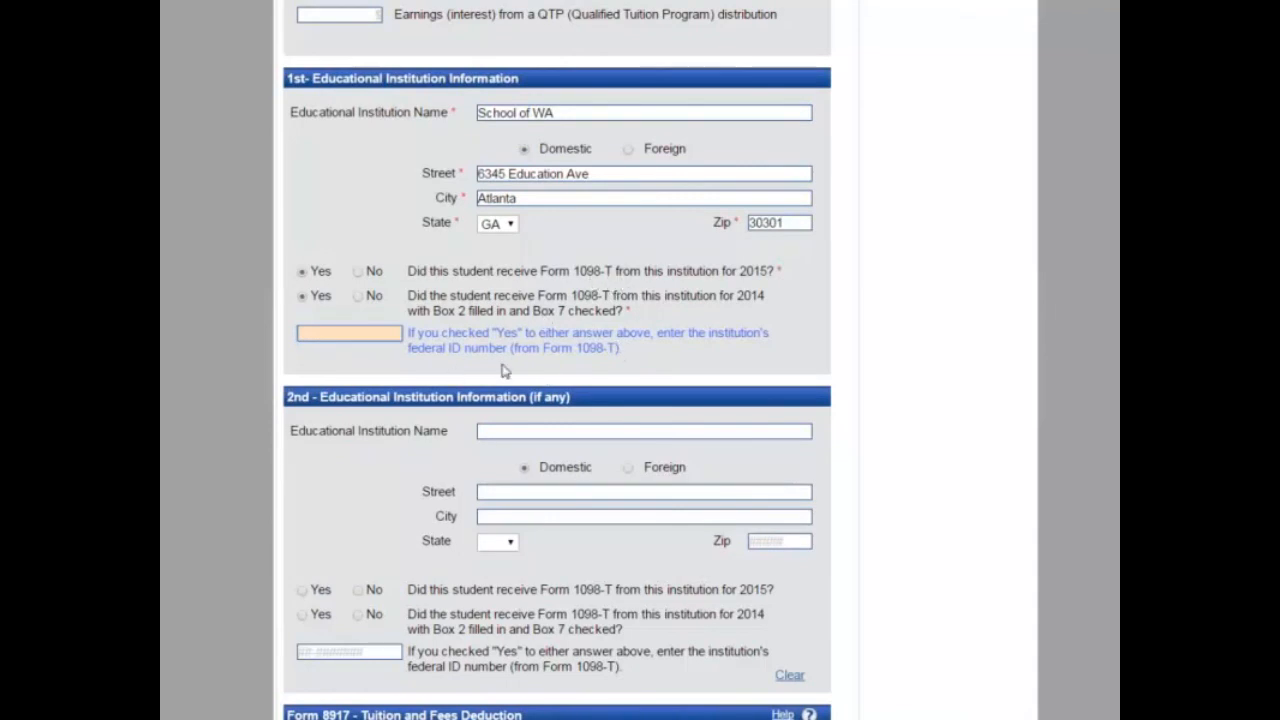
click(320, 334)
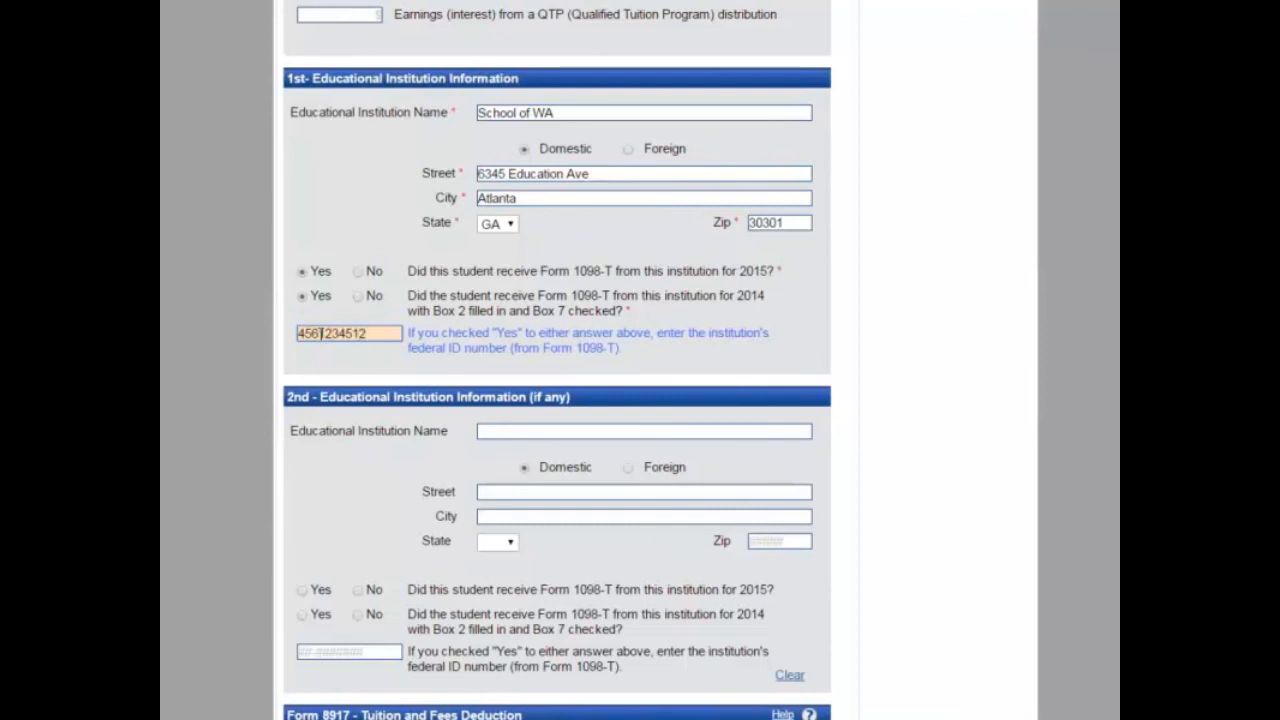
click(822, 28)
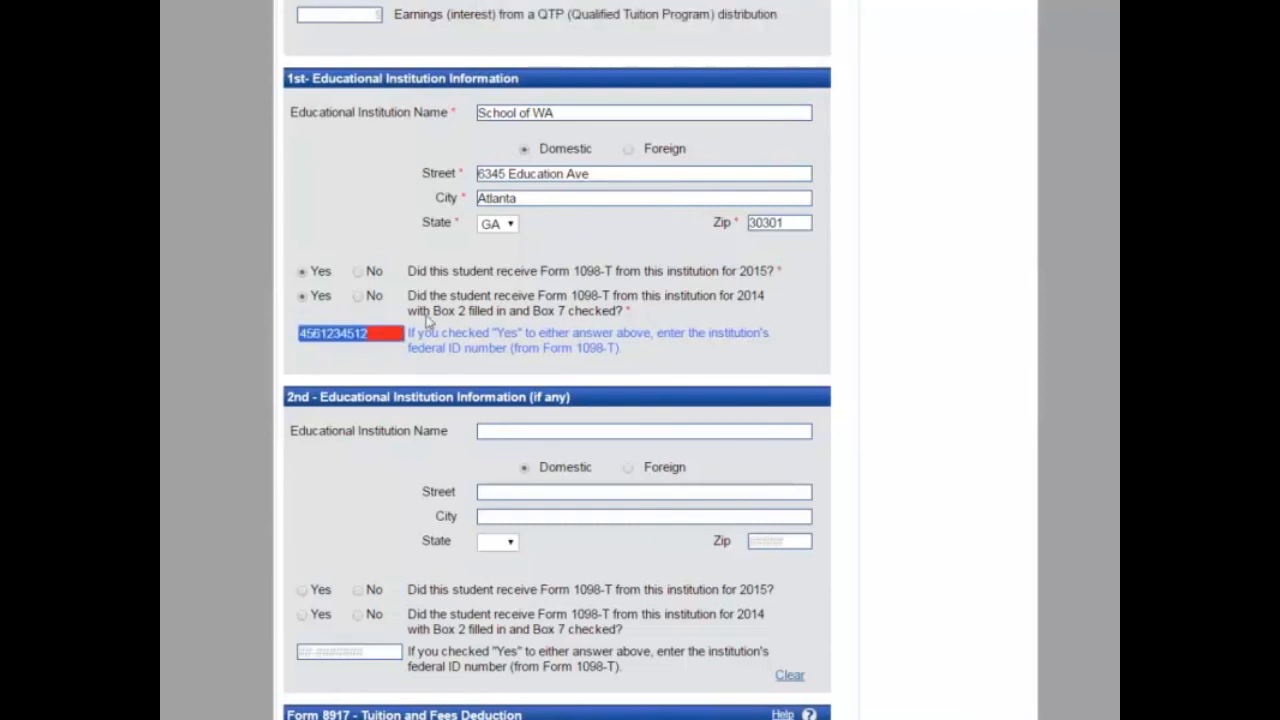
key(Tab)
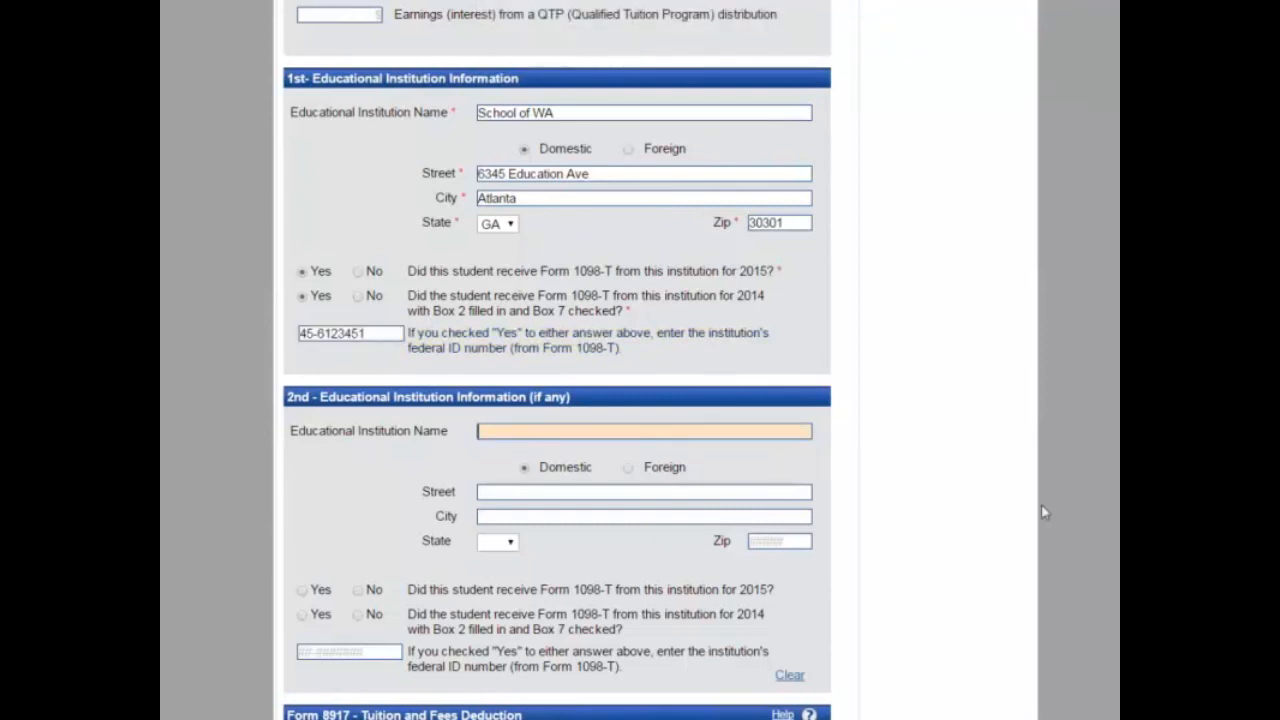
Step: Save Form 8863 and recalculate the return for a $10,626.00 federal refund
scroll(557, 400, down, 3)
click(800, 700)
scroll(743, 514, down, 10)
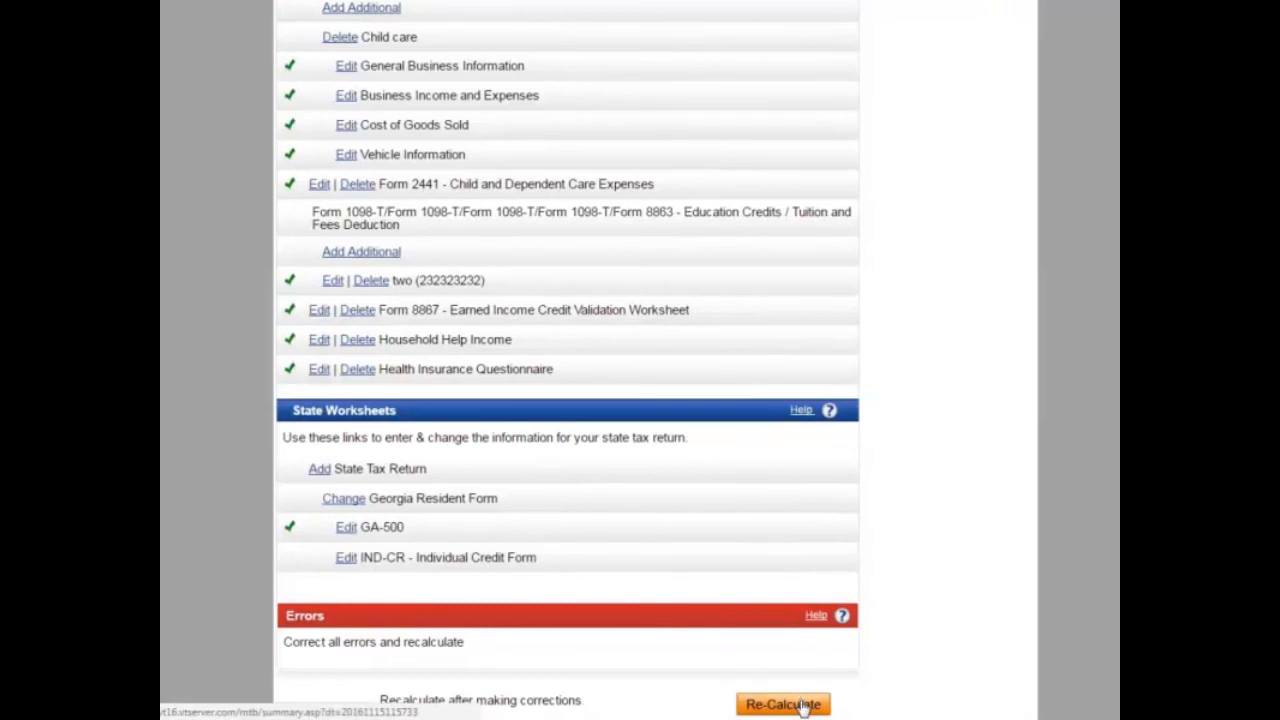
click(796, 705)
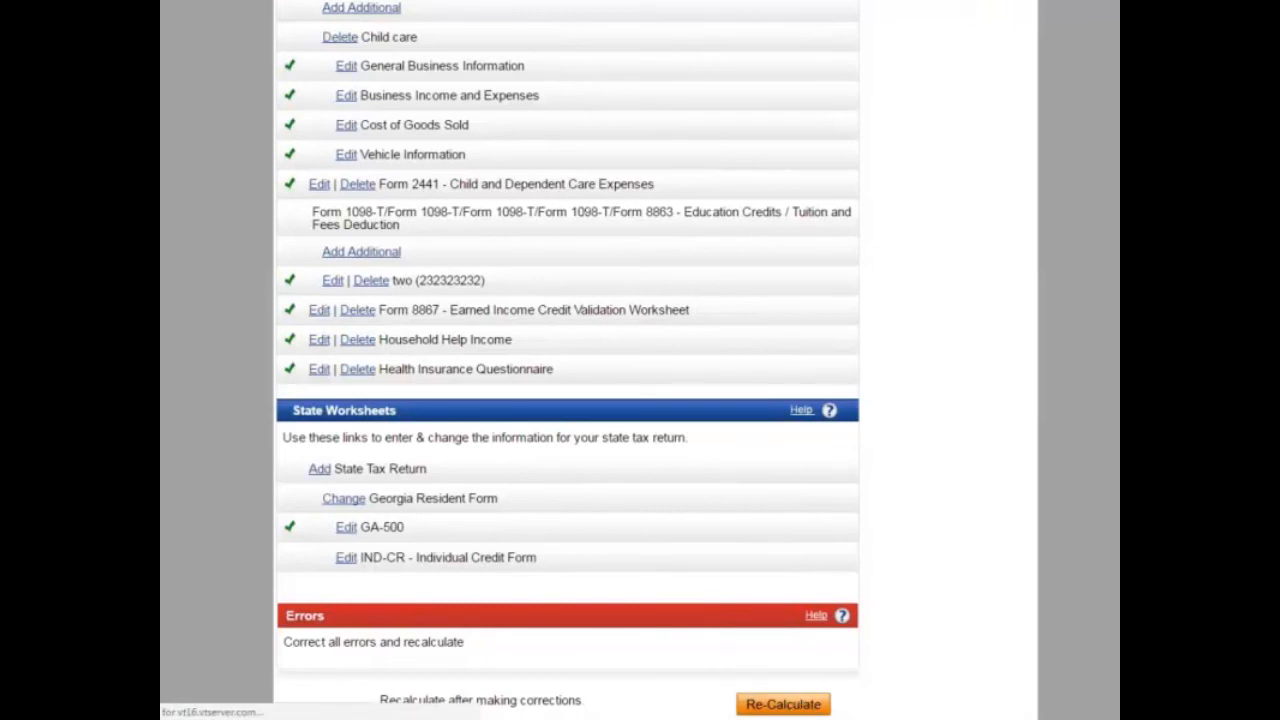